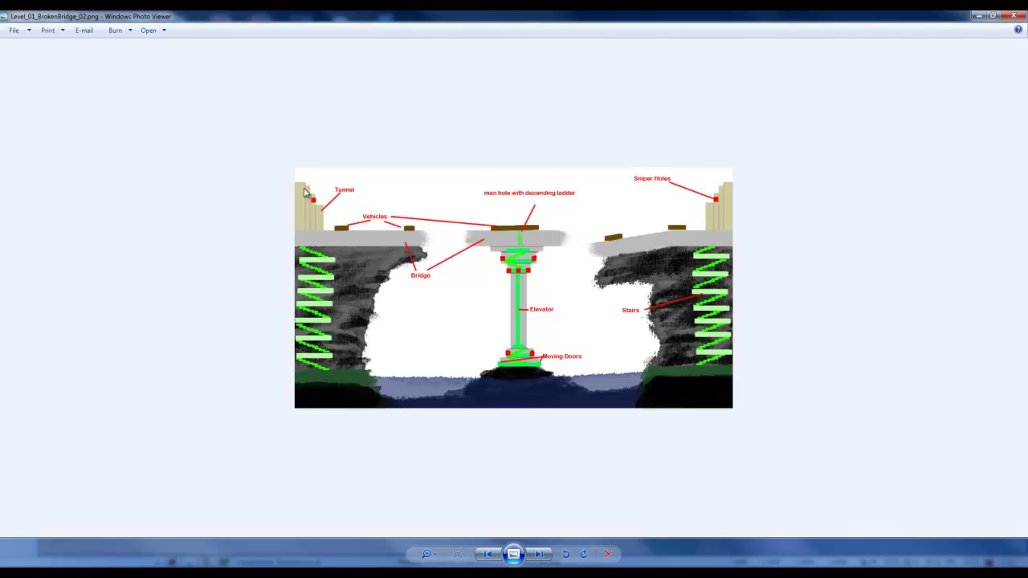
Compare the annotated broken-bridge layout with the bridge concept painting in the reference images.
left_click(538, 554)
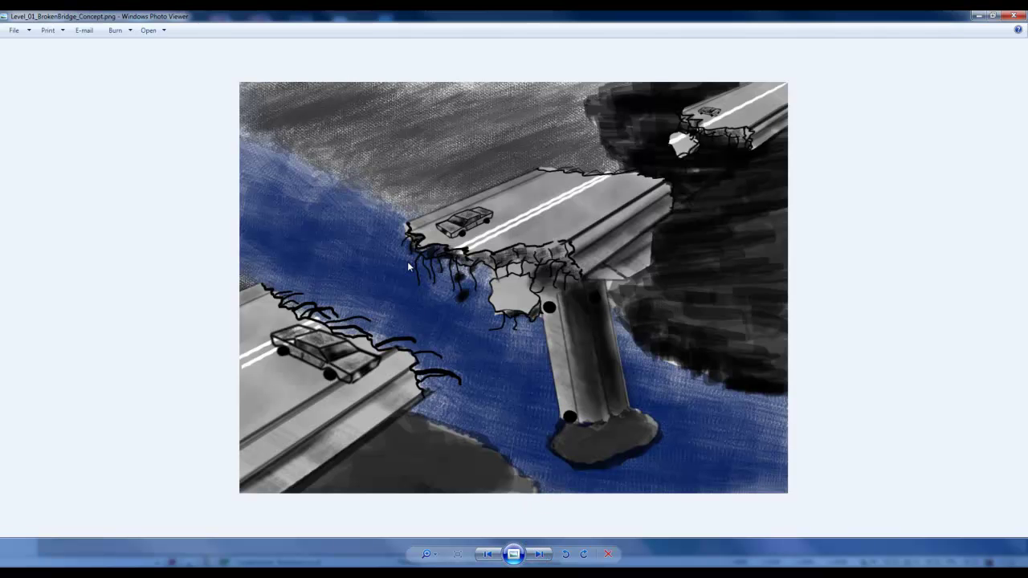
left_click(488, 554)
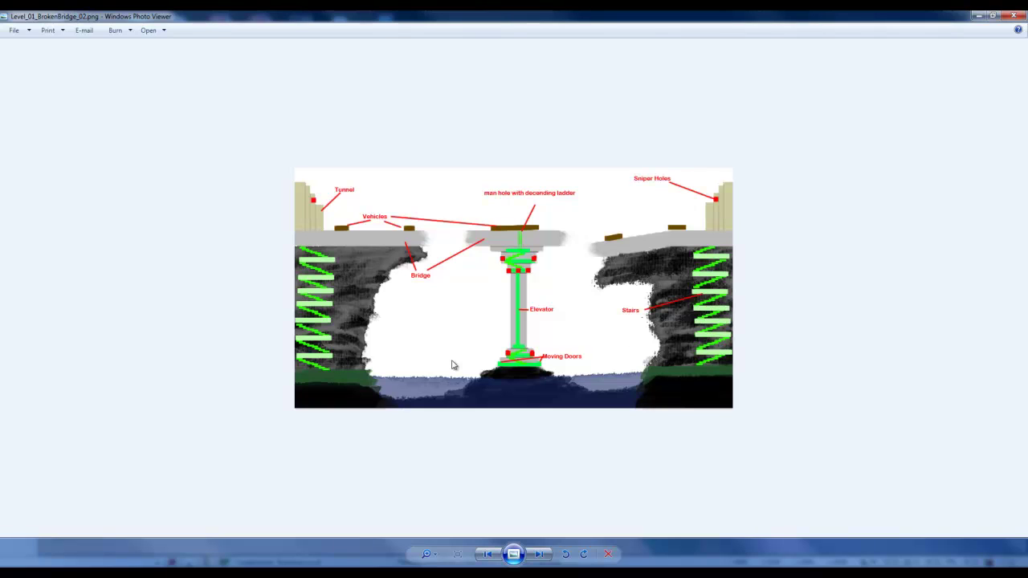
left_click(485, 553)
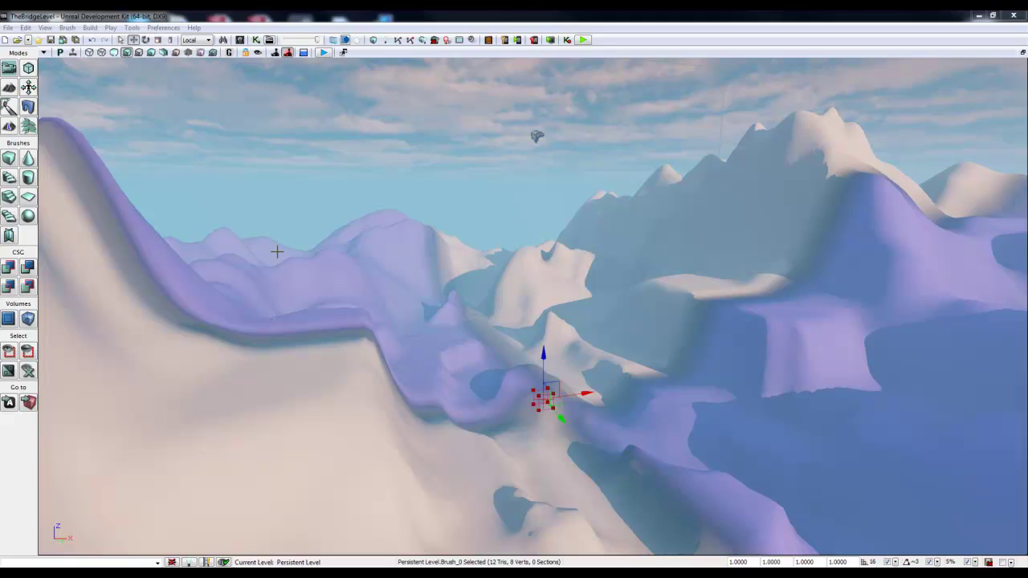
Switch to TheBridgeLevel in Unreal Development Kit and examine the valley terrain and cliffs surrounding the builder brush.
mouse_move(334, 259)
right_mouse_down()
mouse_move(364, 257)
mouse_move(338, 257)
mouse_move(286, 214)
mouse_move(290, 238)
mouse_move(548, 300)
mouse_move(611, 300)
right_mouse_up()
right_click_drag(612, 337, 319, 289)
right_click_drag(423, 257, 597, 346)
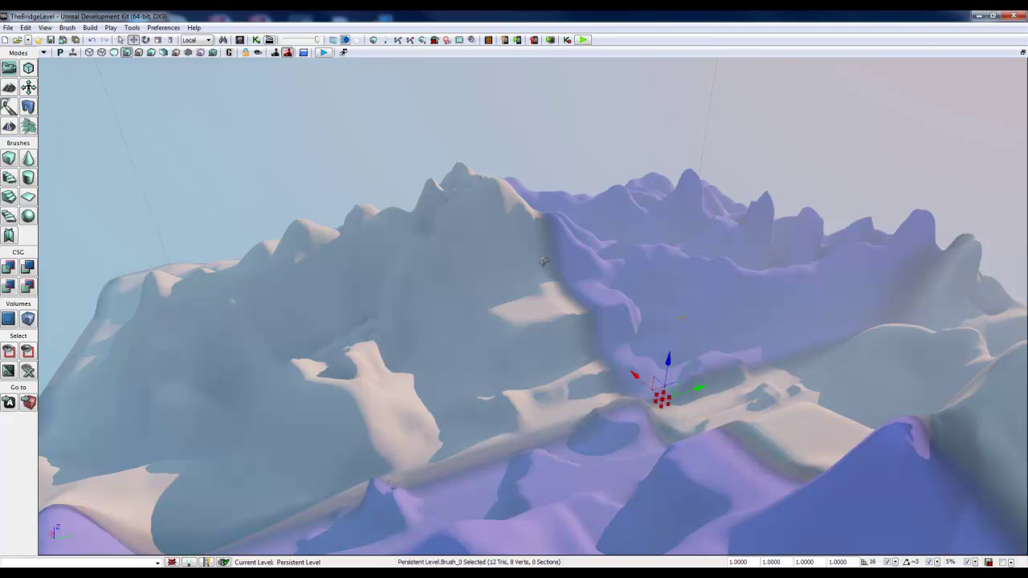
right_click_drag(544, 261, 336, 289)
mouse_move(751, 294)
right_mouse_down()
mouse_move(663, 346)
mouse_move(623, 309)
mouse_move(623, 259)
mouse_move(741, 265)
mouse_move(634, 254)
mouse_move(36, 437)
mouse_move(165, 454)
mouse_move(303, 447)
mouse_move(325, 430)
mouse_move(520, 367)
mouse_move(409, 385)
mouse_move(38, 366)
right_mouse_up()
mouse_move(354, 386)
right_mouse_down()
mouse_move(554, 397)
mouse_move(506, 331)
right_mouse_up()
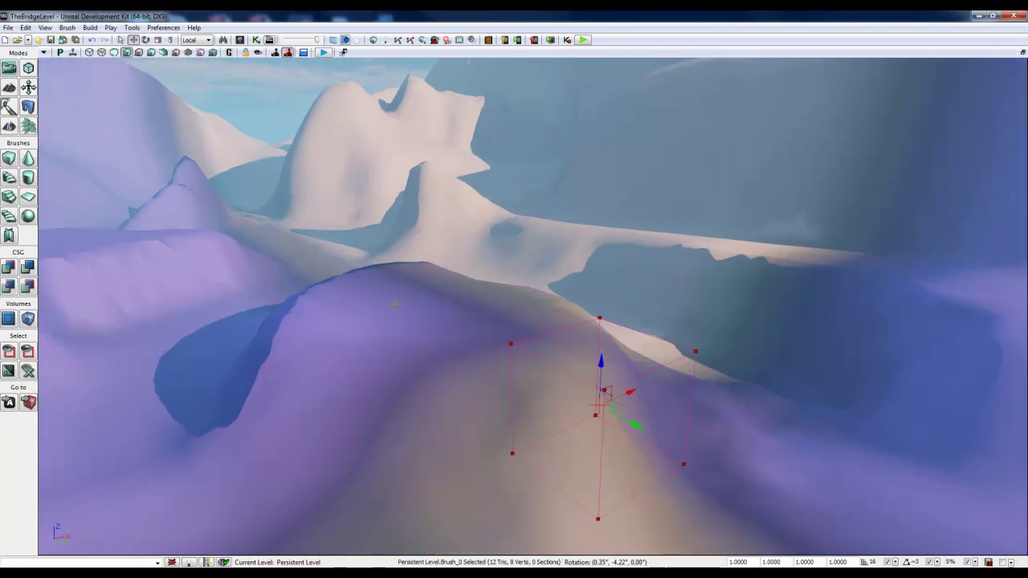
mouse_move(394, 305)
right_mouse_down()
mouse_move(537, 306)
mouse_move(521, 262)
mouse_move(292, 211)
mouse_move(138, 151)
mouse_move(475, 394)
mouse_move(409, 554)
mouse_move(374, 509)
mouse_move(647, 554)
mouse_move(473, 364)
right_mouse_up()
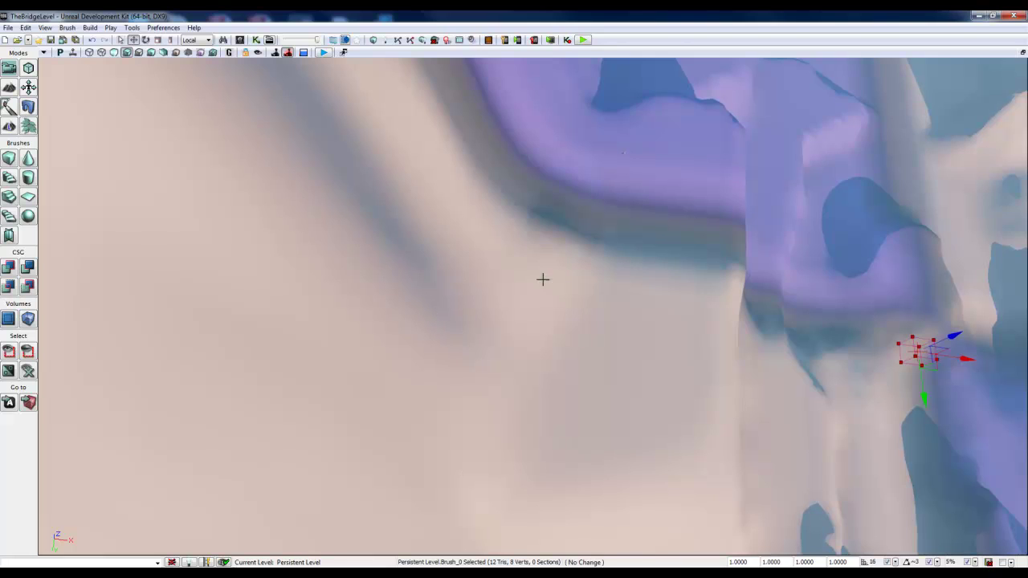
mouse_move(543, 280)
right_mouse_down()
mouse_move(691, 165)
mouse_move(701, 120)
right_mouse_up()
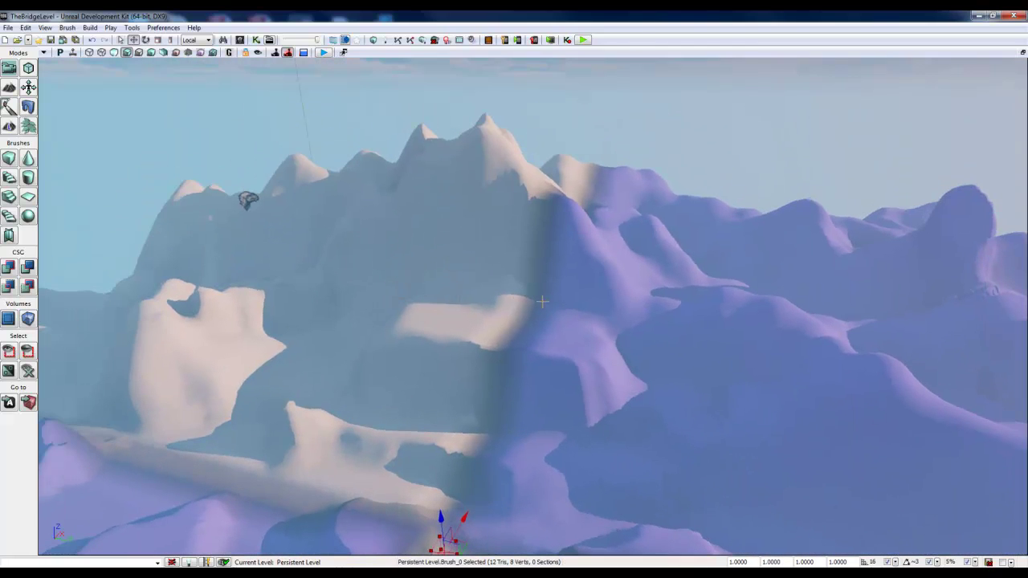
mouse_move(543, 301)
right_mouse_down()
mouse_move(314, 333)
mouse_move(337, 330)
mouse_move(367, 349)
mouse_move(313, 306)
mouse_move(490, 273)
mouse_move(747, 354)
mouse_move(611, 302)
right_mouse_up()
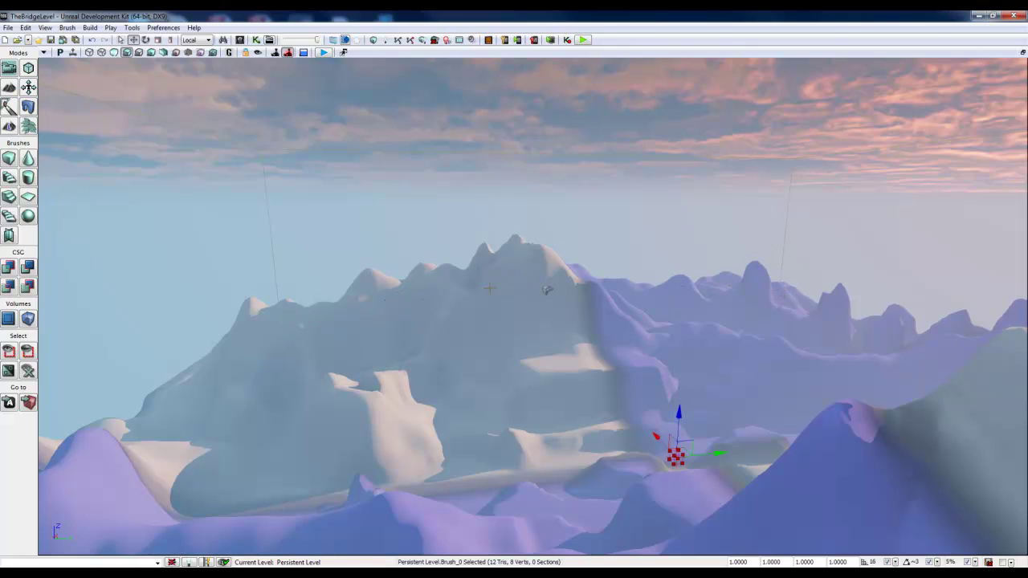
Inspect the outer mountain peaks and ridgelines, and the canyon floor seen from above the builder brush.
right_click_drag(488, 287, 646, 349)
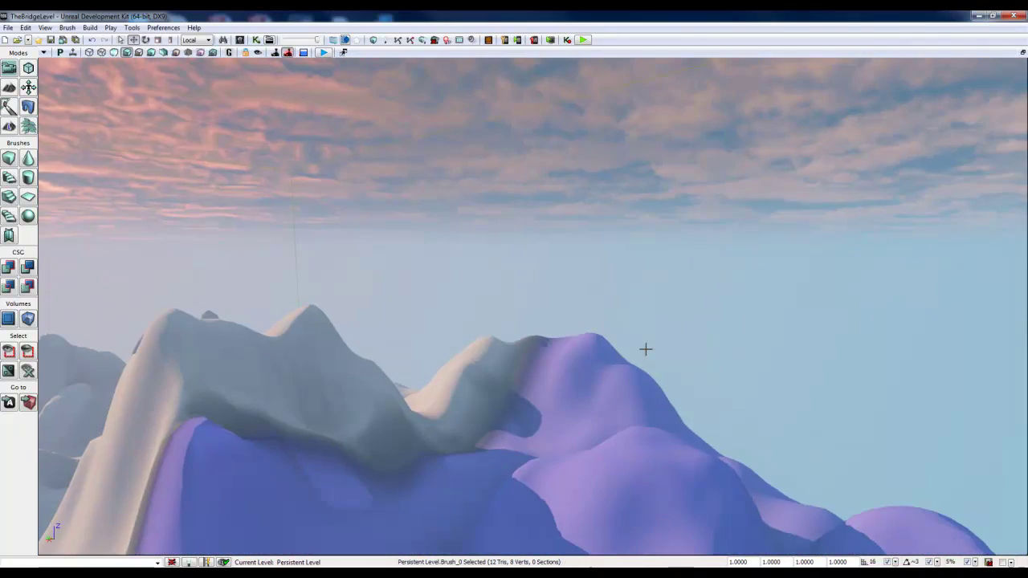
right_click_drag(538, 345, 587, 334)
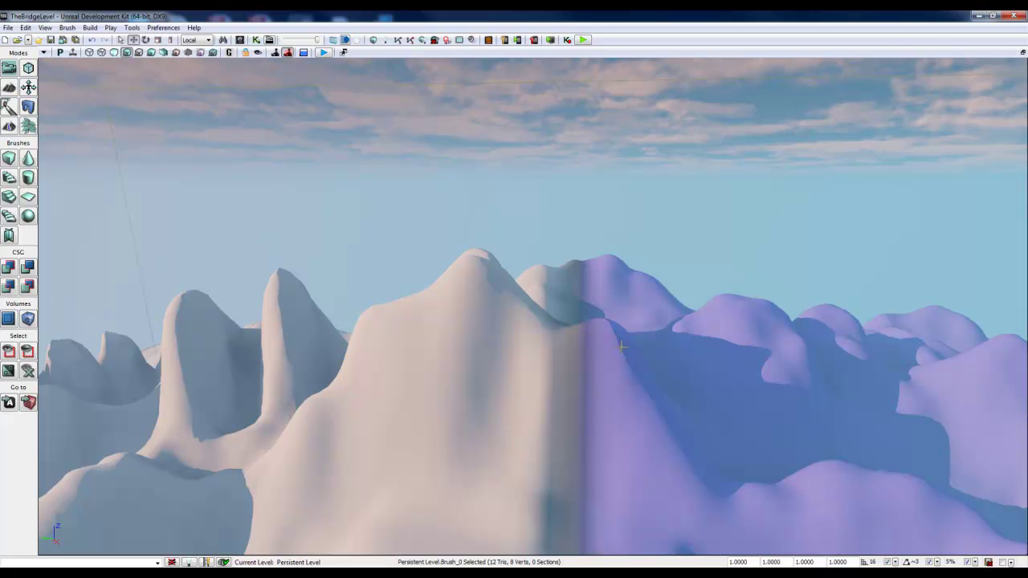
right_click_drag(735, 330, 767, 343)
right_click_drag(407, 328, 292, 319)
right_click_drag(418, 316, 404, 307)
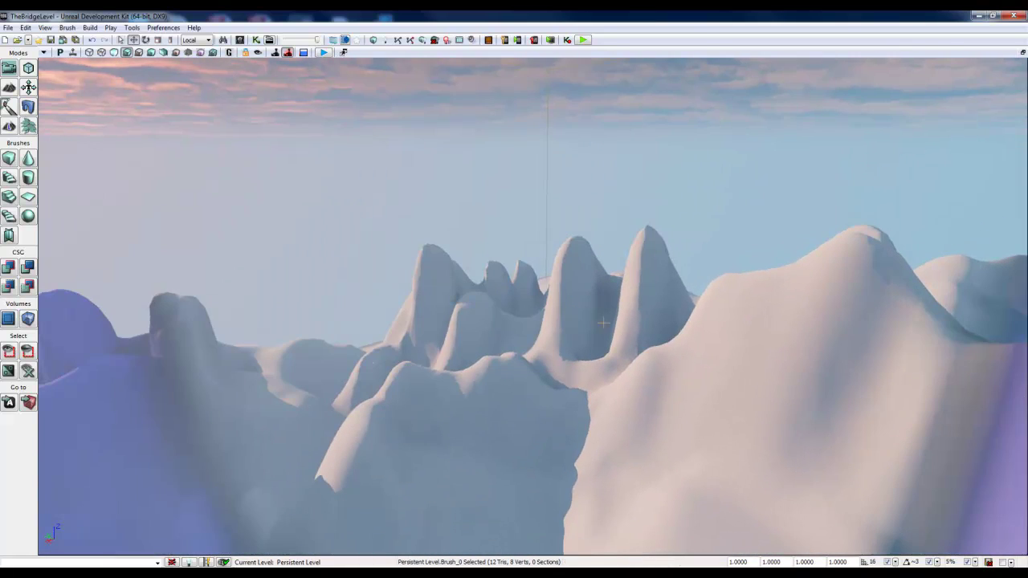
mouse_move(603, 322)
right_mouse_down()
mouse_move(53, 323)
mouse_move(222, 318)
mouse_move(378, 336)
mouse_move(432, 432)
mouse_move(540, 448)
mouse_move(532, 431)
mouse_move(1026, 420)
mouse_move(1012, 367)
mouse_move(902, 434)
right_mouse_up()
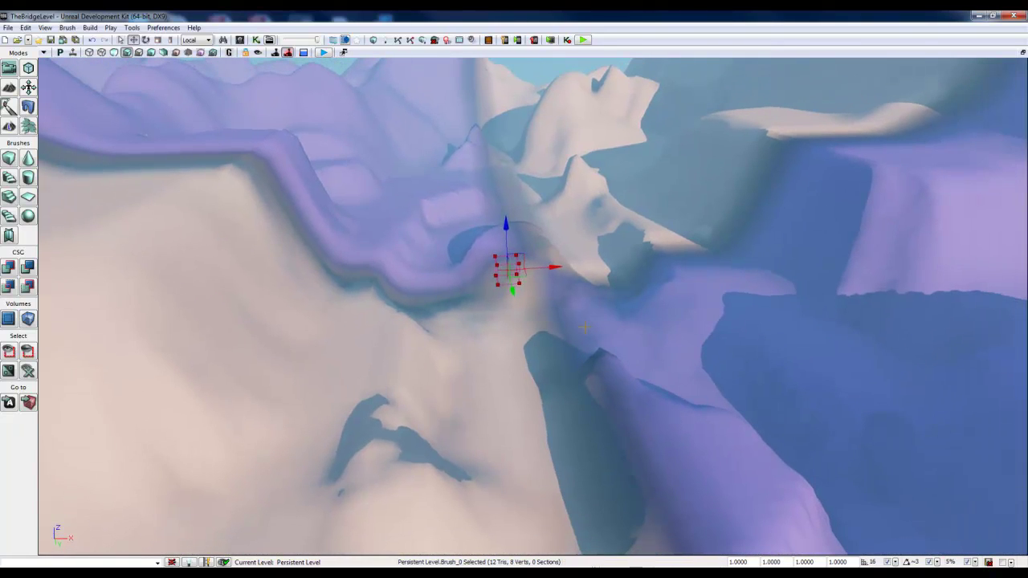
mouse_move(725, 420)
right_mouse_down()
mouse_move(682, 434)
mouse_move(696, 420)
mouse_move(783, 445)
right_mouse_up()
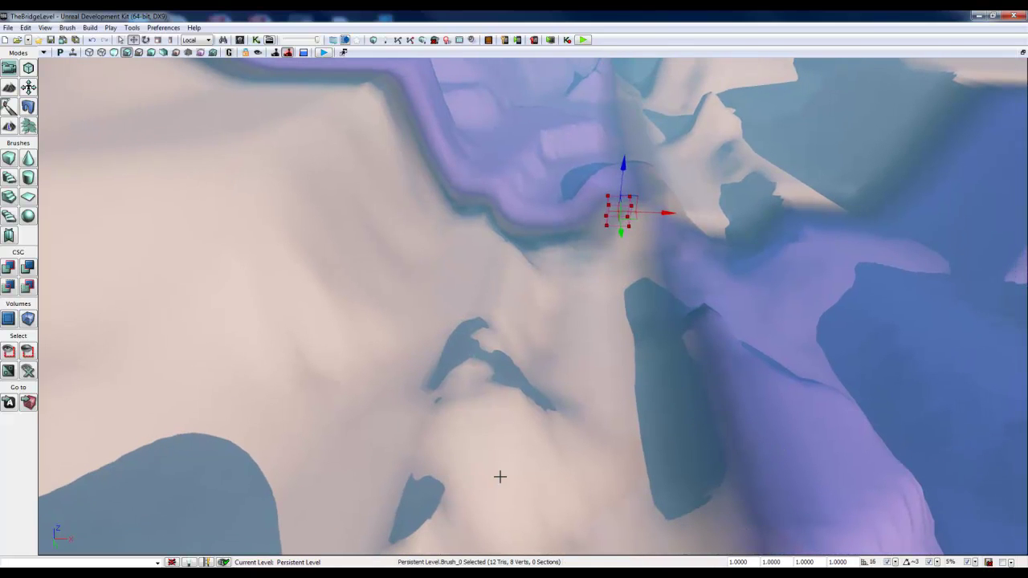
mouse_move(500, 478)
right_mouse_down()
mouse_move(631, 408)
mouse_move(548, 374)
mouse_move(245, 361)
right_mouse_up()
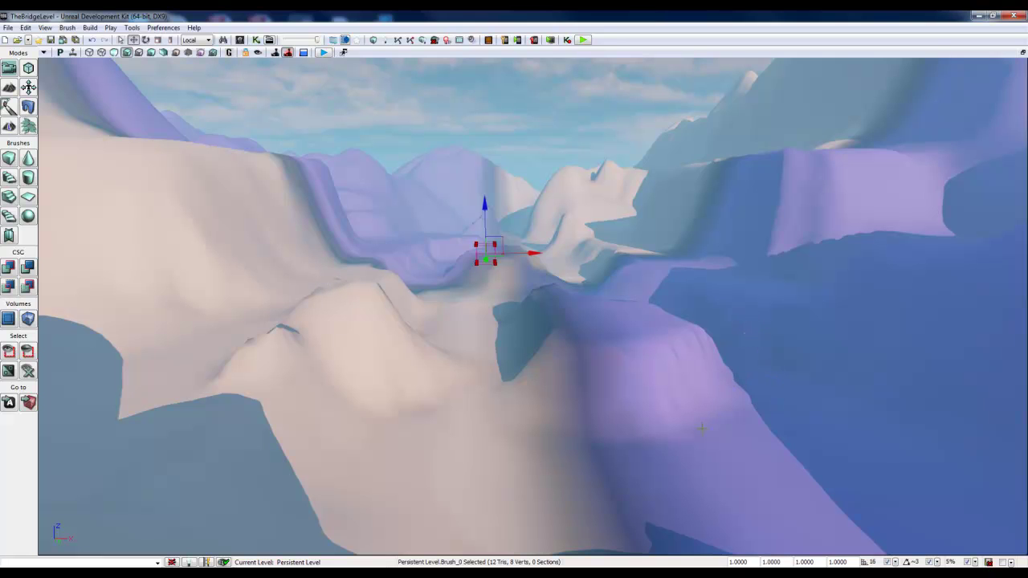
right_click_drag(527, 440, 840, 450)
Examine the canyon from ground level and the whole landscape from above, ending at the central hill.
key("Home")
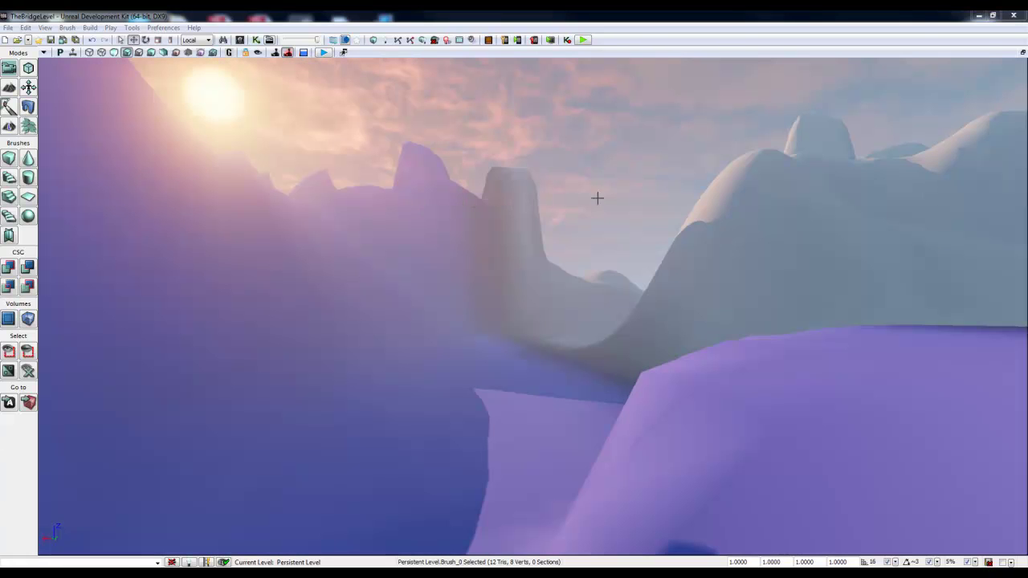
right_click_drag(522, 294, 522, 294)
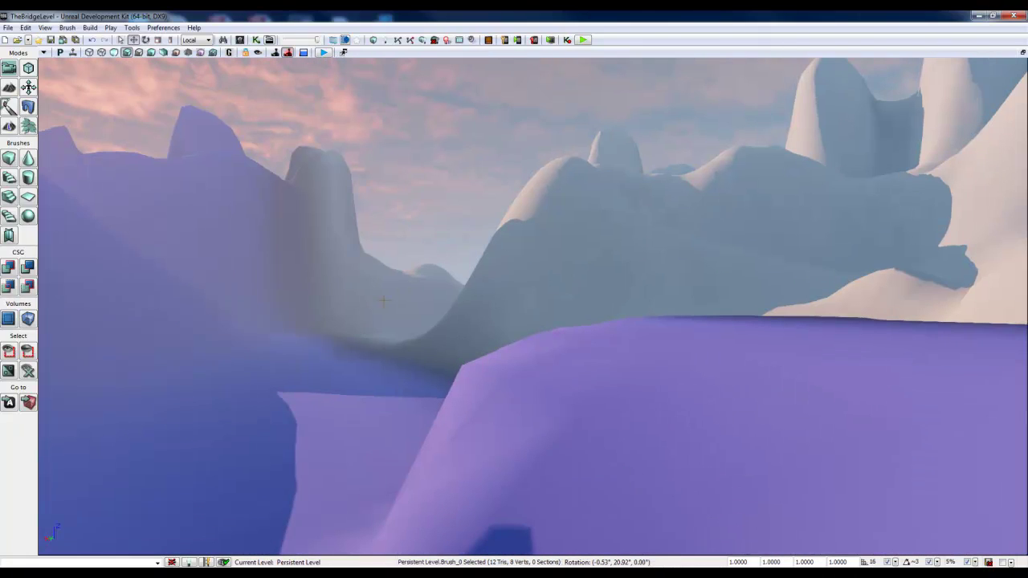
right_click_drag(384, 301, 601, 324)
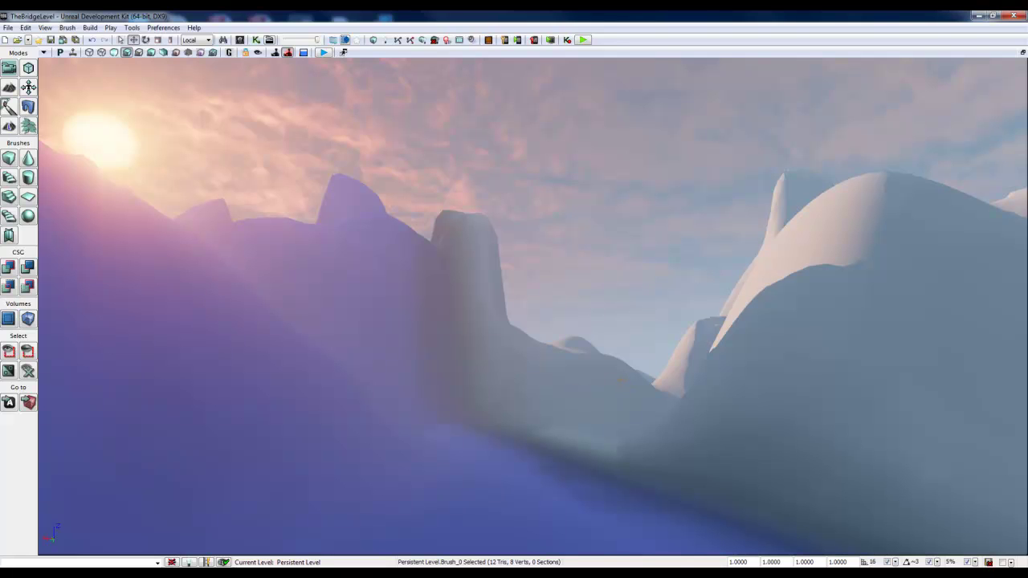
right_click_drag(460, 408, 460, 408)
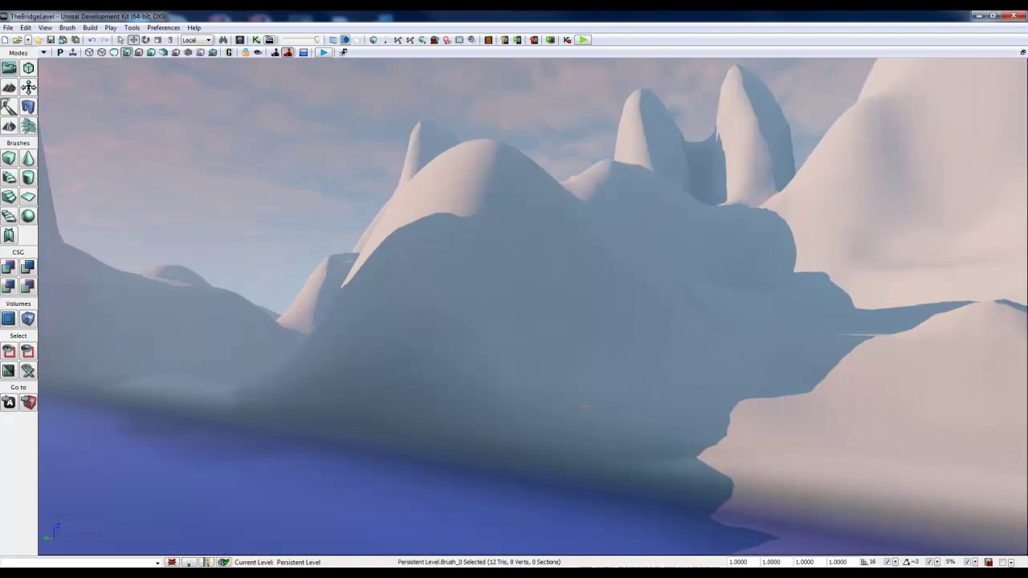
right_click_drag(459, 409, 460, 408)
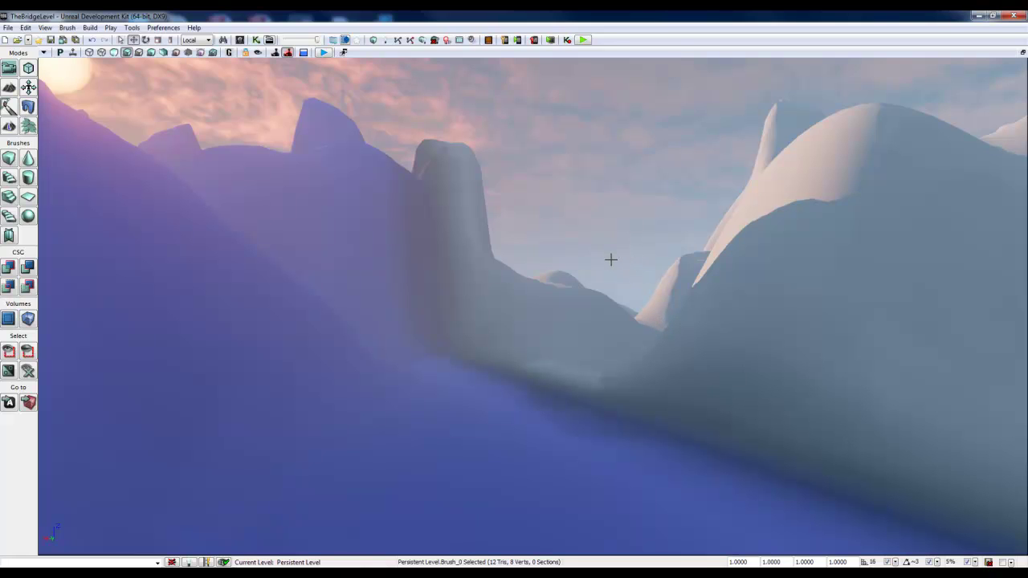
right_click_drag(633, 318, 726, 252)
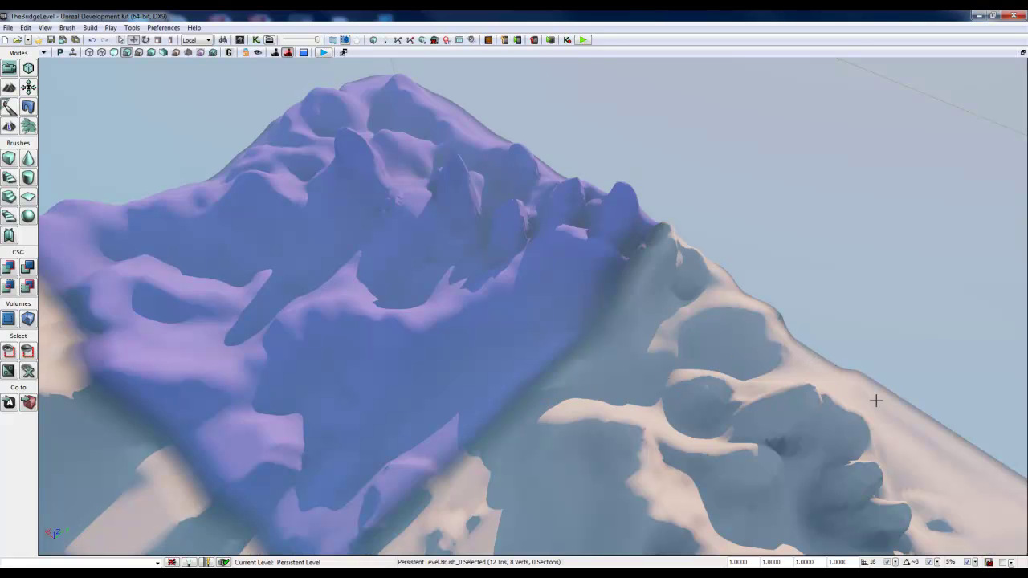
right_click_drag(810, 381, 184, 308)
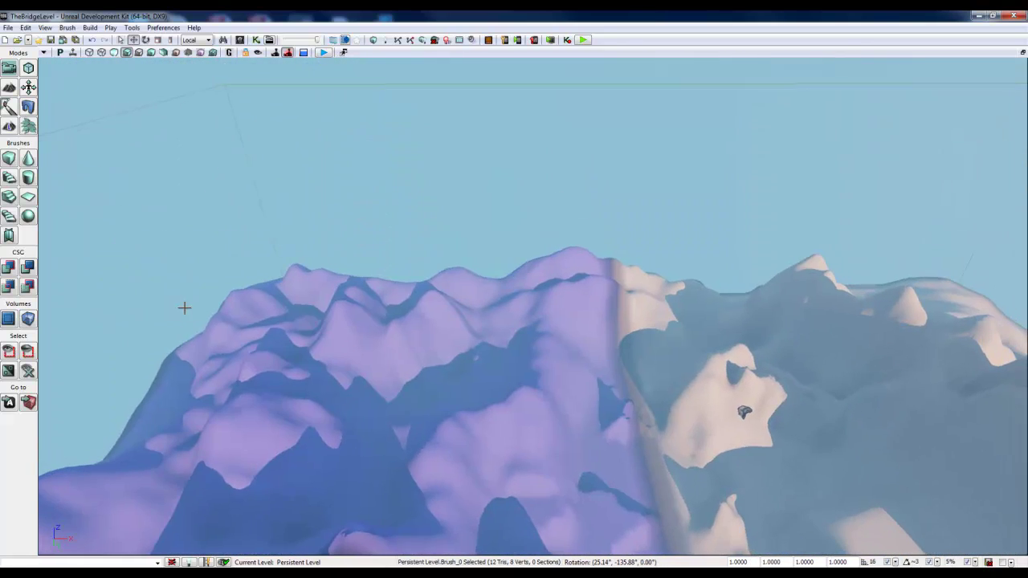
key("w")
right_click_drag(730, 343, 1024, 305)
key("w")
mouse_move(653, 299)
right_mouse_down()
mouse_move(808, 284)
mouse_move(330, 389)
mouse_move(177, 360)
mouse_move(504, 320)
right_mouse_up()
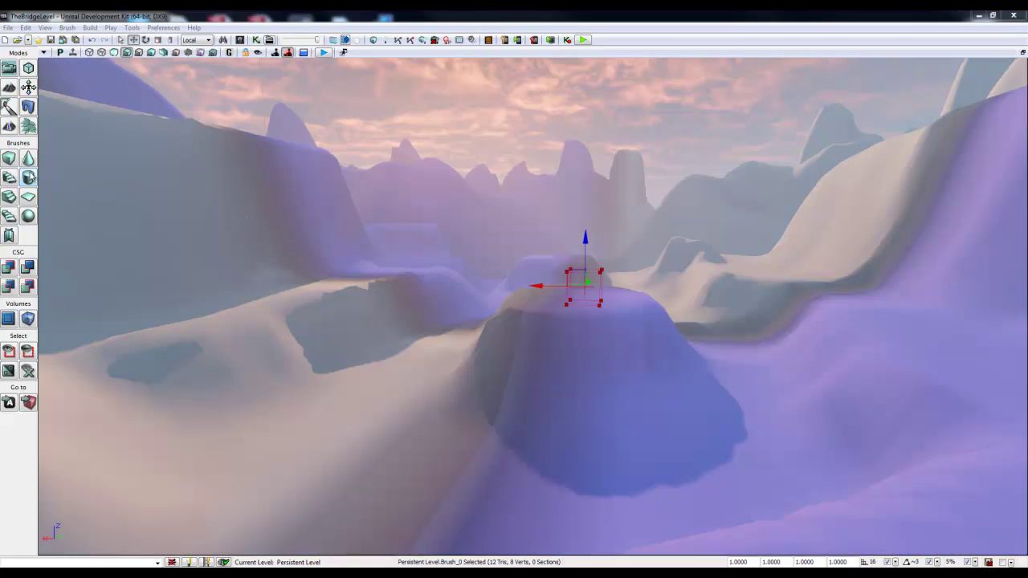
Replace the cube builder brush with a cylinder on top of the central hill in the valley.
mouse_move(593, 321)
right_mouse_down()
mouse_move(581, 285)
mouse_move(635, 304)
mouse_move(540, 272)
mouse_move(762, 416)
mouse_move(835, 444)
right_mouse_up()
left_click_drag(473, 343, 542, 367)
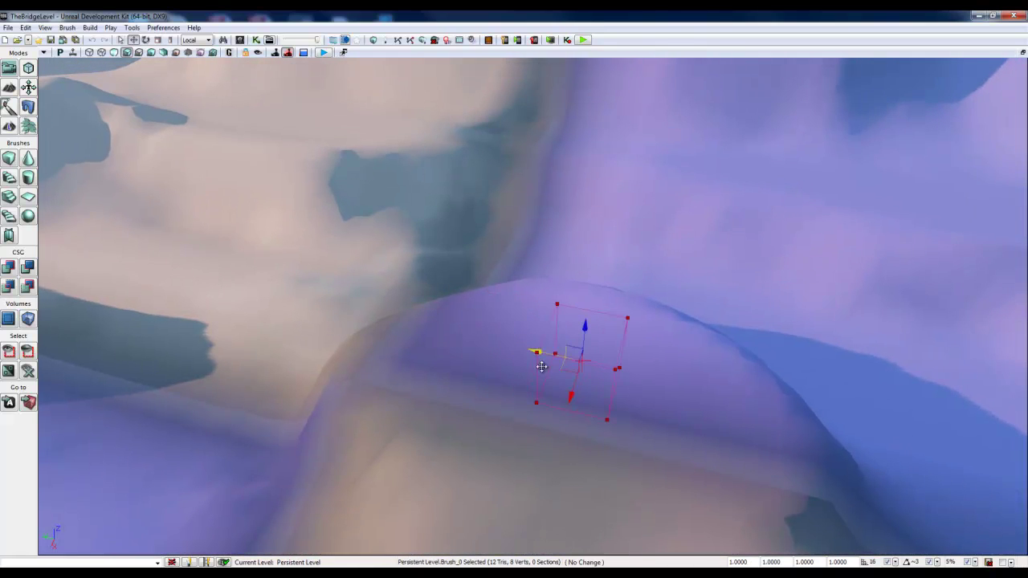
right_click_drag(688, 360, 613, 387)
scroll(613, 387, "down", 5)
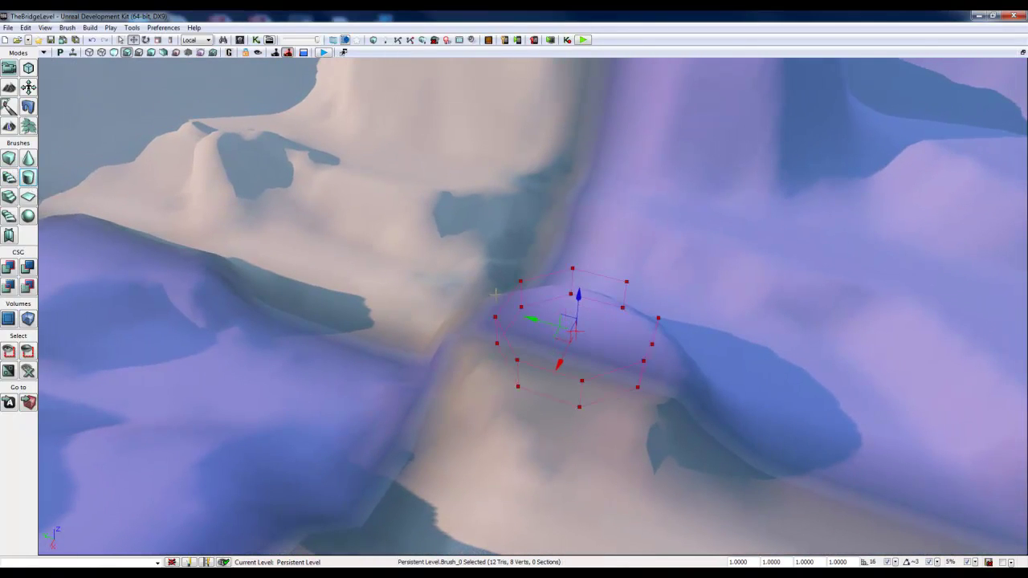
mouse_move(572, 330)
right_mouse_down()
mouse_move(652, 331)
mouse_move(674, 281)
right_mouse_up()
right_click_drag(736, 271, 436, 284)
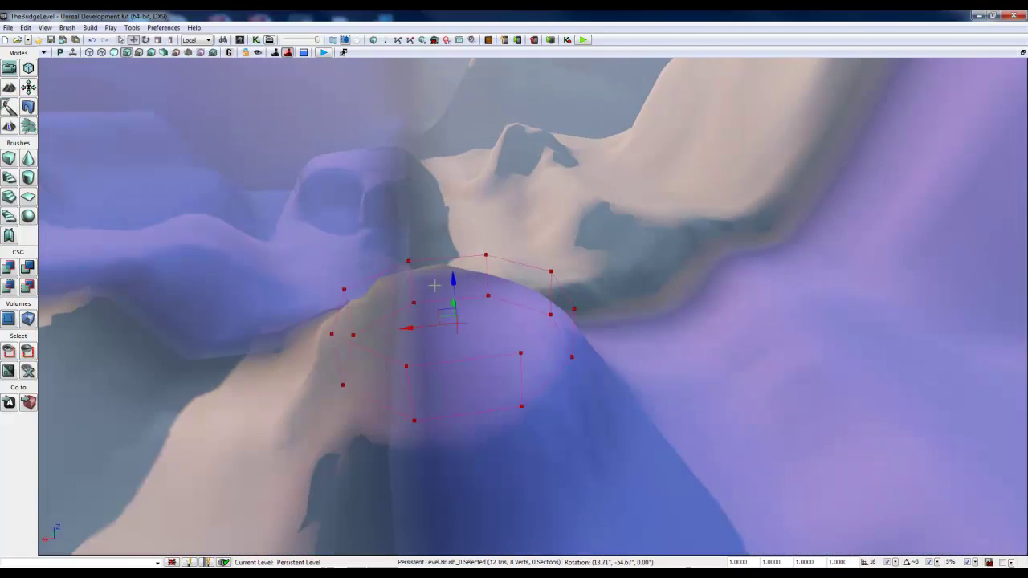
scroll(436, 285, "down", 3)
scroll(432, 286, "up", 5)
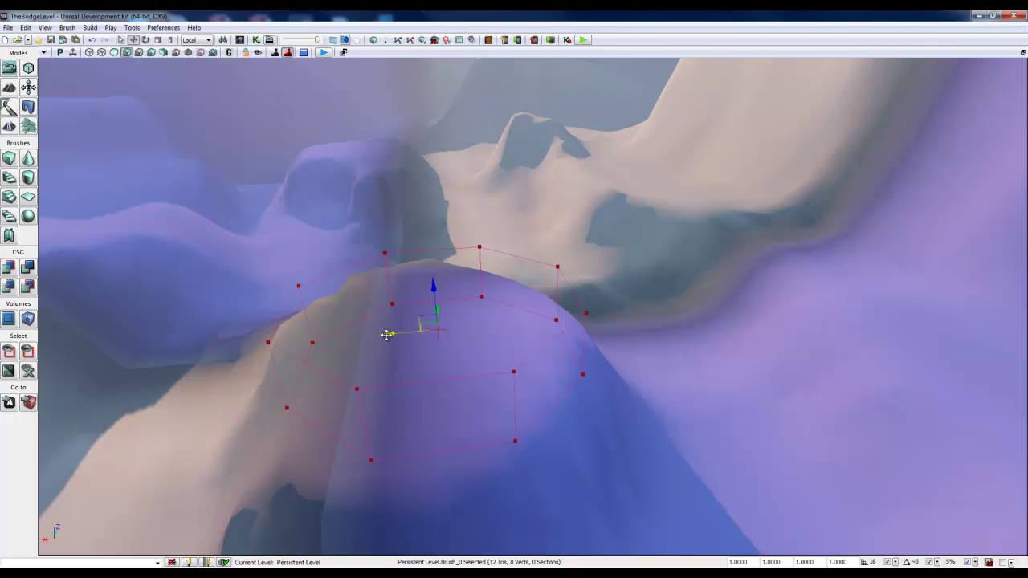
Scale the cylinder builder brush down uniformly on the hilltop.
left_click_drag(386, 334, 386, 334)
left_click(158, 40)
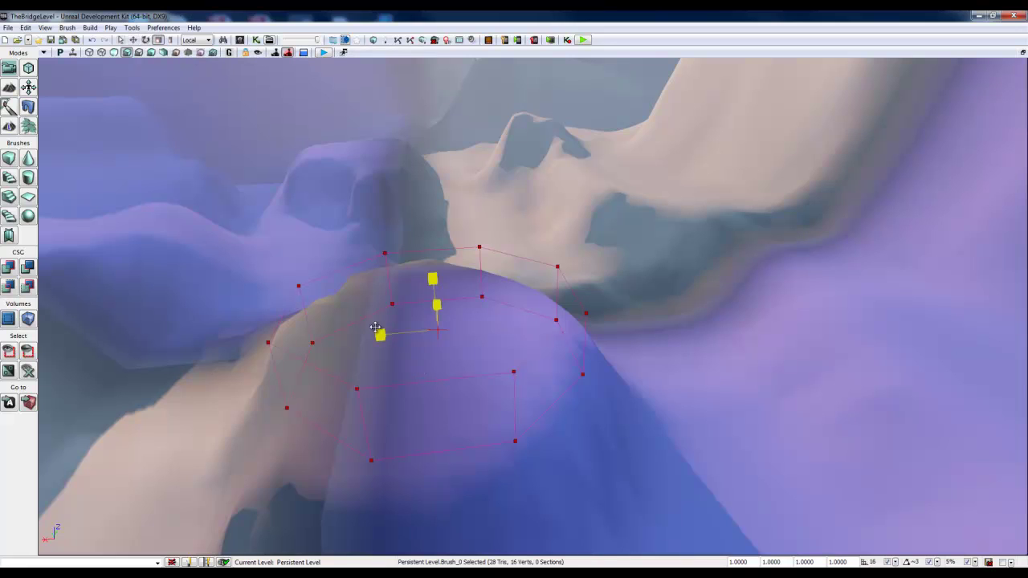
left_click_drag(380, 332, 401, 330)
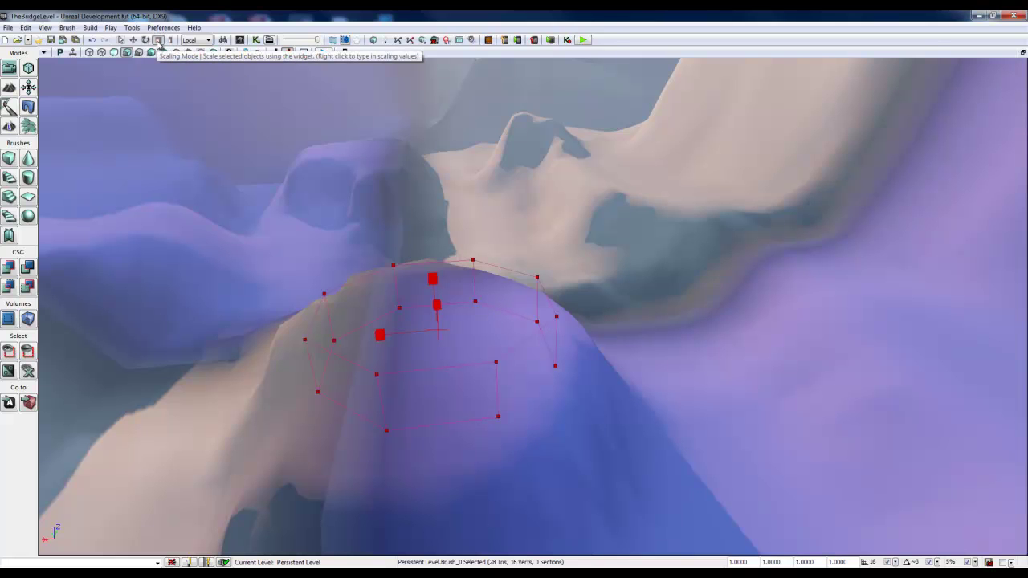
Refine the cylinder builder brush's uniform size against the hilltop, scaling it by 15% on all axes.
mouse_move(470, 336)
right_mouse_down()
mouse_move(394, 322)
mouse_move(627, 308)
mouse_move(757, 252)
mouse_move(475, 334)
right_mouse_up()
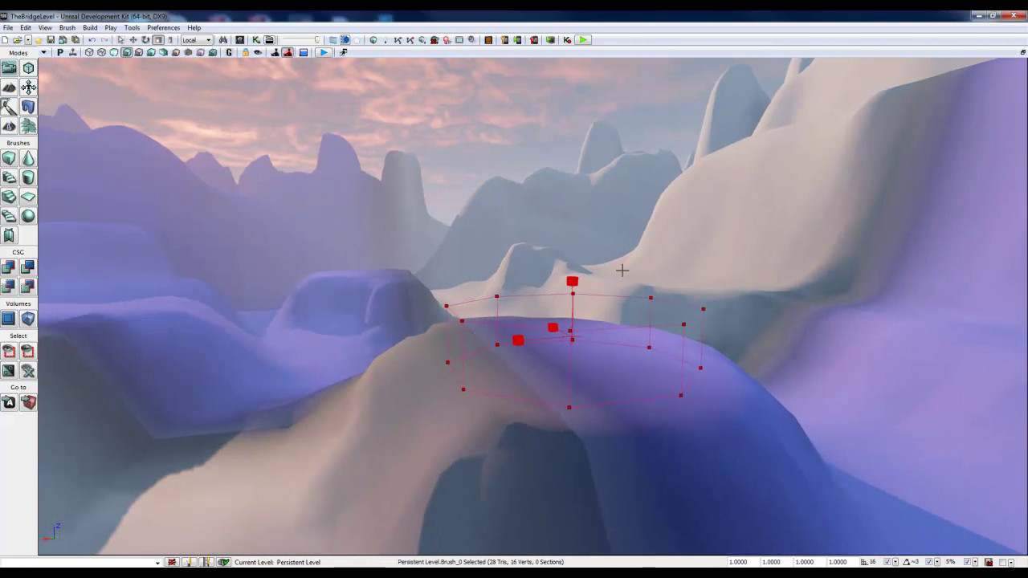
right_click_drag(608, 341, 585, 300)
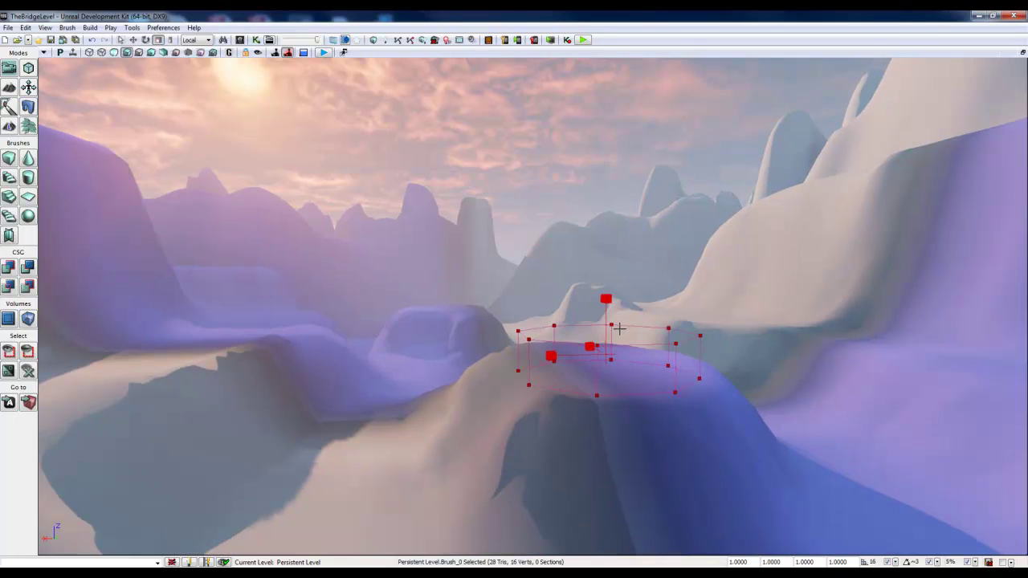
scroll(610, 342, "down", 2)
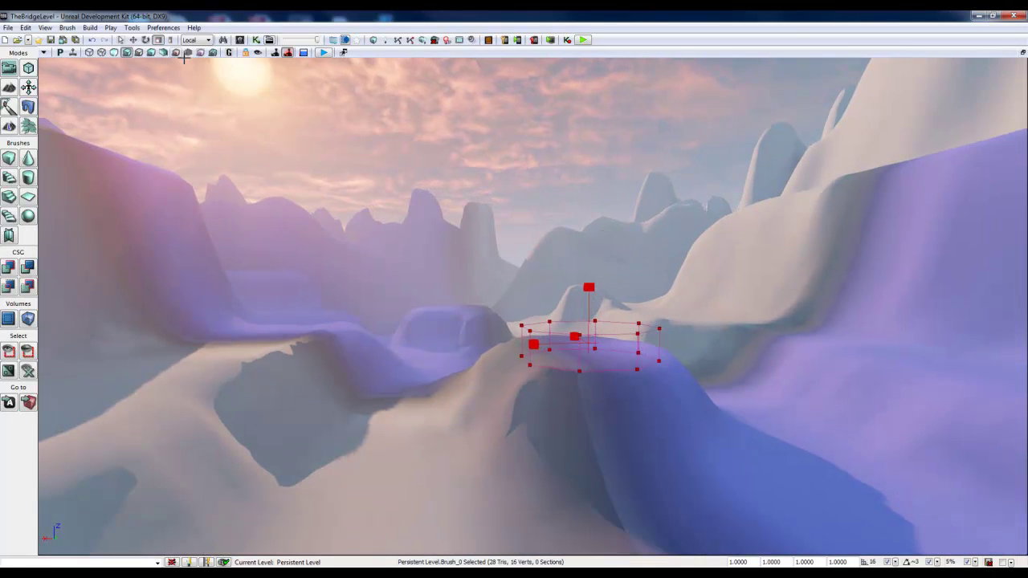
mouse_move(588, 286)
left_mouse_down()
mouse_move(599, 245)
mouse_move(593, 277)
left_mouse_up()
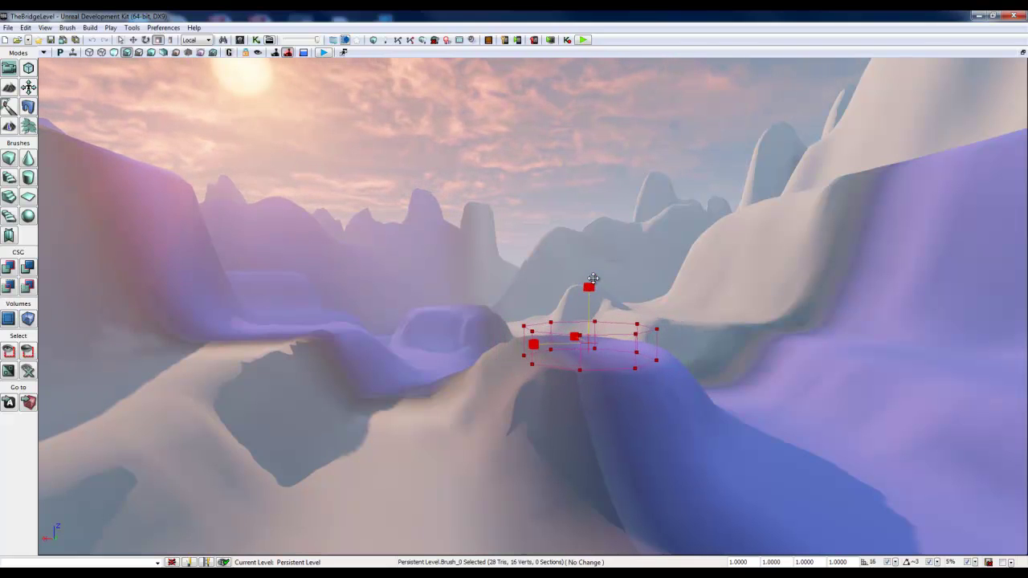
mouse_move(680, 429)
right_mouse_down()
mouse_move(689, 502)
mouse_move(680, 409)
mouse_move(680, 426)
right_mouse_up()
mouse_move(556, 260)
left_mouse_down()
mouse_move(563, 273)
mouse_move(565, 252)
left_mouse_up()
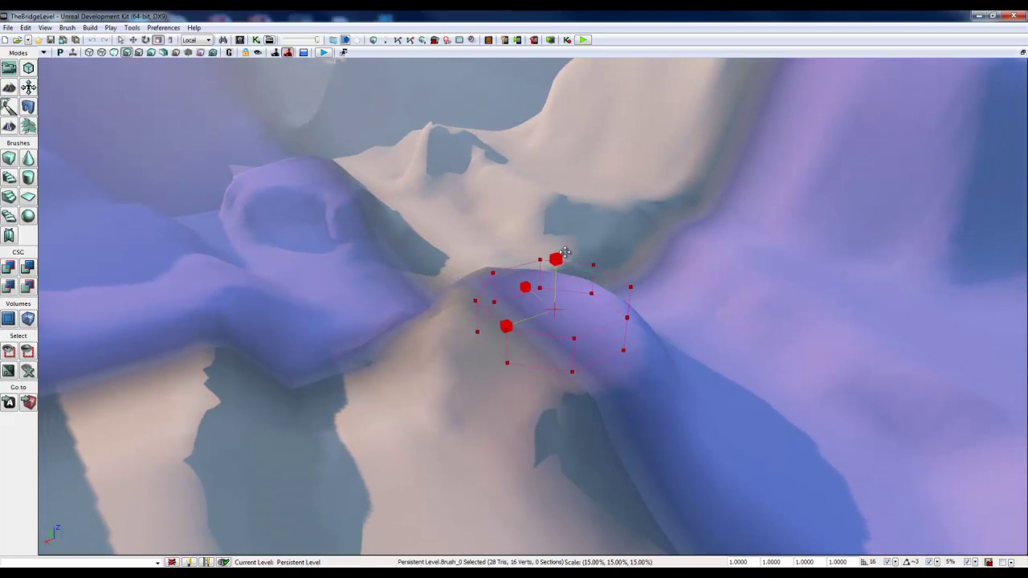
Stretch the cylinder builder brush vertically with non-uniform scaling until it forms a tall tower shape through the central hill.
left_click(172, 40)
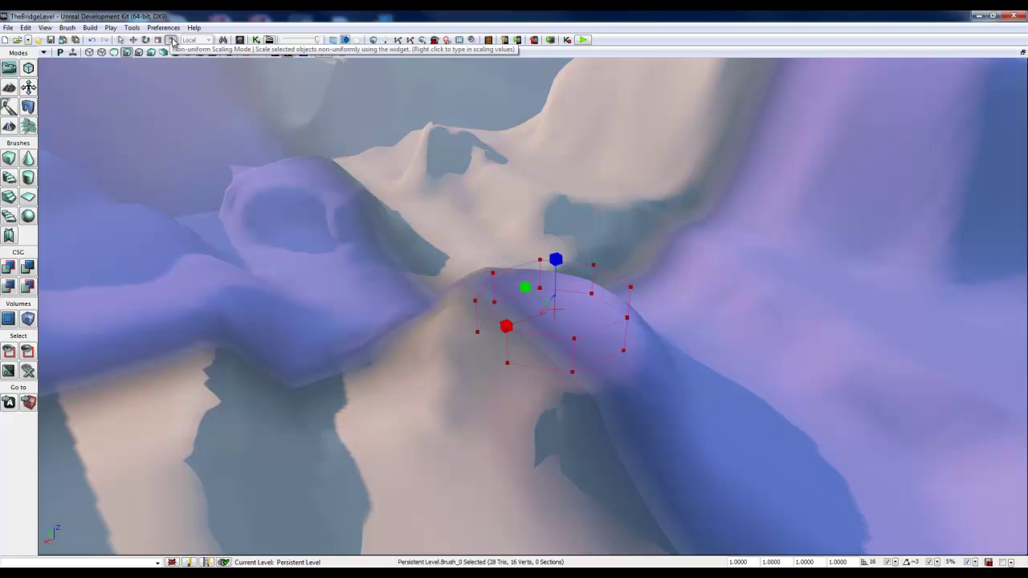
mouse_move(744, 373)
right_mouse_down()
mouse_move(780, 371)
mouse_move(710, 376)
right_mouse_up()
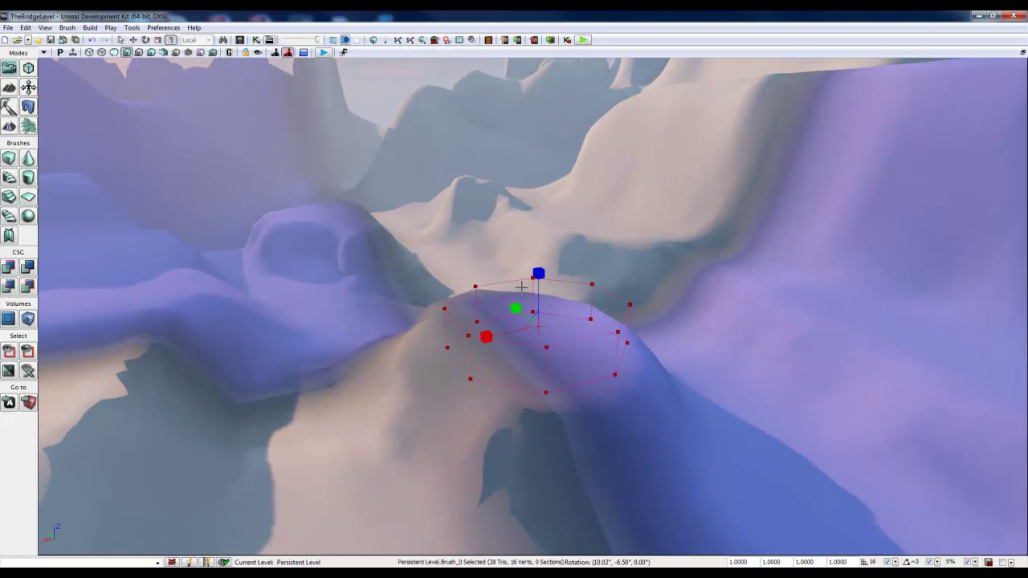
right_click_drag(559, 283, 518, 256)
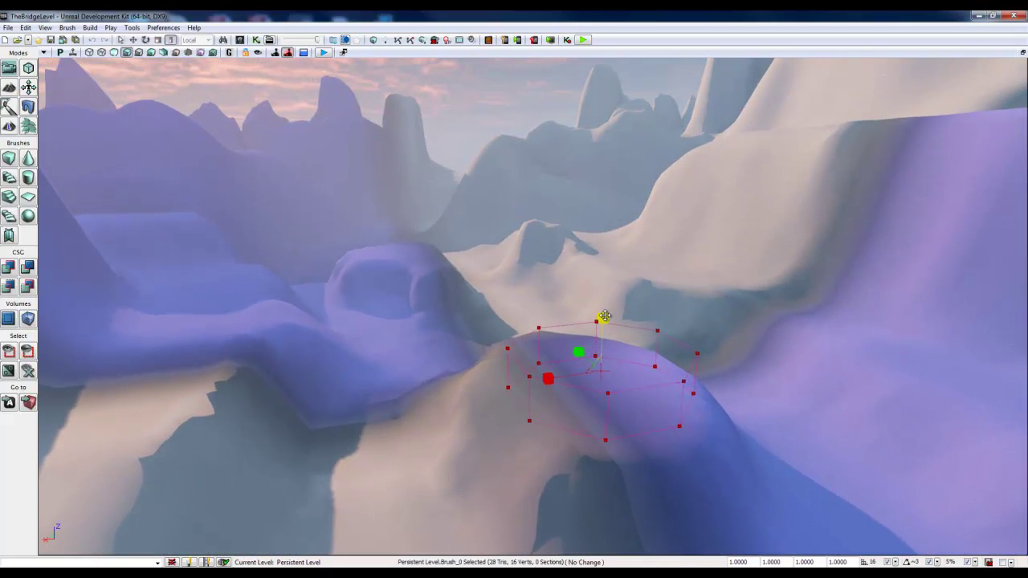
left_click_drag(604, 316, 620, 60)
mouse_move(599, 358)
right_mouse_down()
mouse_move(587, 441)
mouse_move(530, 379)
mouse_move(587, 399)
right_mouse_up()
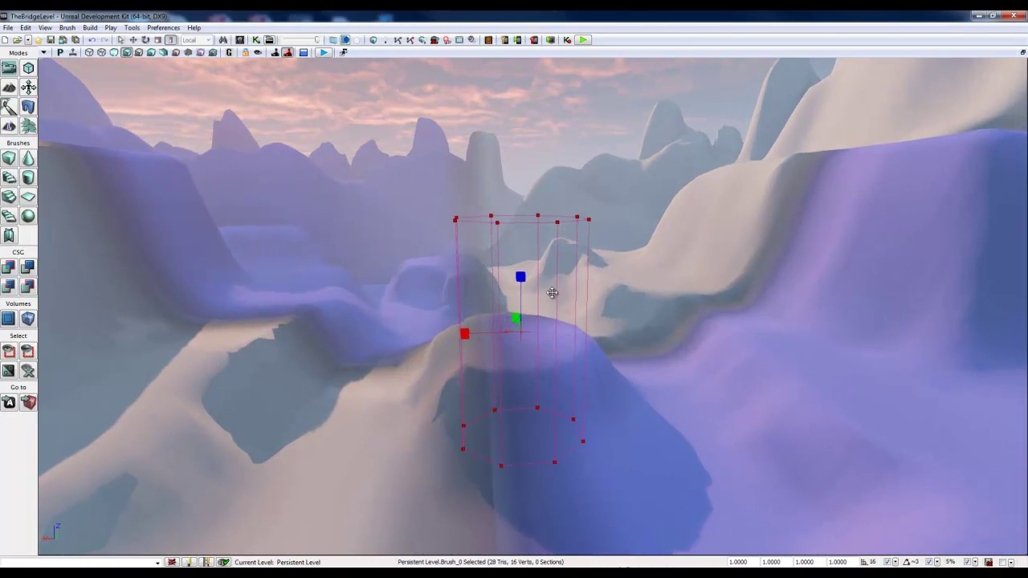
mouse_move(520, 278)
left_mouse_down()
mouse_move(523, 255)
mouse_move(532, 302)
left_mouse_up()
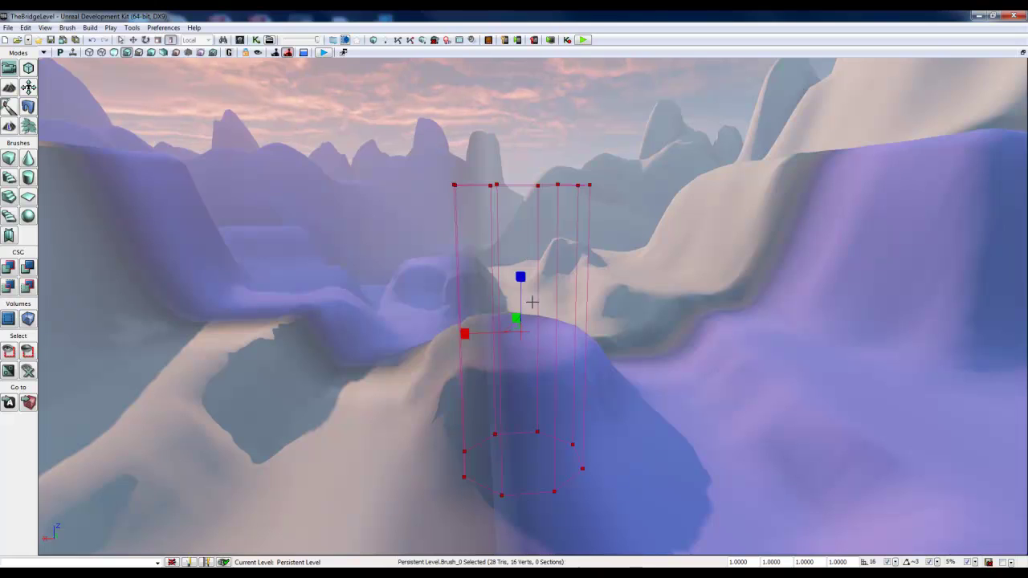
mouse_move(532, 302)
right_mouse_down()
mouse_move(576, 297)
mouse_move(542, 294)
mouse_move(555, 294)
right_mouse_up()
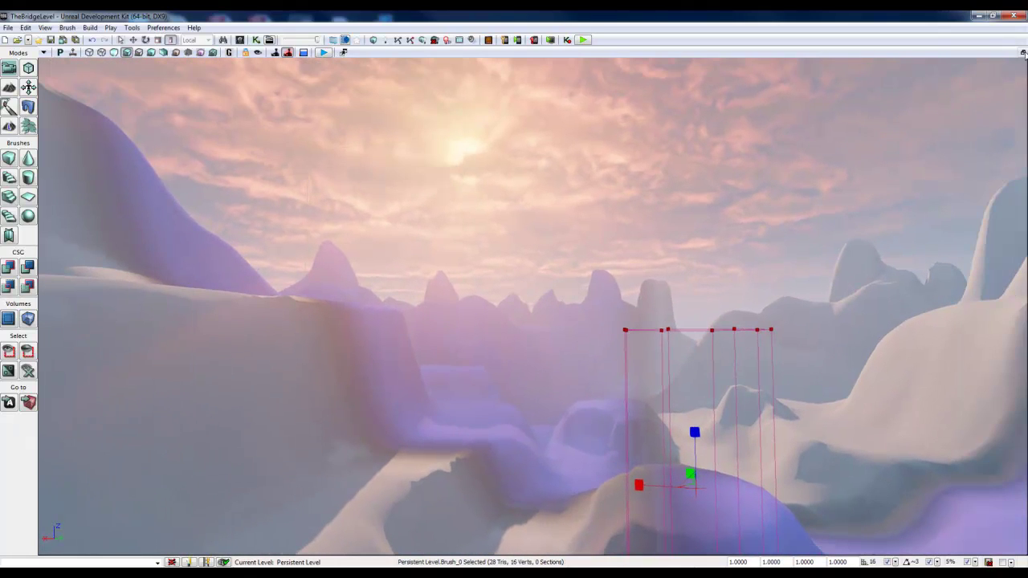
Move the stretched cylinder brush straight up in the front view so more of it rises above the hilltop.
left_click(1023, 52)
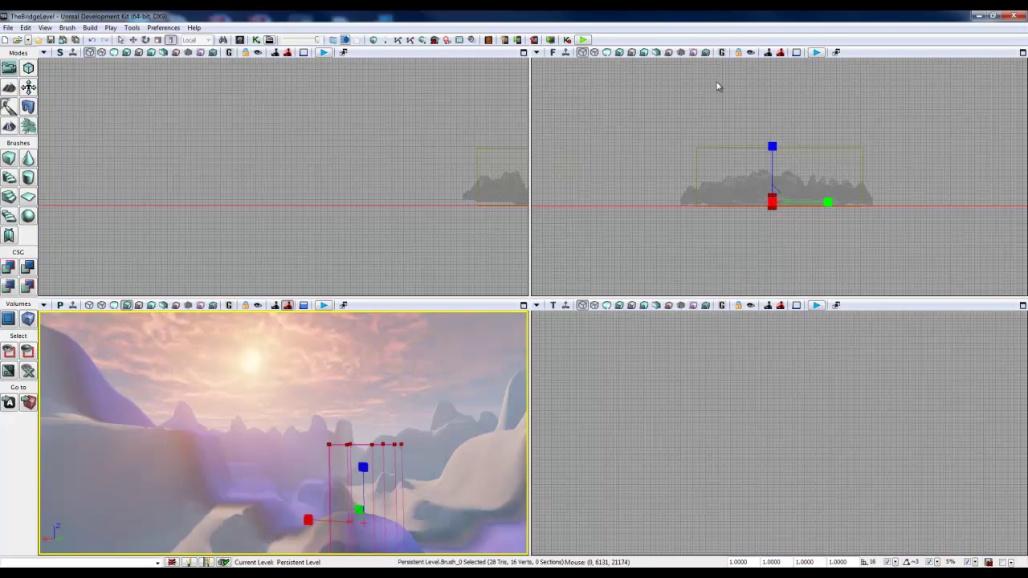
right_click_drag(784, 232, 703, 240)
scroll(725, 182, "up", 5)
right_click_drag(749, 209, 825, 147)
scroll(804, 168, "up", 4)
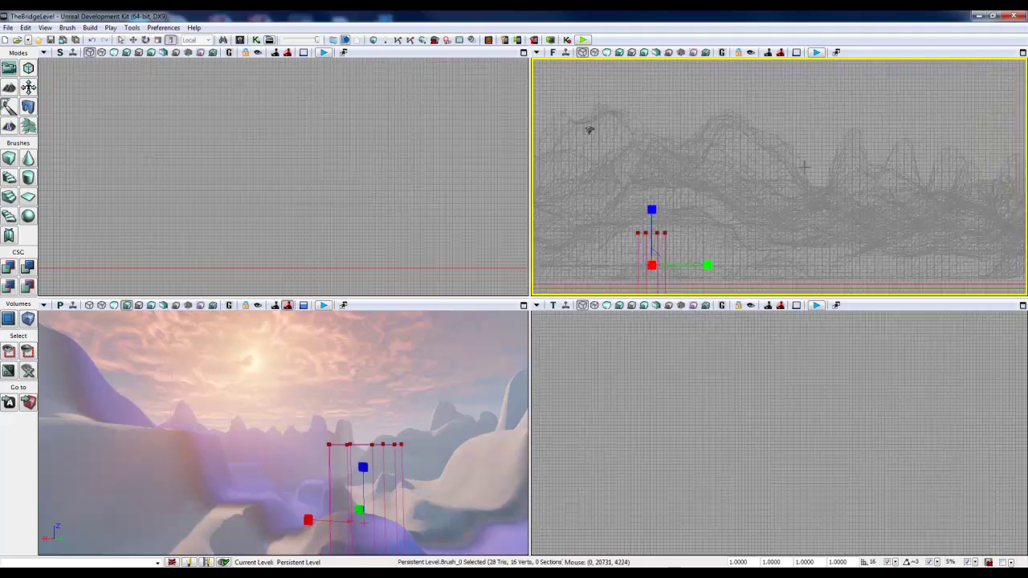
scroll(785, 182, "down", 1)
right_click_drag(750, 203, 834, 152)
scroll(790, 185, "up", 2)
mouse_move(787, 193)
right_mouse_down()
mouse_move(828, 190)
mouse_move(824, 199)
mouse_move(844, 145)
mouse_move(820, 177)
right_mouse_up()
scroll(802, 199, "up", 2)
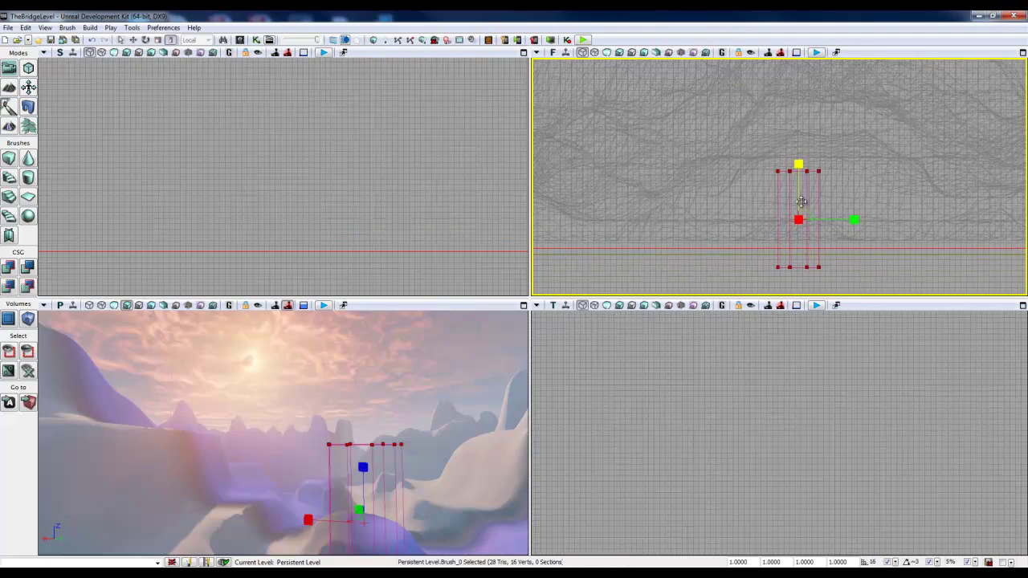
key("space")
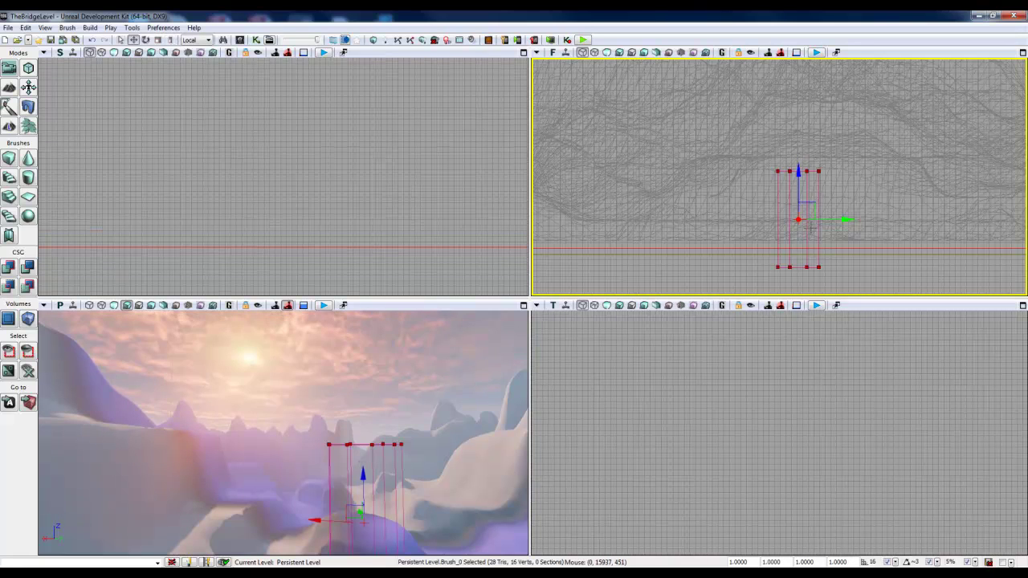
key("space")
key("space")
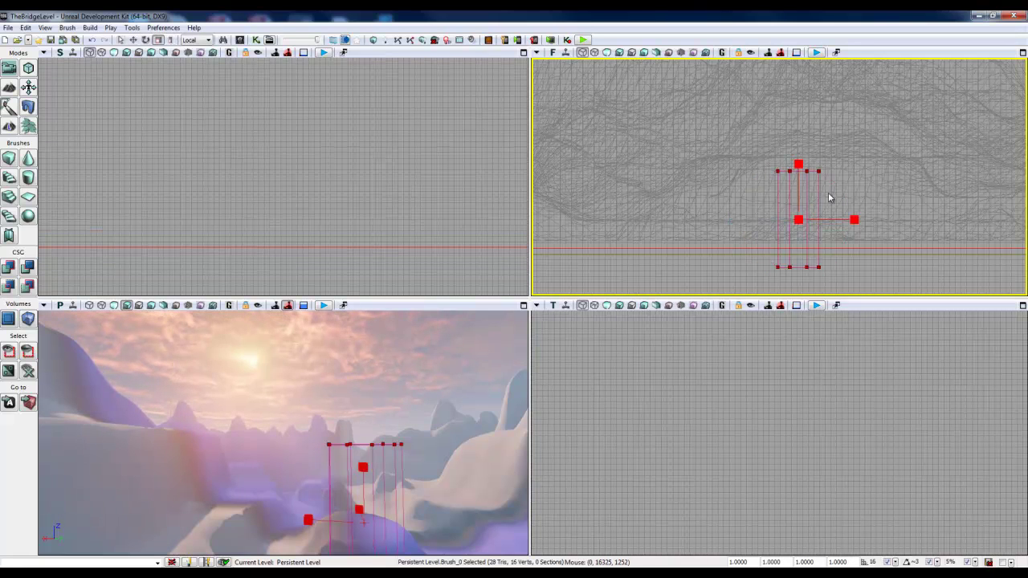
key("space")
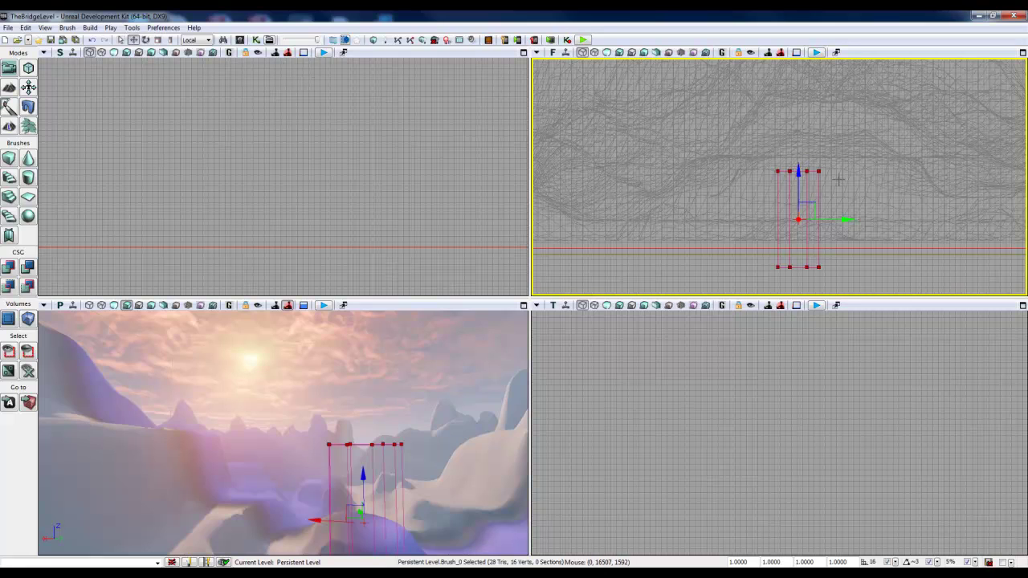
mouse_move(798, 169)
left_mouse_down()
mouse_move(798, 132)
mouse_move(799, 145)
left_mouse_up()
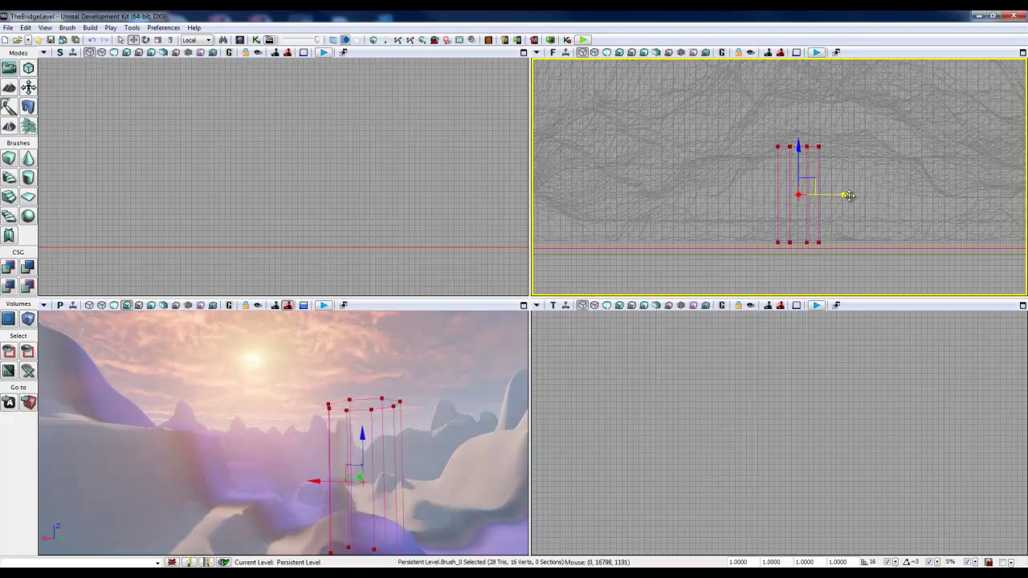
Add the tall cylinder brush to the level as solid CSG geometry, forming a tower on the central hill.
mouse_move(206, 240)
left_mouse_down()
mouse_move(312, 243)
mouse_move(394, 208)
left_mouse_up()
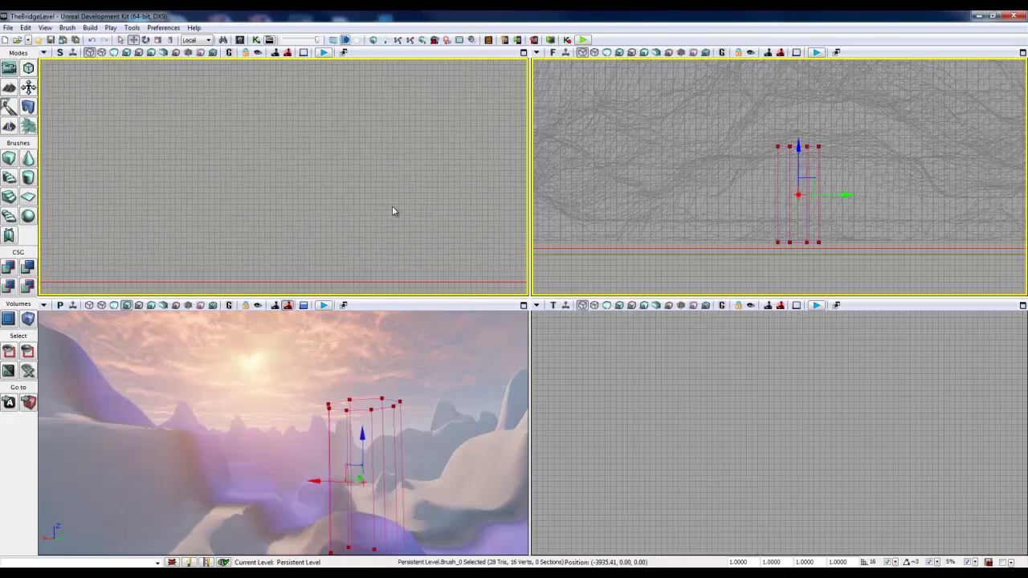
left_click_drag(786, 241, 857, 225)
right_click_drag(309, 471, 326, 423)
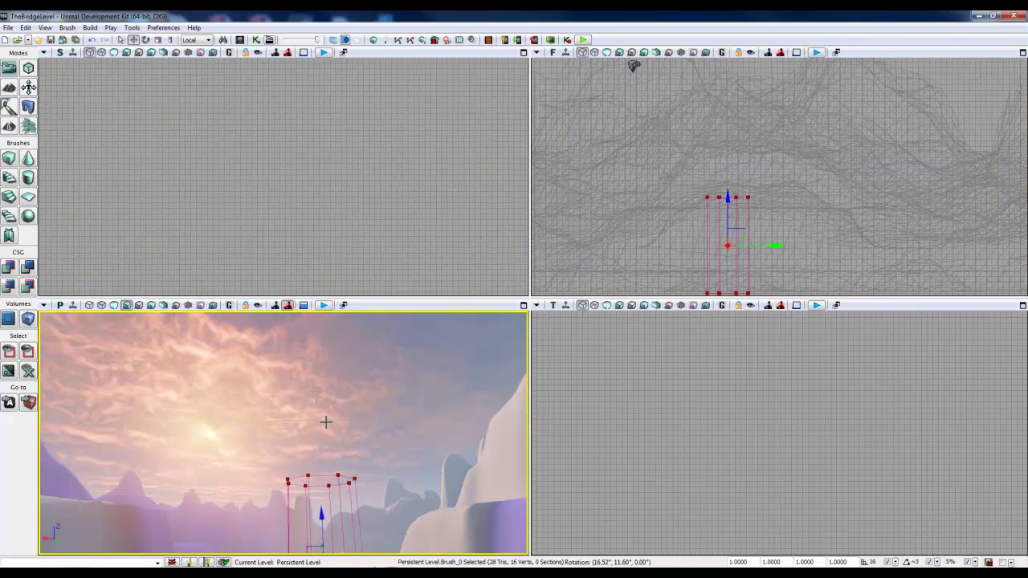
left_click(524, 306)
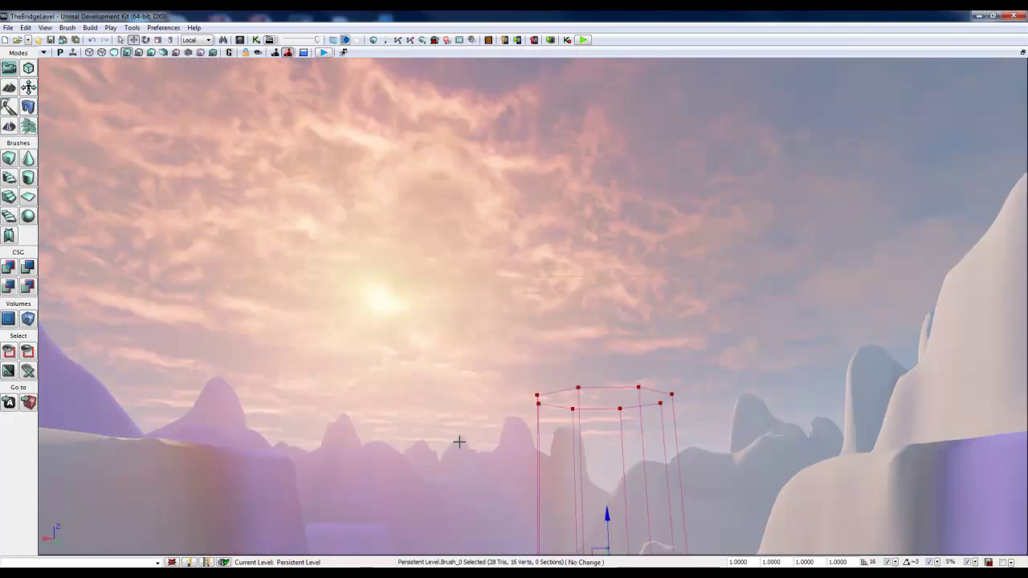
mouse_move(459, 441)
right_mouse_down()
mouse_move(592, 457)
mouse_move(589, 477)
mouse_move(327, 519)
mouse_move(627, 511)
mouse_move(457, 441)
mouse_move(434, 352)
right_mouse_up()
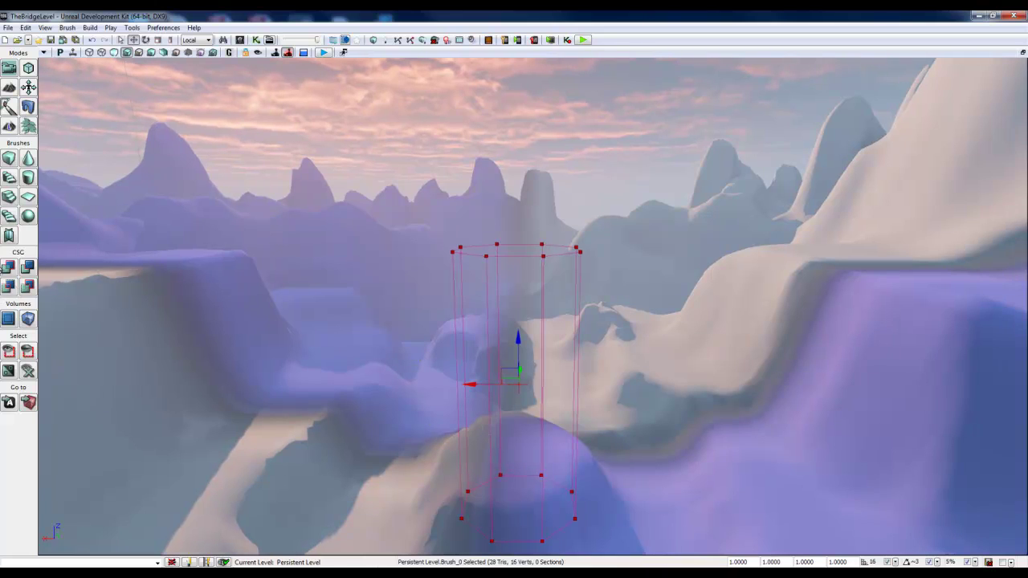
left_click(8, 267)
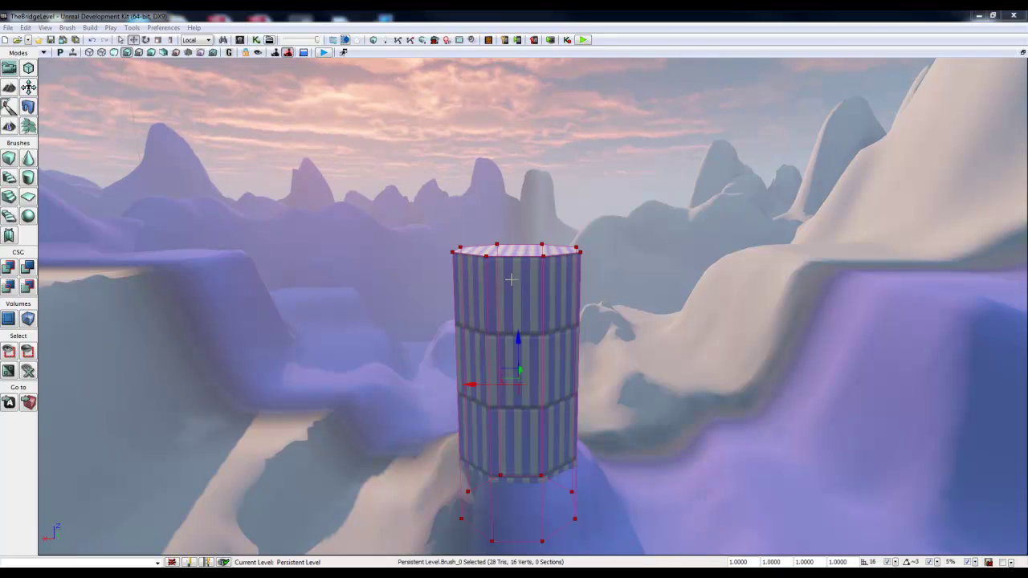
Scale the cylinder builder brush down slightly and uniformly so it sits inset within the solid tower.
mouse_move(526, 274)
right_mouse_down()
mouse_move(544, 278)
mouse_move(549, 241)
mouse_move(544, 257)
mouse_move(410, 355)
right_mouse_up()
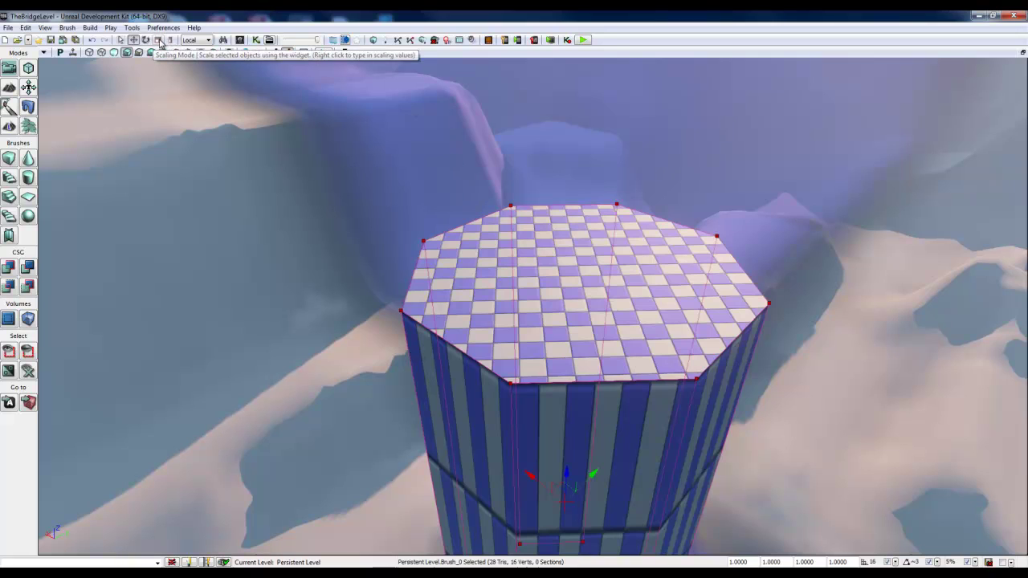
left_click(159, 42)
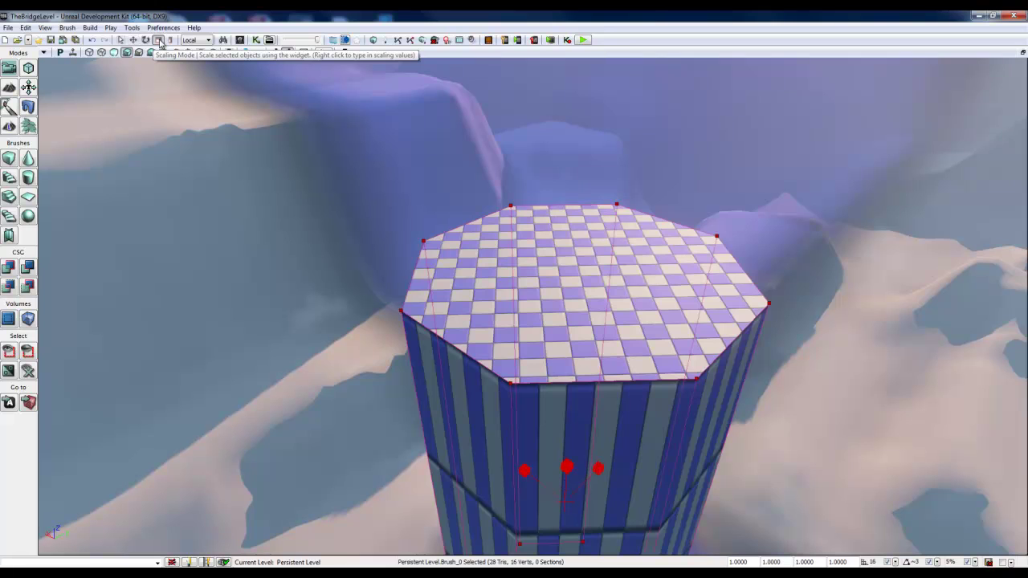
right_click_drag(681, 355, 671, 371)
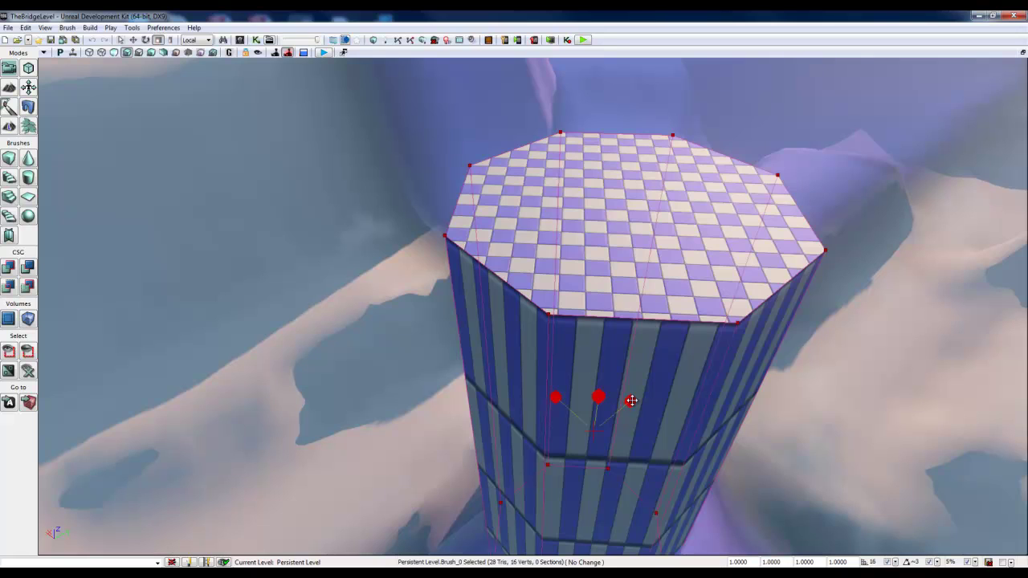
left_click_drag(630, 401, 622, 400)
Examine in the top wireframe view how the smaller cylinder brush fits inside the tower's octagonal outline.
left_click(1023, 52)
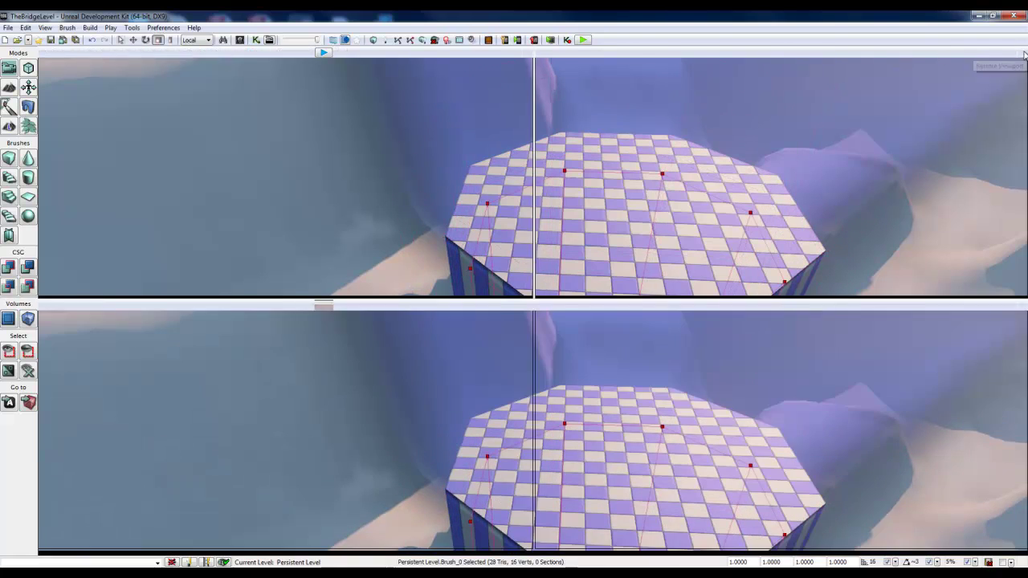
right_click_drag(328, 287, 346, 208)
scroll(353, 197, "down", 5)
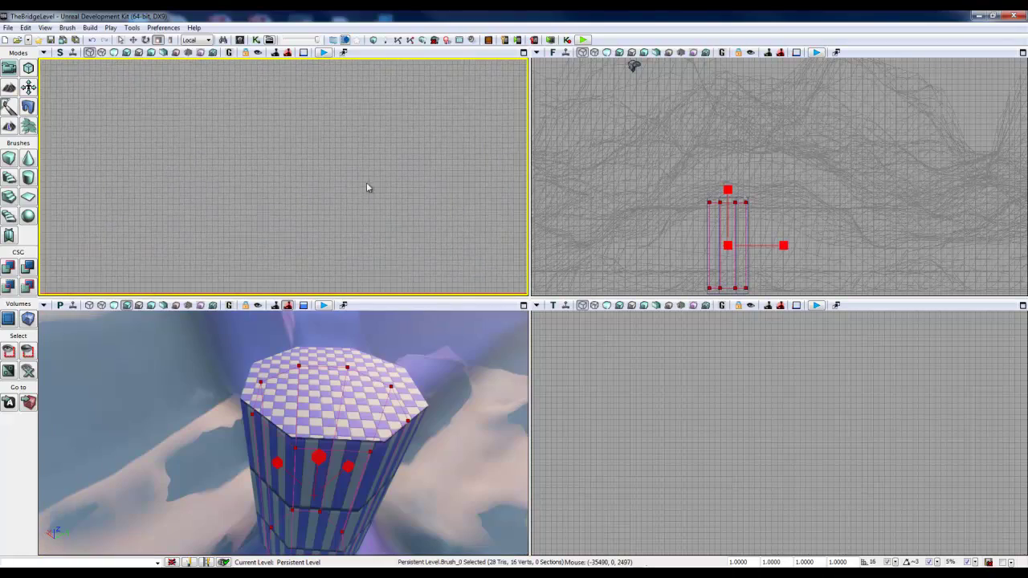
left_click_drag(375, 165, 310, 223)
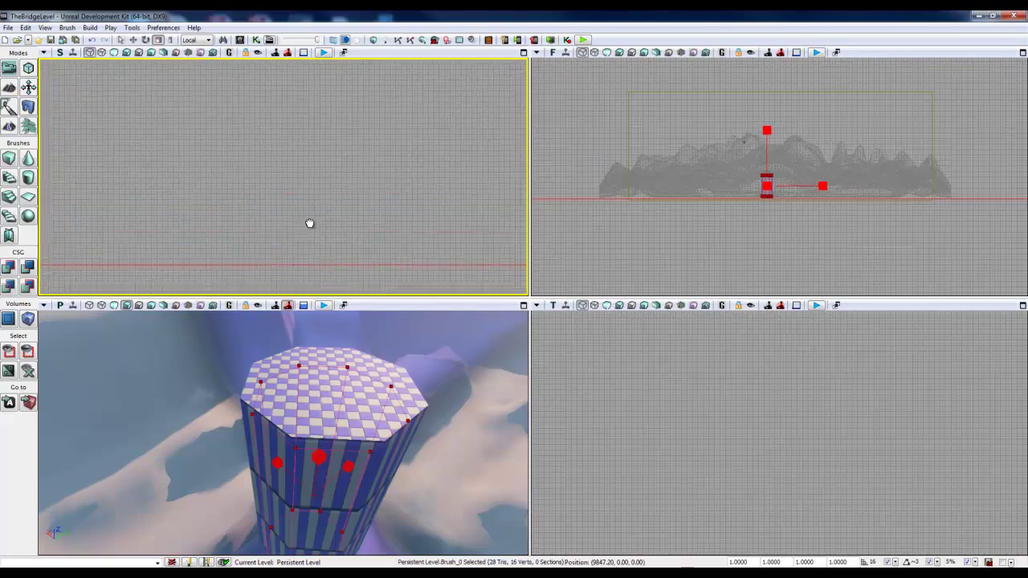
scroll(338, 198, "down", 4)
mouse_move(372, 177)
left_mouse_down()
mouse_move(267, 207)
mouse_move(264, 198)
left_mouse_up()
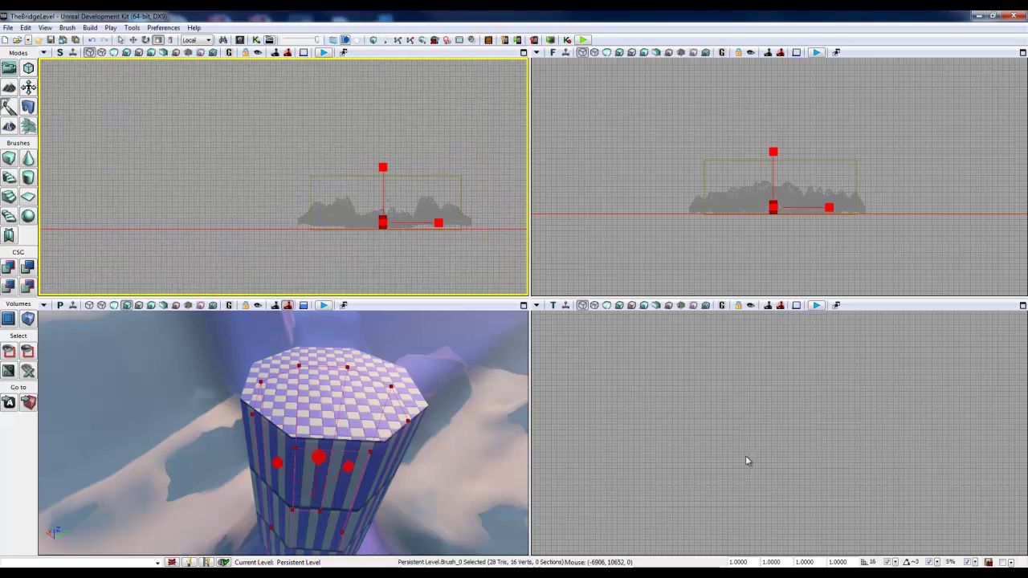
mouse_move(791, 354)
left_mouse_down()
mouse_move(748, 429)
mouse_move(725, 509)
left_mouse_up()
scroll(755, 444, "up", 4)
scroll(758, 440, "up", 1)
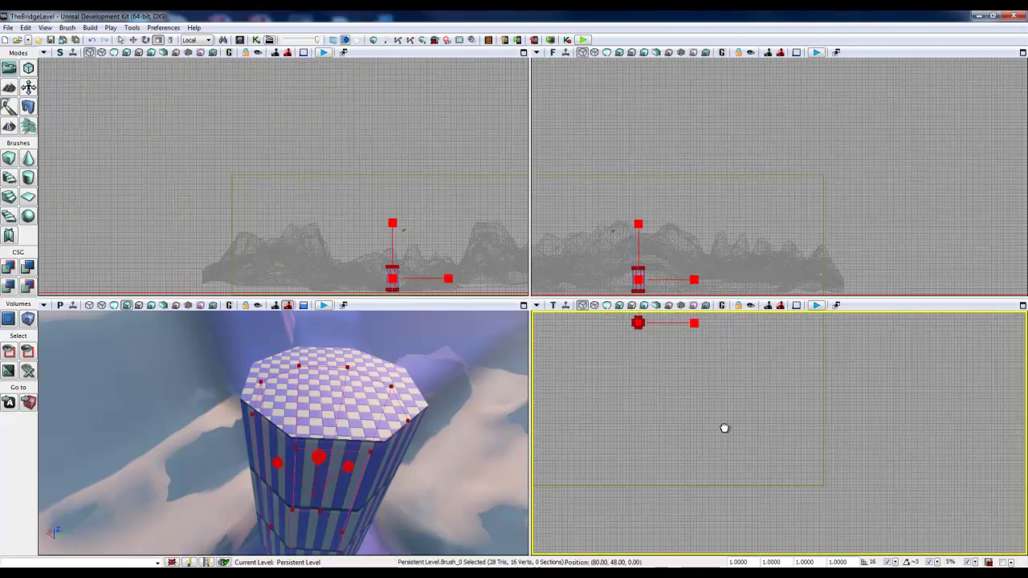
scroll(735, 433, "up", 8)
mouse_move(677, 353)
left_mouse_down()
mouse_move(735, 430)
mouse_move(871, 535)
left_mouse_up()
scroll(833, 443, "up", 4)
mouse_move(797, 428)
left_mouse_down()
mouse_move(833, 443)
mouse_move(797, 424)
mouse_move(821, 404)
mouse_move(814, 448)
mouse_move(827, 496)
left_mouse_up()
scroll(821, 404, "up", 1)
scroll(820, 423, "up", 3)
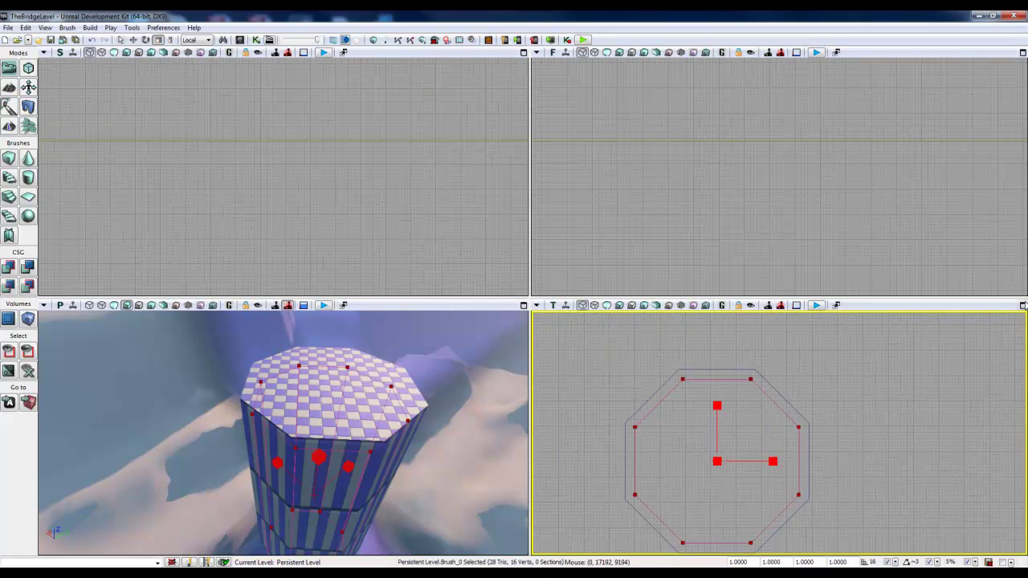
left_click(1024, 305)
left_click_drag(452, 274, 589, 241)
left_click_drag(573, 289, 588, 278)
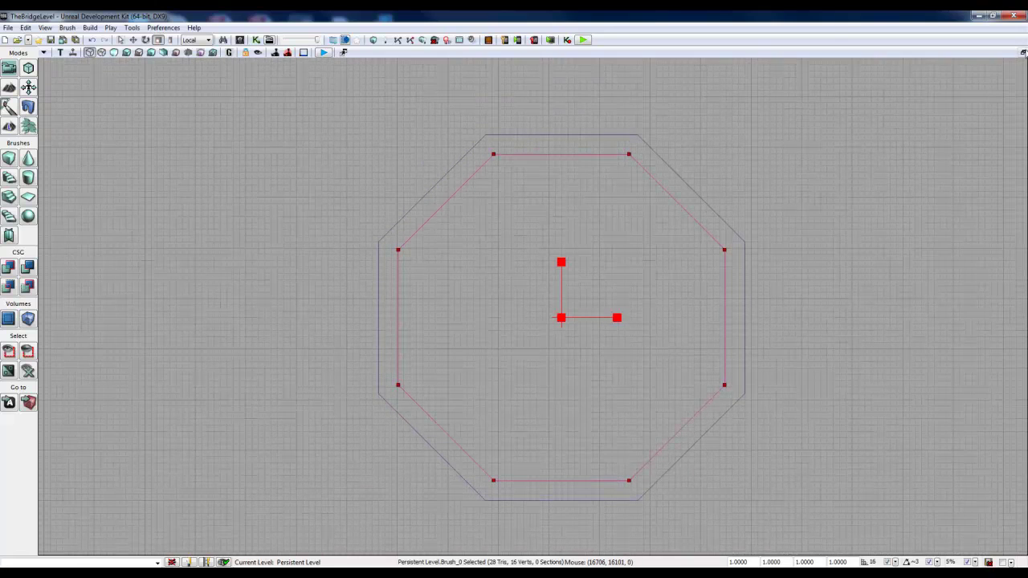
Locate the tower and the inset cylinder brush in the front wireframe view and examine their heights up close.
left_click(1022, 52)
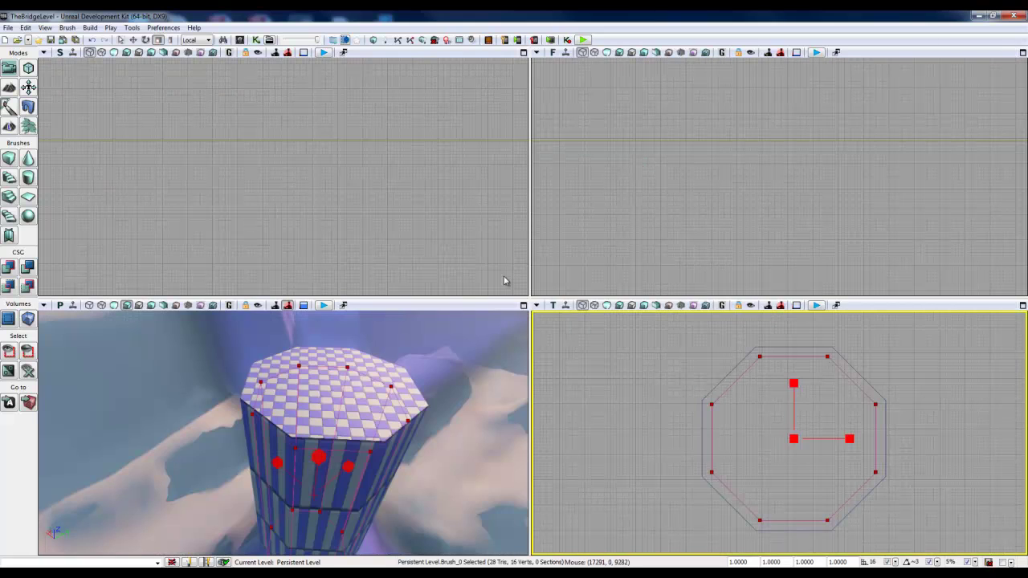
left_click(878, 168)
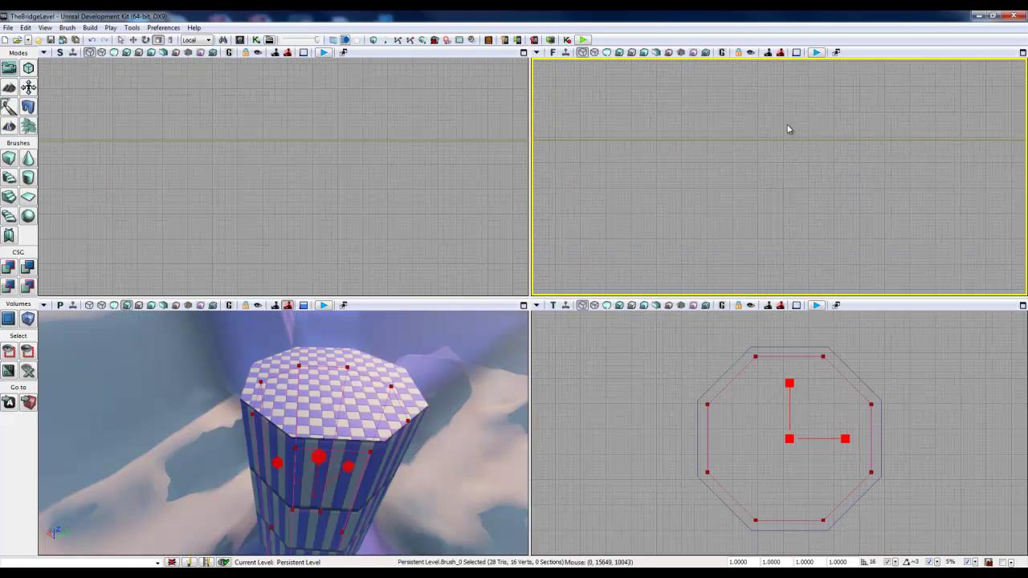
left_click_drag(788, 128, 774, 183)
scroll(785, 163, "down", 2)
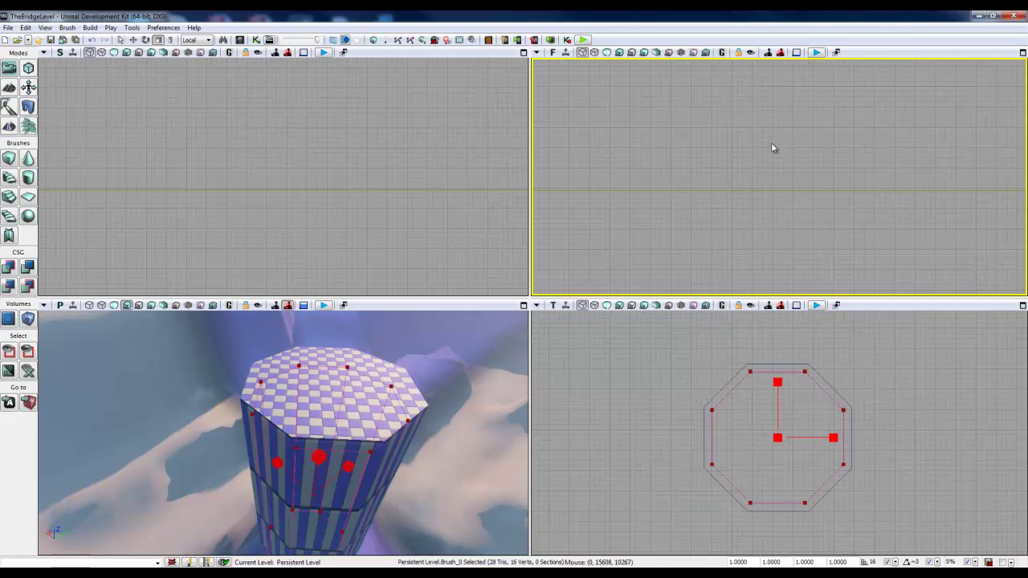
scroll(771, 142, "down", 4)
left_click_drag(850, 139, 723, 239)
mouse_move(866, 96)
left_mouse_down()
mouse_move(842, 192)
mouse_move(776, 194)
left_mouse_up()
scroll(825, 150, "down", 4)
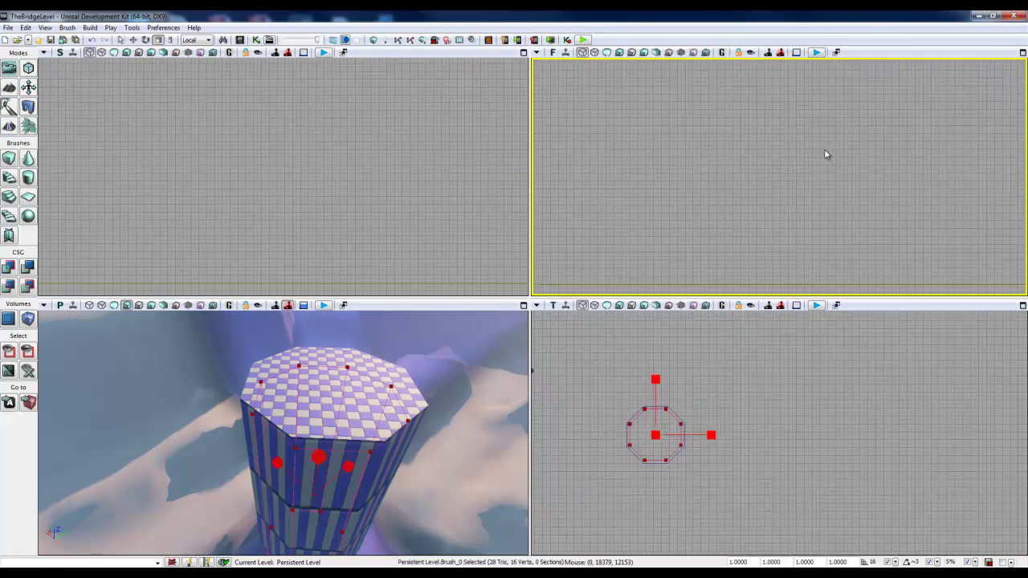
left_click_drag(826, 154, 886, 207)
scroll(766, 172, "down", 3)
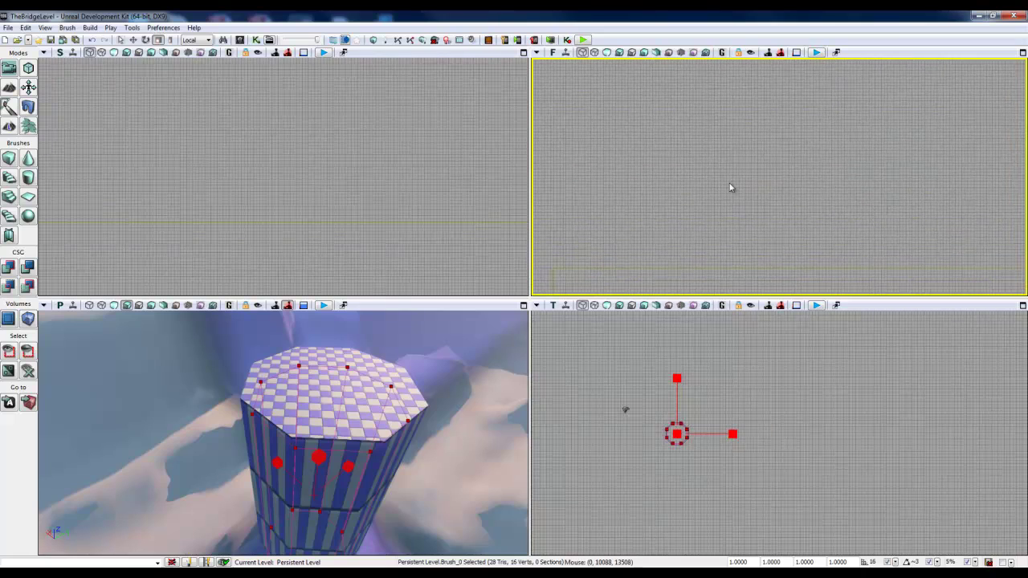
mouse_move(610, 402)
left_mouse_down()
mouse_move(829, 402)
mouse_move(777, 402)
left_mouse_up()
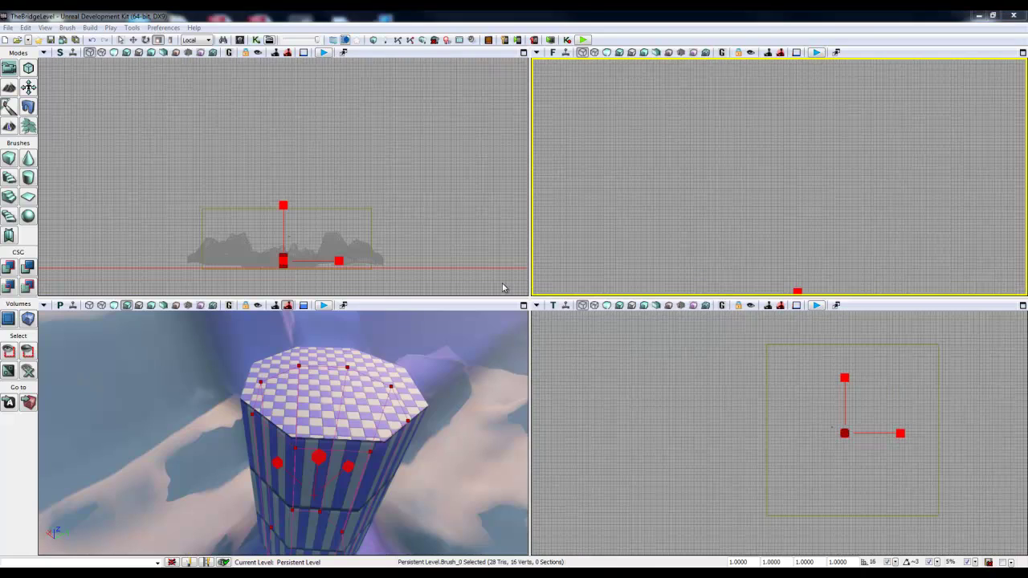
left_click_drag(849, 112, 856, 67)
left_click_drag(830, 158, 831, 82)
scroll(777, 167, "up", 2)
scroll(778, 166, "up", 1)
mouse_move(821, 183)
left_mouse_down()
mouse_move(814, 149)
mouse_move(786, 121)
left_mouse_up()
scroll(791, 165, "up", 11)
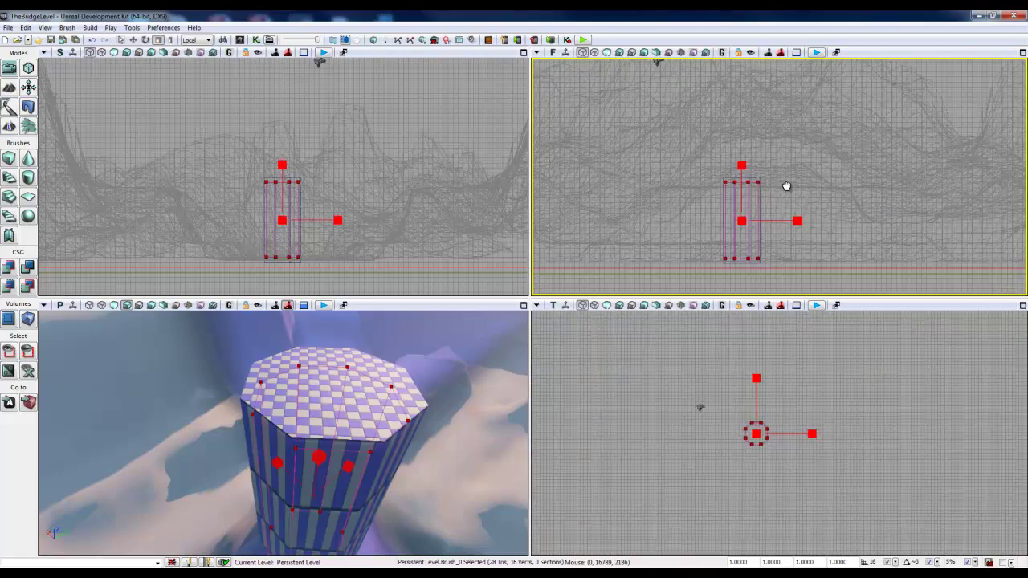
Subtract the inset cylinder brush from the solid tower with CSG to hollow out its interior.
left_click_drag(787, 183, 813, 126)
scroll(775, 191, "up", 4)
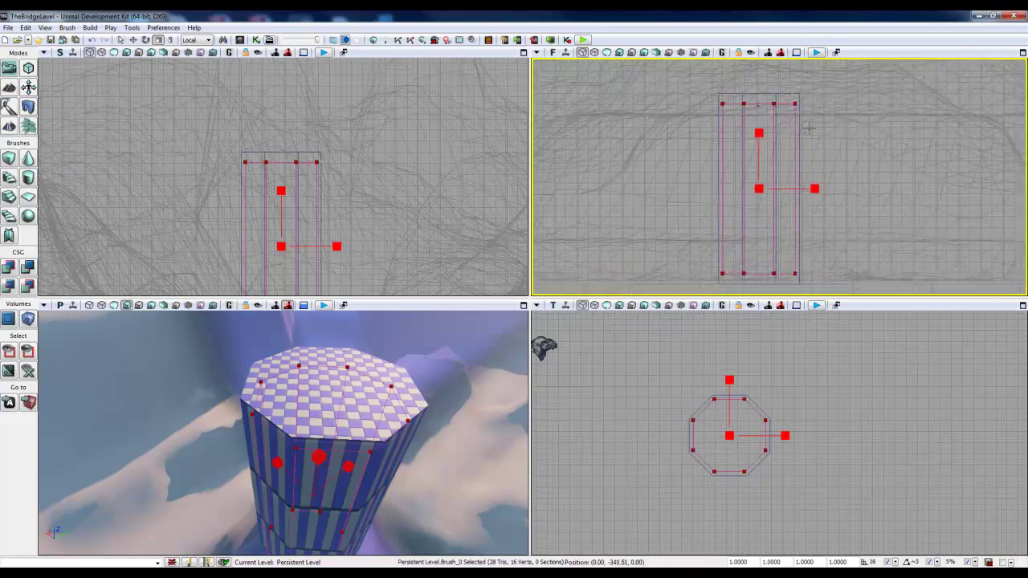
left_click_drag(815, 168, 789, 172)
scroll(793, 184, "up", 1)
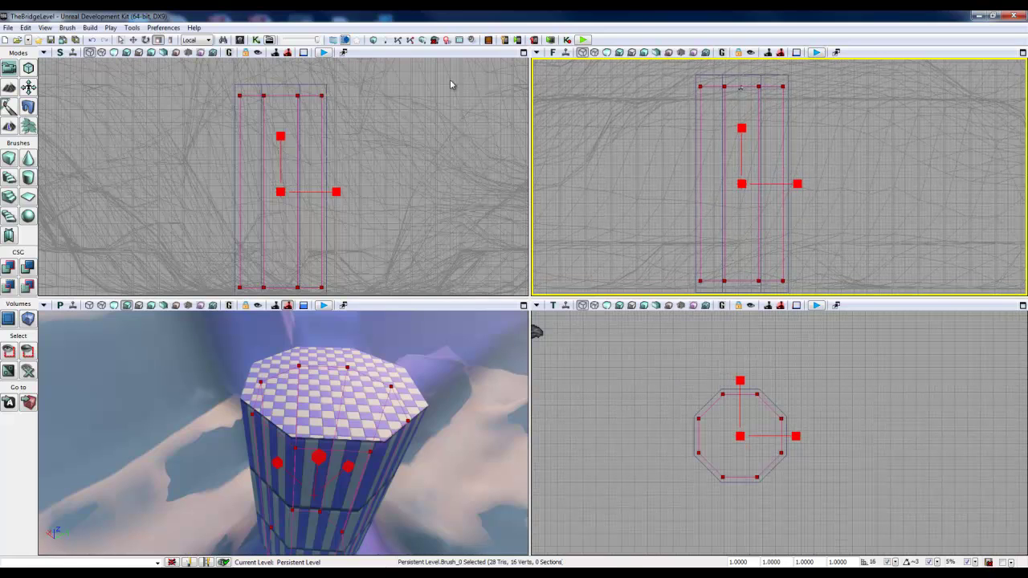
left_click(524, 307)
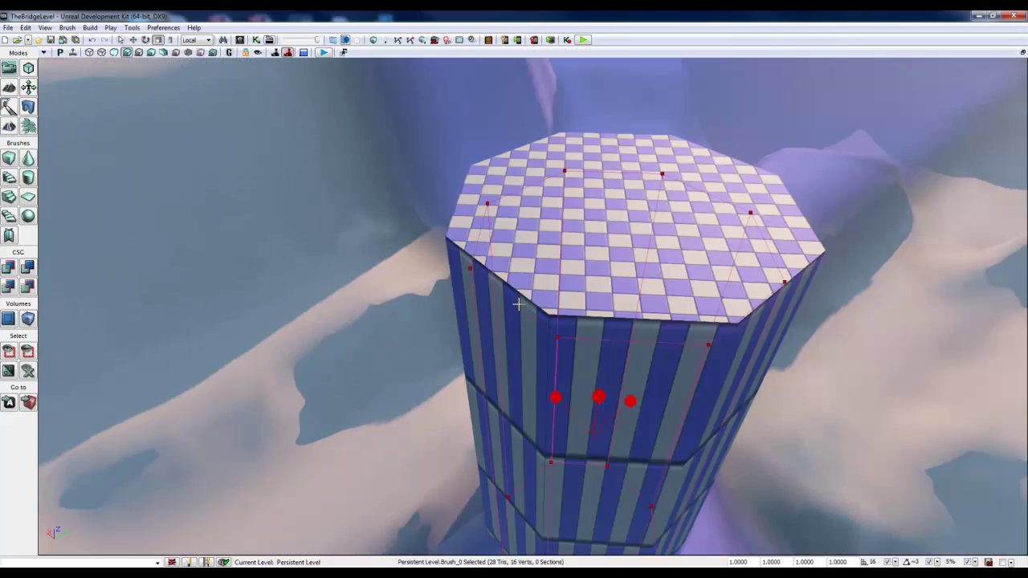
right_click_drag(672, 395, 964, 193)
key("w")
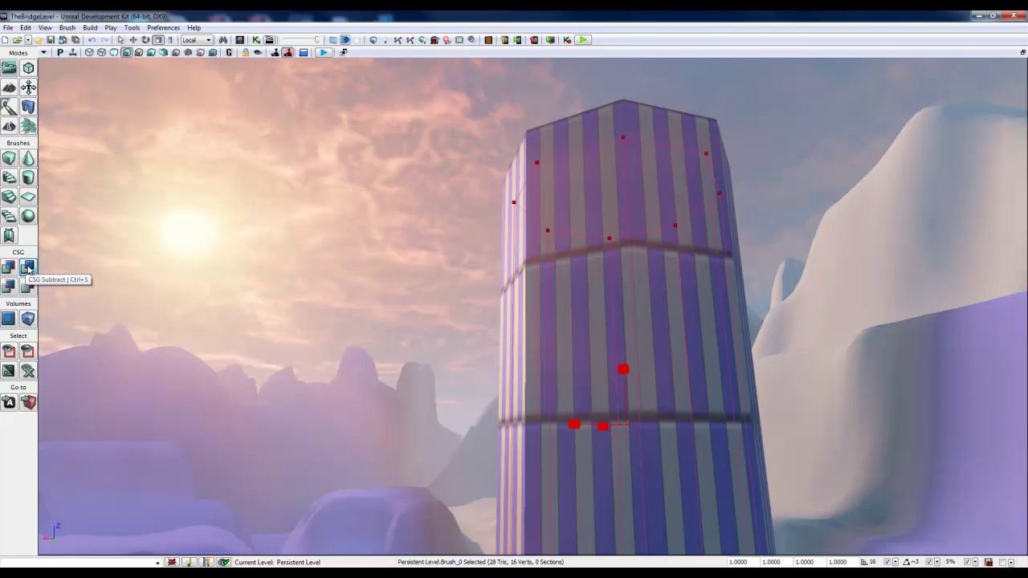
right_click_drag(597, 303, 574, 358)
right_click_drag(725, 300, 771, 286)
key("w")
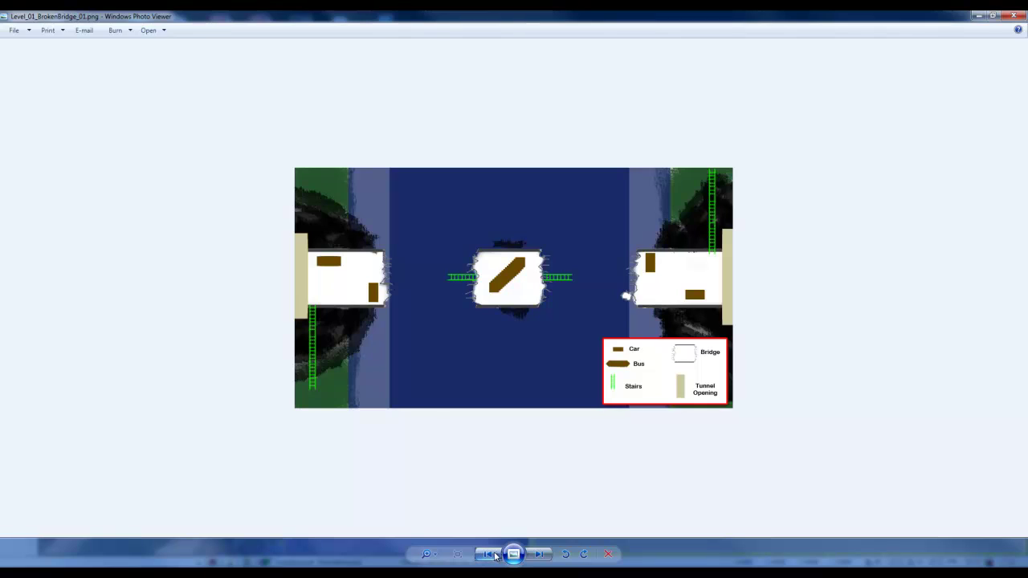
Switch to Windows Photo Viewer and examine the broken bridge concept images.
left_click(495, 556)
left_click(539, 555)
left_click(538, 555)
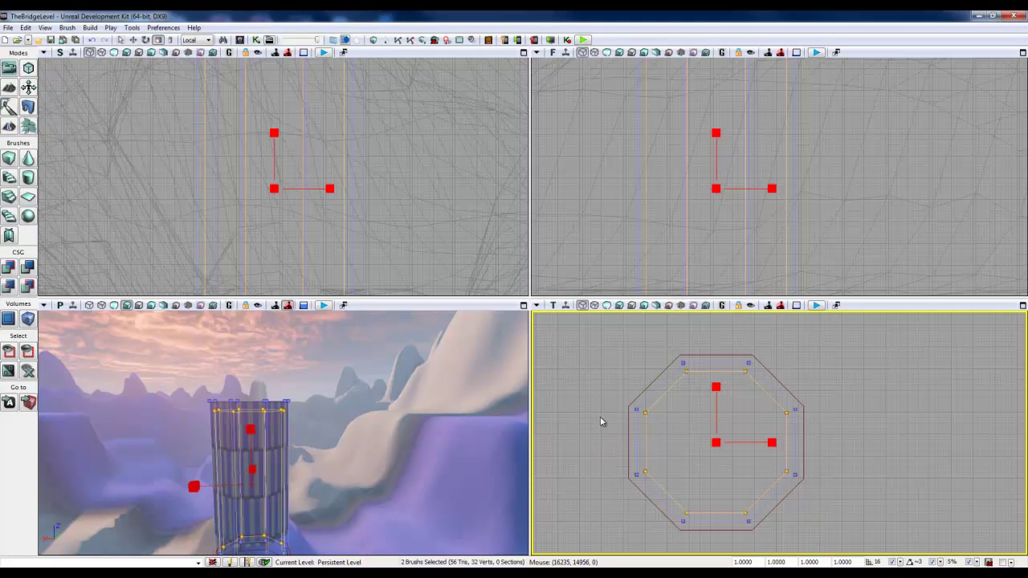
Select the tower's solid and subtractive cylinder brushes together and scale both down uniformly to make the tower slimmer.
left_click_drag(813, 408, 811, 410)
left_click(779, 398)
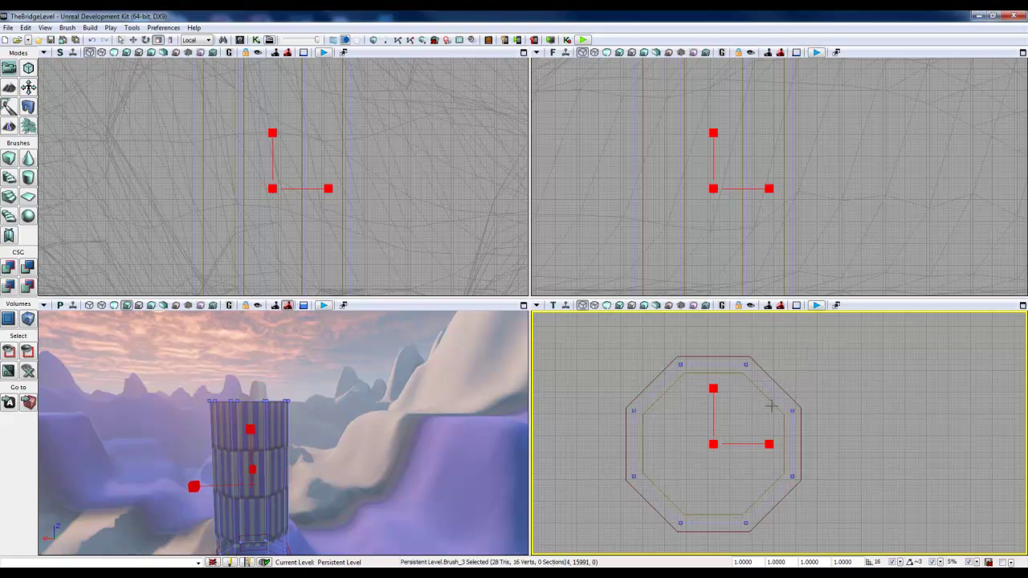
left_click(769, 400, "ctrl")
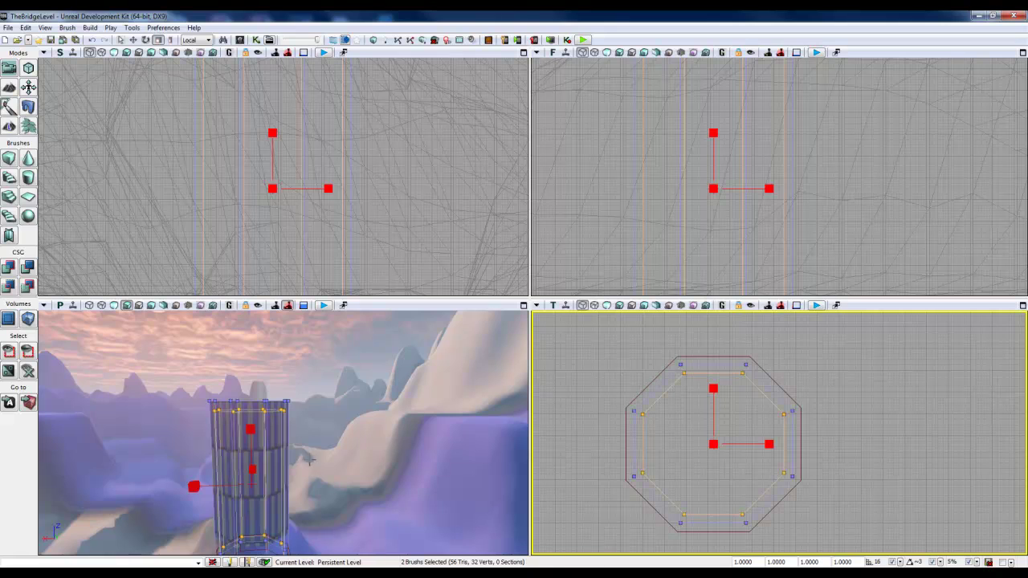
left_click(524, 306)
right_click_drag(426, 381, 379, 317)
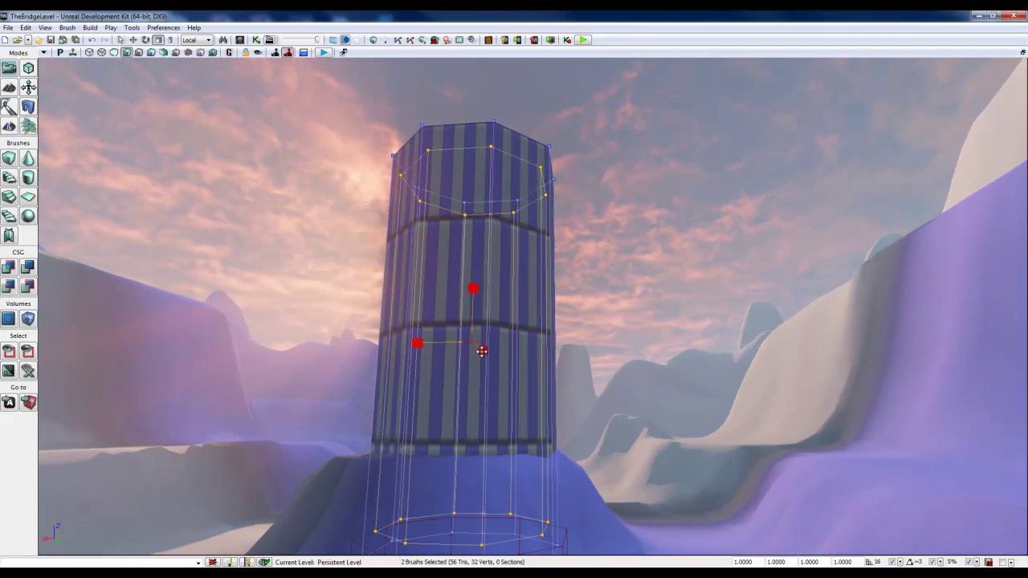
left_click_drag(482, 351, 466, 346)
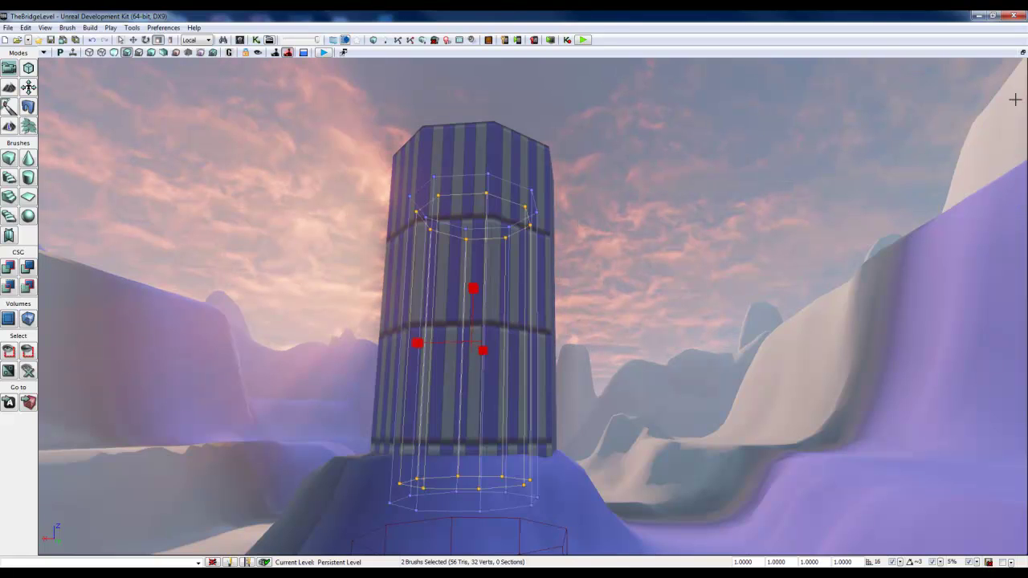
left_click(1022, 52)
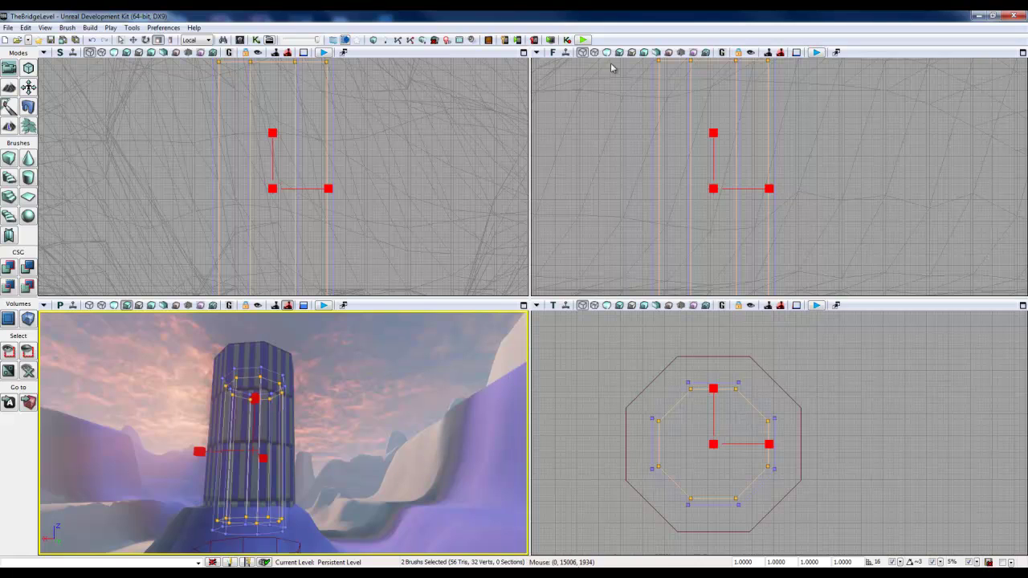
Rebuild the geometry for the visible levels and dismiss the Map Check report.
left_click(522, 306)
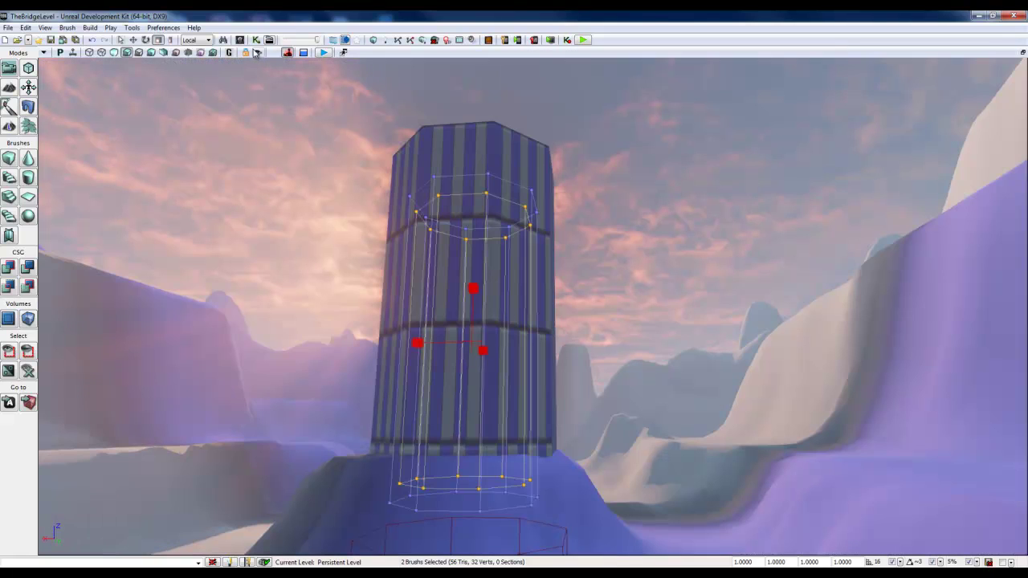
left_click(374, 41)
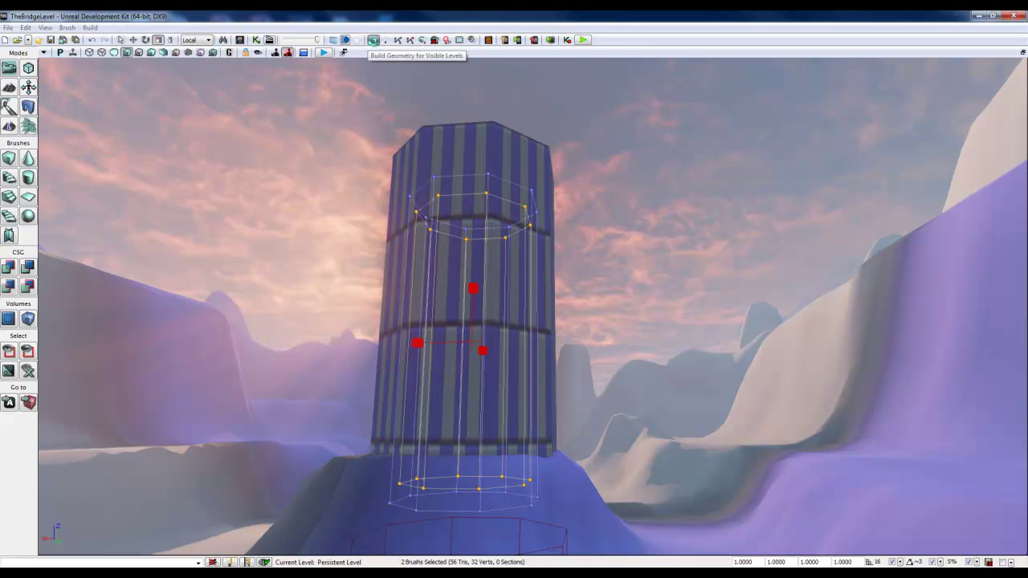
left_click(728, 166)
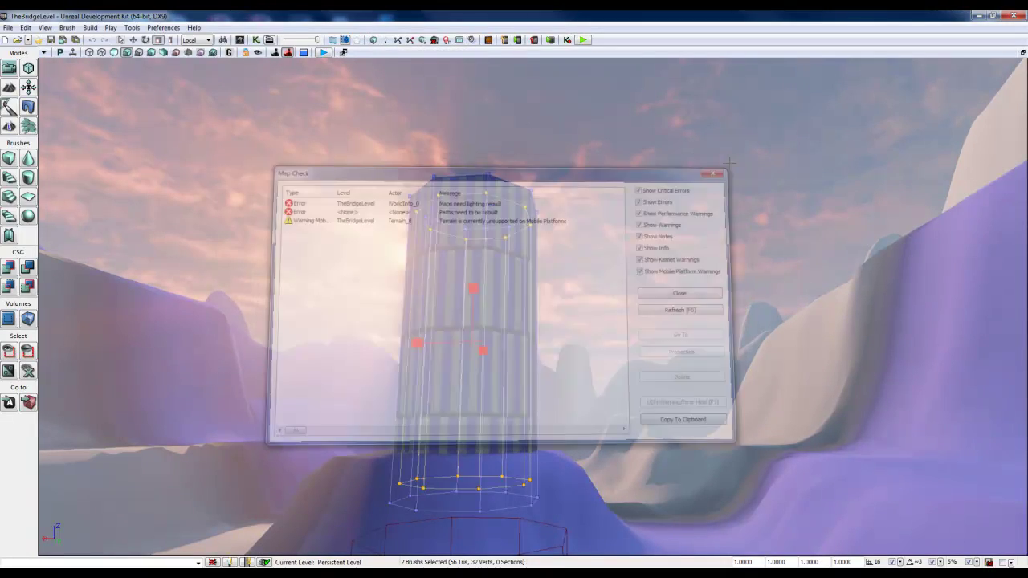
Select the wide, short builder brush below the tower and raise it around the tower's base.
right_click_drag(654, 282, 803, 475)
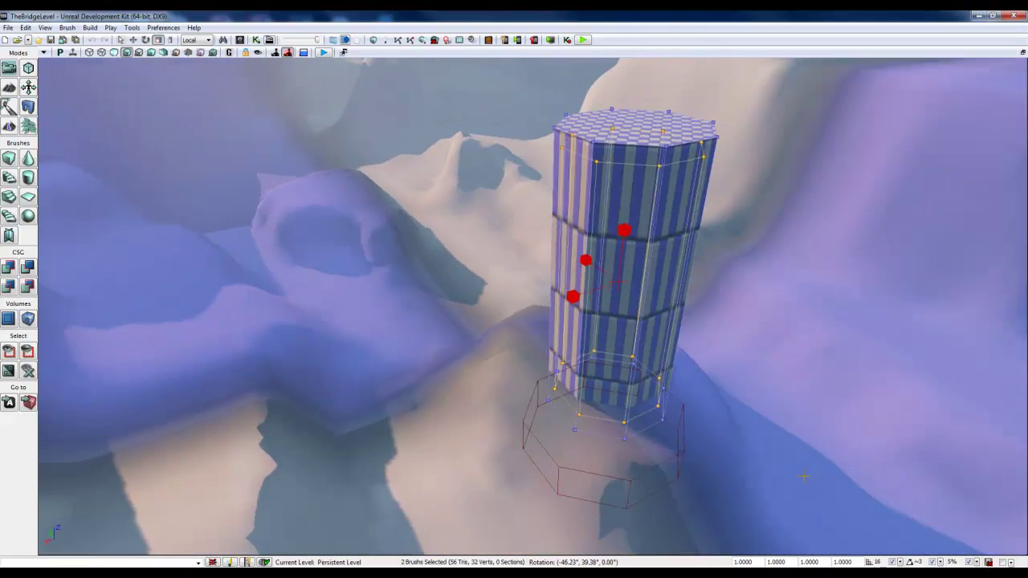
scroll(803, 475, "down", 1)
scroll(780, 370, "up", 4)
mouse_move(780, 370)
right_mouse_down()
mouse_move(868, 376)
mouse_move(571, 312)
mouse_move(611, 337)
mouse_move(615, 367)
mouse_move(656, 349)
mouse_move(564, 121)
mouse_move(252, 145)
mouse_move(184, 314)
mouse_move(902, 436)
mouse_move(1018, 408)
mouse_move(689, 399)
mouse_move(544, 381)
mouse_move(390, 342)
mouse_move(241, 281)
mouse_move(1024, 518)
mouse_move(812, 450)
mouse_move(638, 354)
right_mouse_up()
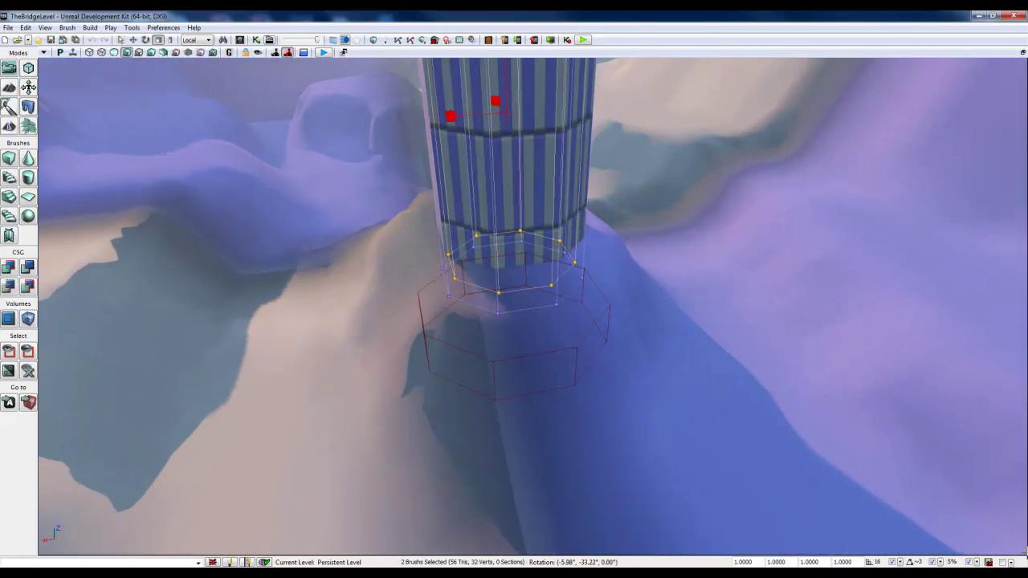
left_click(575, 347)
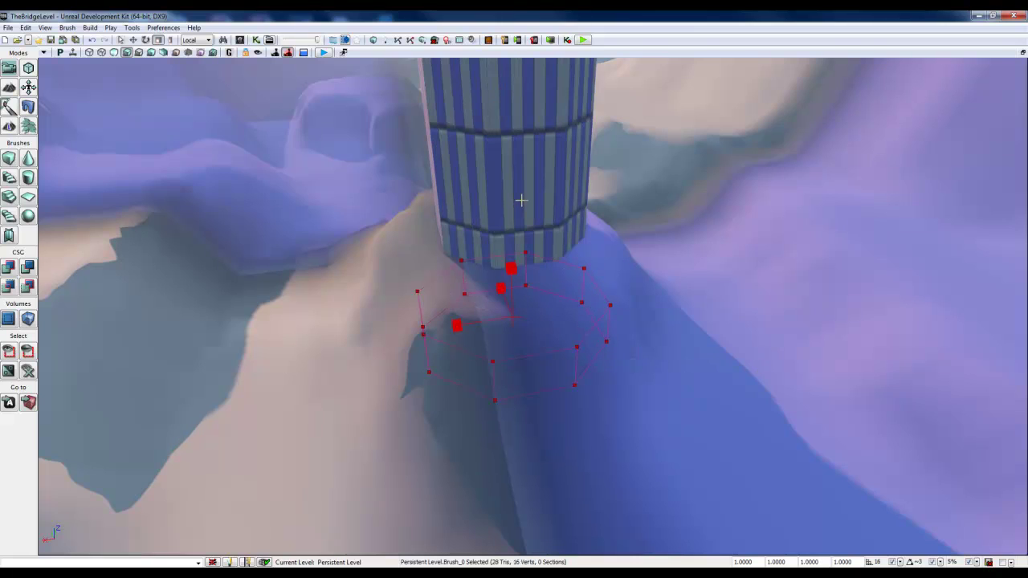
scroll(540, 298, "up", 3)
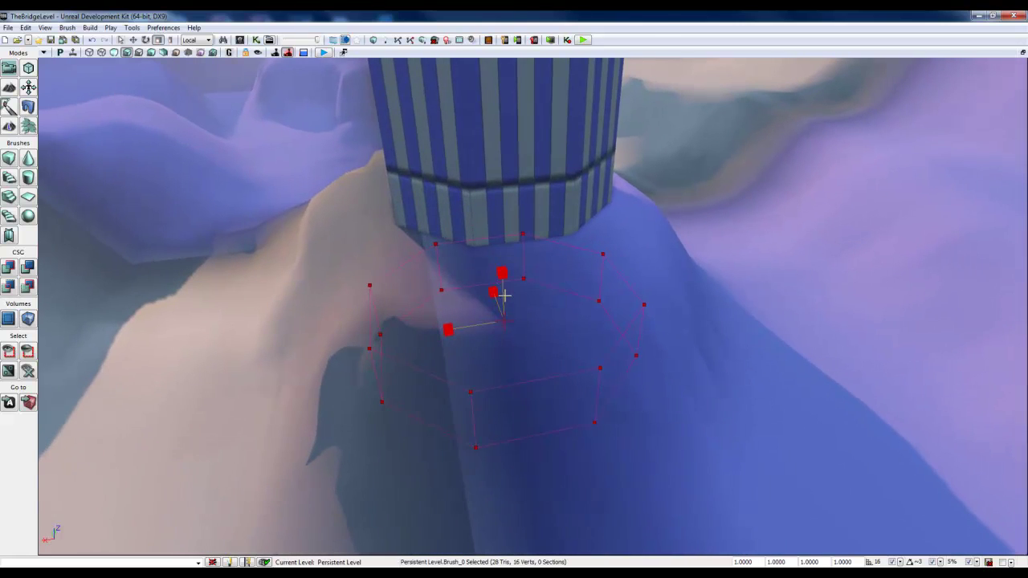
key("space")
mouse_move(494, 284)
left_mouse_down()
mouse_move(461, 179)
mouse_move(473, 266)
mouse_move(485, 279)
mouse_move(523, 271)
mouse_move(495, 134)
left_mouse_up()
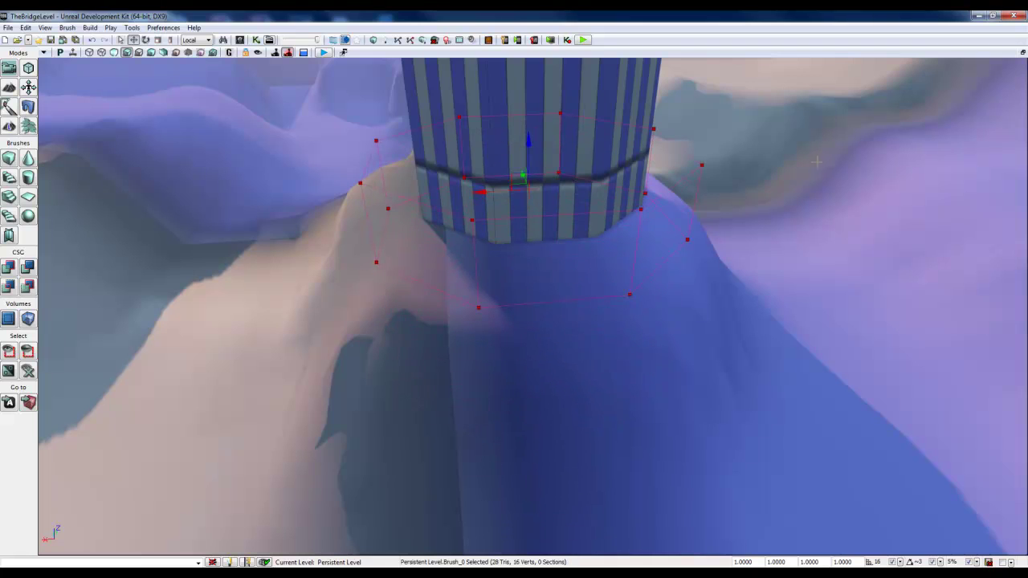
Fine-tune the builder brush's height in the front wireframe view, raising it slightly around the tower's lower end.
left_click(1023, 53)
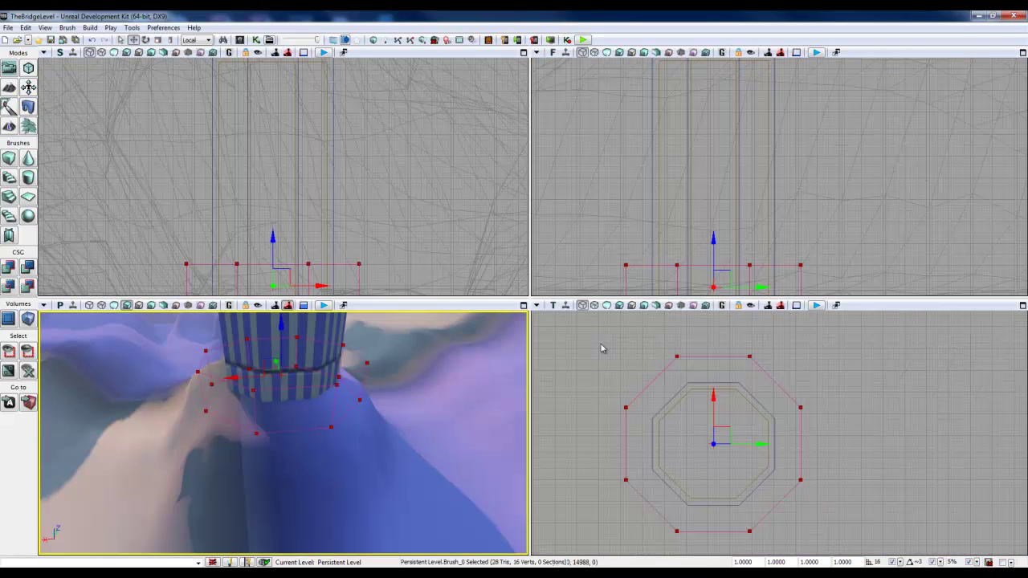
left_click(1024, 53)
mouse_move(562, 342)
left_mouse_down()
mouse_move(587, 280)
mouse_move(661, 174)
left_mouse_up()
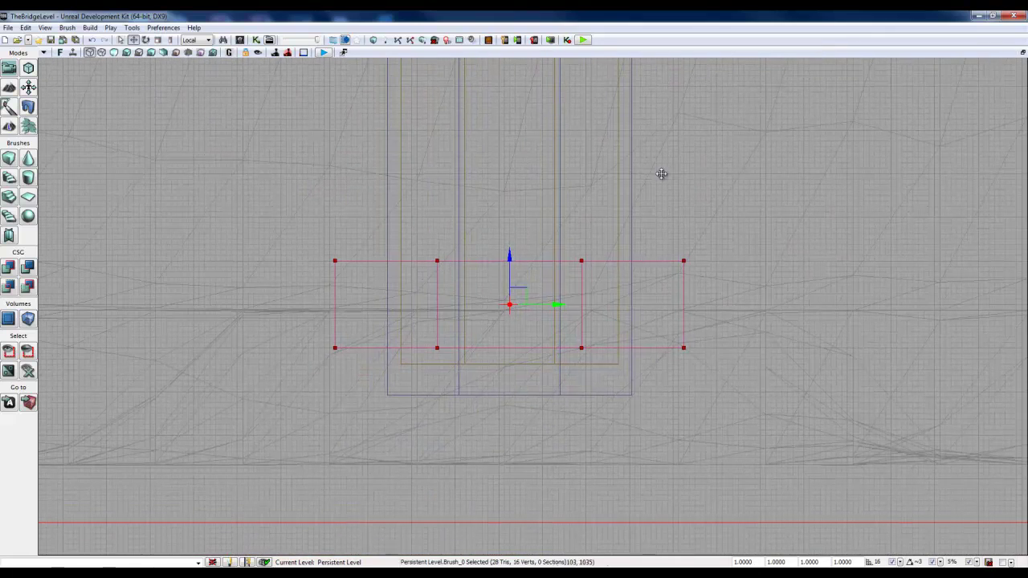
mouse_move(509, 256)
left_mouse_down()
mouse_move(505, 211)
mouse_move(500, 233)
mouse_move(525, 245)
left_mouse_up()
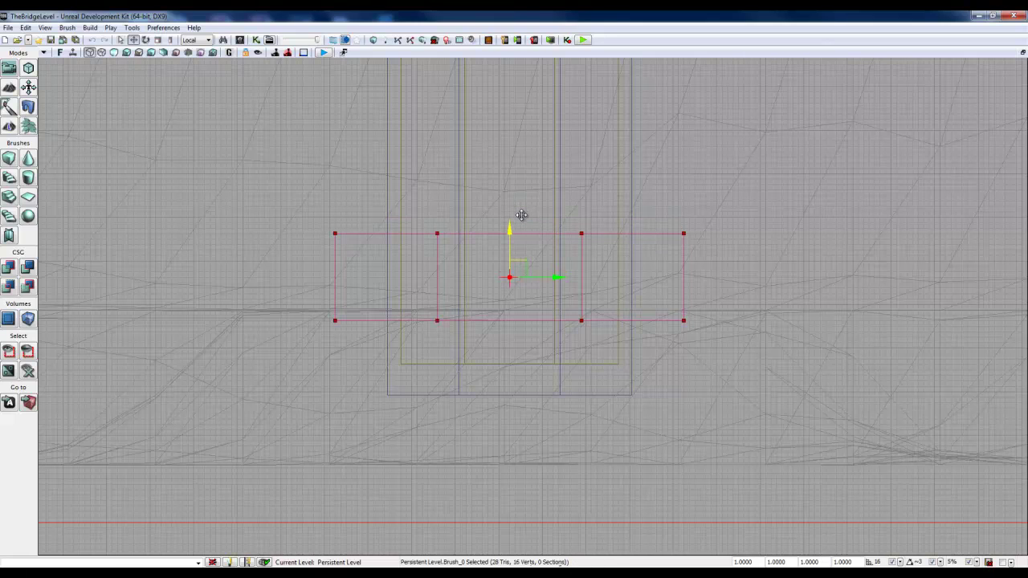
left_click(1022, 52)
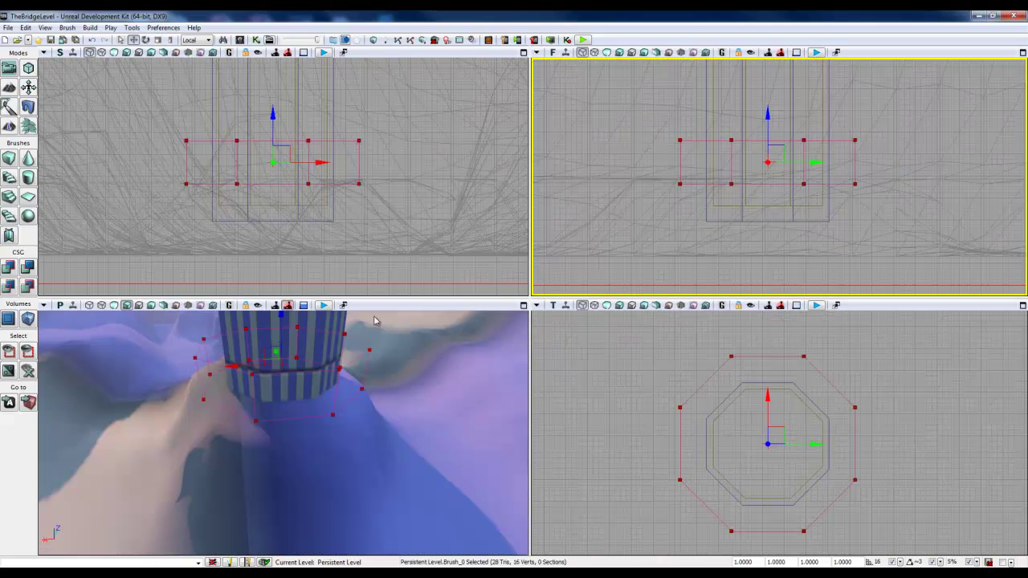
Add the builder brush as solid CSG geometry, forming a wide octagonal ring around the tower's base.
left_click(524, 305)
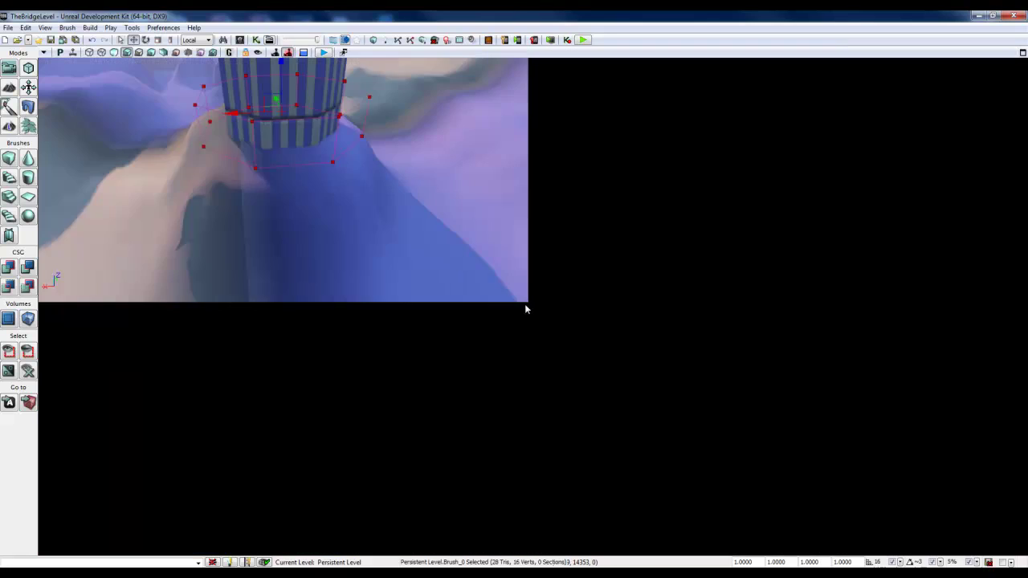
right_click_drag(428, 344, 431, 333)
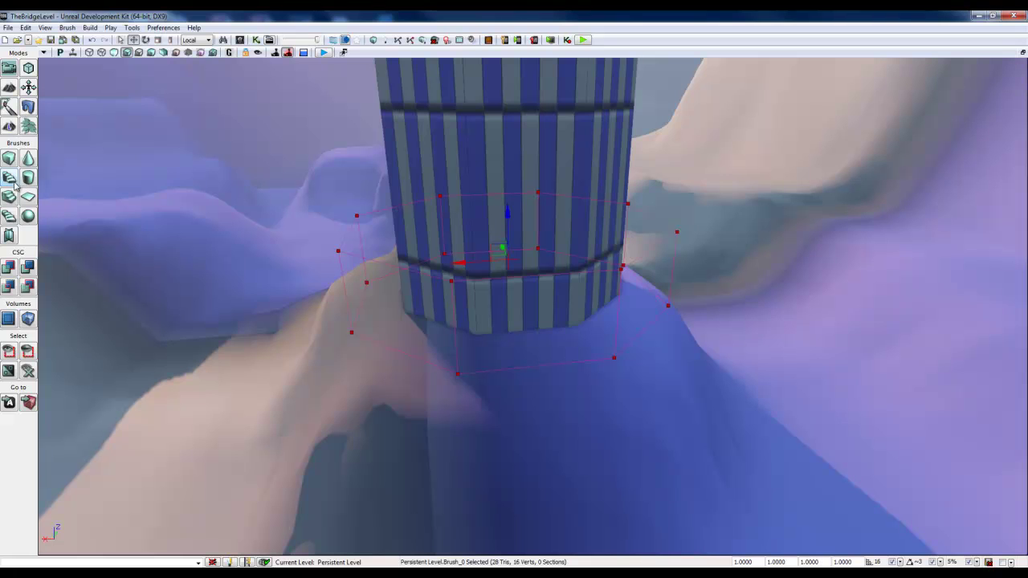
left_click(9, 266)
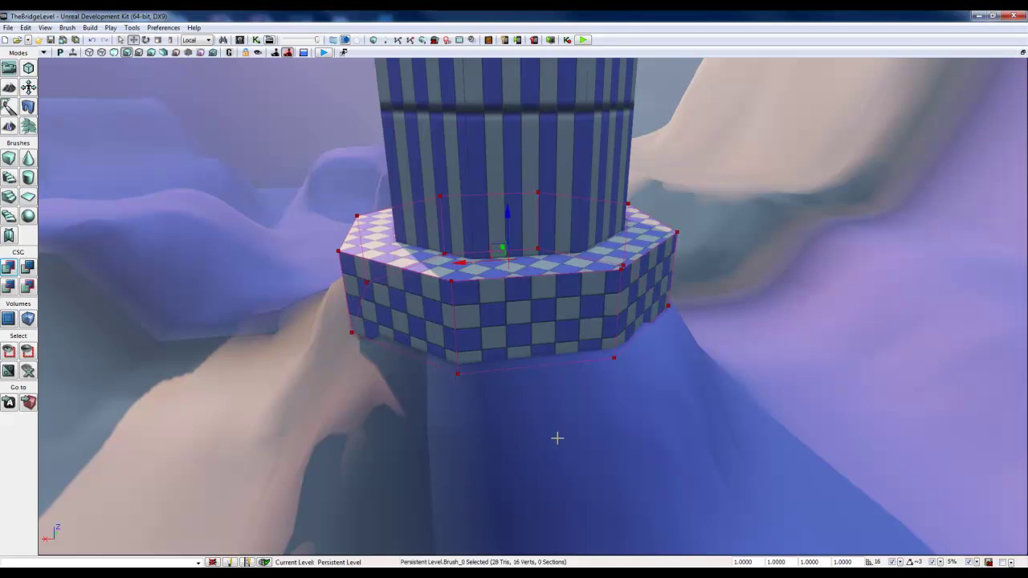
Raise the builder brush above the base ring, scale it down uniformly, and lower it to rest on the ring.
mouse_move(558, 437)
right_mouse_down()
mouse_move(382, 398)
mouse_move(407, 321)
mouse_move(423, 318)
right_mouse_up()
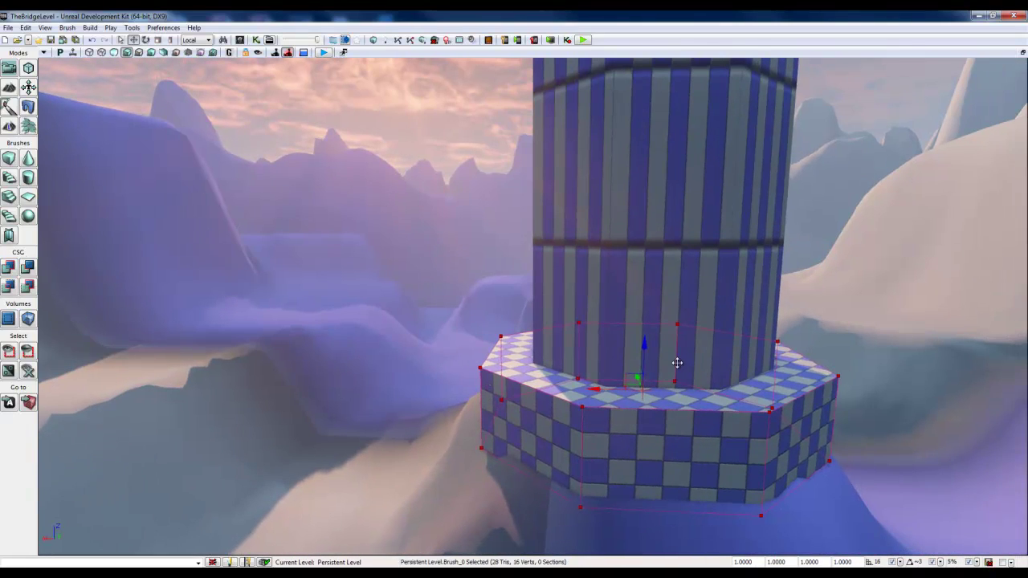
mouse_move(644, 347)
left_mouse_down()
mouse_move(649, 248)
mouse_move(647, 268)
left_mouse_up()
key("space")
key("space")
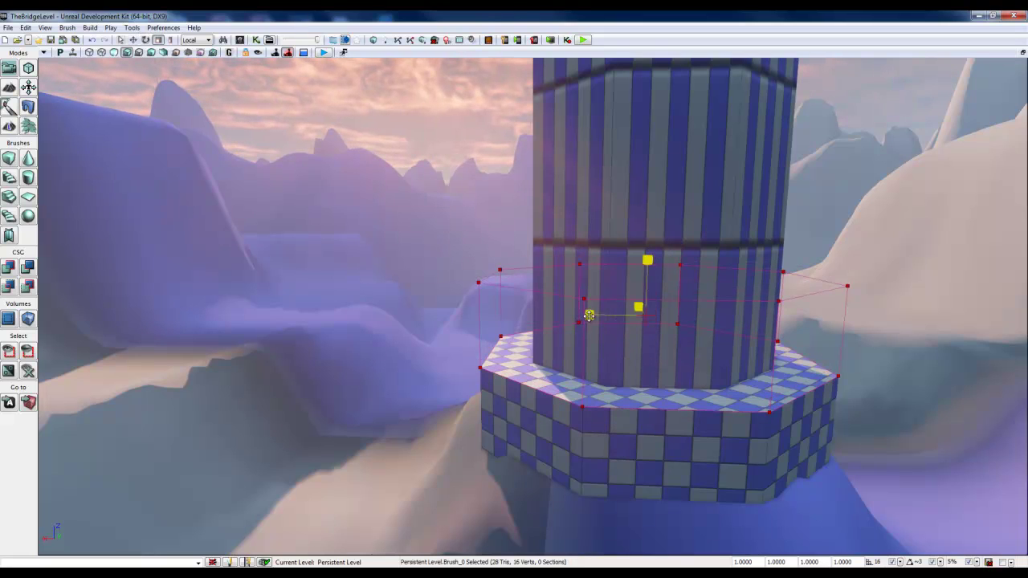
left_click_drag(596, 314, 620, 315)
key("space")
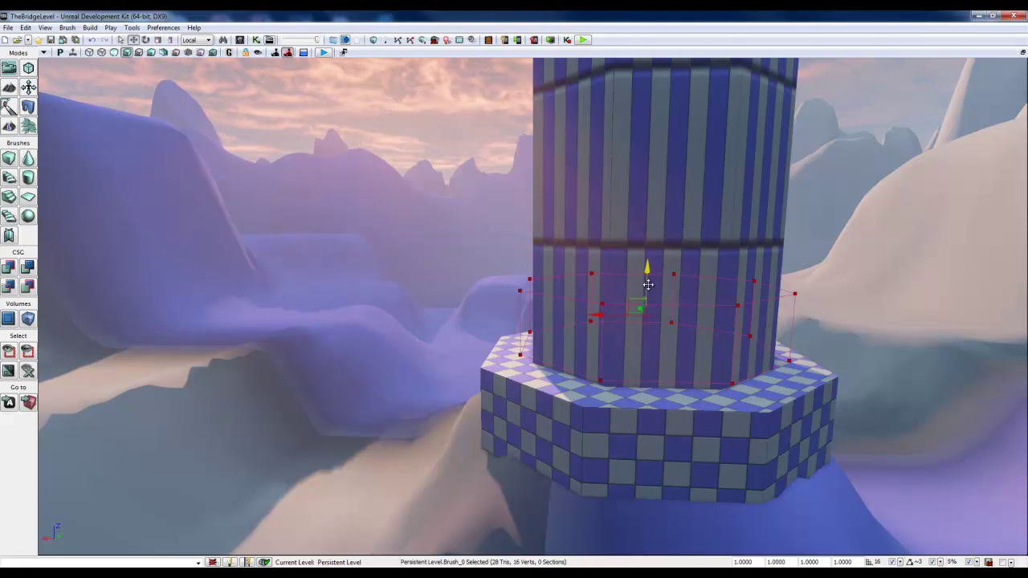
left_click_drag(649, 268, 648, 283)
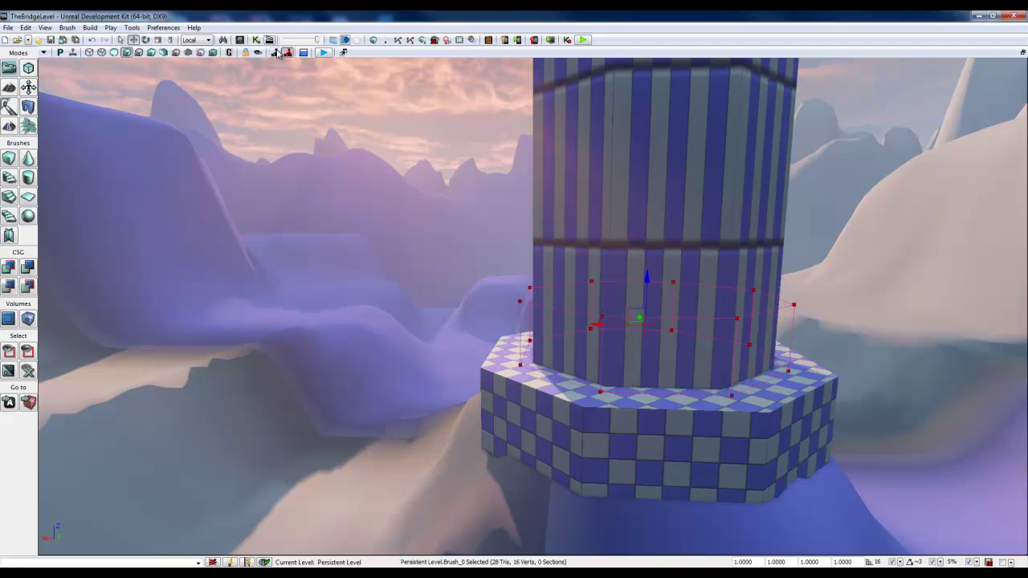
Add the smaller builder brush as solid CSG geometry, forming a second, narrower tier on the base ring.
left_click(10, 271)
right_click_drag(567, 349, 506, 340)
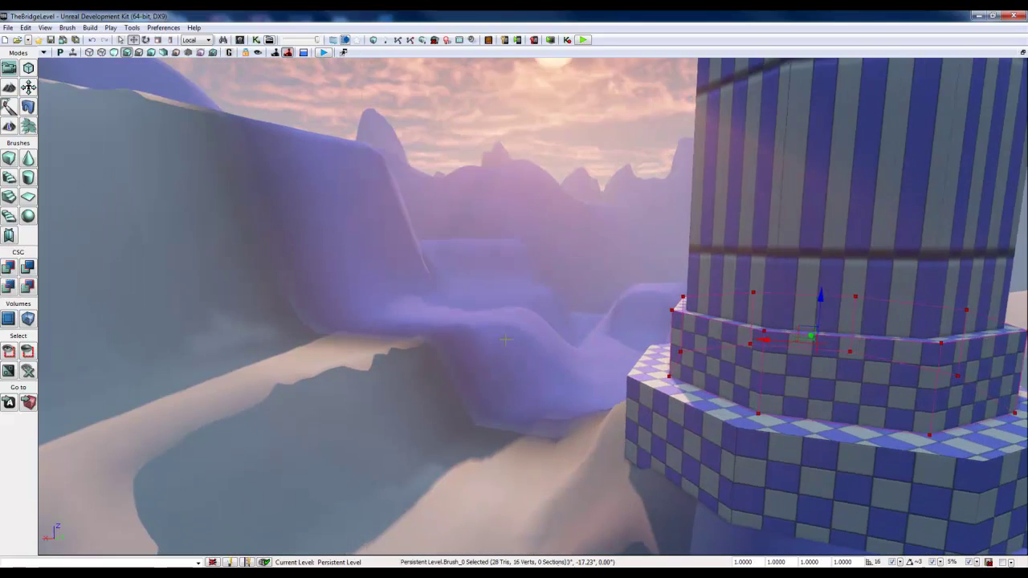
left_click_drag(506, 340, 586, 342)
right_click_drag(584, 339, 685, 422)
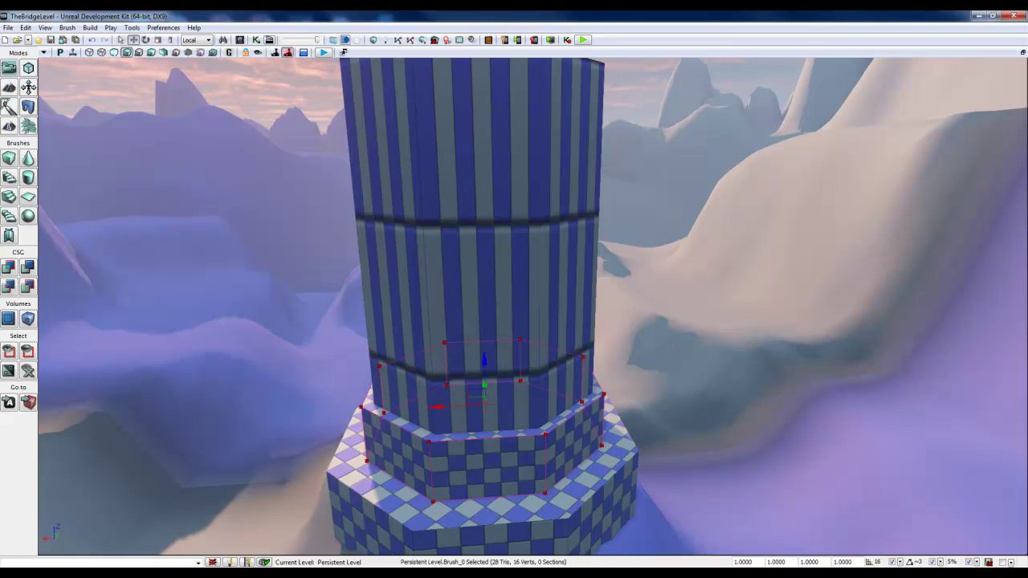
Select both tower brushes, the solid outer cylinder and the subtractive inner one, and scale them down uniformly to make the tower narrower.
left_click(1023, 53)
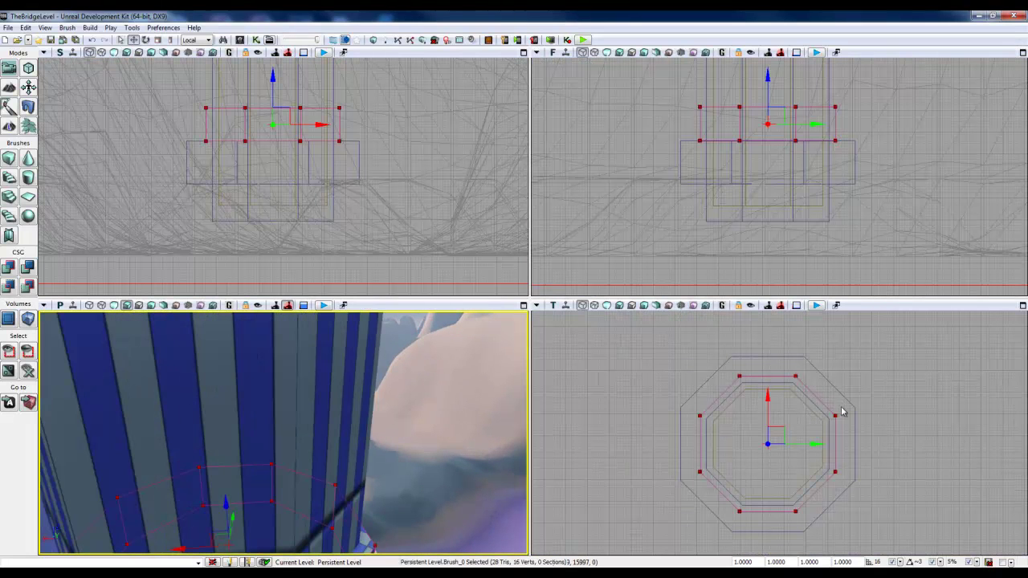
scroll(842, 412, "up", 3)
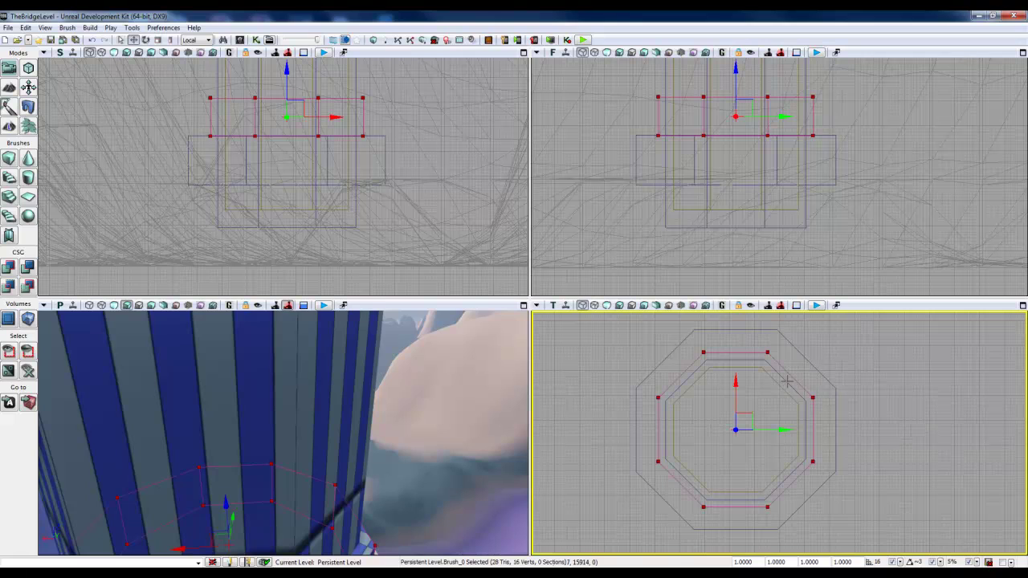
left_click(787, 384)
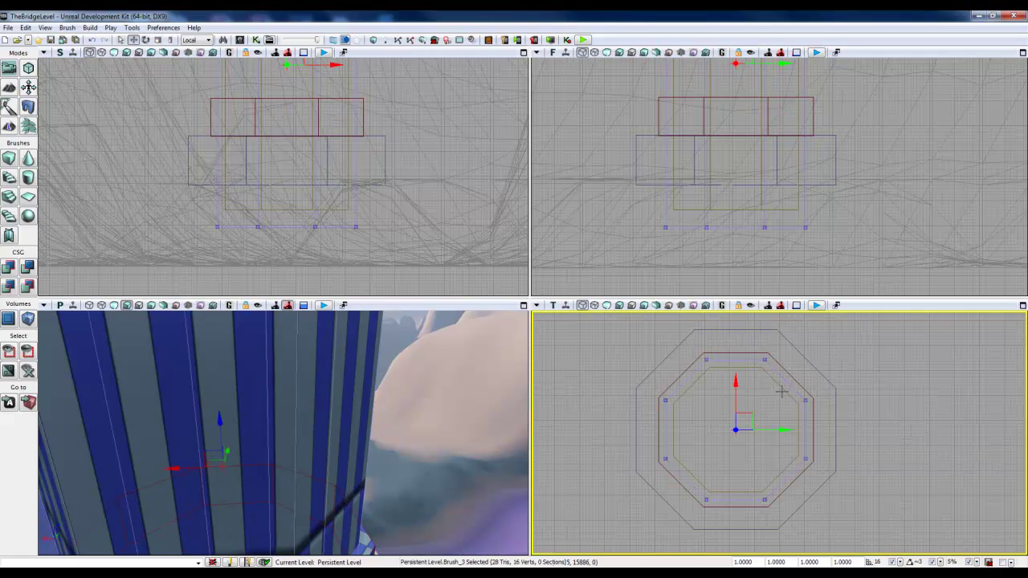
left_click(782, 392, "ctrl")
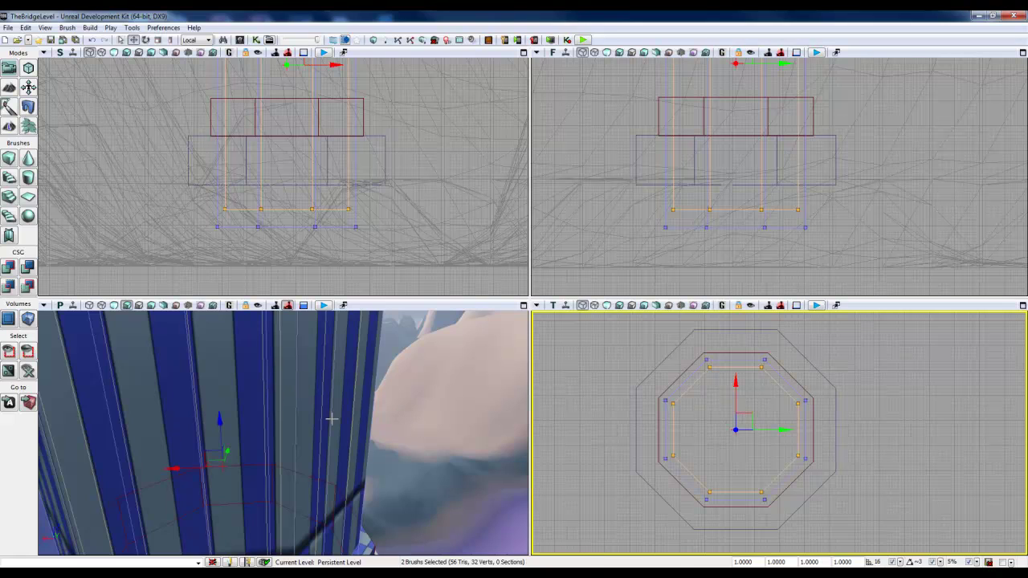
key("space")
key("space")
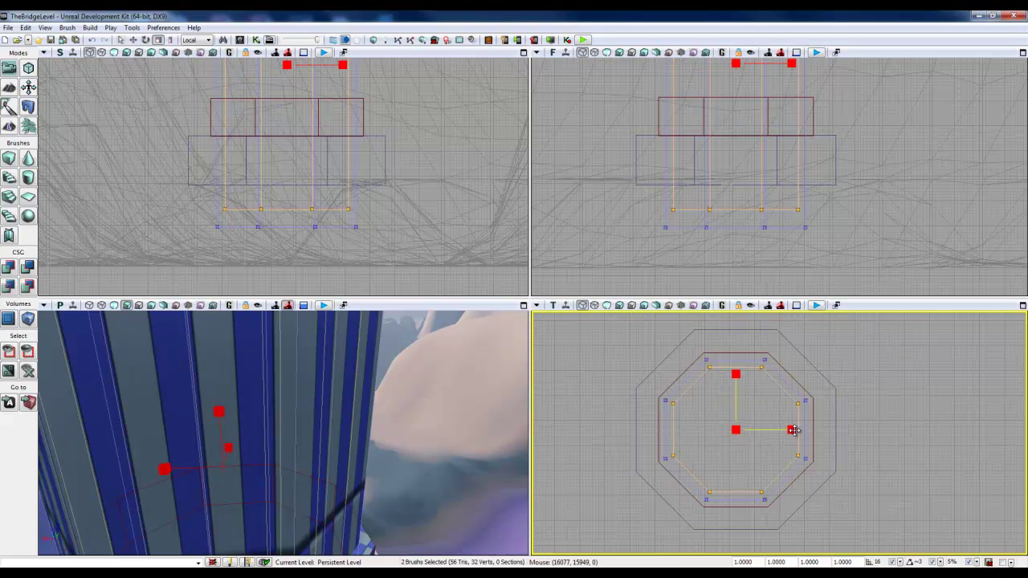
left_click_drag(793, 430, 778, 431)
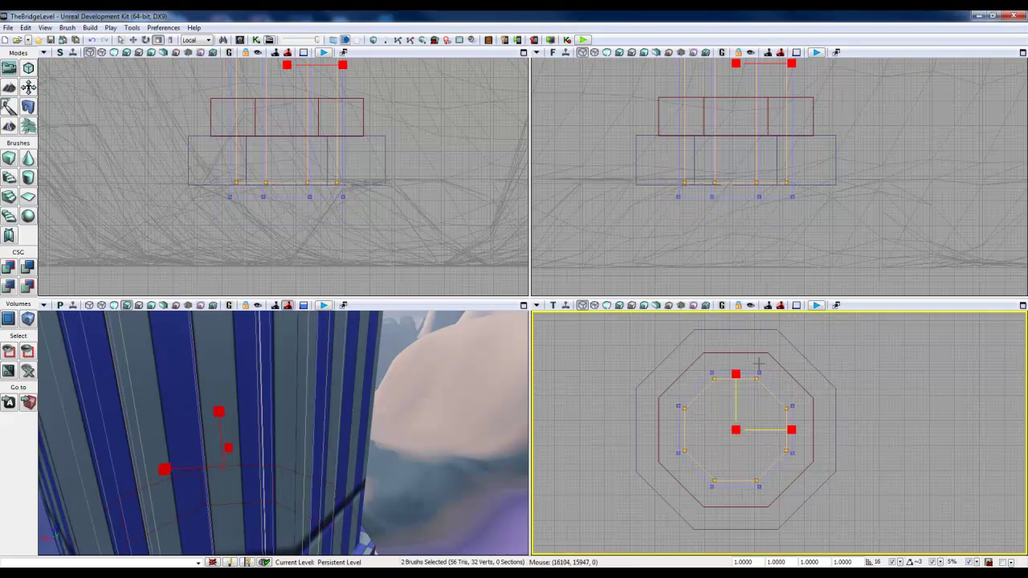
Lower the two tower brushes in the front wireframe view until the inner brush's lower end lines up with the base ring's underside.
left_click_drag(846, 152, 824, 200)
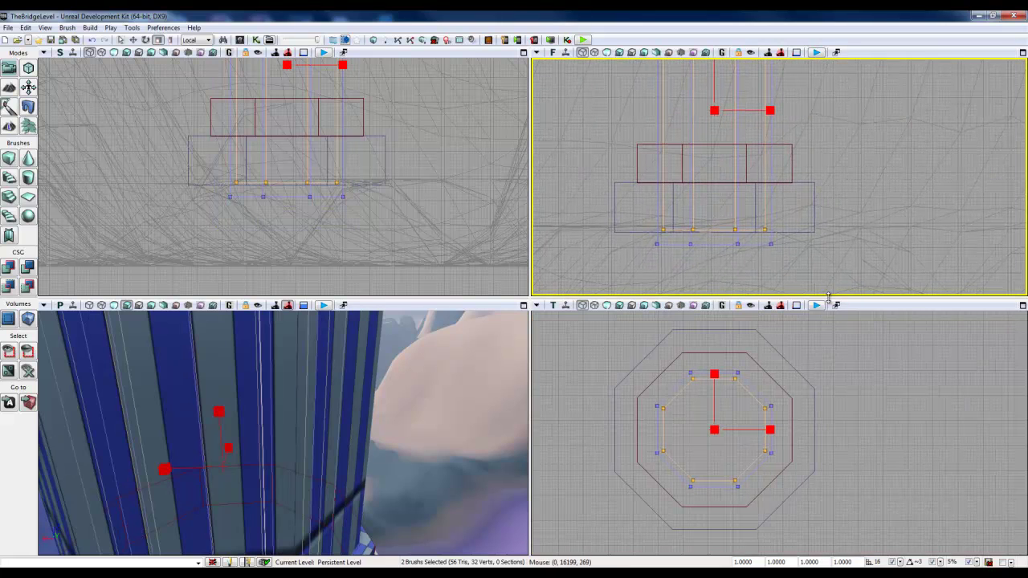
left_click(1022, 52)
left_click_drag(775, 118, 821, 225)
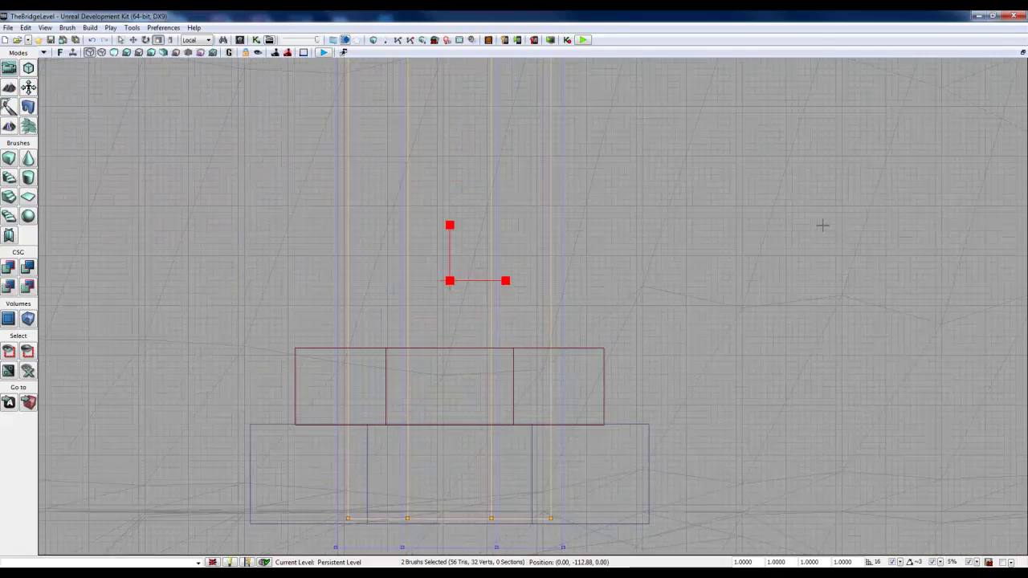
scroll(822, 225, "down", 2)
mouse_move(695, 236)
left_mouse_down()
mouse_move(718, 239)
mouse_move(714, 273)
mouse_move(642, 275)
left_mouse_up()
scroll(679, 243, "down", 2)
key("space")
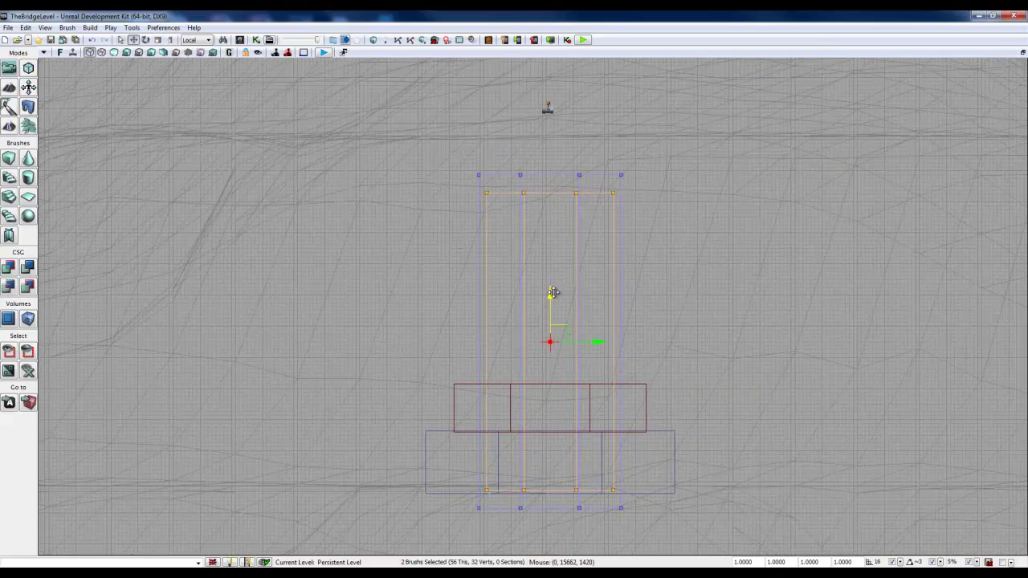
mouse_move(550, 293)
left_mouse_down()
mouse_move(567, 177)
mouse_move(561, 286)
left_mouse_up()
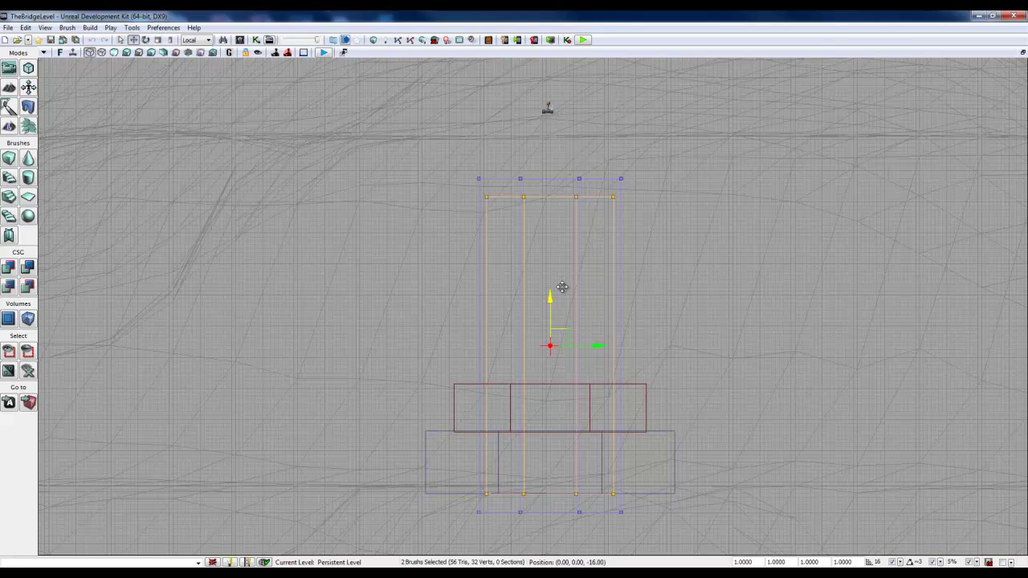
left_click_drag(563, 287, 563, 283)
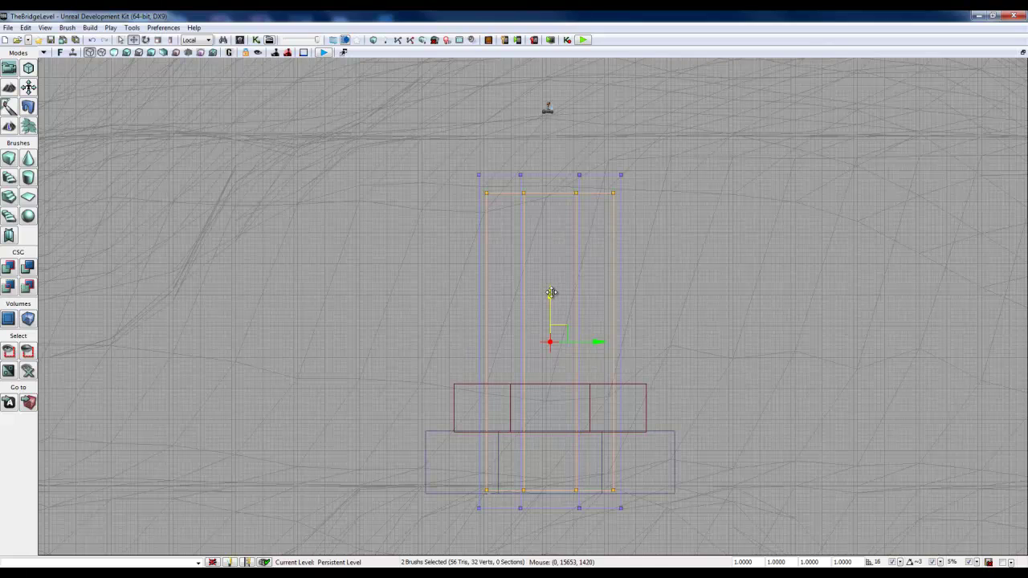
mouse_move(551, 293)
left_mouse_down()
mouse_move(563, 159)
mouse_move(553, 176)
mouse_move(545, 308)
left_mouse_up()
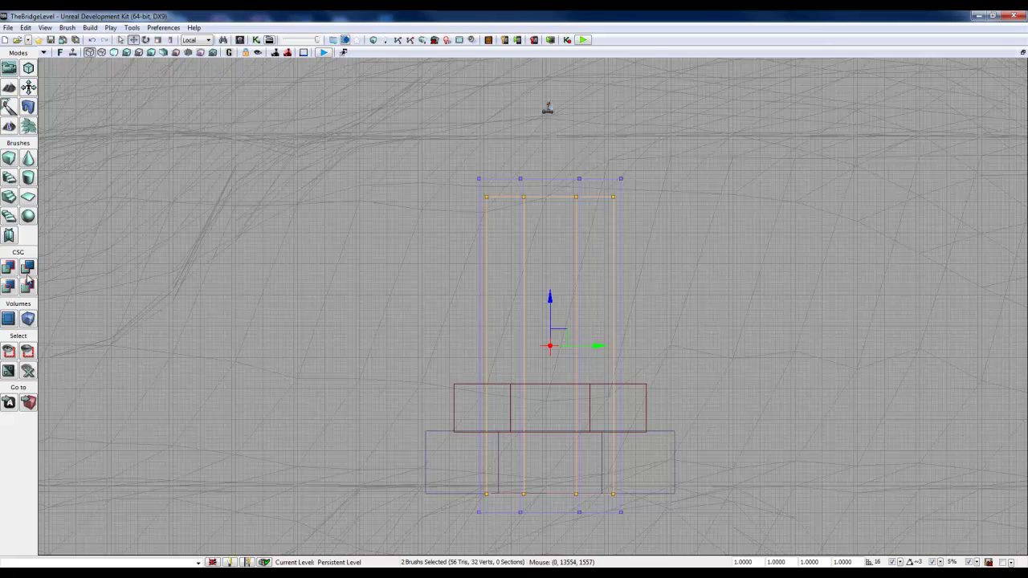
Rebuild the level's geometry to apply the resized tower and dismiss the map check results.
left_click(1023, 53)
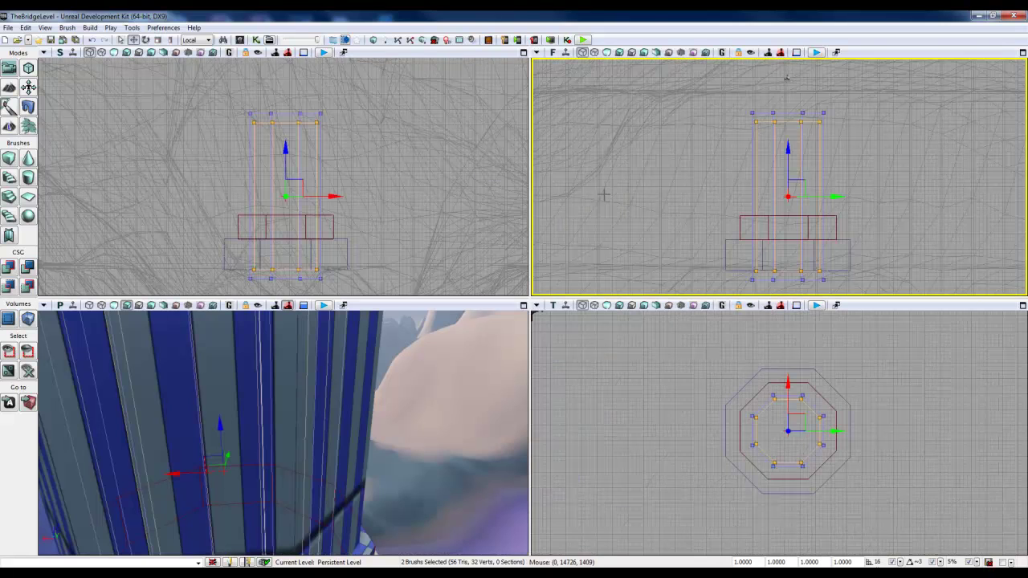
left_click(523, 306)
right_click_drag(447, 439, 470, 389)
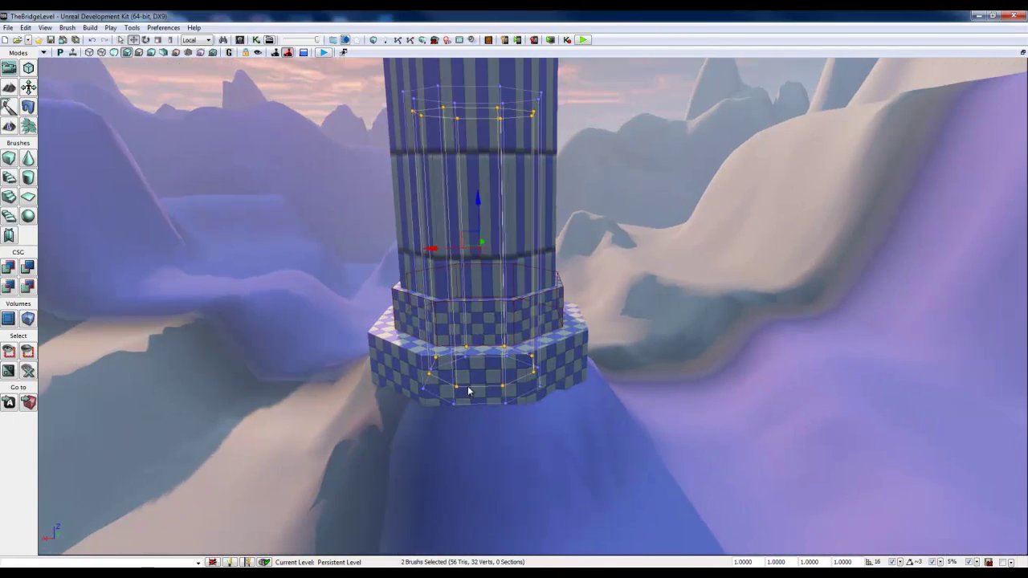
left_click(373, 41)
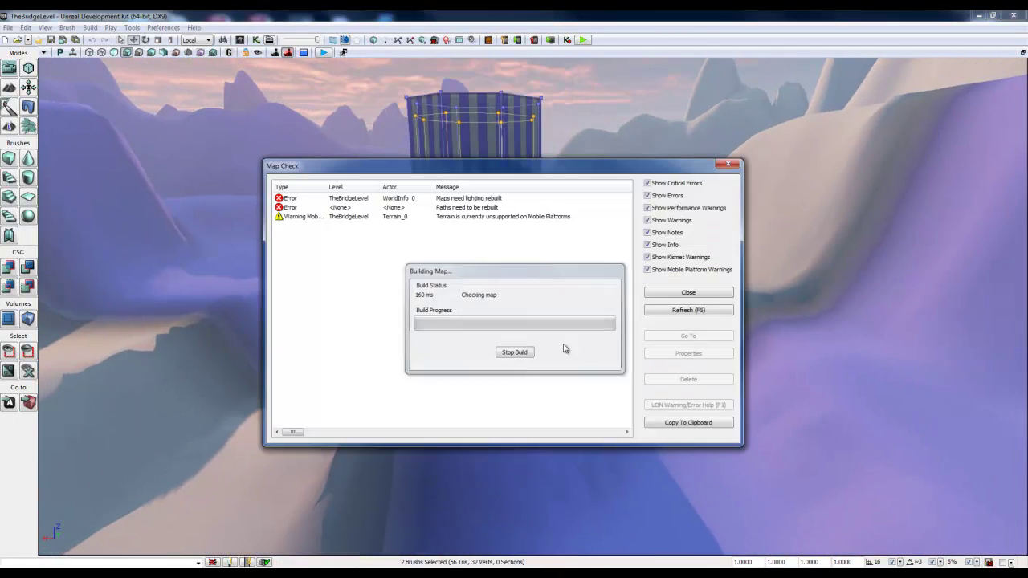
left_click(728, 164)
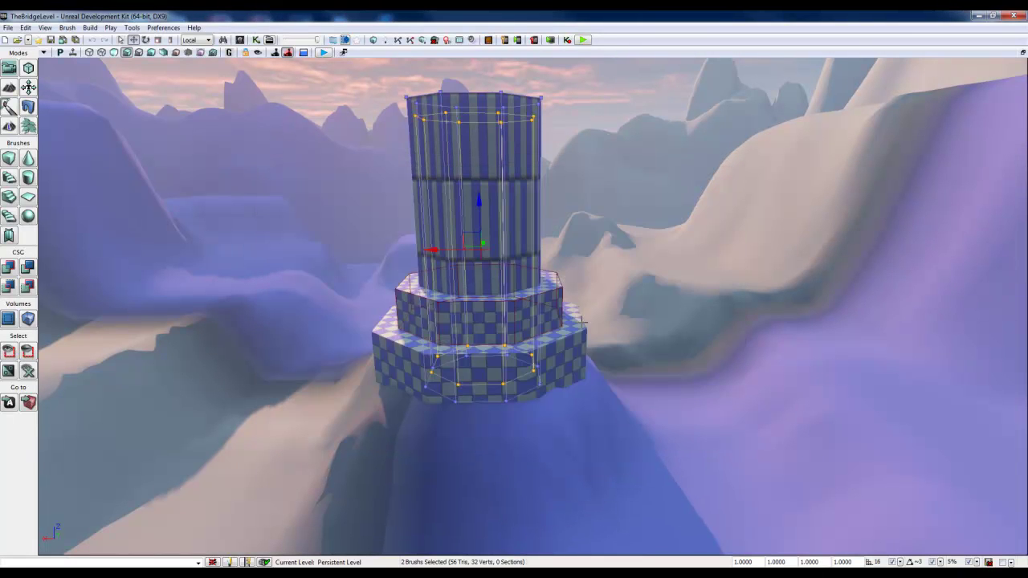
Turn the builder brush into a cube and lower it into the tower's base ring.
left_click(567, 452)
mouse_move(559, 469)
right_mouse_down()
mouse_move(523, 466)
mouse_move(583, 445)
mouse_move(604, 353)
right_mouse_up()
left_click(604, 353)
scroll(683, 416, "down", 5)
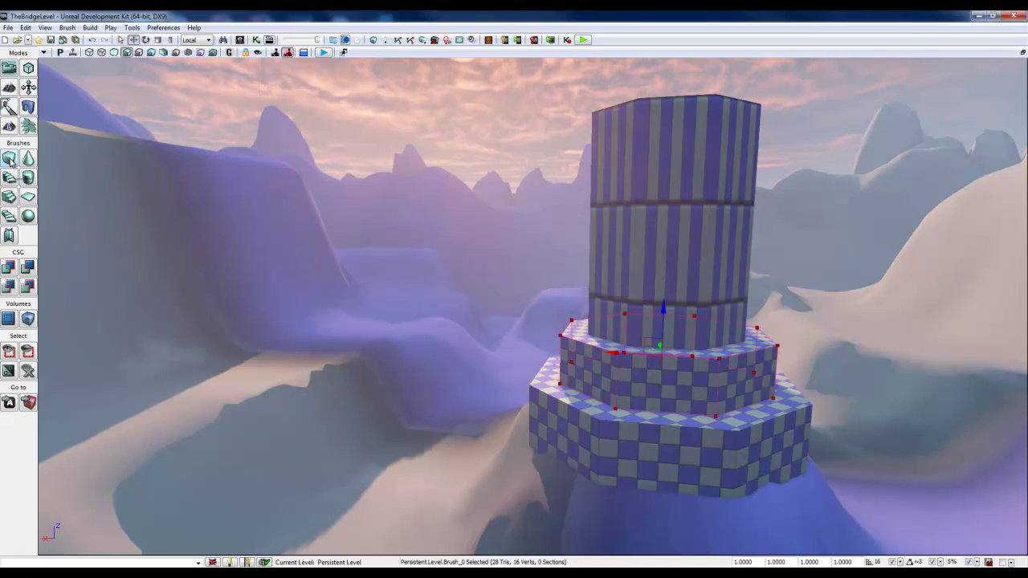
right_click_drag(688, 407, 783, 397)
mouse_move(601, 275)
left_mouse_down()
mouse_move(601, 286)
mouse_move(618, 264)
mouse_move(588, 284)
left_mouse_up()
mouse_move(516, 283)
left_mouse_down()
mouse_move(514, 401)
mouse_move(531, 434)
left_mouse_up()
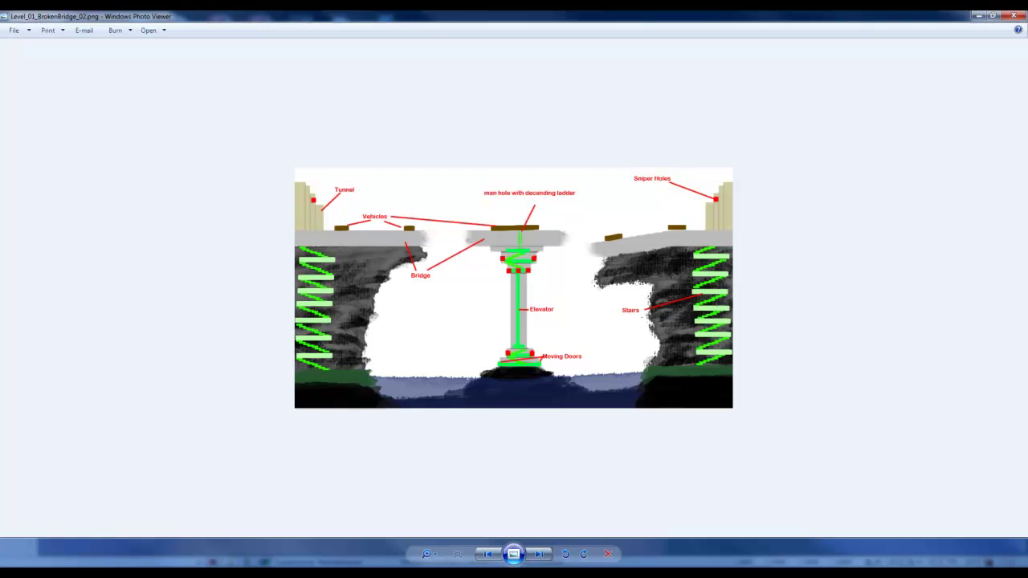
Check the broken bridge concept image, switch back to Unreal Development Kit, and move the cube brush from the tower's centre onto the base ring's edge.
left_click(536, 554)
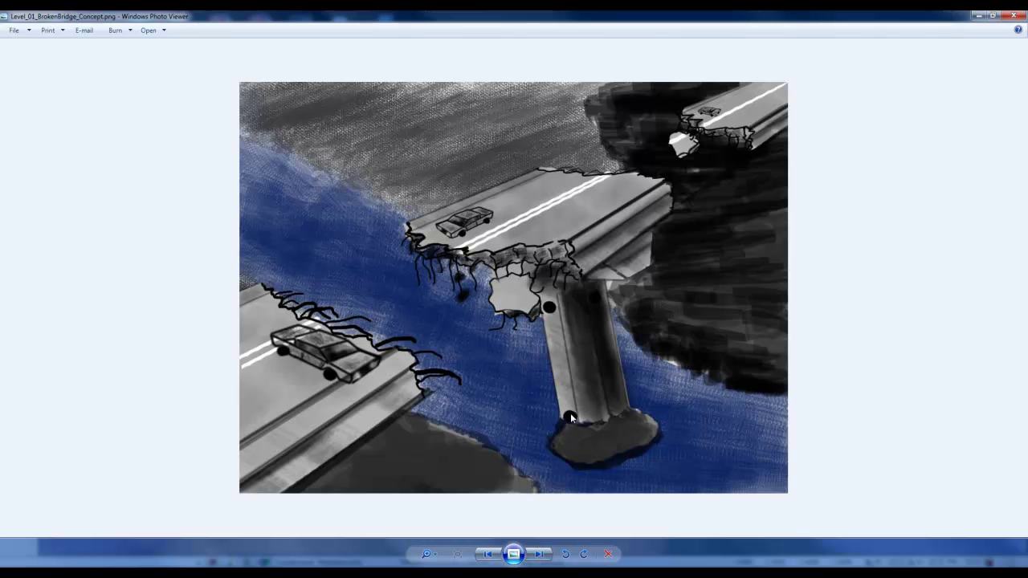
left_click(982, 16)
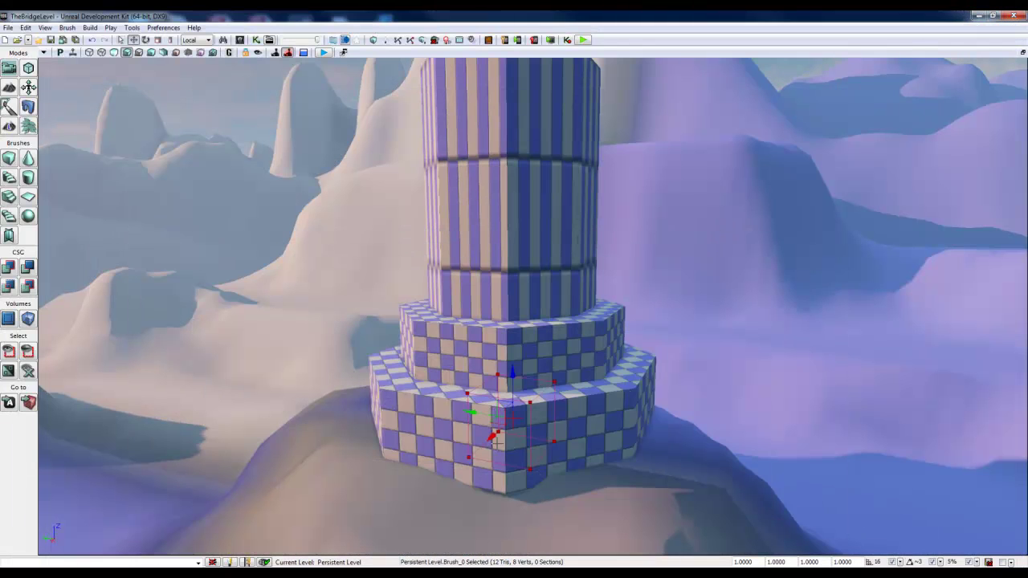
left_click(1023, 53)
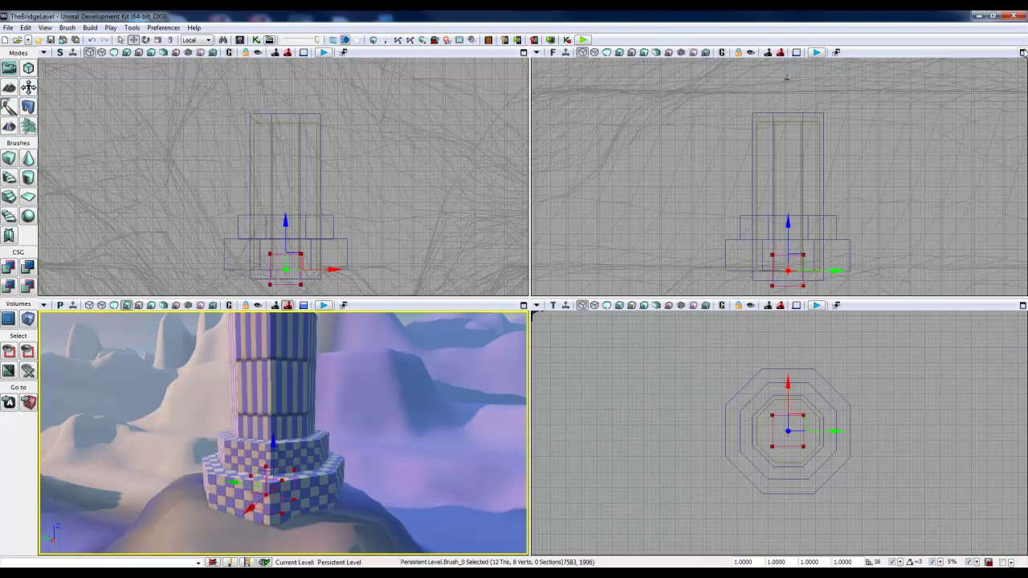
left_click(1023, 305)
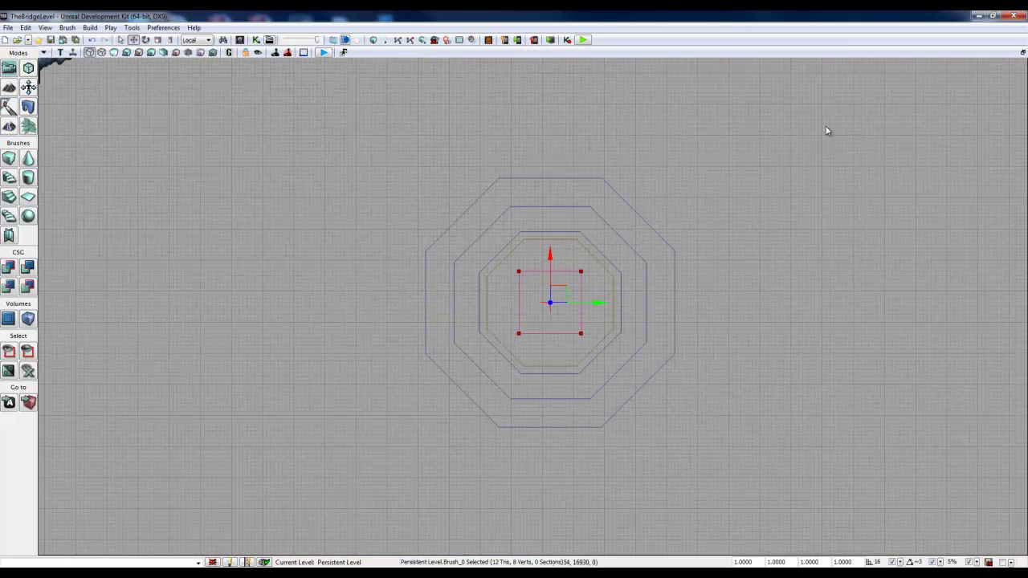
left_click_drag(551, 256, 556, 154)
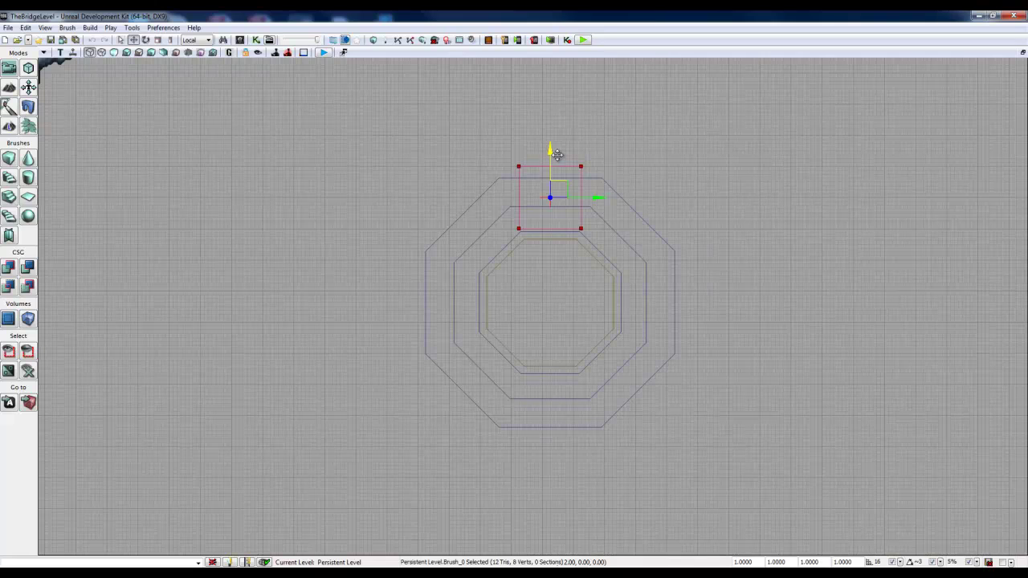
left_click(1023, 52)
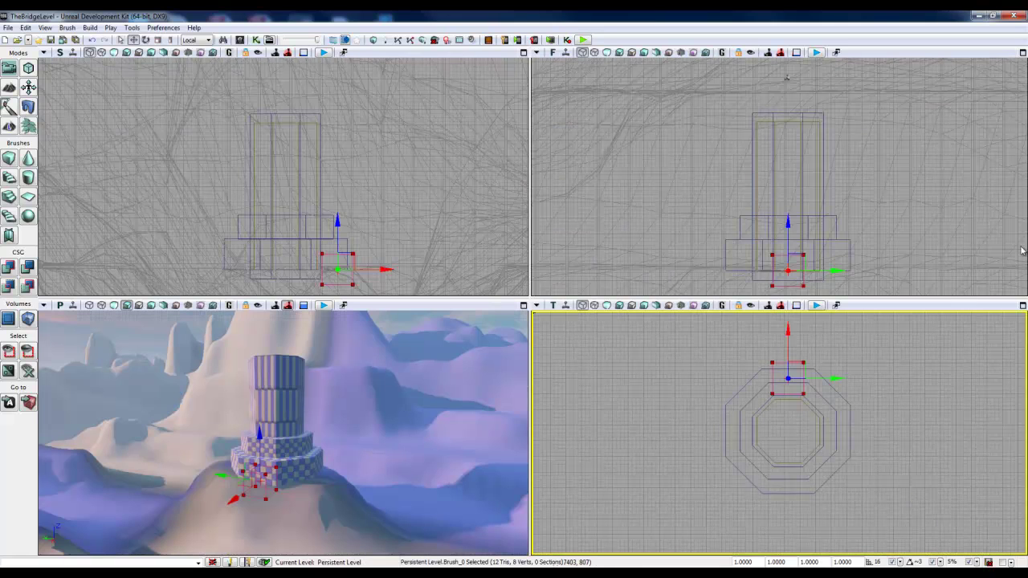
left_click(1023, 305)
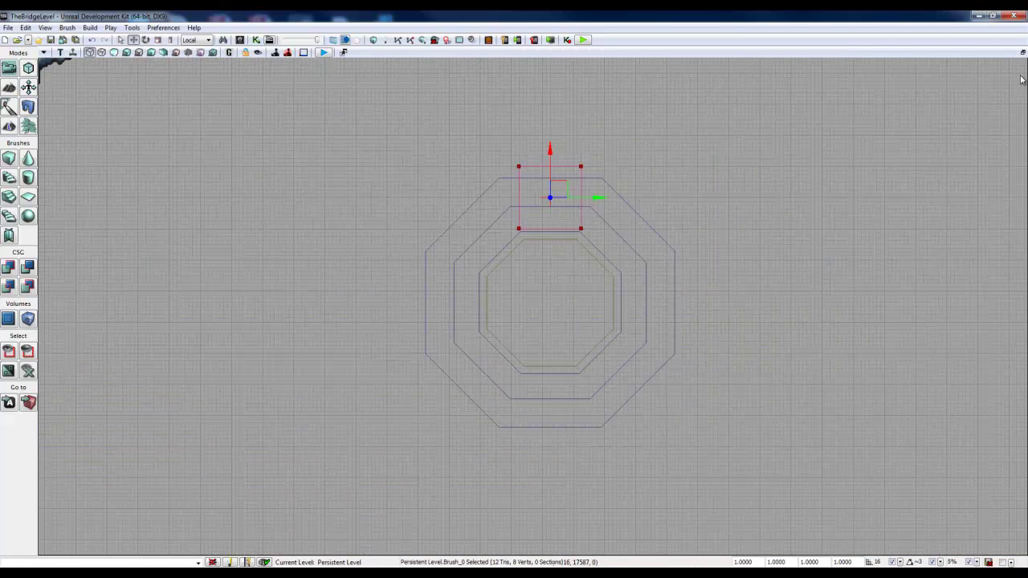
Scale the cube brush down uniformly and nudge it outward so it overlaps the base ring's outer edge.
key("space")
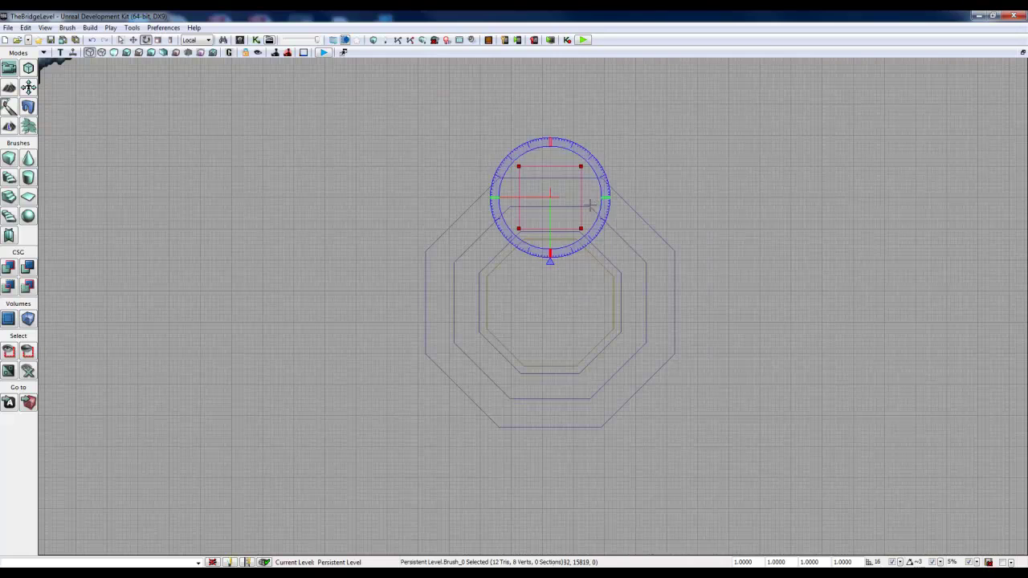
key("space")
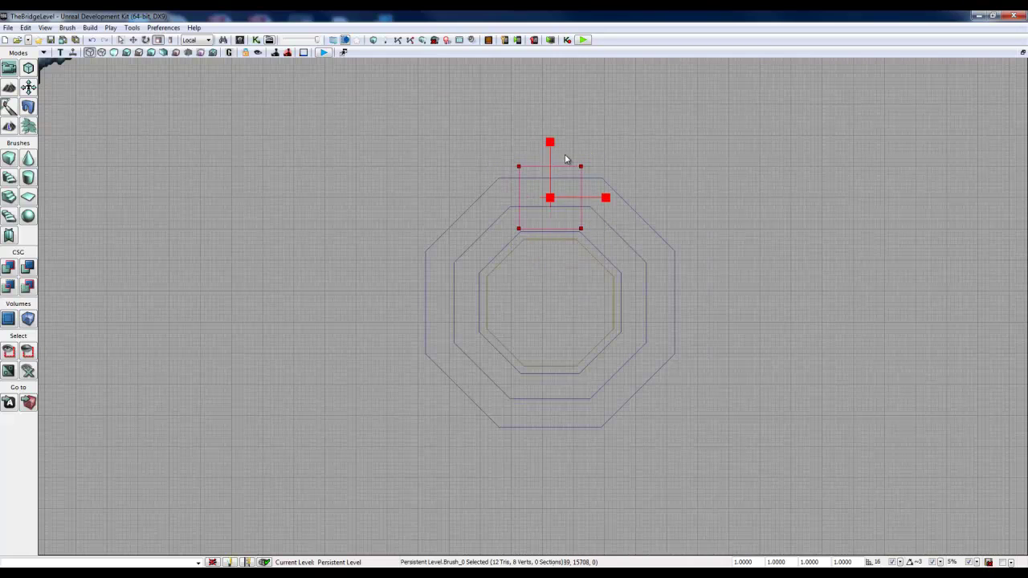
key("space")
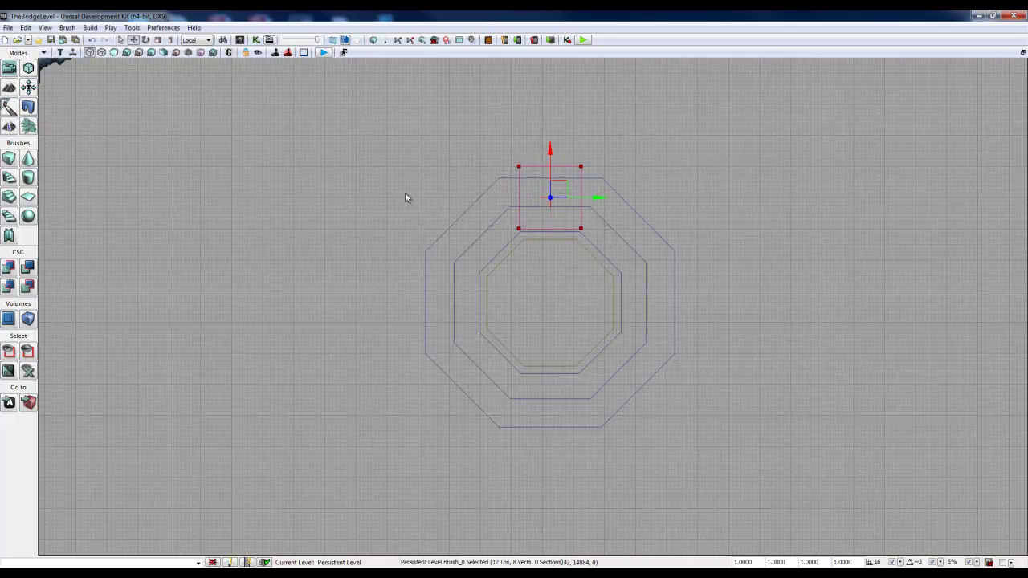
key("space")
key("space")
mouse_move(551, 143)
left_mouse_down()
mouse_move(548, 158)
mouse_move(552, 133)
mouse_move(550, 146)
left_mouse_up()
key("space")
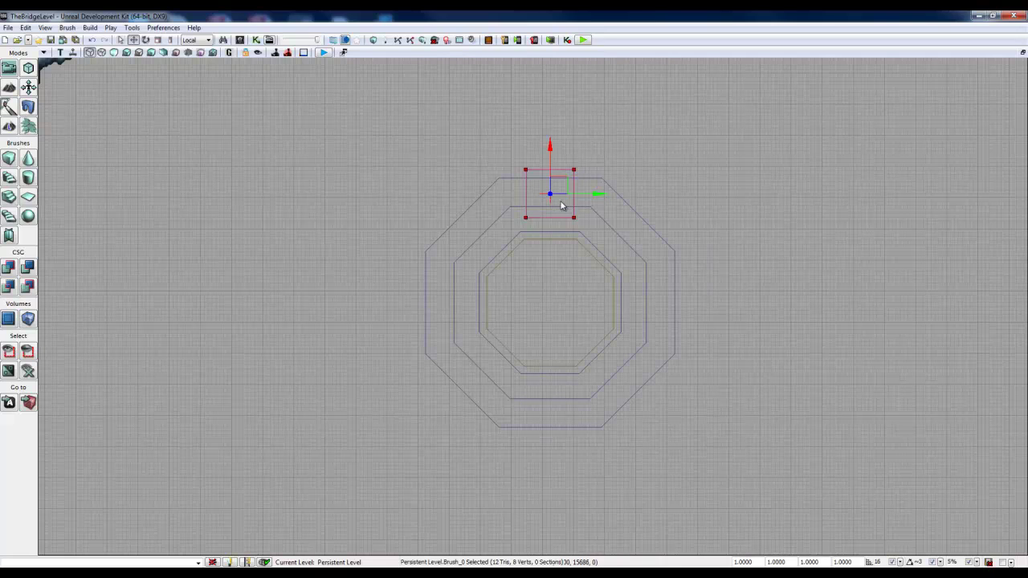
Subtract the cube brush from the base ring as a door opening, and repeat the CSG subtraction on the ring's opposite side.
left_click(28, 270)
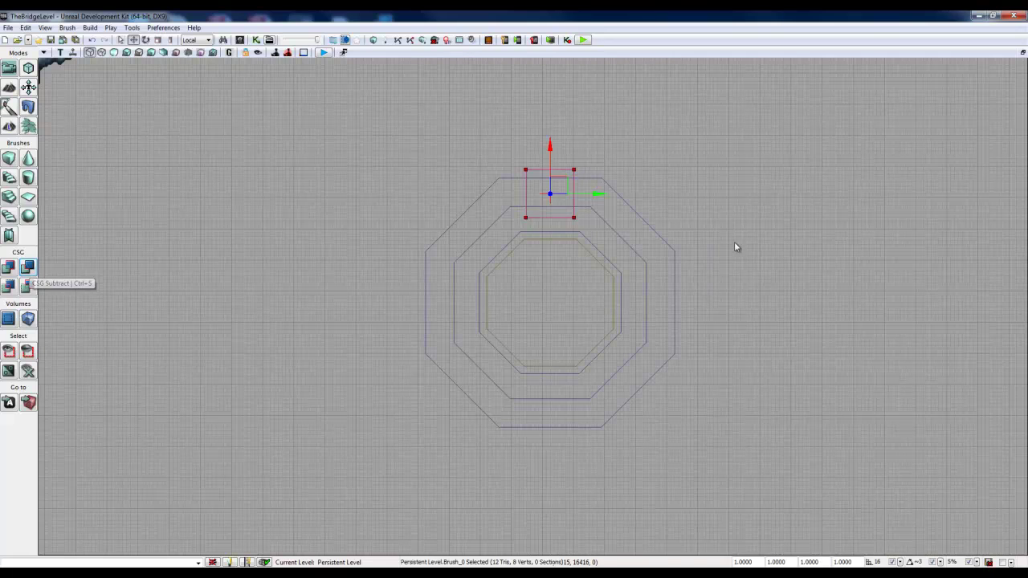
mouse_move(550, 146)
left_mouse_down()
mouse_move(542, 365)
mouse_move(544, 351)
left_mouse_up()
left_click(30, 272)
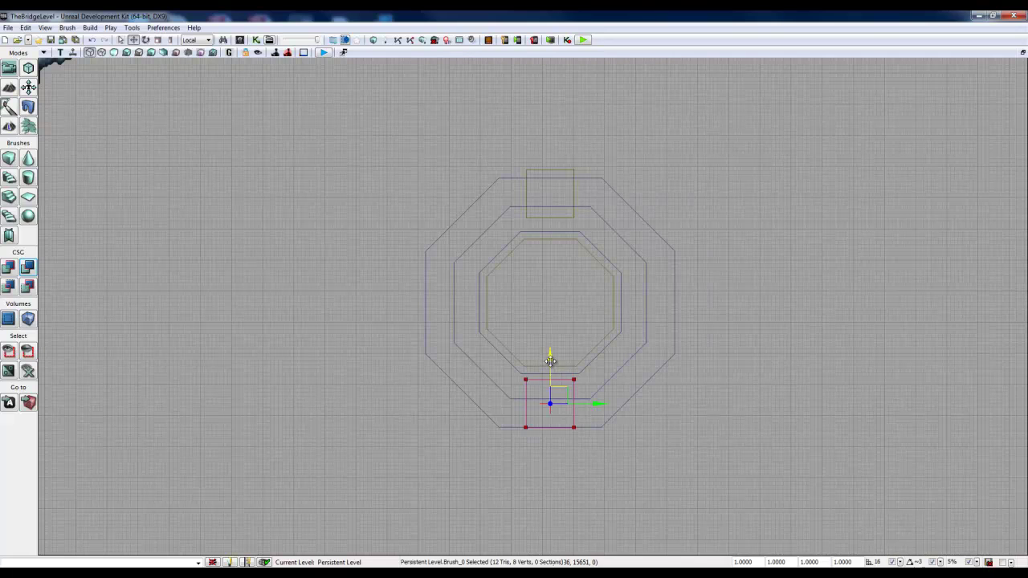
Move the cube brush to the tower's centre, replace it with a cylinder and scale that down 10% uniformly inside the base ring.
mouse_move(551, 360)
left_mouse_down()
mouse_move(551, 248)
mouse_move(551, 265)
left_mouse_up()
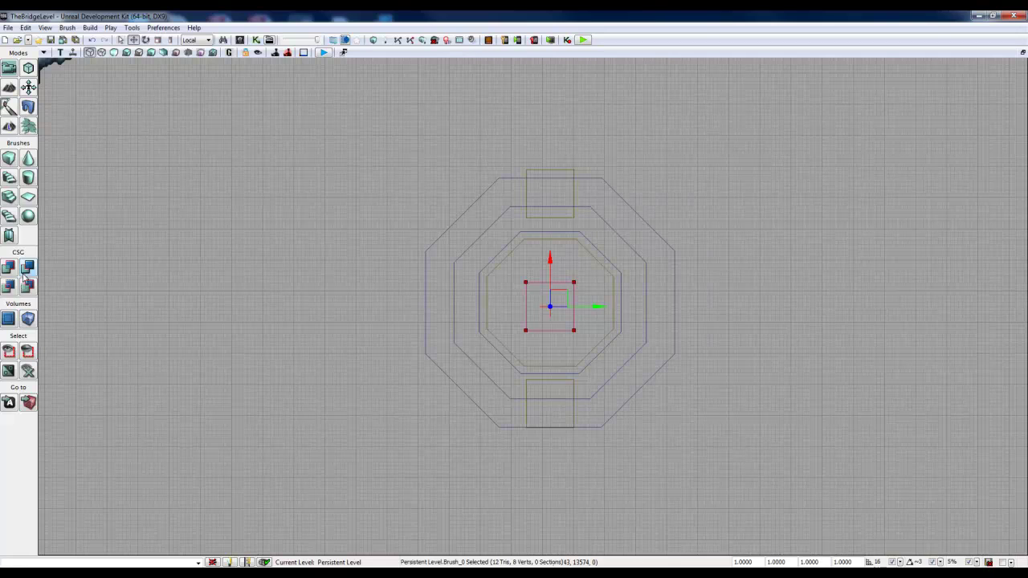
left_click(32, 184)
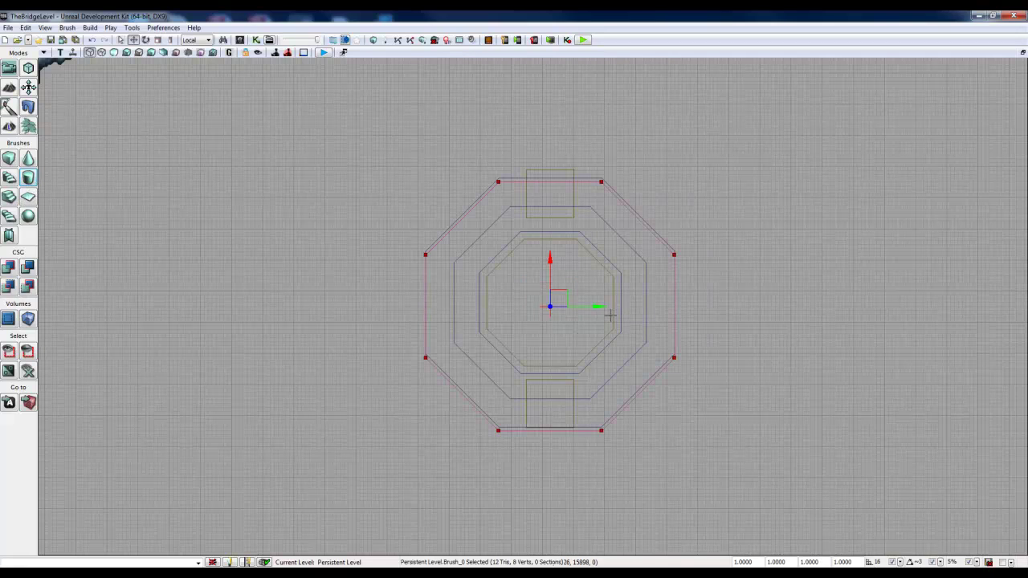
key("space")
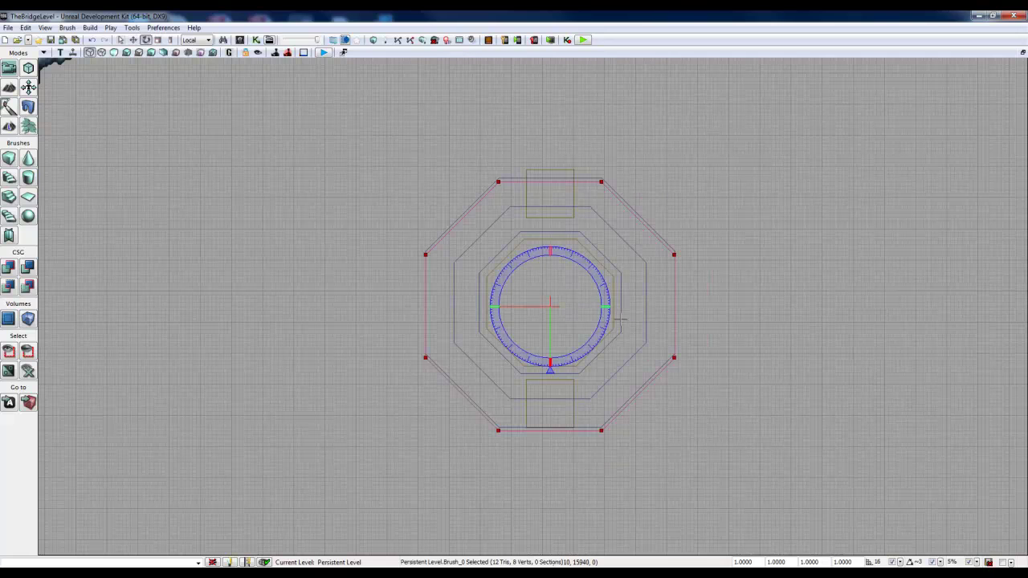
key("space")
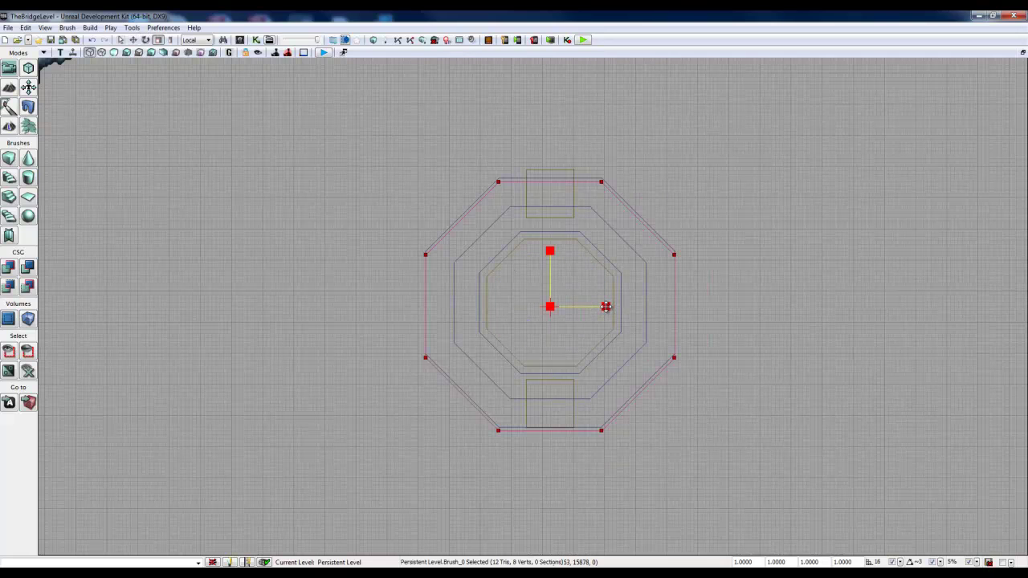
left_click_drag(605, 306, 592, 306)
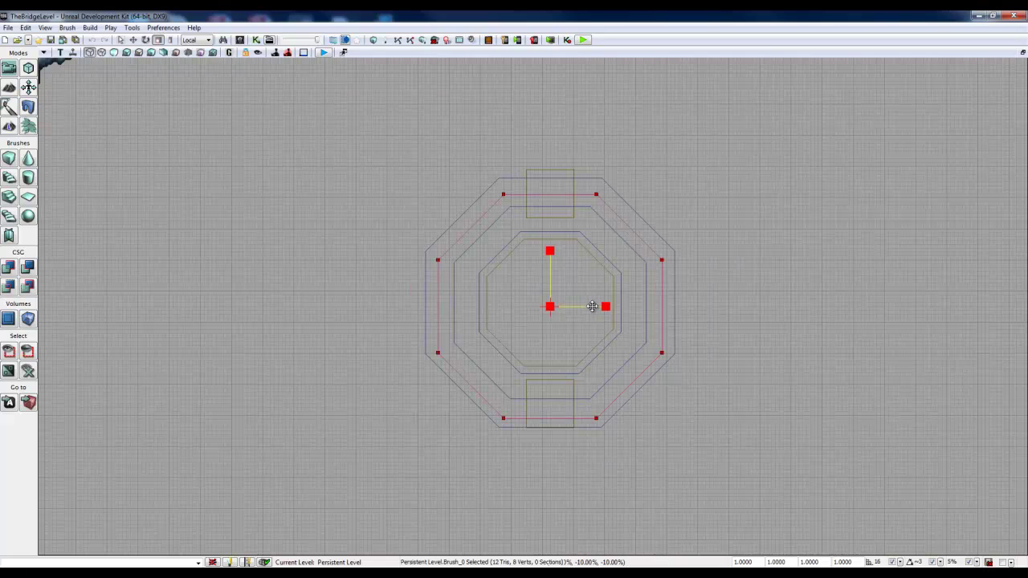
key("space")
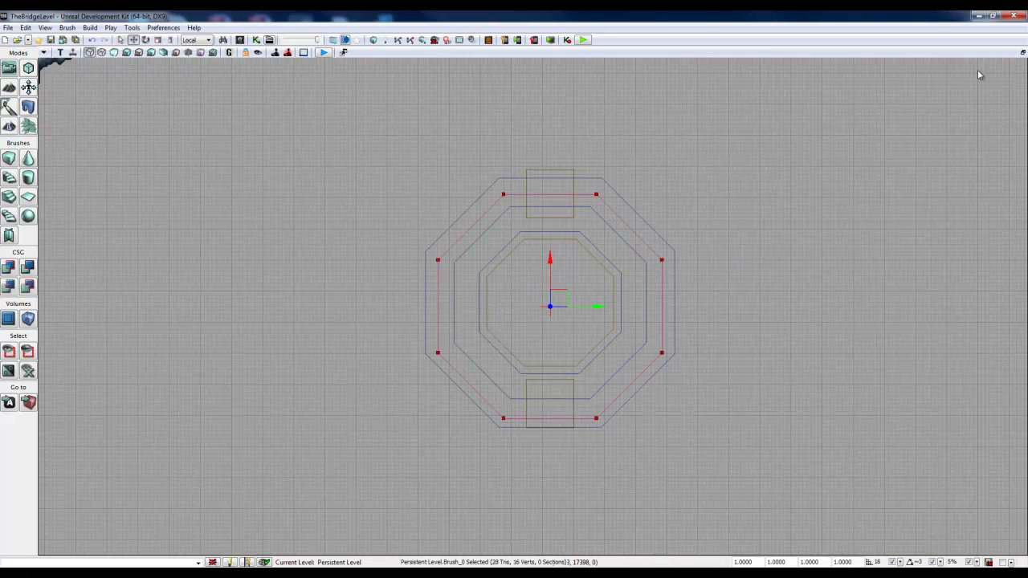
In the front view, raise the cylinder brush until its bottom lines up with the base ring's bottom.
left_click(1023, 52)
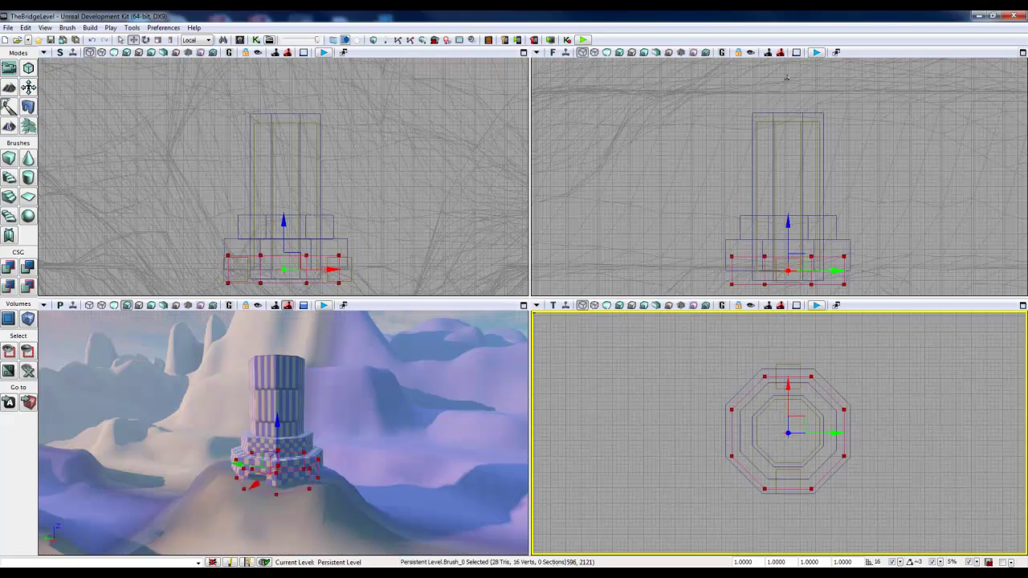
left_click(1023, 53)
scroll(680, 362, "up", 2)
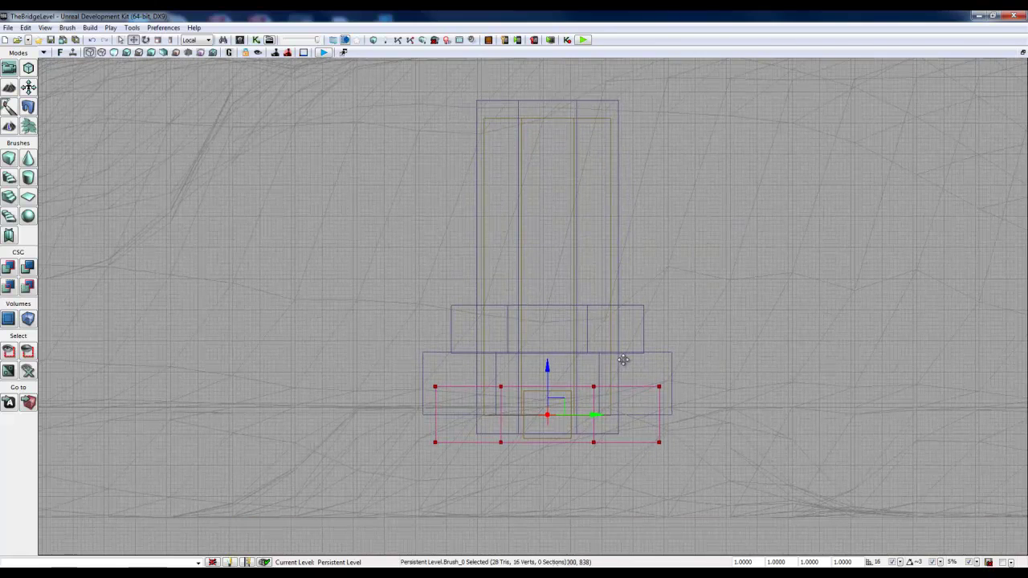
left_click_drag(547, 371, 550, 338)
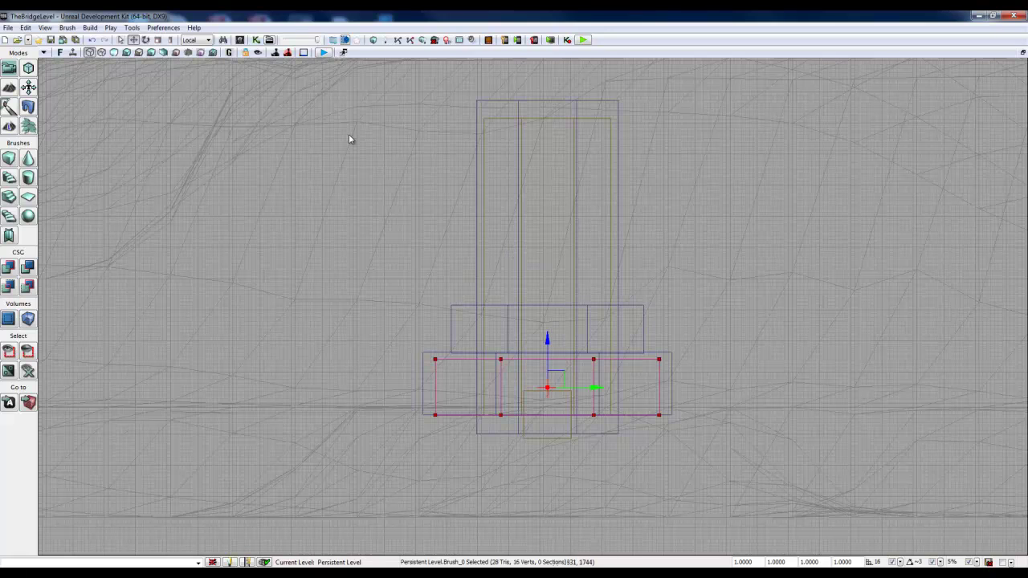
Reduce only the cylinder brush's height and subtract it to hollow out the lower base ring.
key("space")
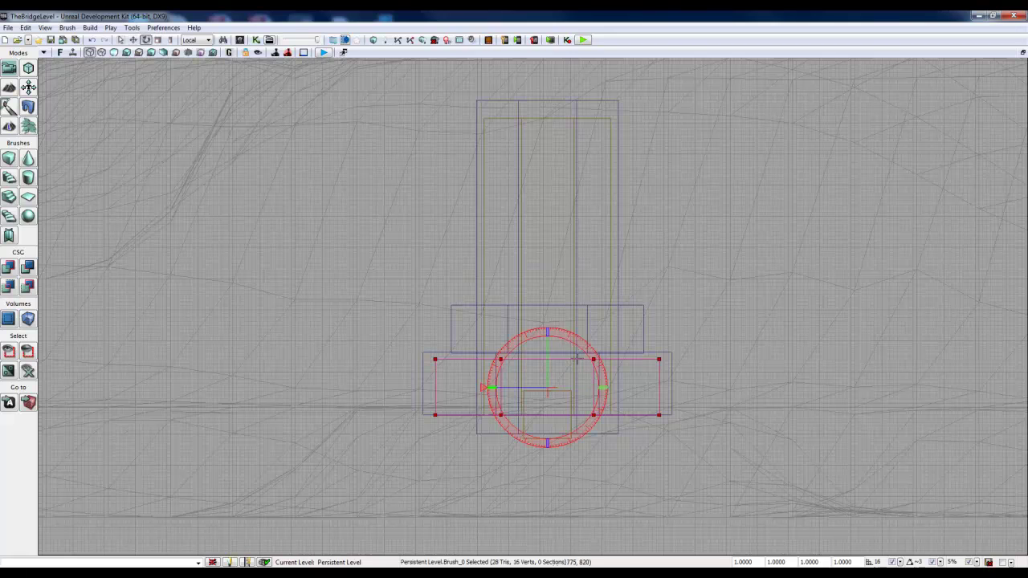
key("space")
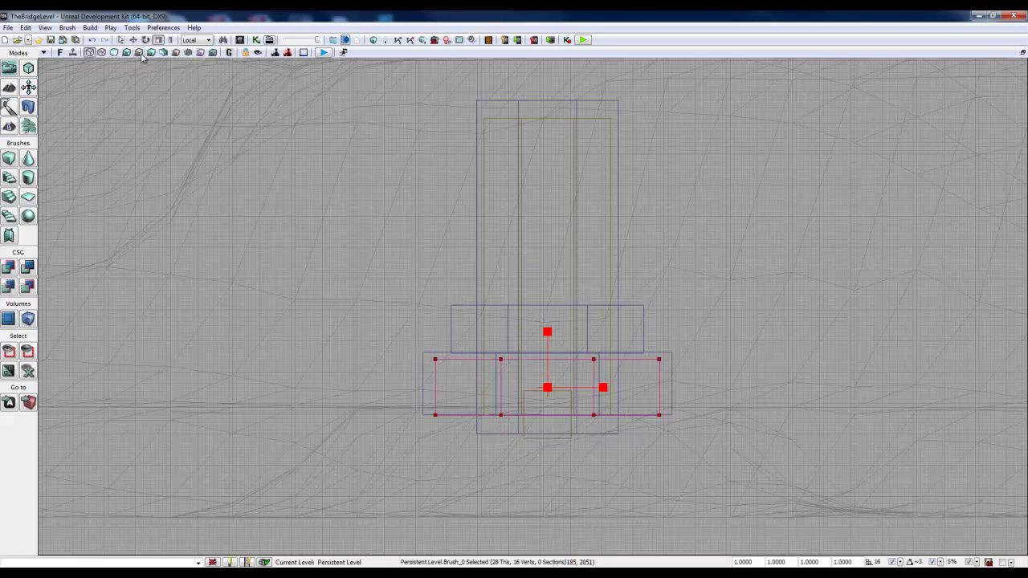
key("space")
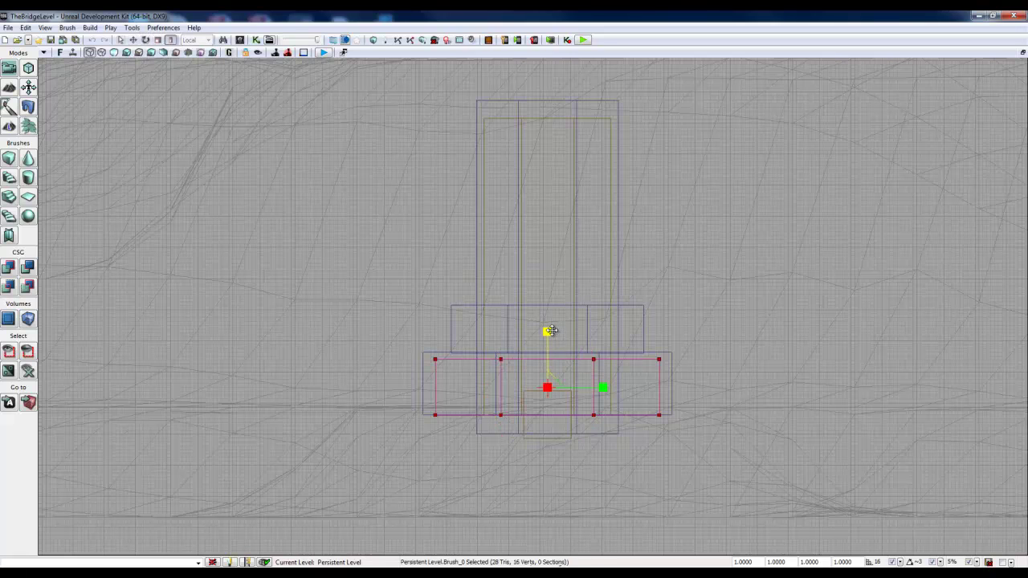
left_click_drag(550, 330, 552, 340)
key("space")
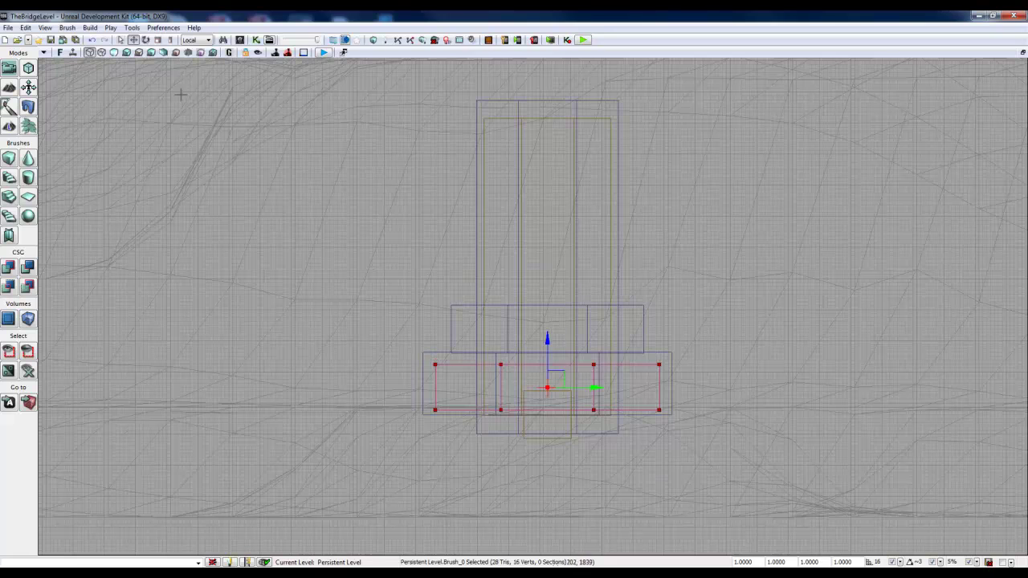
left_click(29, 268)
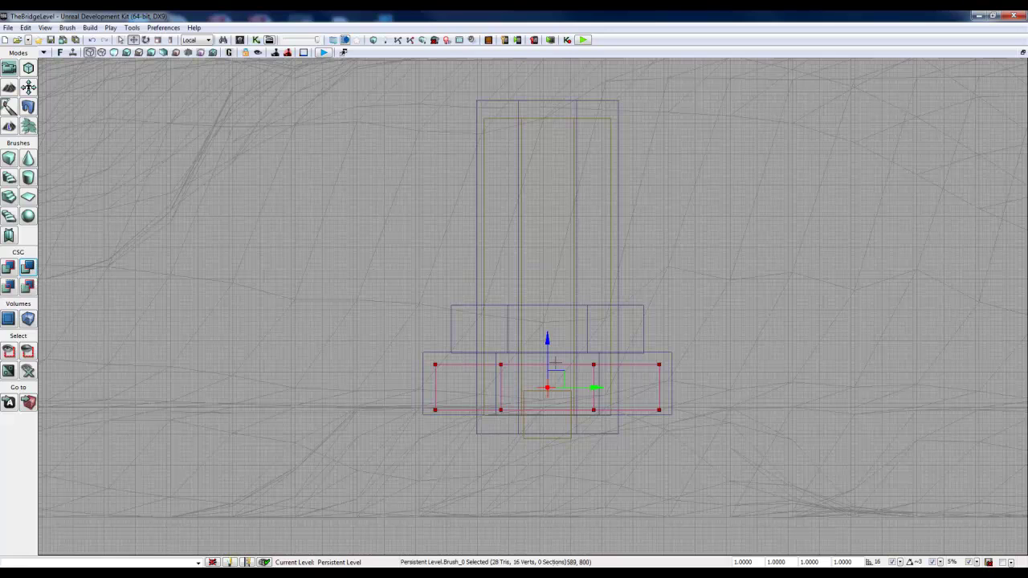
Raise the cylinder brush 240 units into the tower's upper base tier and scale it down uniformly to fit inside that tier.
left_click_drag(547, 346, 549, 283)
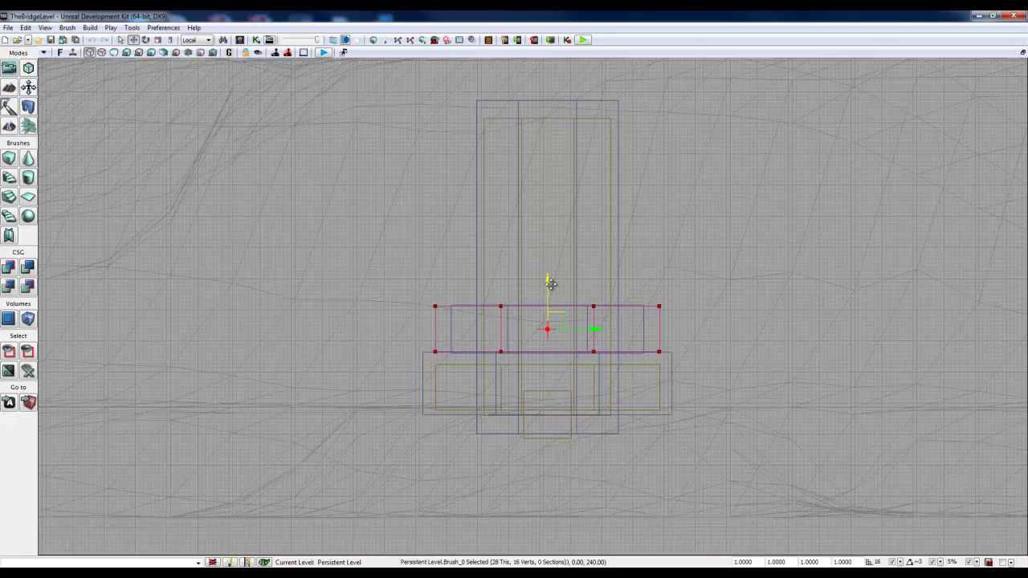
key("space")
key("space")
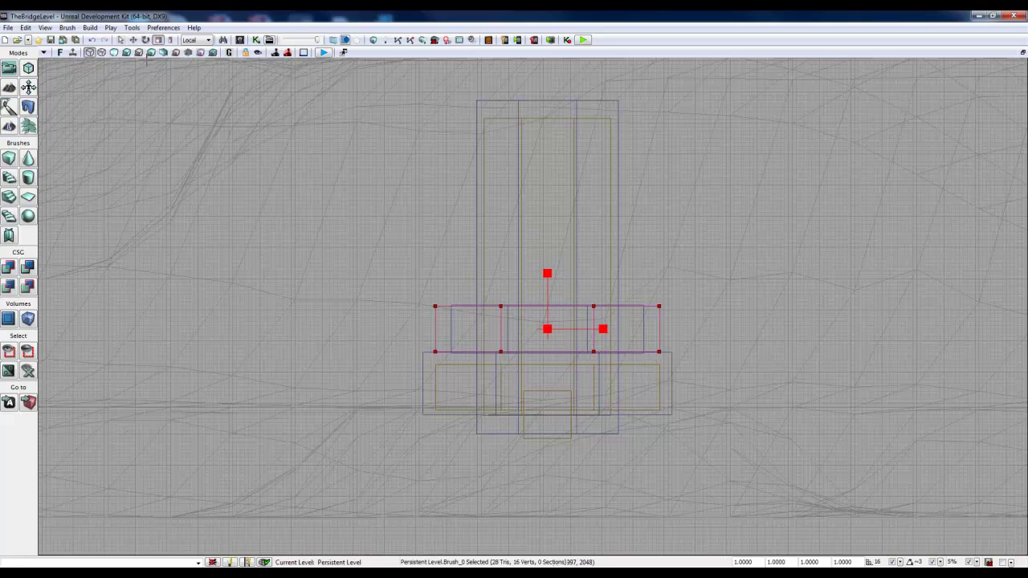
left_click_drag(604, 330, 586, 329)
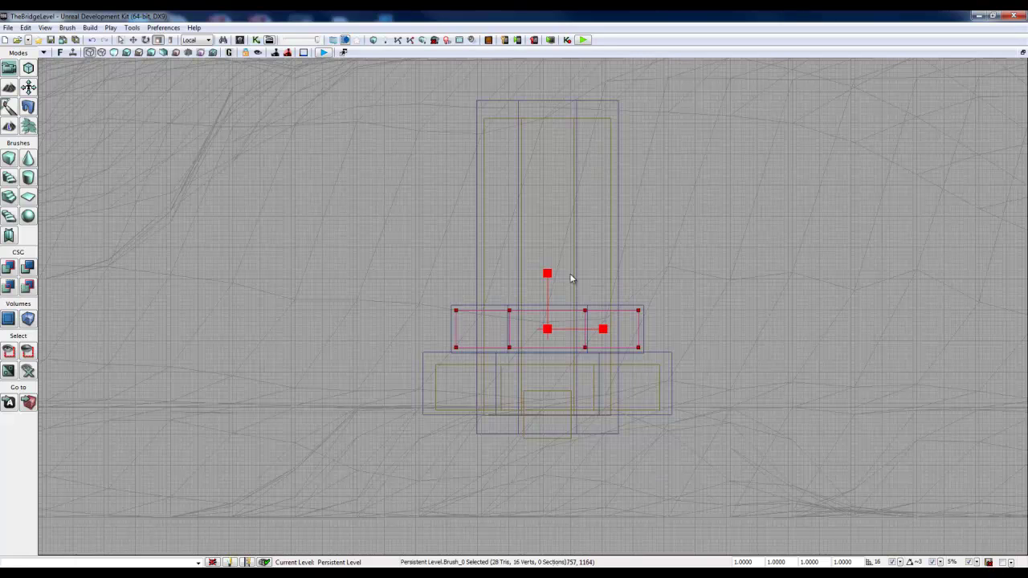
Lower the cylinder brush slightly to the bottom of the upper base tier and subtract it to hollow out the tier.
key("space")
left_click_drag(549, 275, 550, 281)
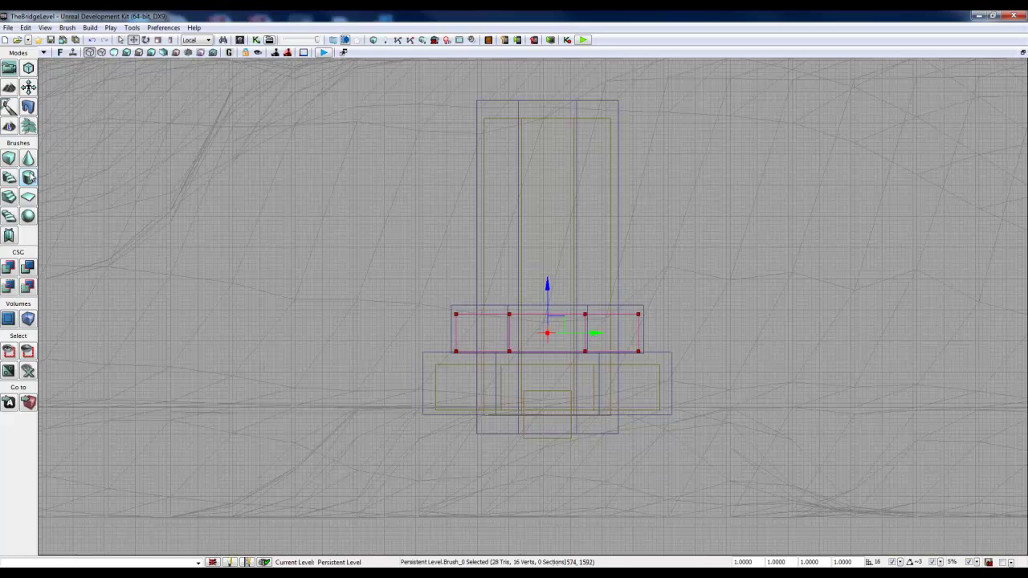
left_click(29, 270)
In the perspective view, move the builder brush straight down until it is clear of the tower.
left_click(1022, 52)
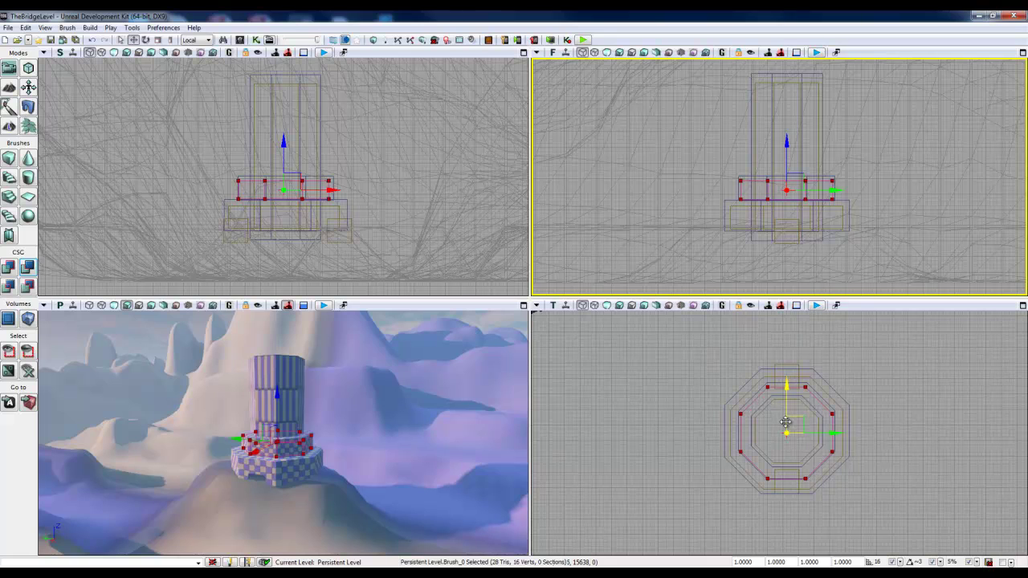
left_click(524, 306)
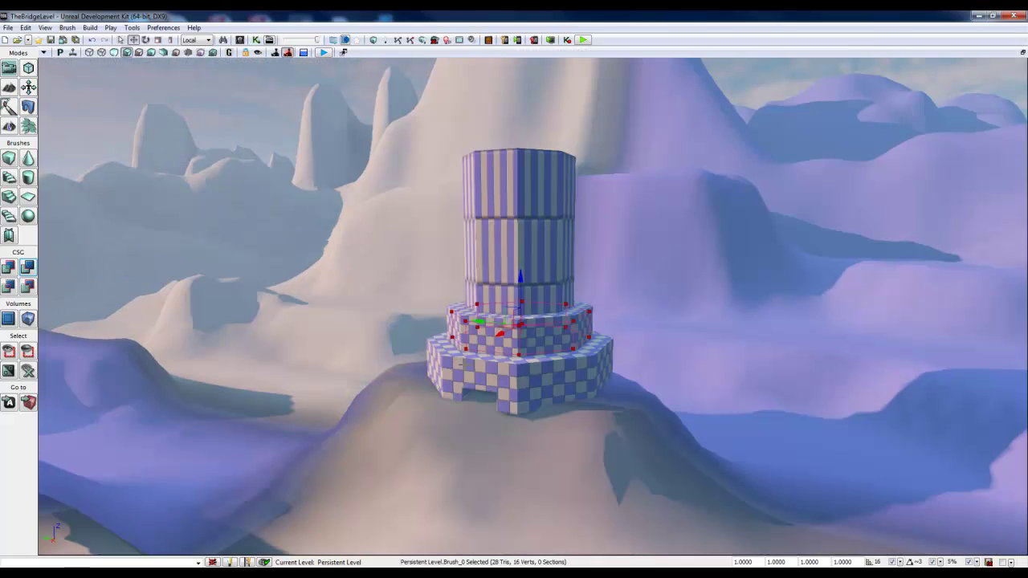
mouse_move(565, 395)
right_mouse_down()
mouse_move(551, 419)
mouse_move(565, 410)
right_mouse_up()
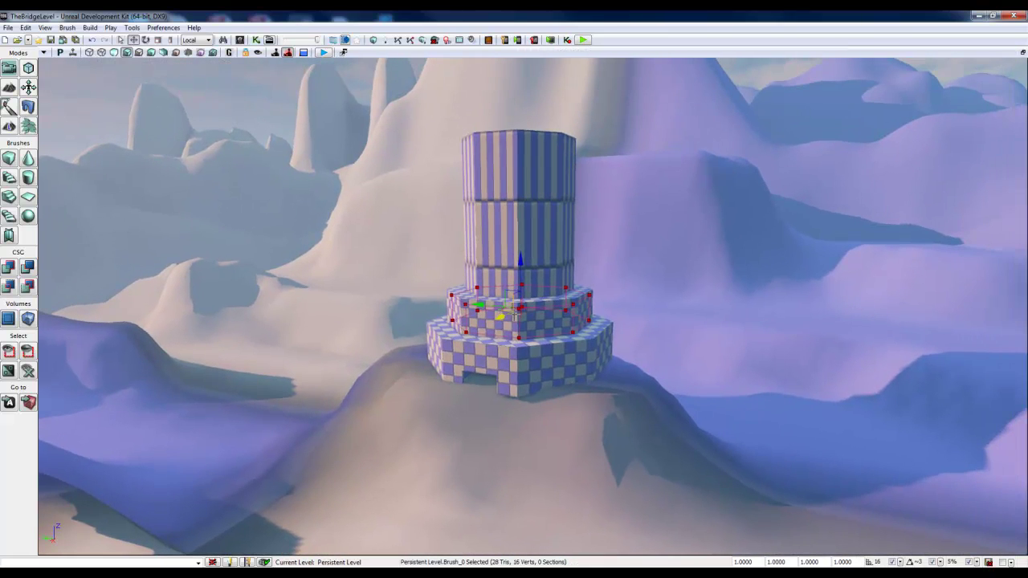
left_click_drag(507, 306, 525, 448)
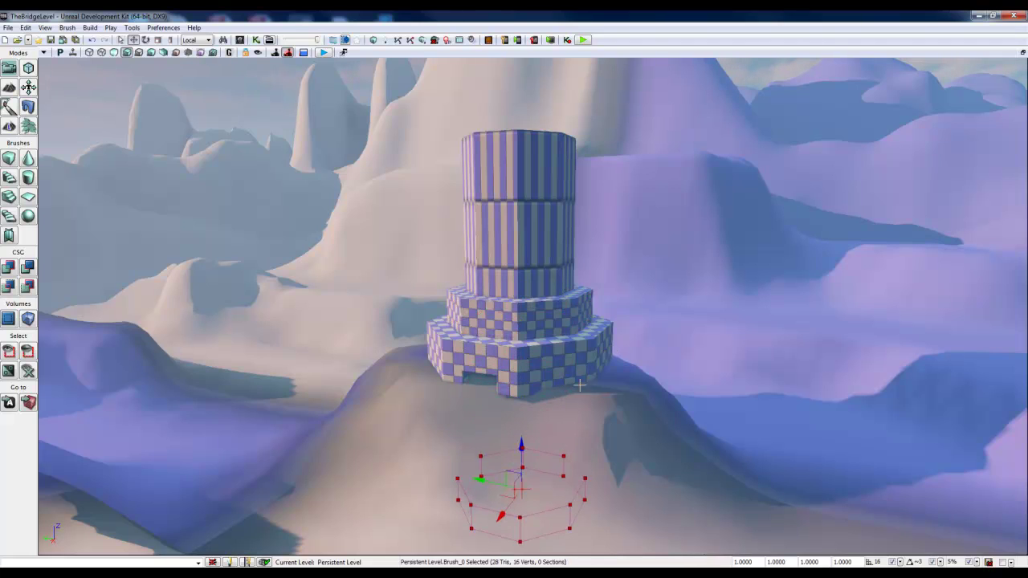
Build the geometry for visible levels, dismiss the map check, and inspect the door opening in the tower's base.
right_click_drag(209, 131, 145, 91)
left_click(373, 39)
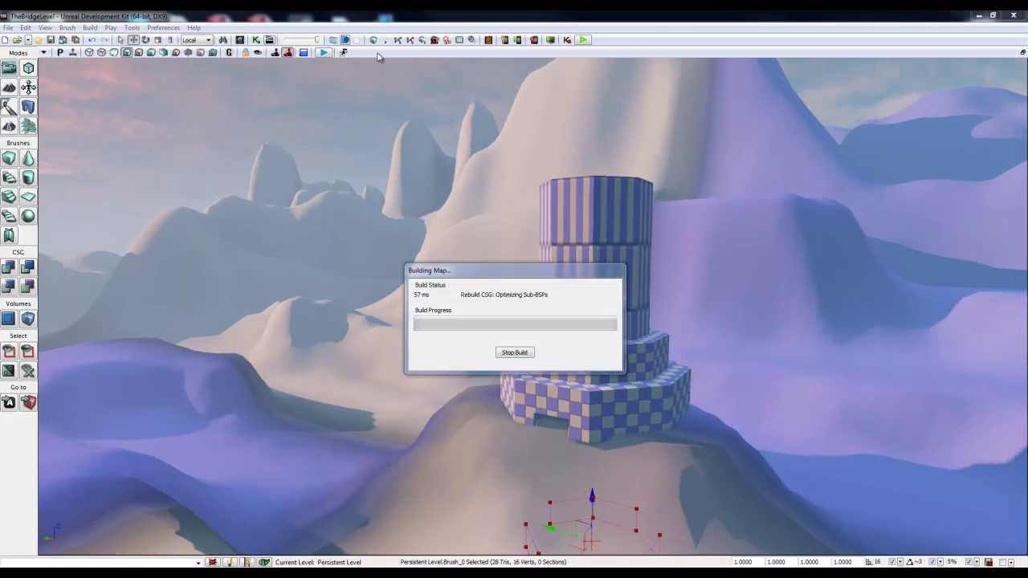
left_click(696, 294)
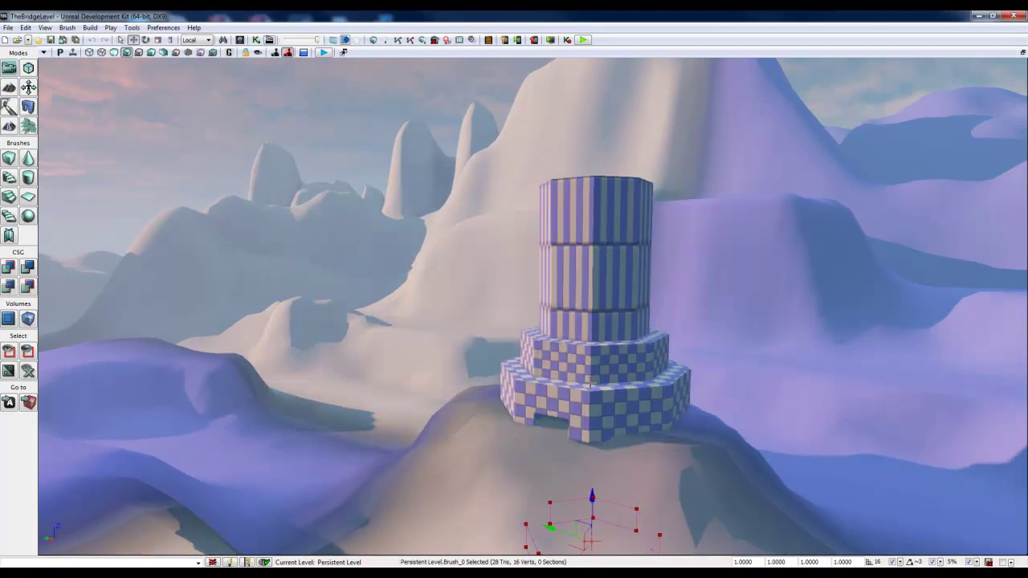
mouse_move(696, 294)
right_mouse_down()
mouse_move(692, 337)
mouse_move(682, 310)
mouse_move(447, 298)
mouse_move(337, 305)
mouse_move(837, 475)
mouse_move(932, 485)
mouse_move(711, 448)
mouse_move(711, 431)
mouse_move(924, 448)
mouse_move(928, 395)
mouse_move(603, 444)
mouse_move(503, 422)
mouse_move(953, 460)
mouse_move(544, 361)
mouse_move(474, 300)
mouse_move(422, 295)
right_mouse_up()
right_click_drag(505, 321, 506, 294)
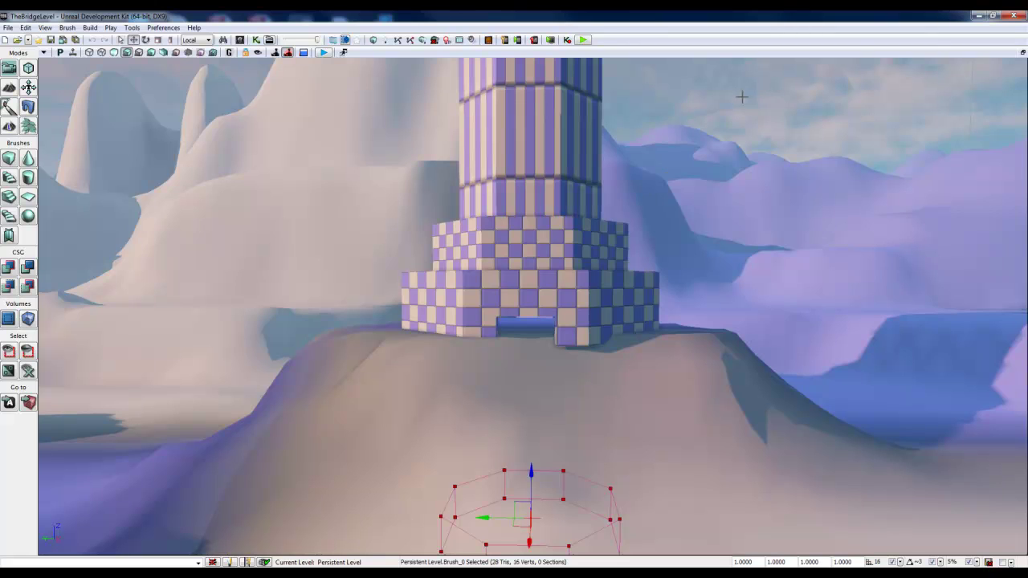
In the front view, box-select all of the tower's brushes without the builder brush.
left_click(1022, 53)
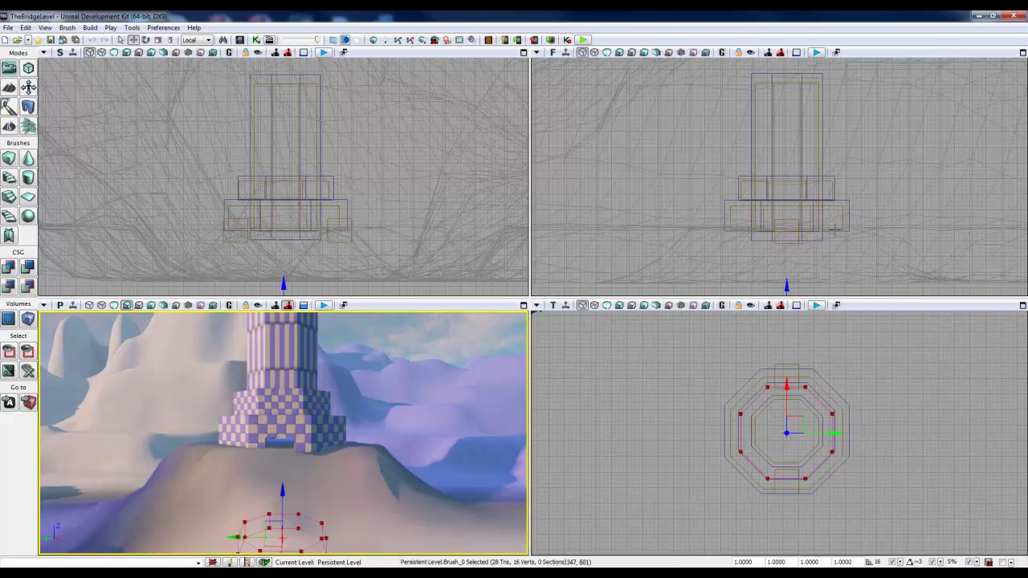
scroll(823, 257, "up", 2)
left_click_drag(823, 258, 843, 159)
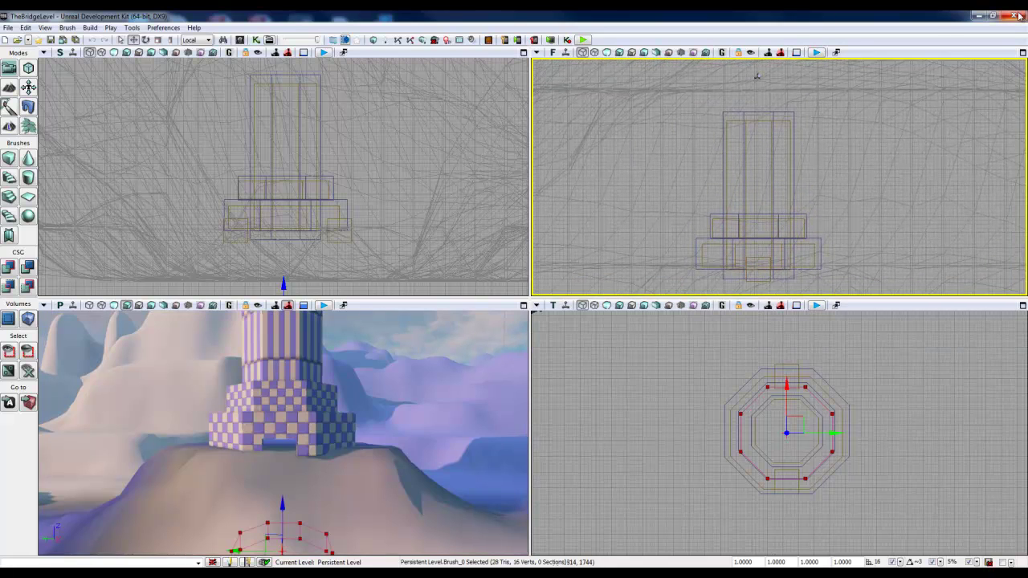
left_click(1022, 53)
left_click_drag(598, 325, 624, 287)
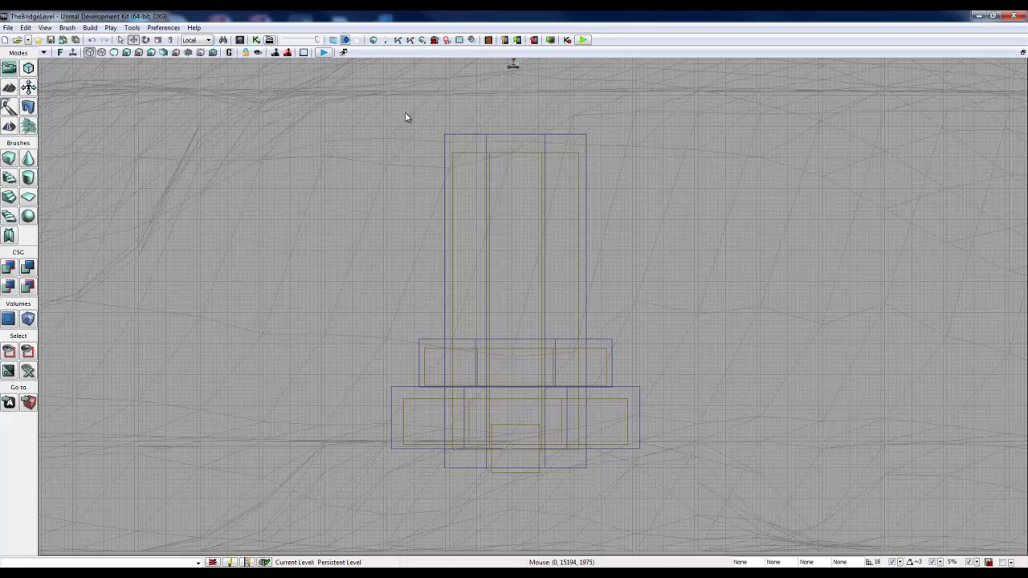
key("space")
mouse_move(379, 101)
left_mouse_down("ctrl+alt")
mouse_move(401, 241)
mouse_move(502, 413)
mouse_move(650, 493)
left_mouse_up("ctrl+alt")
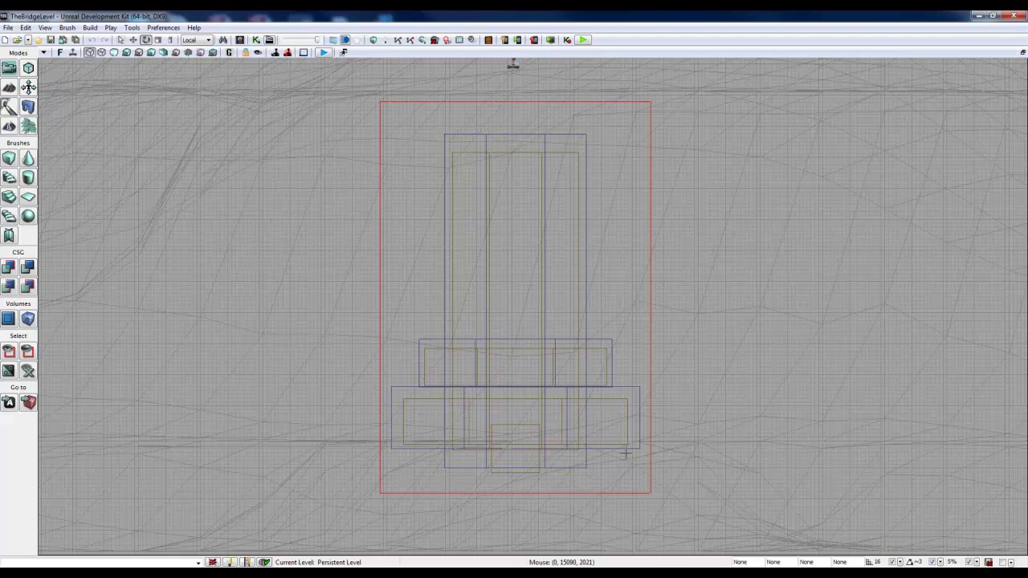
left_click_drag(625, 454, 642, 457, "ctrl+alt")
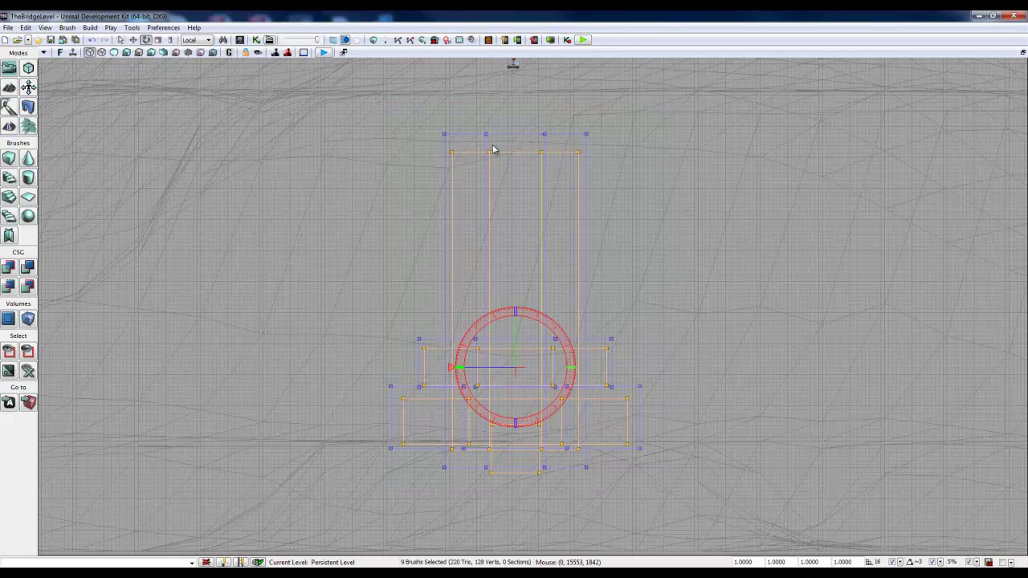
Raise the selected tower brushes slightly so the base sits higher on the hill.
key("space")
key("space")
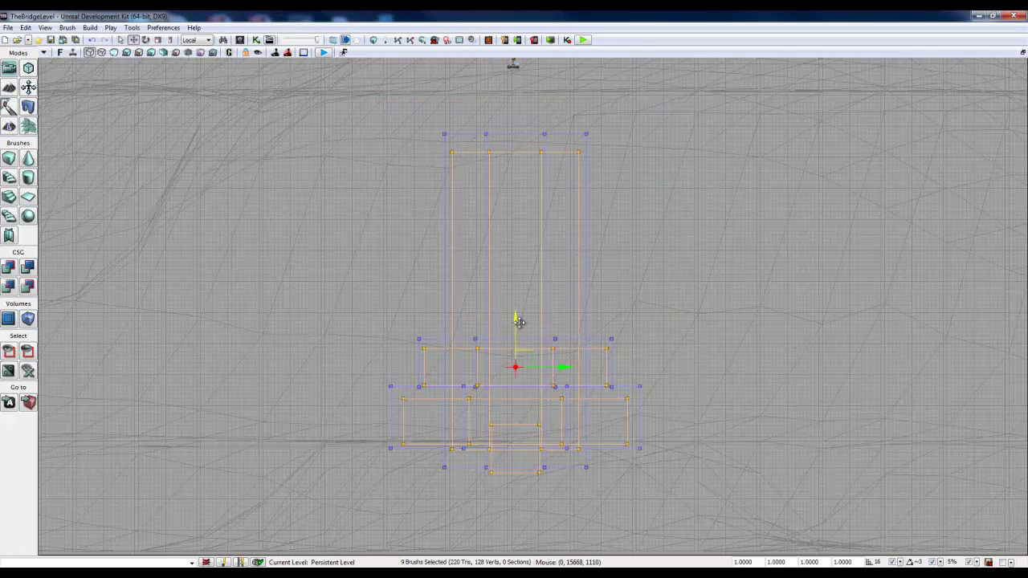
left_click_drag(516, 320, 515, 304)
Rebuild the geometry for the raised tower, close the map check, and enlarge the perspective view of the base.
left_click(1022, 52)
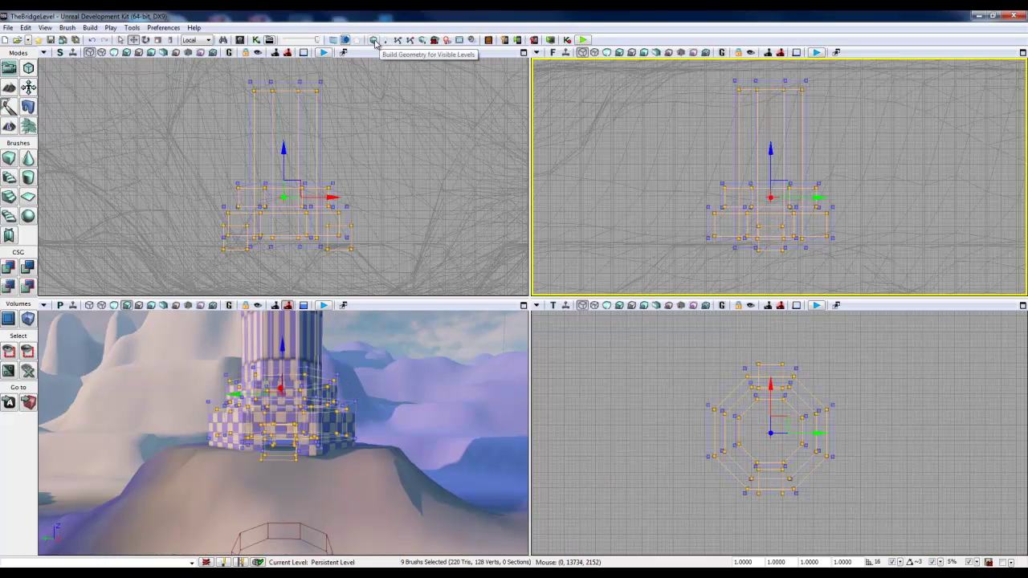
left_click(374, 41)
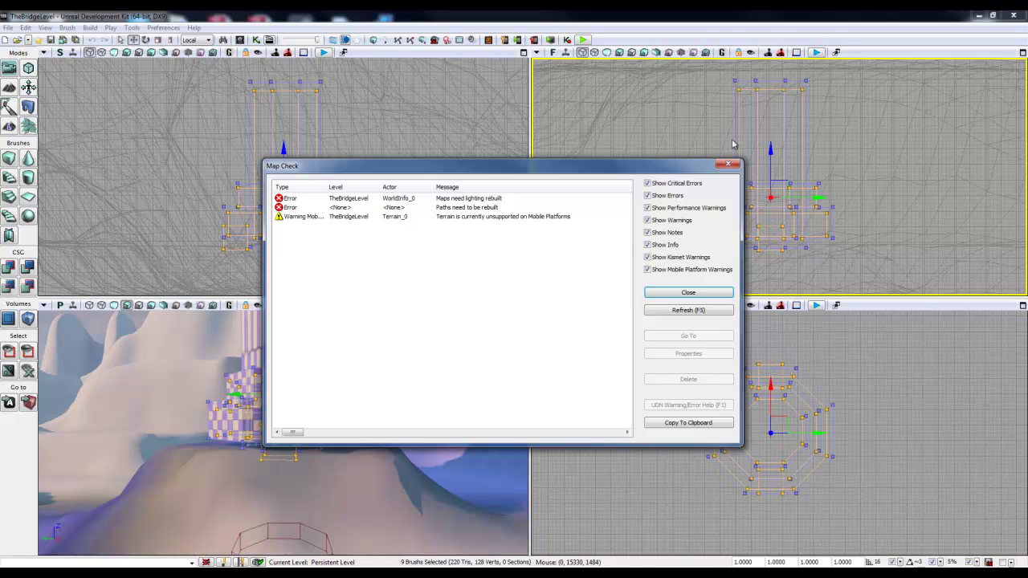
left_click(707, 294)
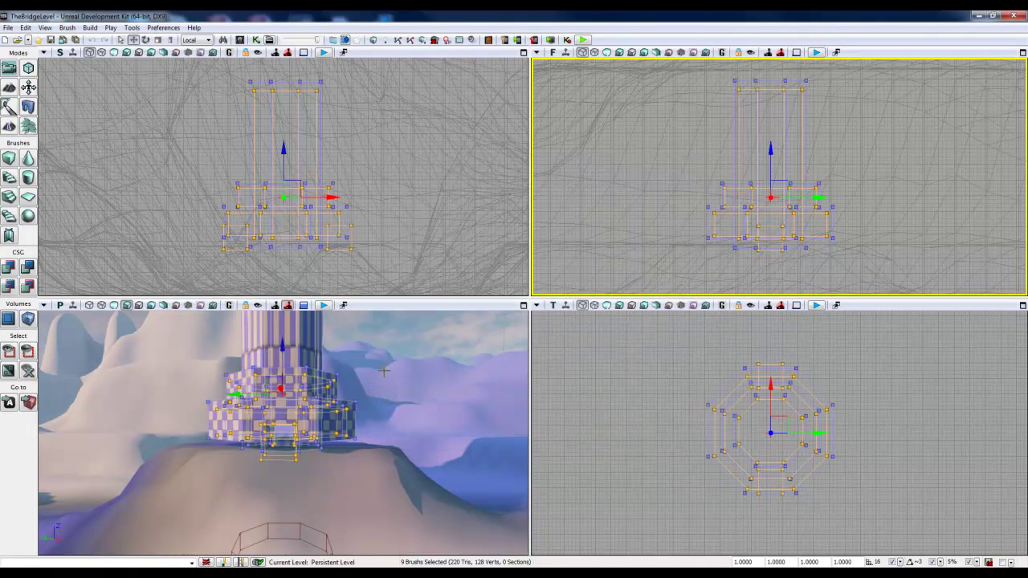
left_click(524, 305)
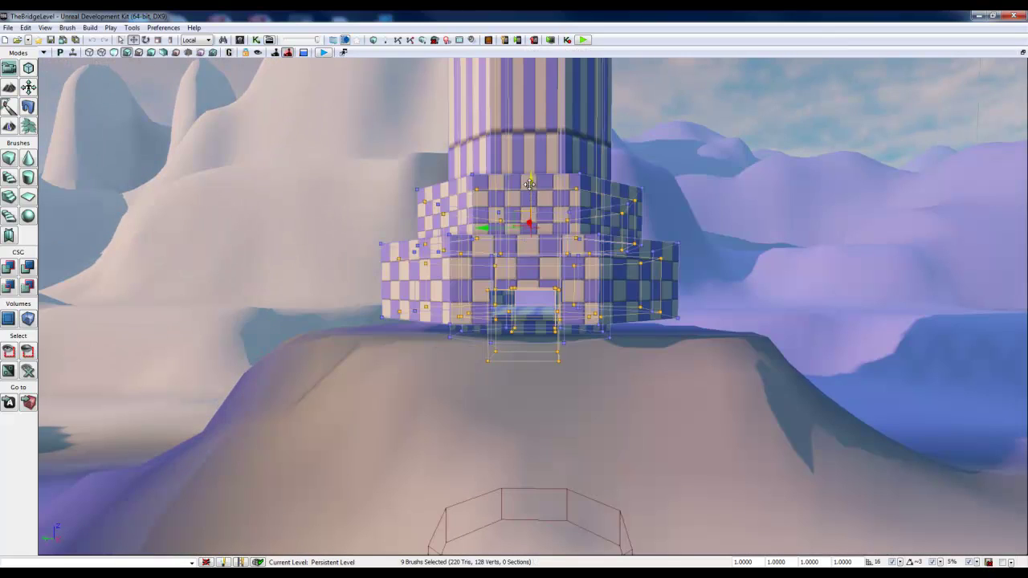
Lower the selected tower brushes slightly onto the hill, rebuild the geometry, and dismiss the map check.
left_click_drag(530, 179, 531, 193)
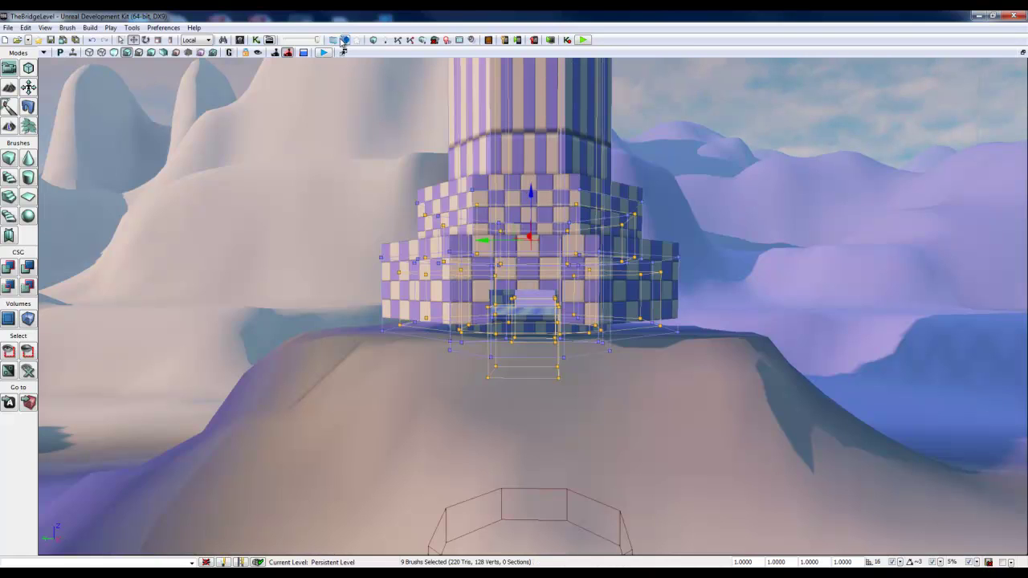
left_click(373, 42)
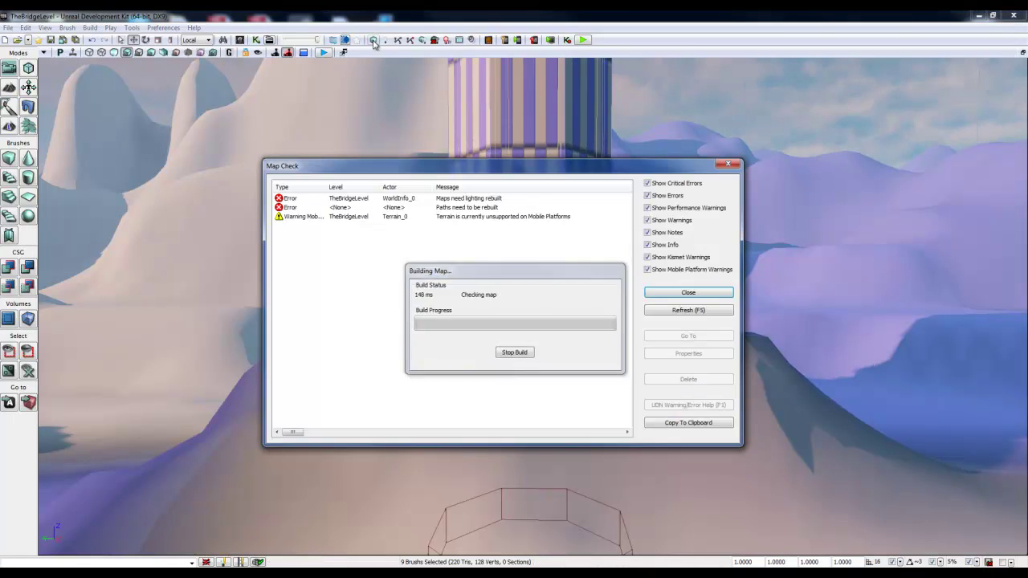
left_click(683, 294)
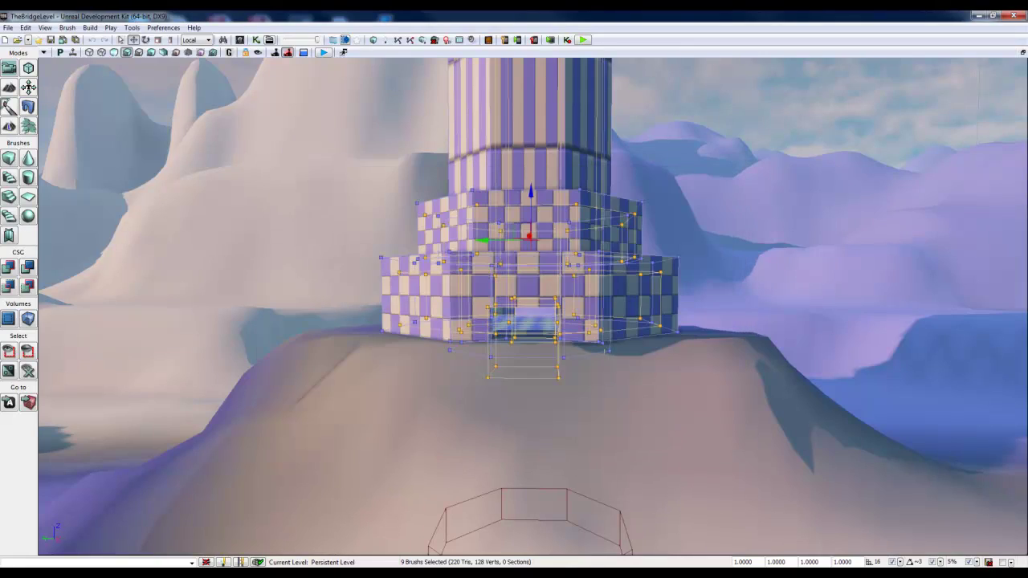
Inspect the tower base's door opening and hollow interior up close to check how they meet the ground.
mouse_move(606, 350)
right_mouse_down()
mouse_move(612, 335)
mouse_move(609, 374)
mouse_move(608, 364)
right_mouse_up()
key("w")
key("w")
key("w")
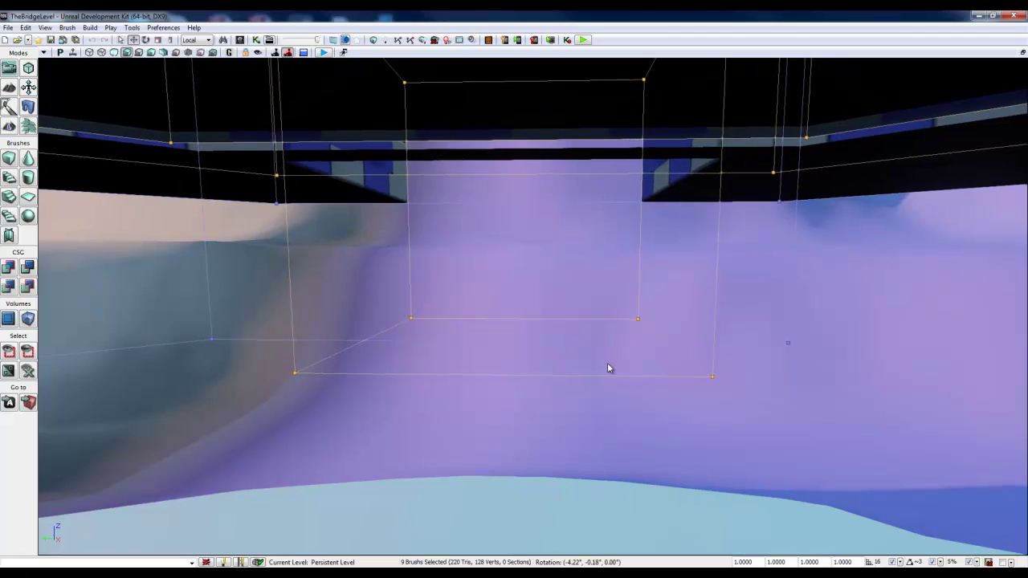
mouse_move(608, 368)
left_mouse_down()
mouse_move(619, 305)
mouse_move(613, 316)
left_mouse_up()
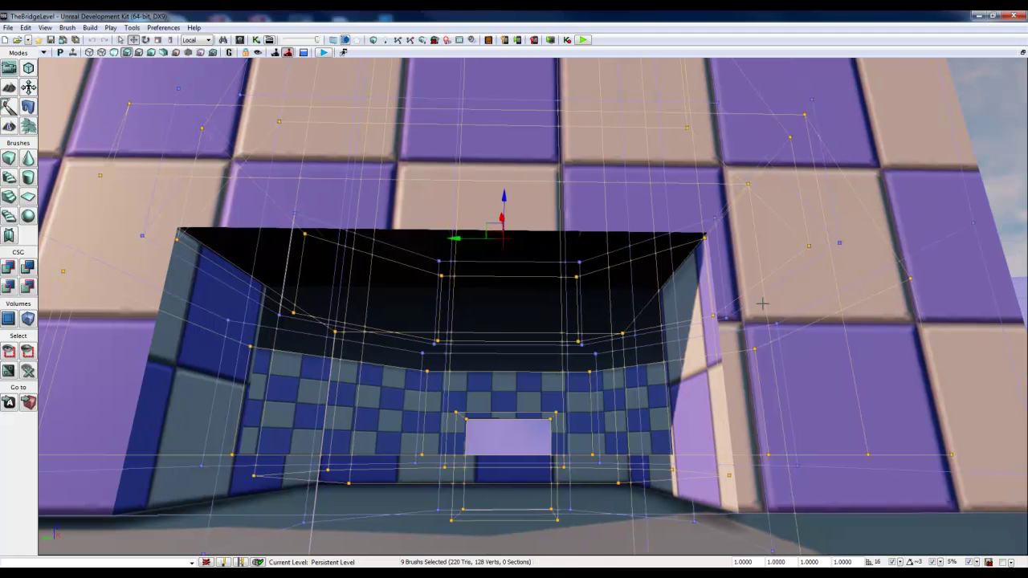
left_click_drag(762, 303, 760, 308)
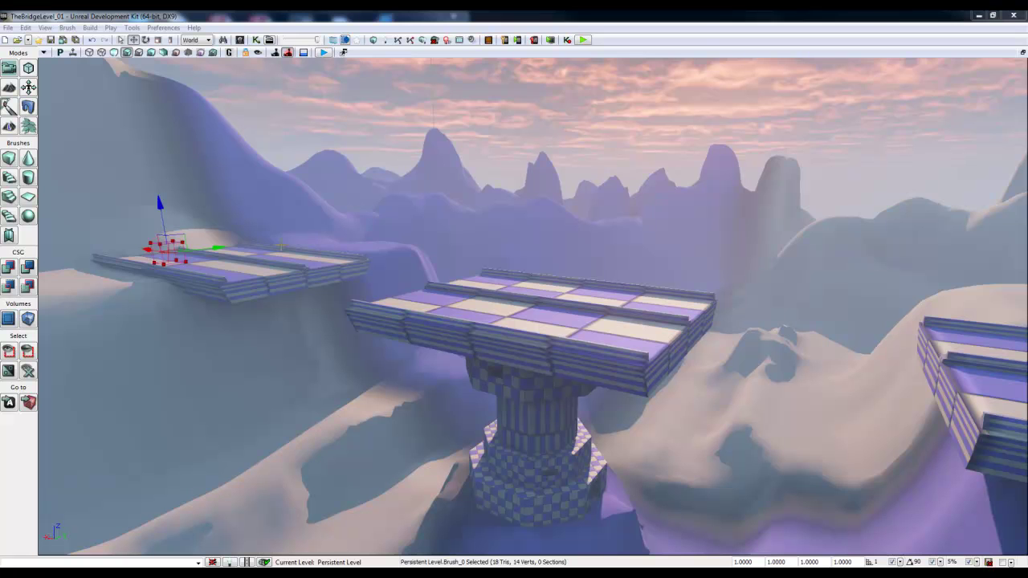
Examine the broken bridge platforms above the tower and where the far platform meets the mountainside.
right_click_drag(282, 246, 257, 243)
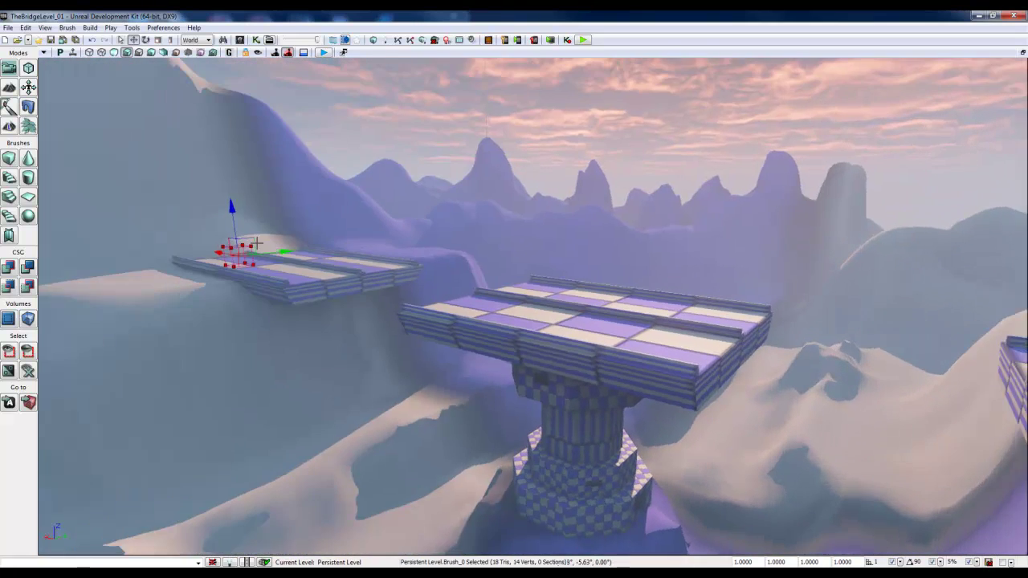
left_click_drag(257, 243, 238, 240)
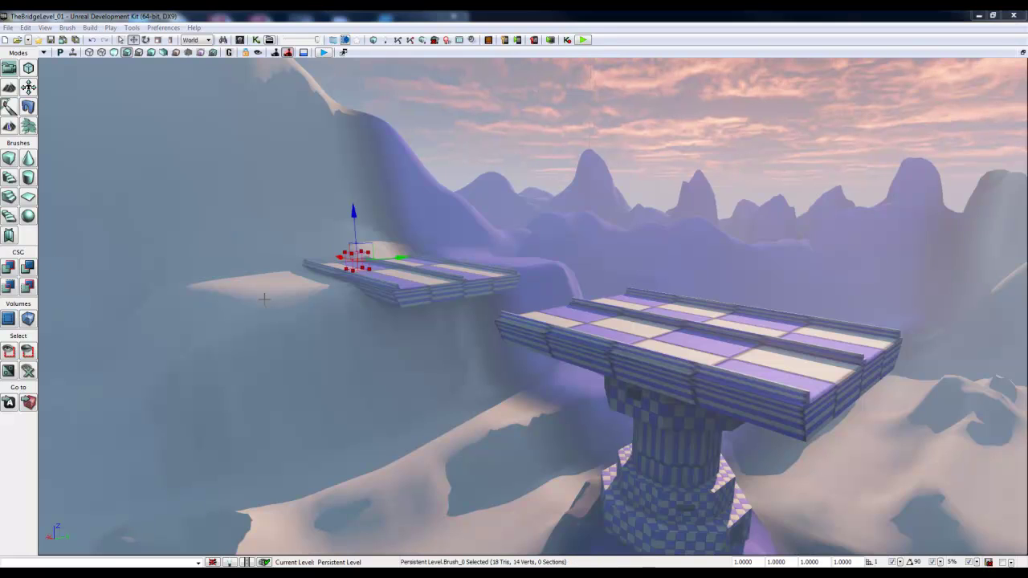
mouse_move(445, 300)
right_mouse_down()
mouse_move(471, 281)
mouse_move(429, 264)
mouse_move(381, 275)
mouse_move(441, 301)
right_mouse_up()
key("w")
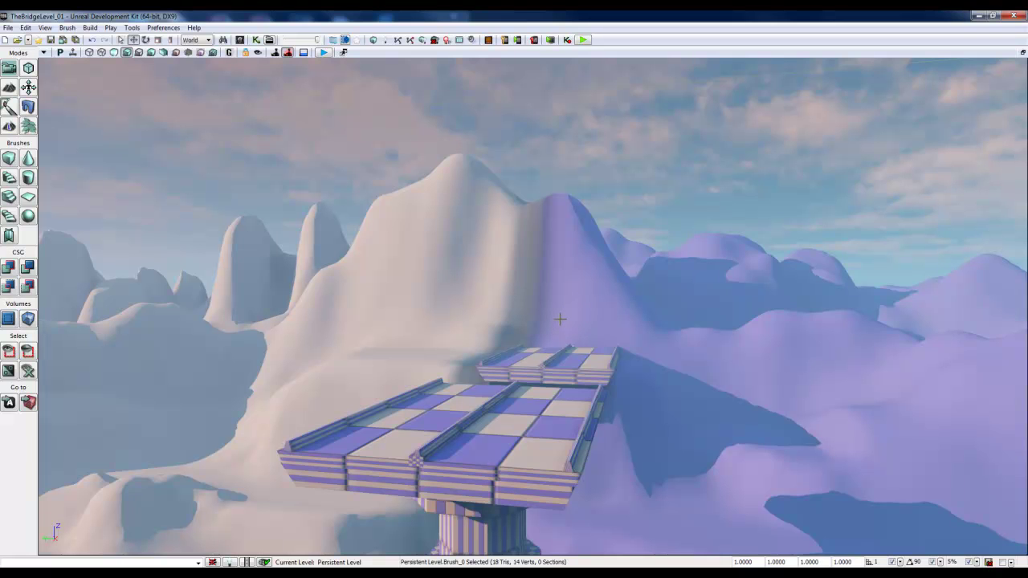
right_click_drag(561, 318, 595, 354)
key("w")
key("s")
key("w")
left_click_drag(593, 354, 900, 401)
mouse_move(900, 401)
right_mouse_down()
mouse_move(261, 422)
mouse_move(236, 384)
mouse_move(164, 387)
mouse_move(94, 358)
mouse_move(496, 450)
mouse_move(409, 390)
mouse_move(538, 501)
right_mouse_up()
left_click_drag(537, 501, 526, 331)
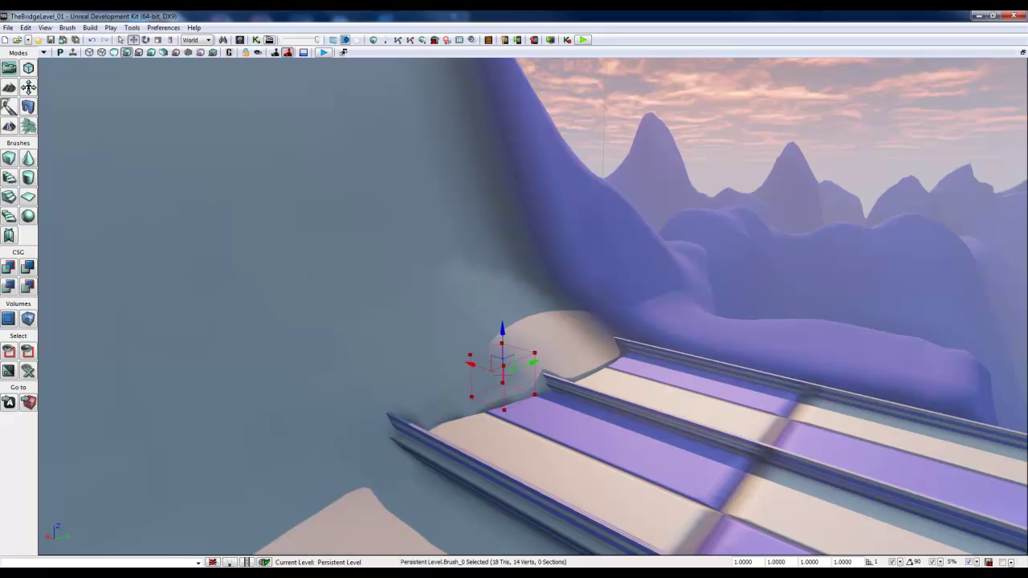
Reshape the builder brush into a cylinder and rotate it so its octagonal faces stand upright across the bridge deck.
left_click(28, 180)
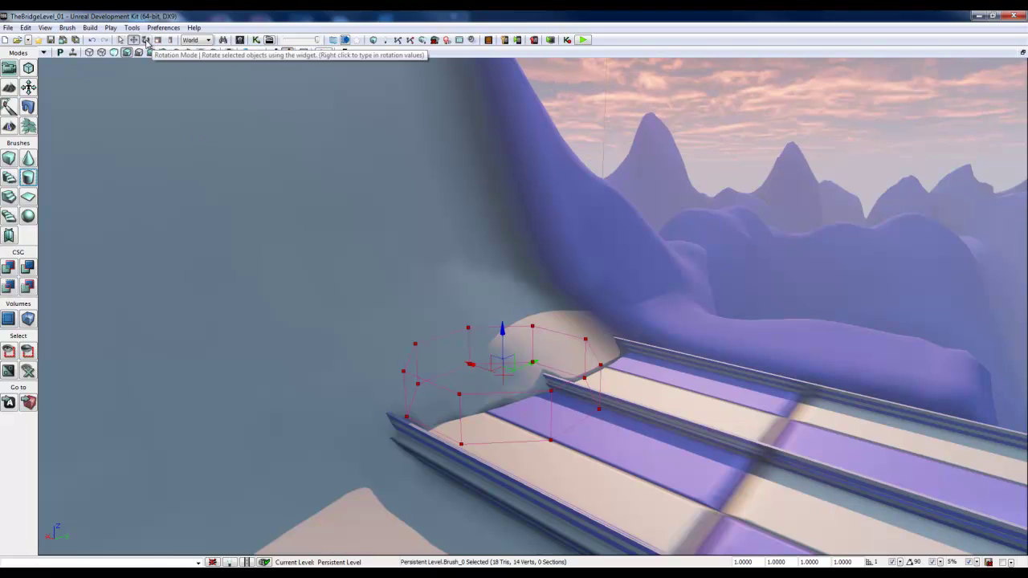
left_click(146, 40)
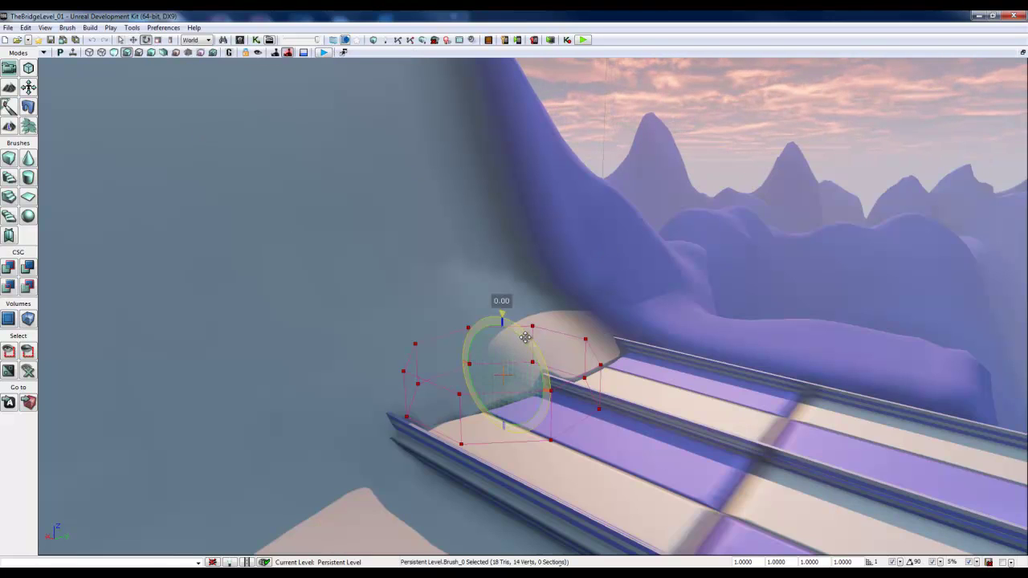
mouse_move(526, 338)
left_mouse_down()
mouse_move(408, 214)
mouse_move(433, 262)
mouse_move(420, 223)
left_mouse_up()
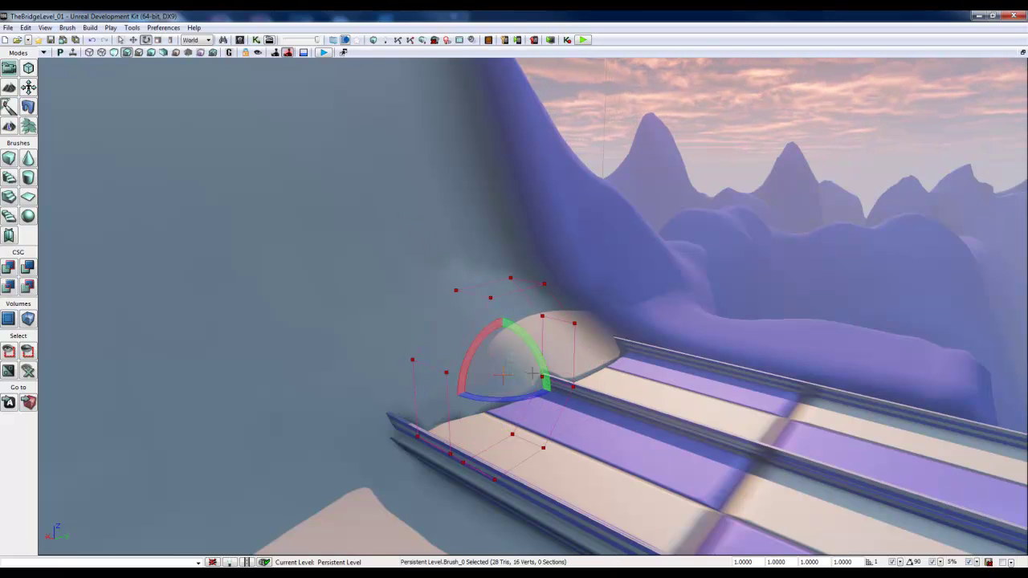
Scale the cylinder builder brush uniformly until its octagon extends moderately past both sides of the bridge deck in the front view.
key("space")
key("space")
key("space")
key("space")
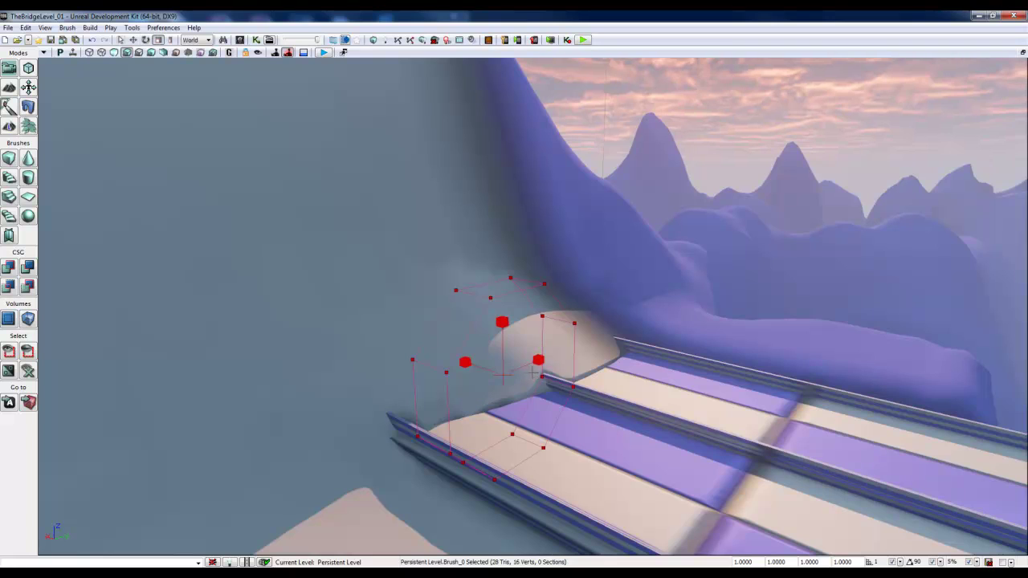
left_click_drag(537, 360, 550, 350)
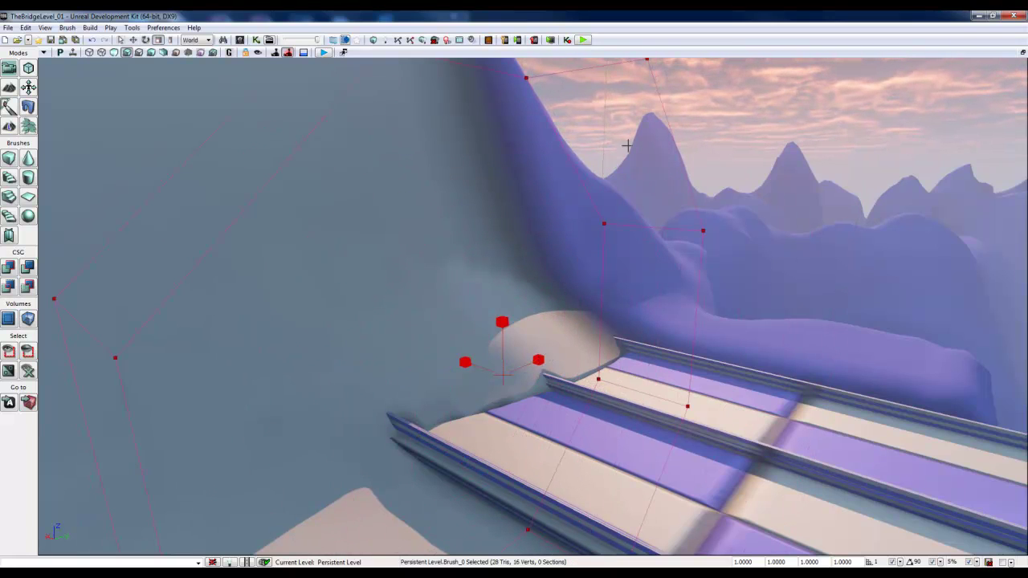
left_click(1023, 52)
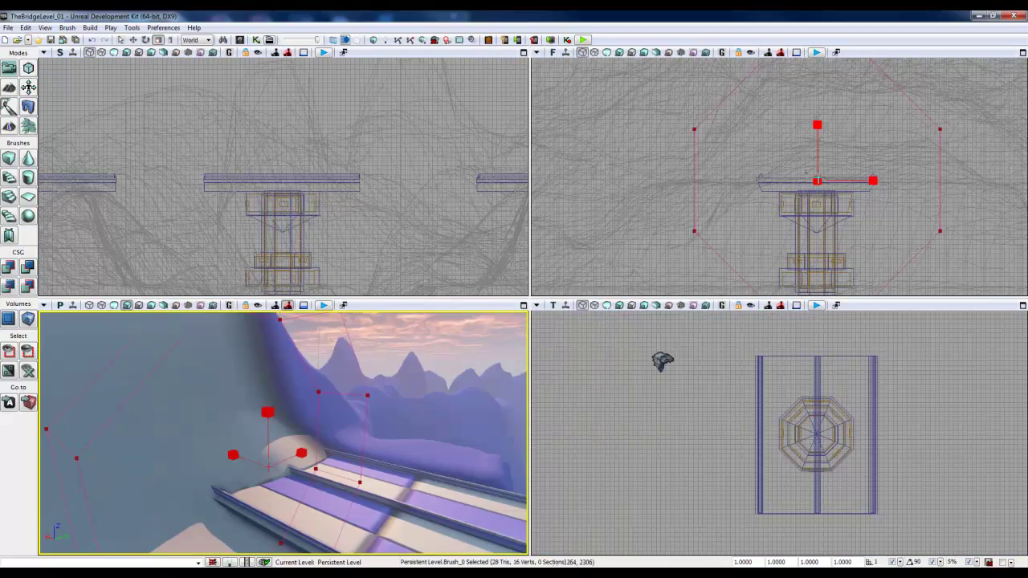
left_click(1022, 52)
left_click_drag(790, 143, 770, 157)
scroll(671, 290, "down", 1)
left_click_drag(671, 290, 646, 322)
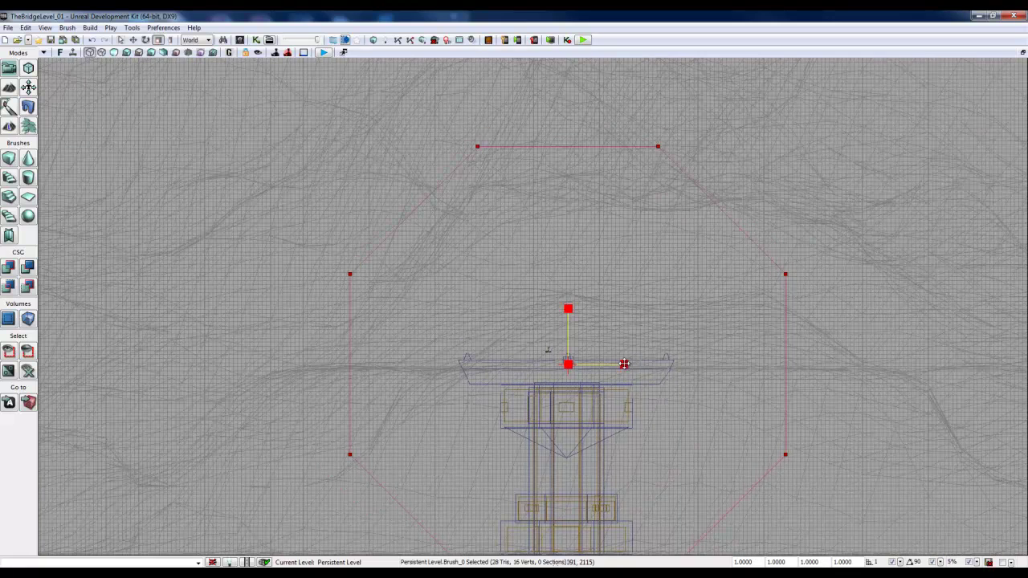
left_click_drag(624, 365, 623, 364)
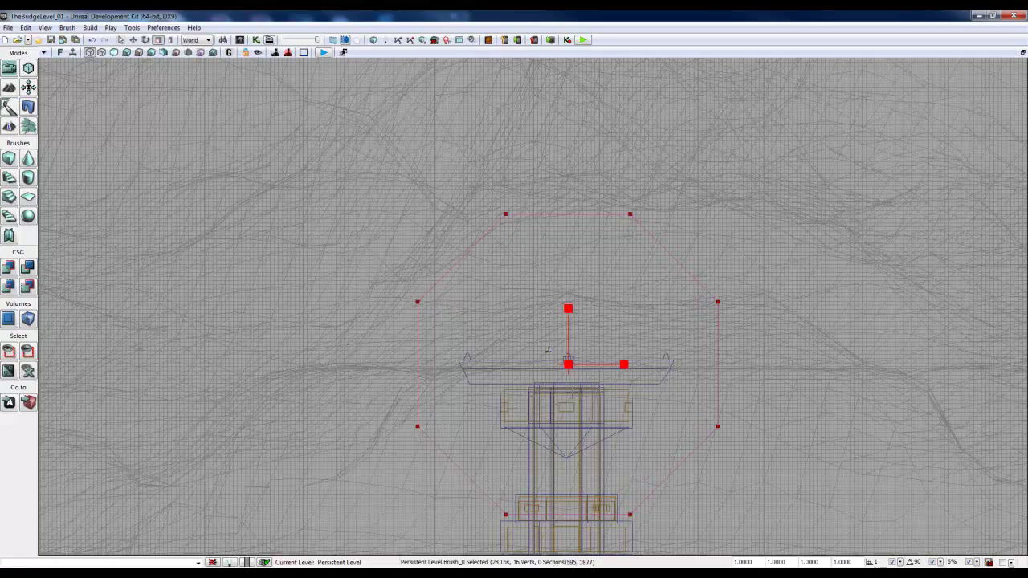
In Geometry Mode, delete the two bottom corner vertices of the octagonal builder brush to flatten its underside.
right_click_drag(811, 409, 801, 292)
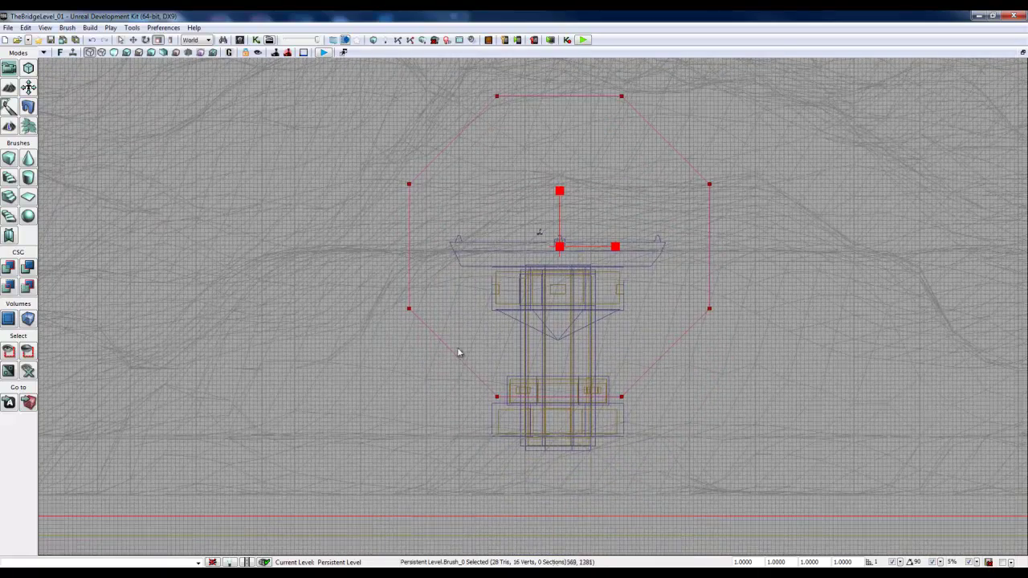
left_click_drag(369, 287, 356, 305)
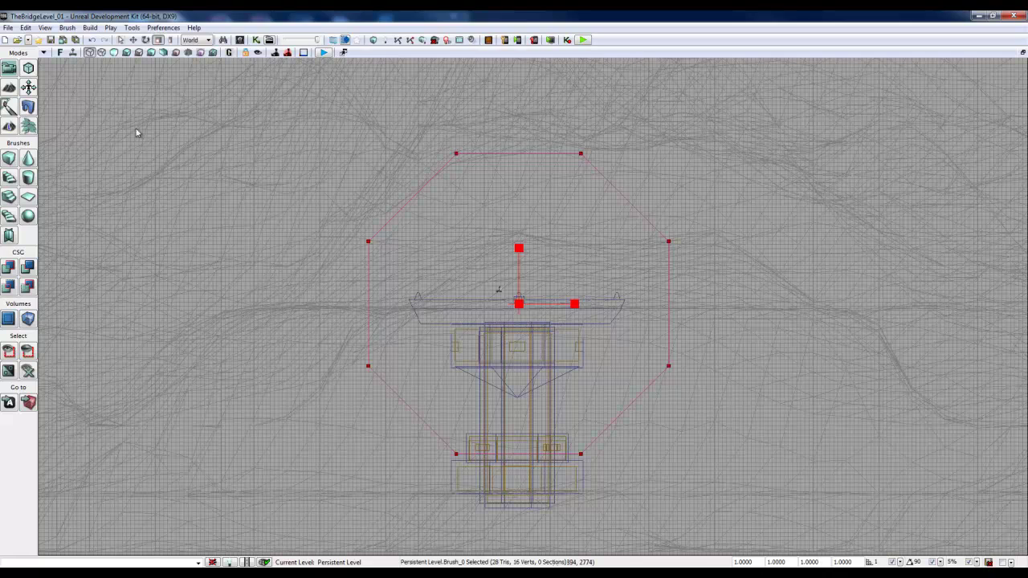
left_click(29, 69)
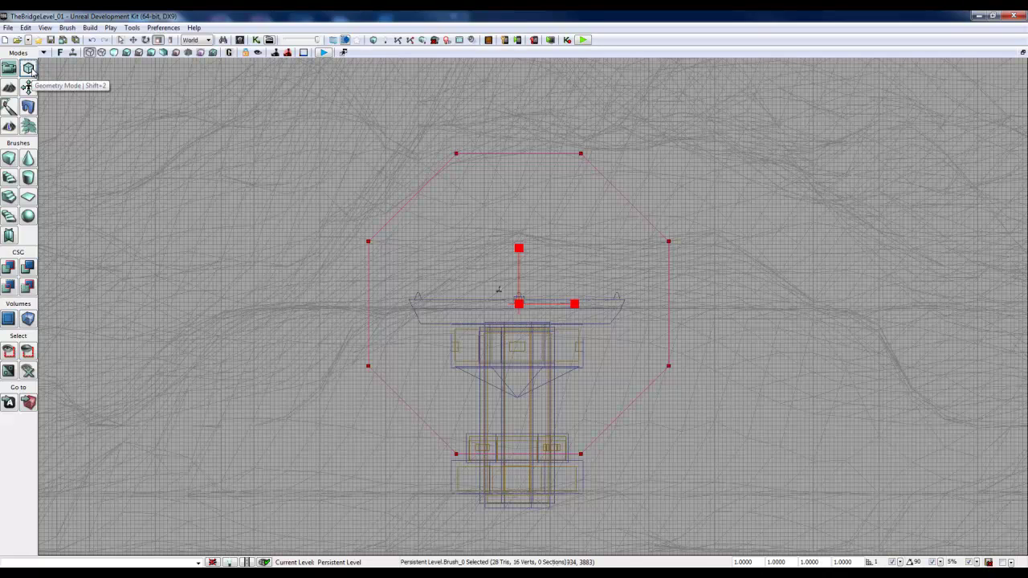
left_click_drag(419, 329, 398, 245)
left_click_drag(424, 403, 459, 422)
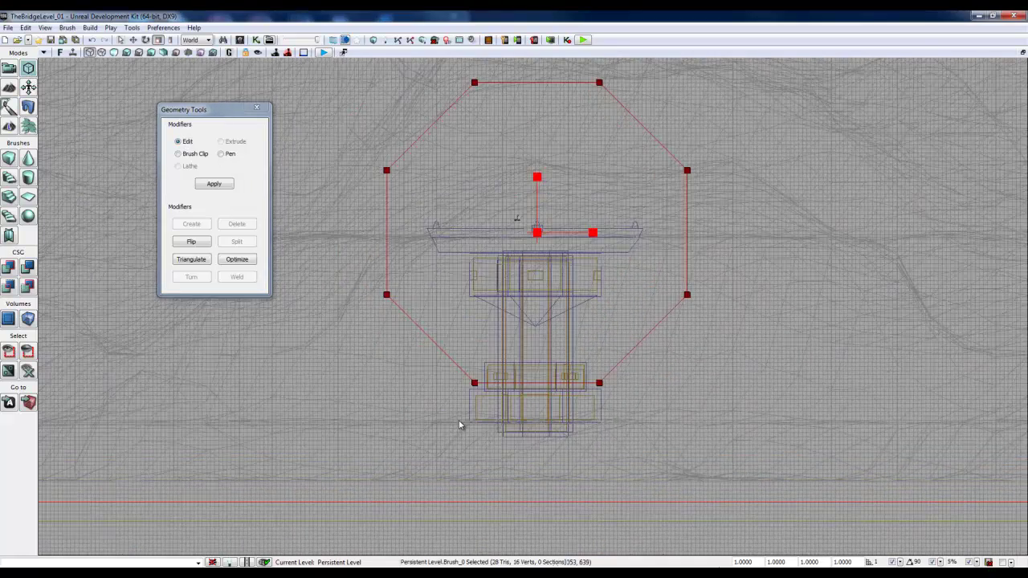
scroll(460, 424, "up", 3)
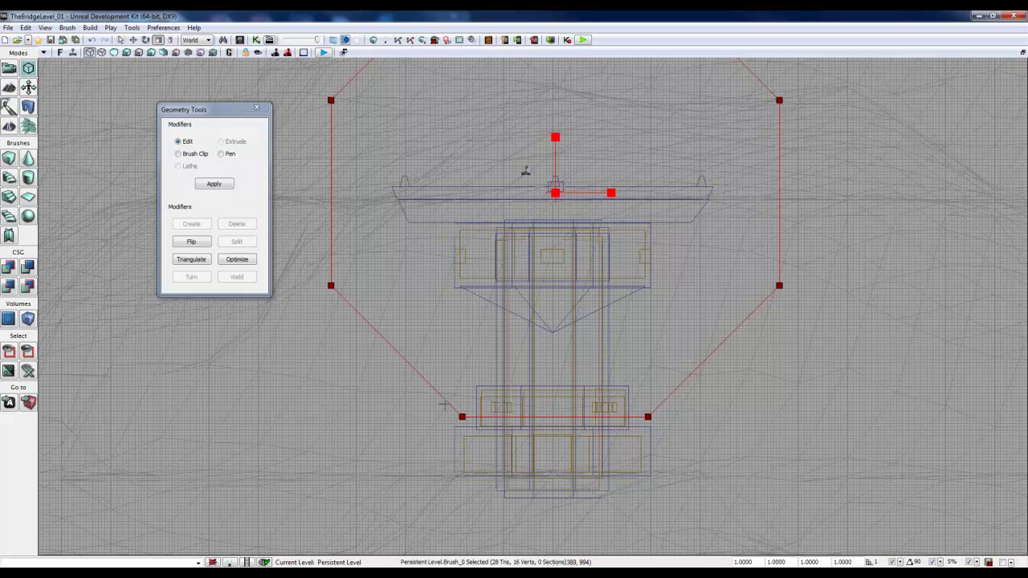
left_click(462, 416)
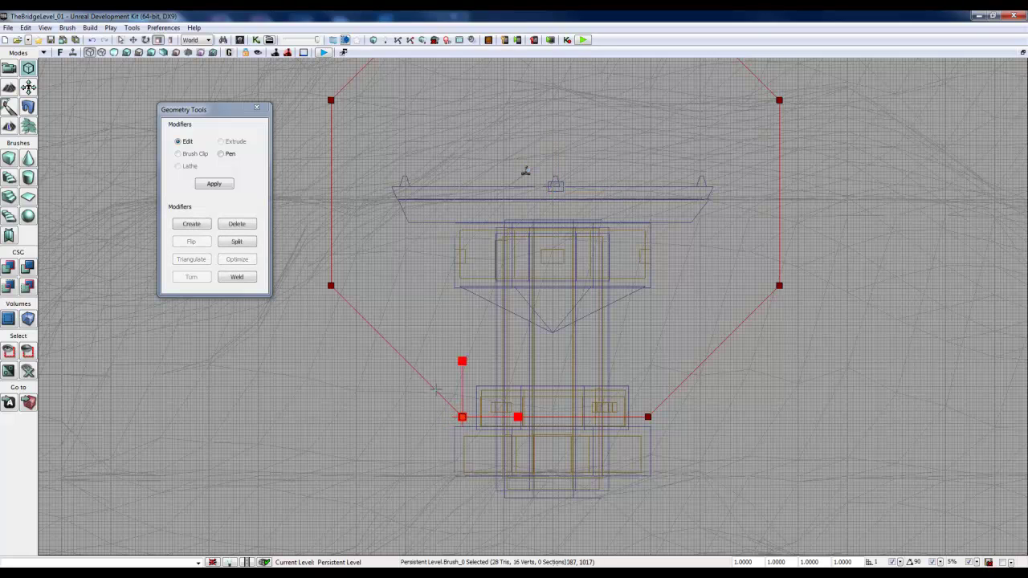
left_click(239, 225)
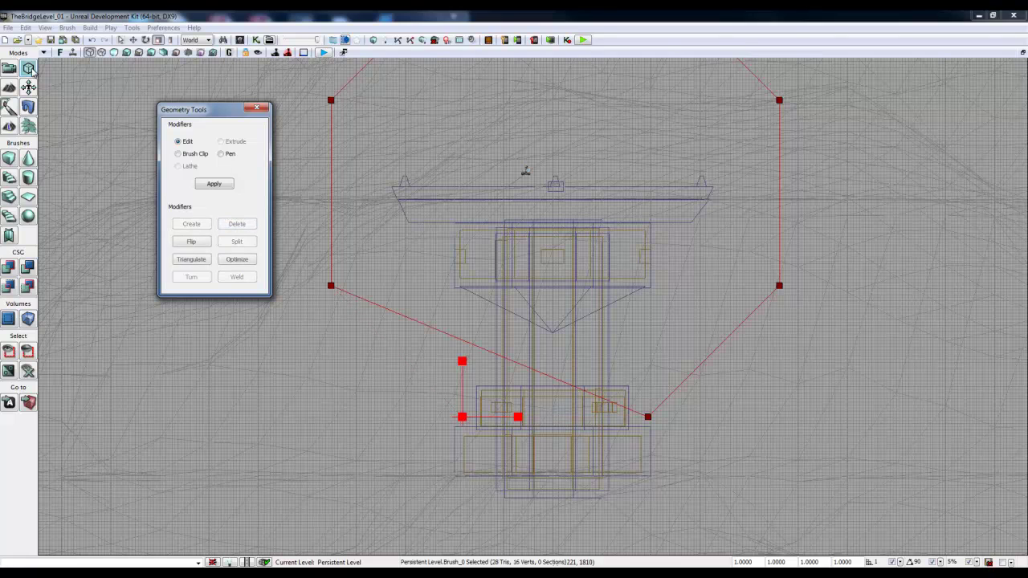
left_click(648, 417)
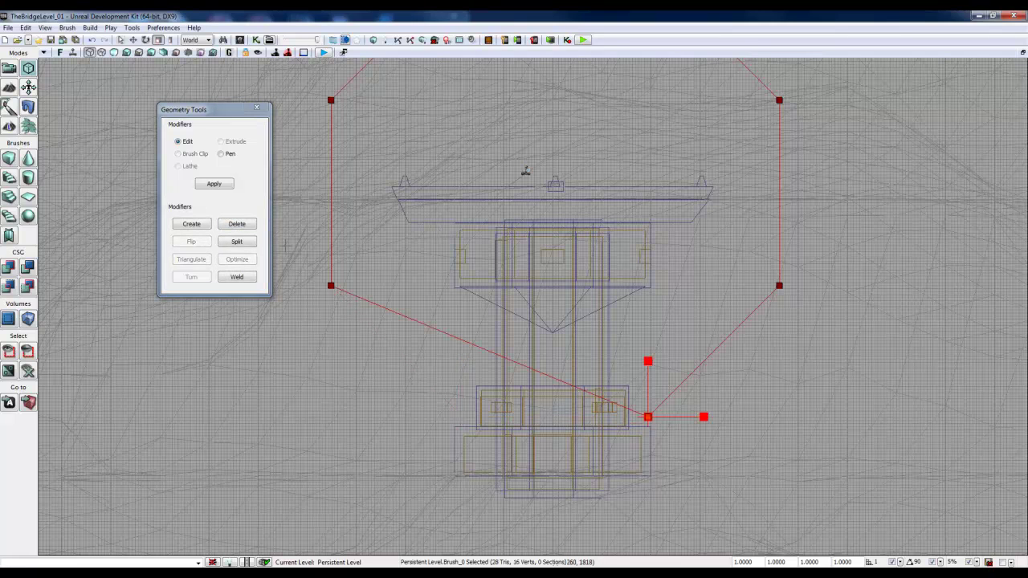
left_click(243, 228)
left_click_drag(663, 267, 783, 417)
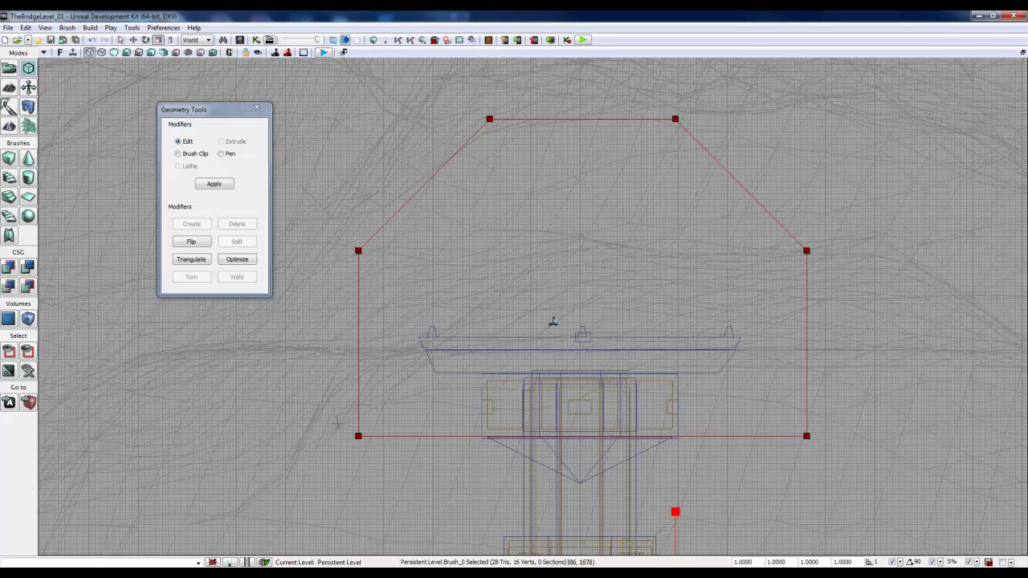
Box-select the vertices along the builder brush's flat bottom edge and raise them slightly along the world vertical axis.
mouse_move(337, 424)
left_mouse_down("ctrl+alt")
mouse_move(432, 459)
mouse_move(845, 470)
left_mouse_up("ctrl+alt")
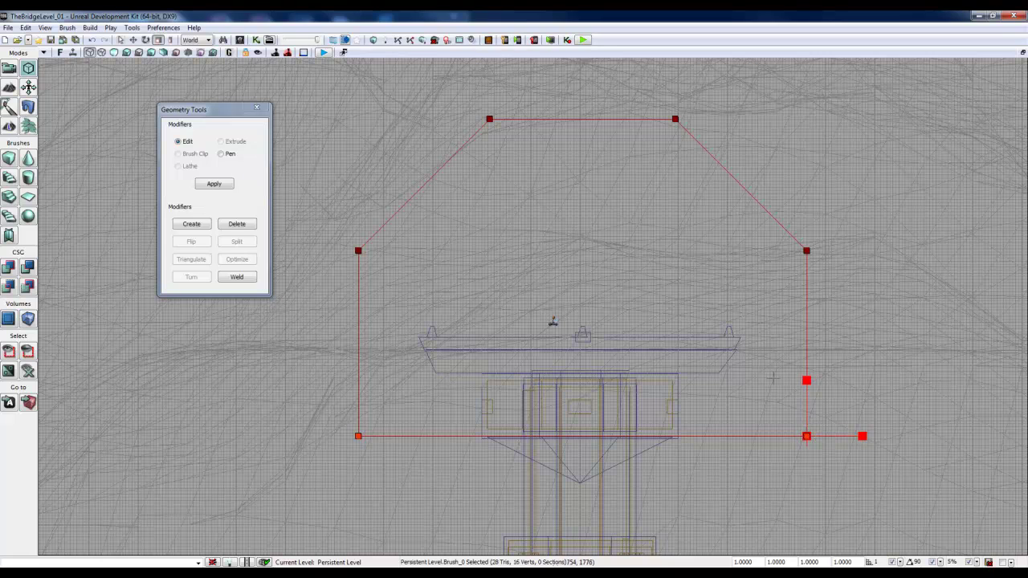
left_click(201, 39)
left_click(203, 58)
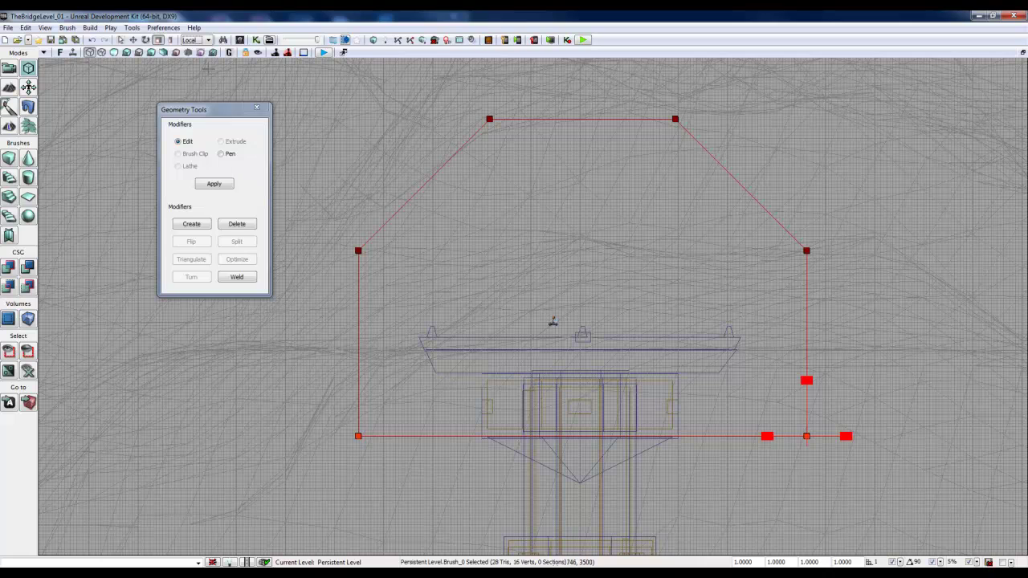
left_click(200, 39)
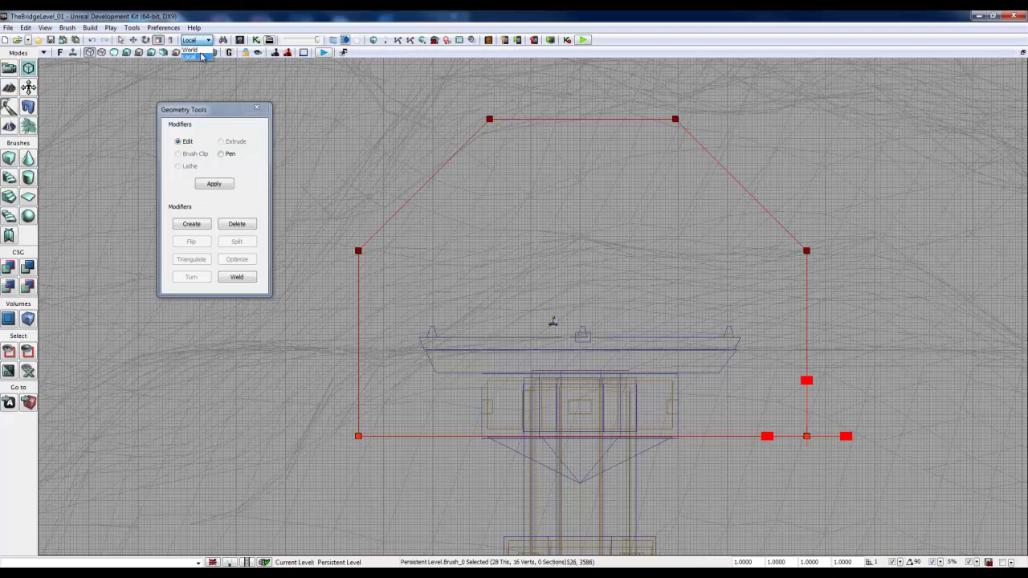
left_click(191, 49)
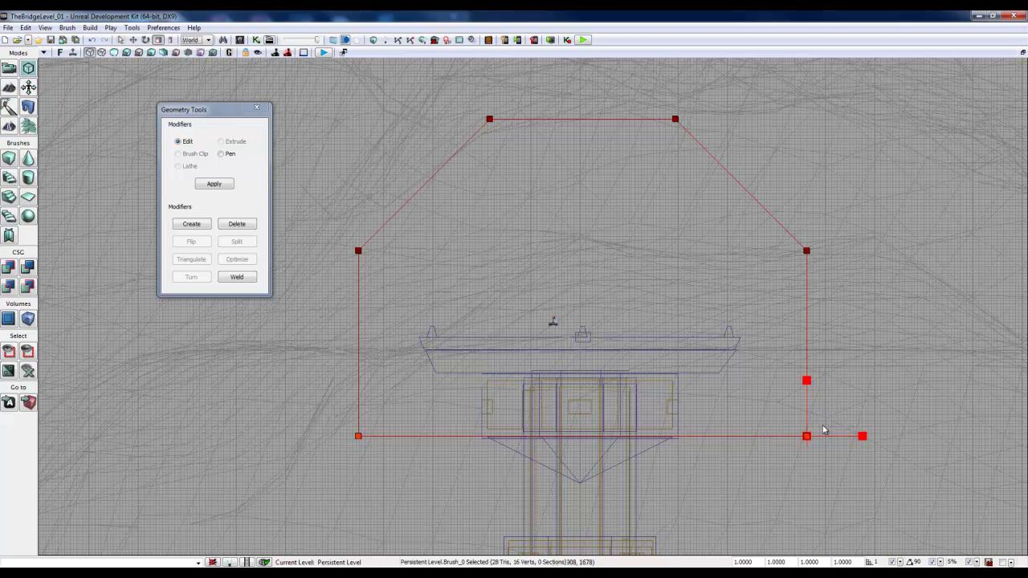
left_click(807, 381)
left_click(133, 39)
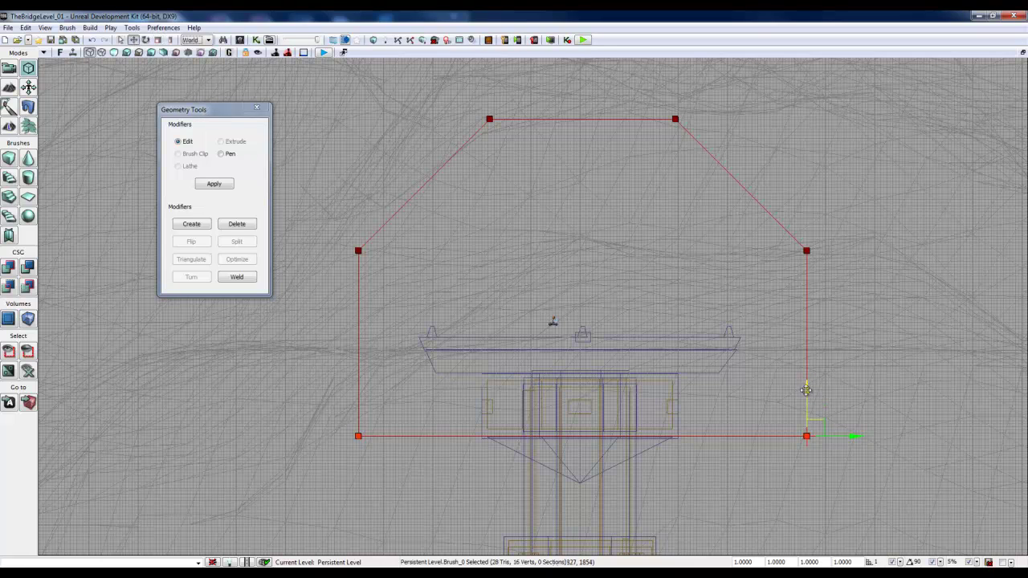
left_click_drag(807, 388, 803, 378)
Select the builder brush's bottom right corner vertices in the front view and pull them outward and slightly down.
left_click(828, 461)
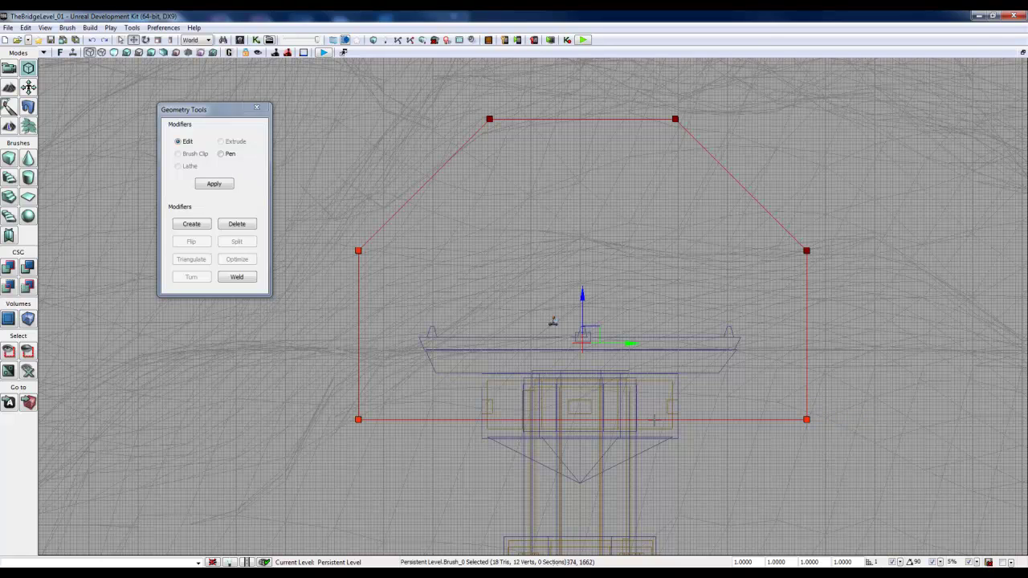
left_click_drag(371, 444, 337, 399, "ctrl+alt")
left_click_drag(830, 408, 765, 438, "ctrl+alt")
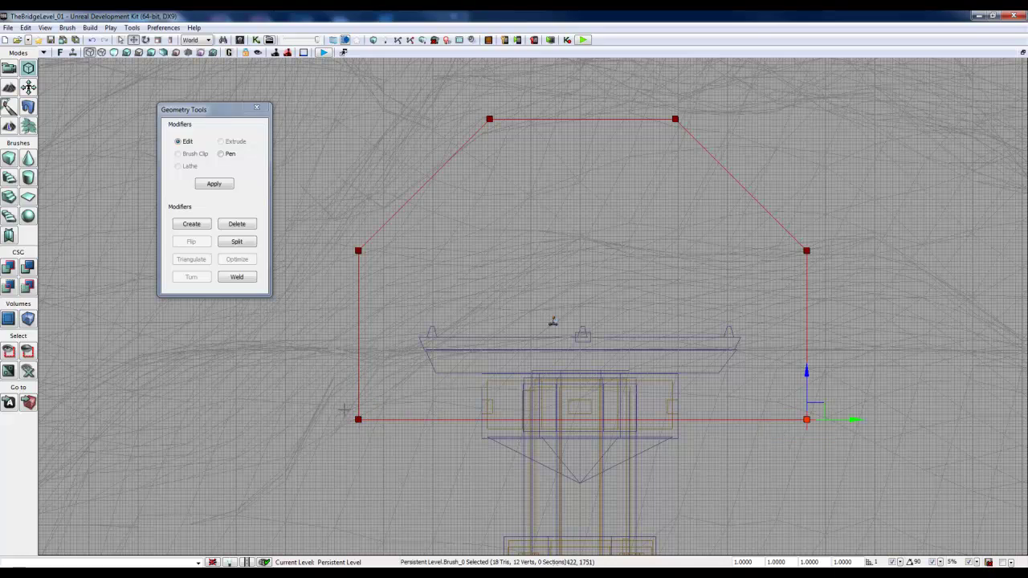
mouse_move(348, 416)
left_mouse_down("ctrl")
mouse_move(364, 429)
mouse_move(339, 393)
mouse_move(463, 453)
left_mouse_up("ctrl")
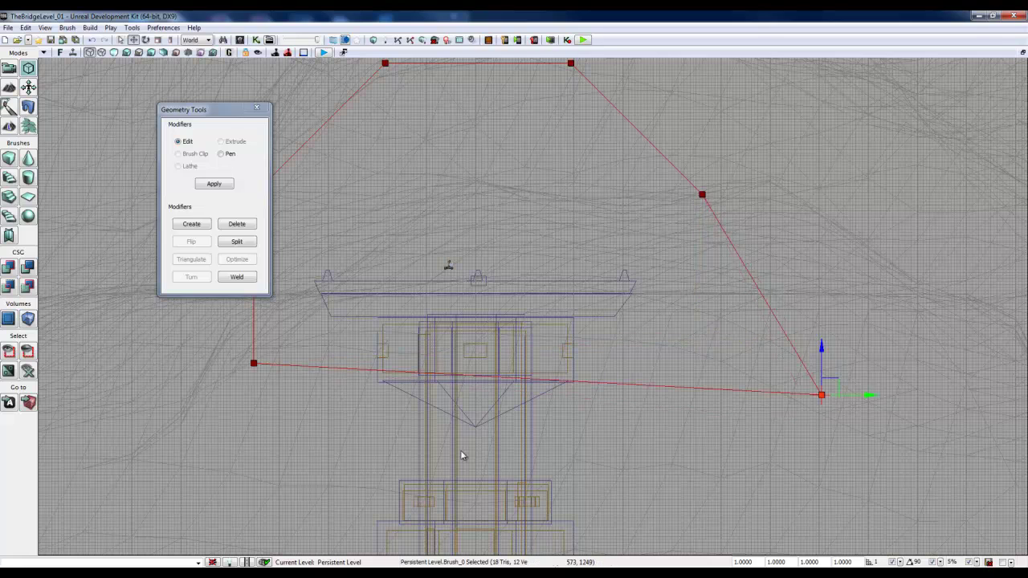
left_click(633, 492)
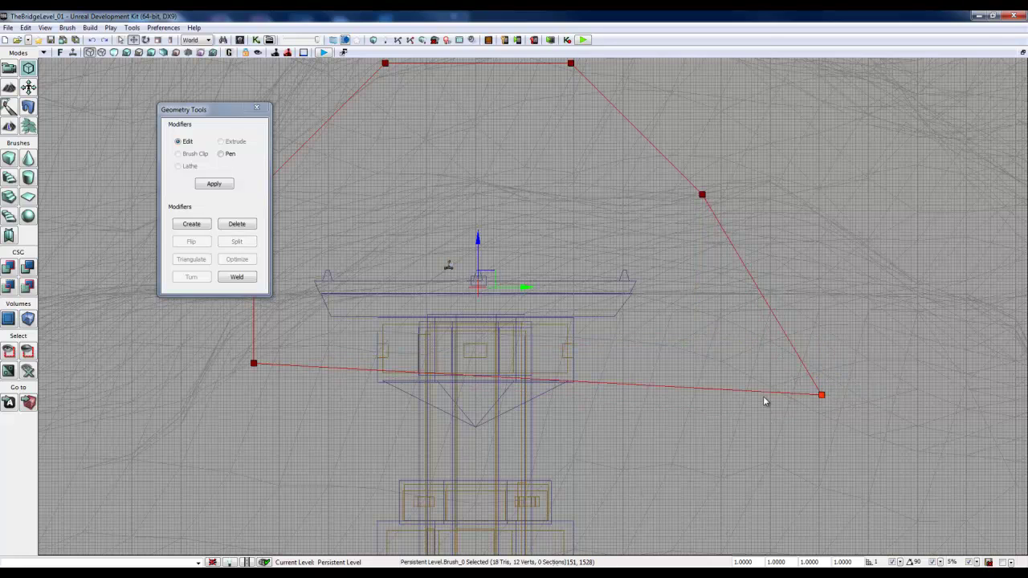
mouse_move(874, 388)
left_mouse_down()
mouse_move(792, 414)
mouse_move(975, 416)
left_mouse_up()
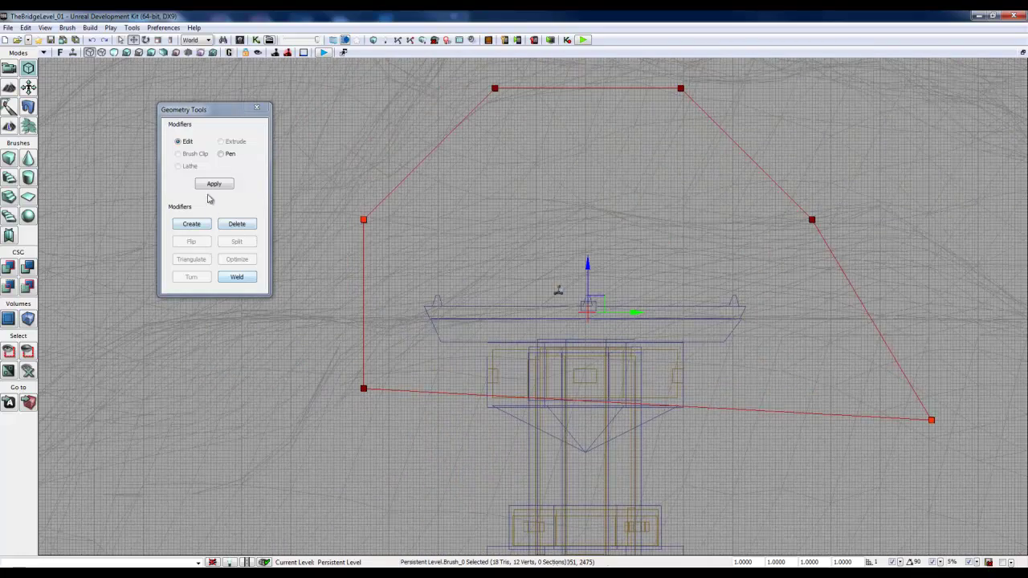
Move the brush outline's lower-right vertex inward and up, squaring it with the vertex above and the lower-left vertex.
left_click(931, 420)
left_click_drag(985, 418, 900, 391)
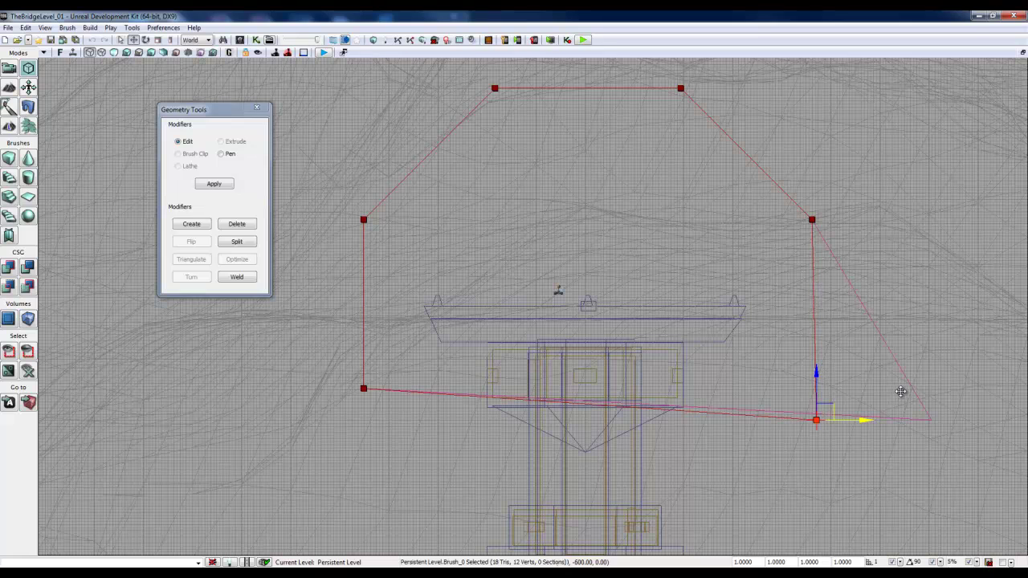
left_click_drag(817, 374, 813, 350)
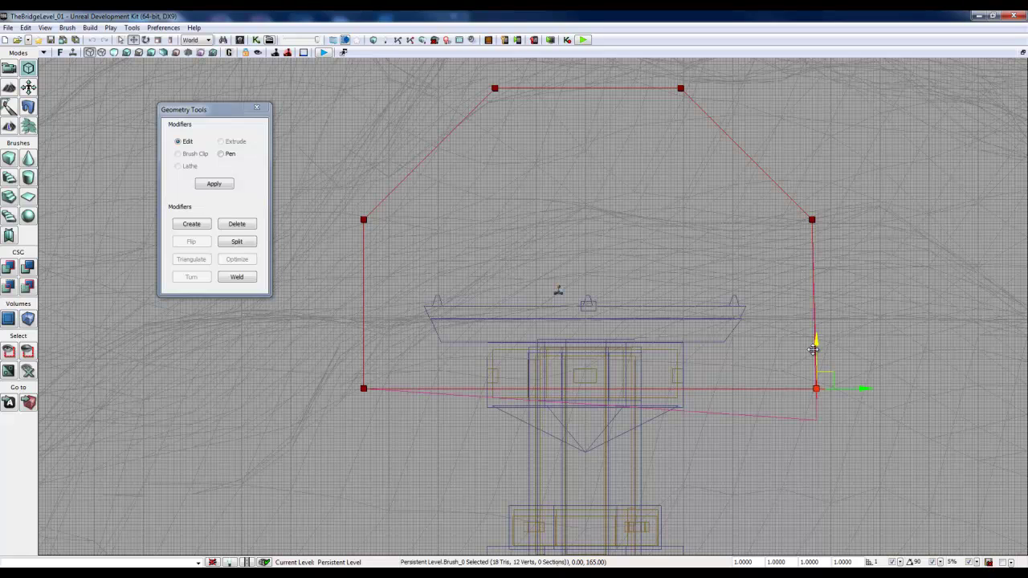
left_click_drag(813, 349, 812, 349)
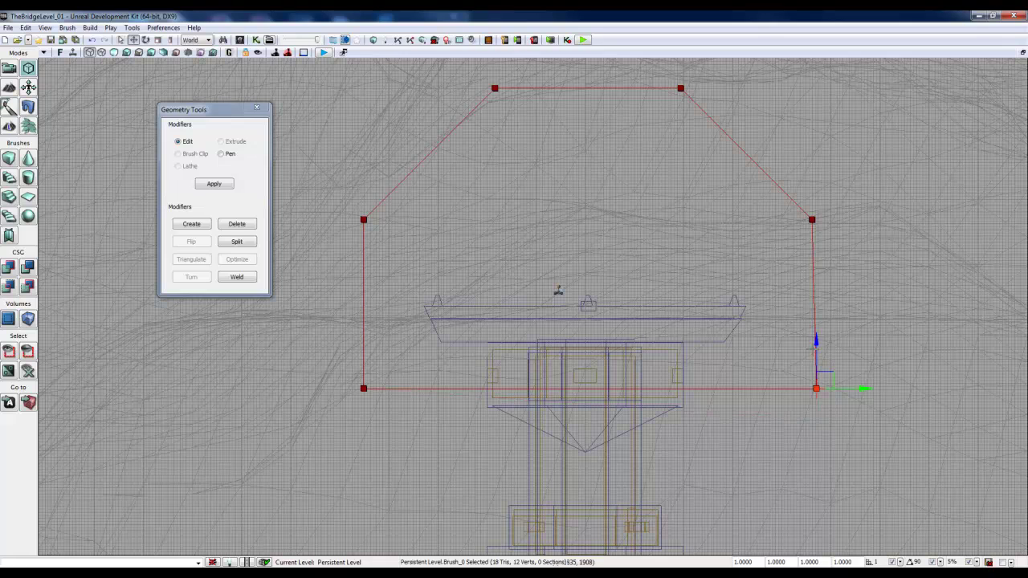
left_click_drag(867, 389, 862, 389)
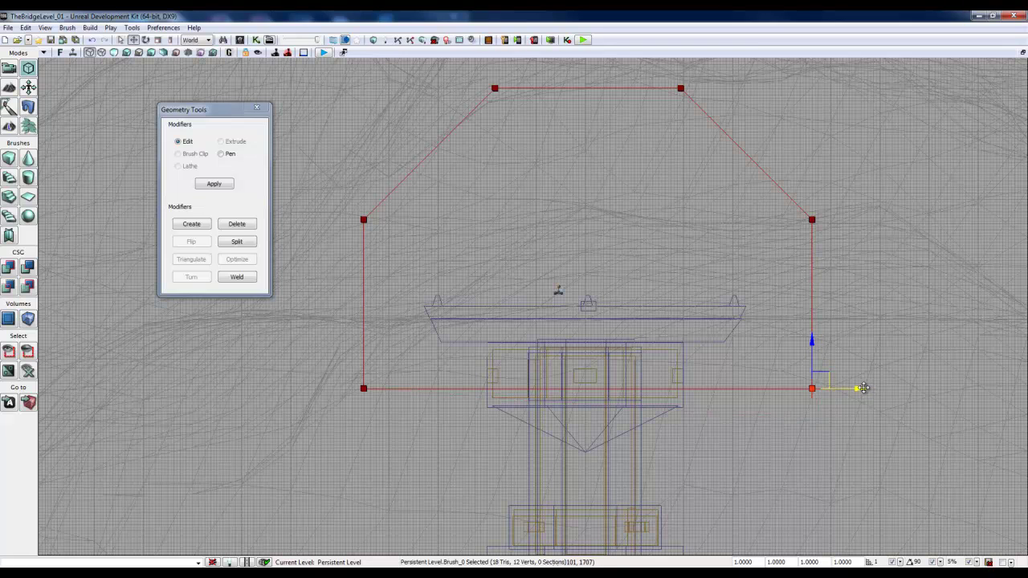
left_click(855, 420)
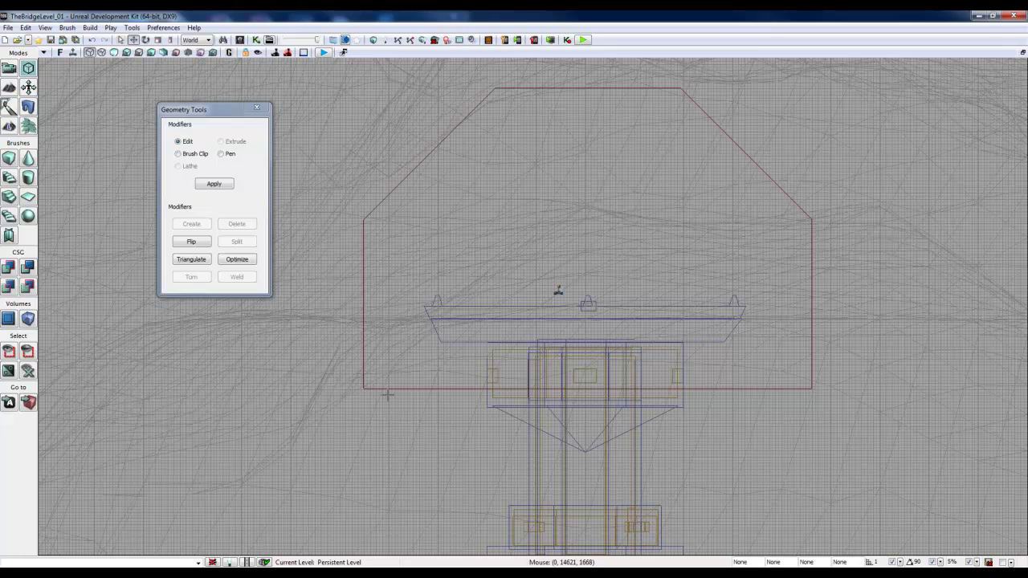
Raise both bottom corners of the brush outline to the bridge deck's level and finish the geometry edit.
left_click(364, 389)
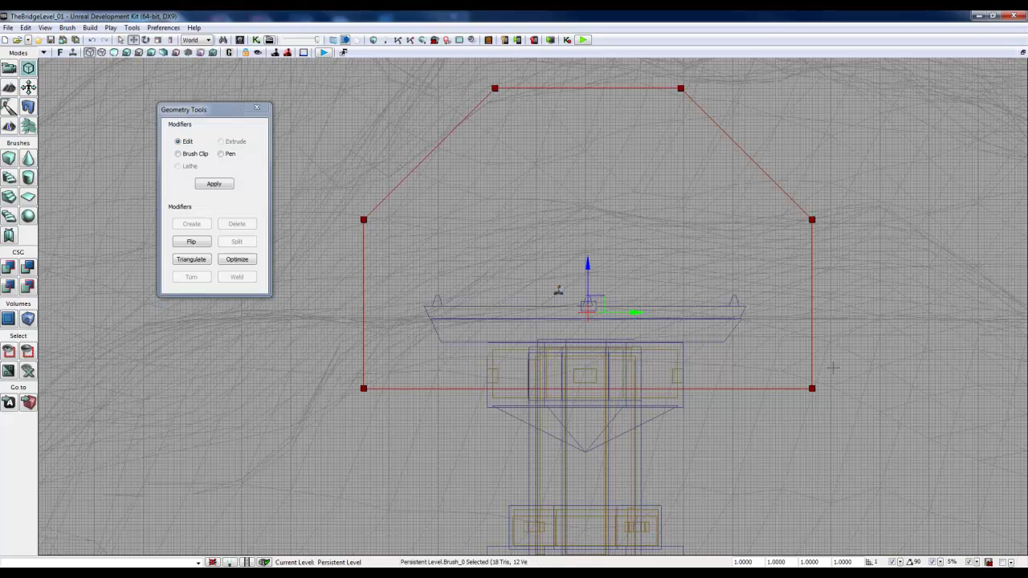
left_click_drag(834, 369, 787, 408, "ctrl+alt")
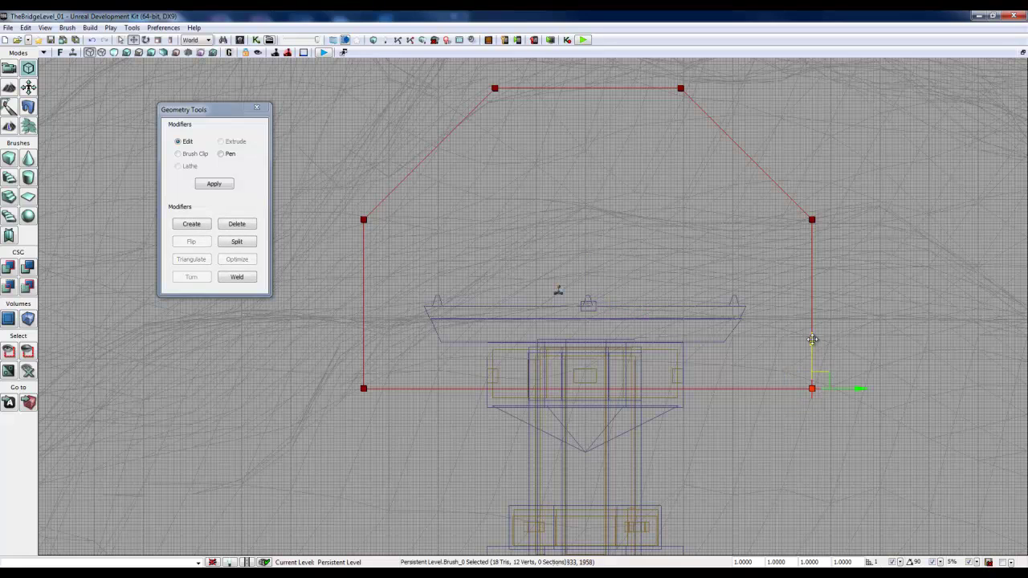
left_click_drag(813, 339, 797, 293)
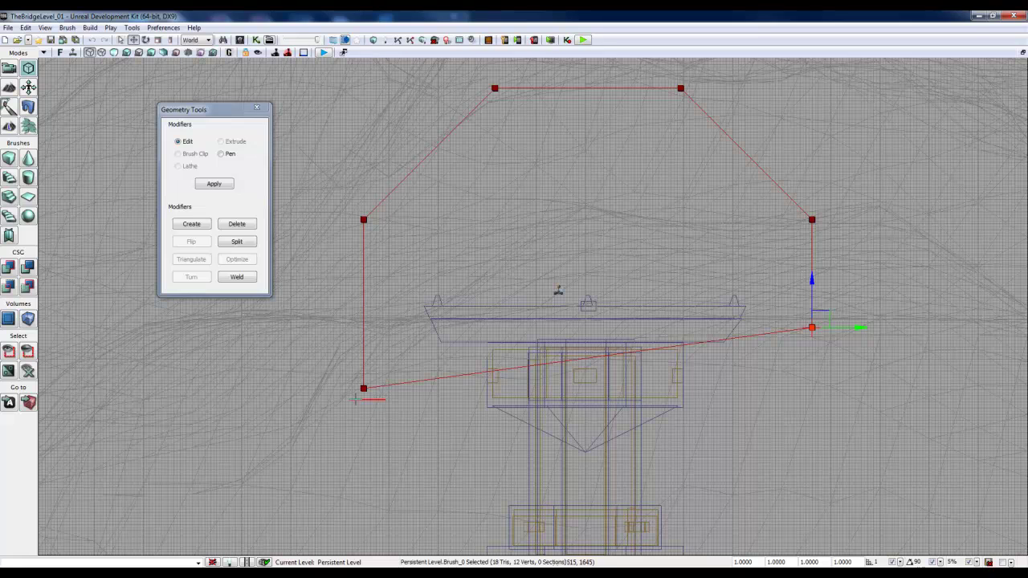
left_click_drag(387, 401, 367, 278, "ctrl+alt")
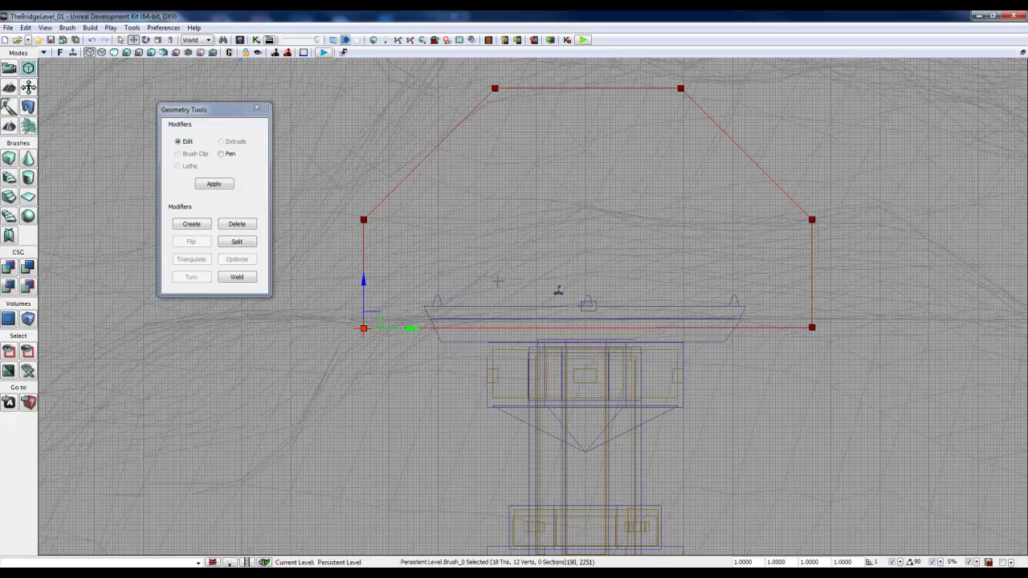
left_click(216, 184)
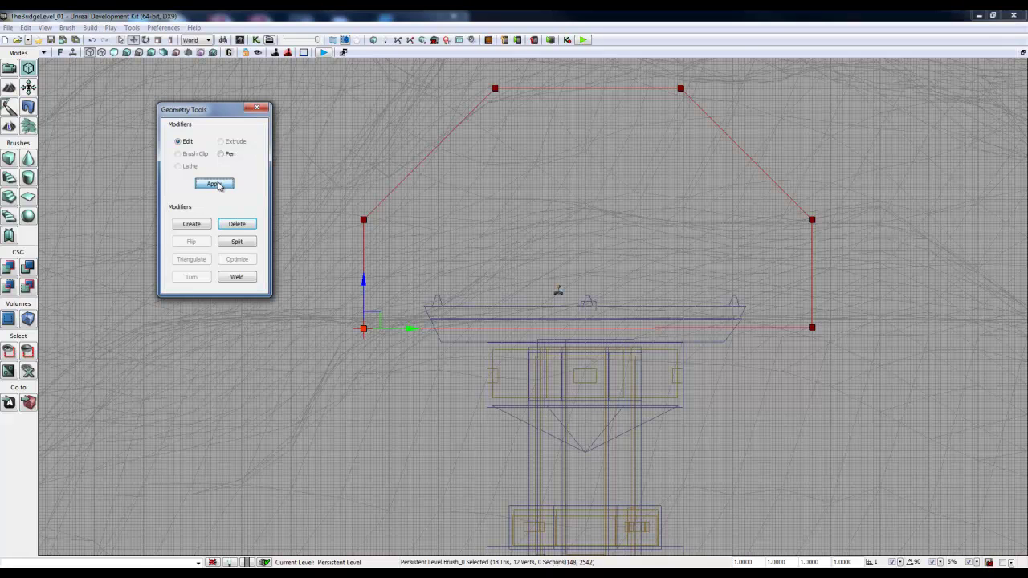
left_click(258, 110)
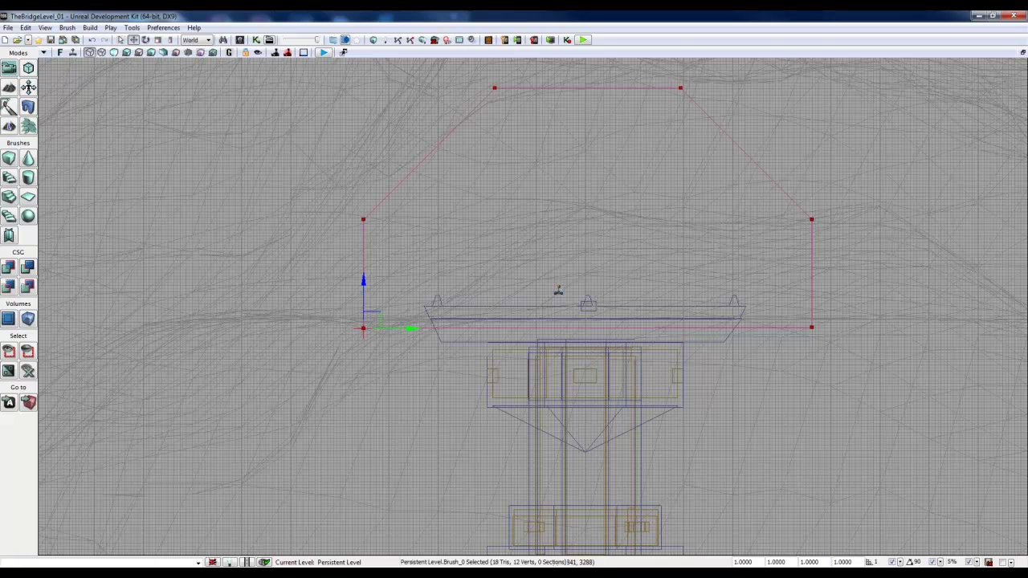
In the perspective view, move the builder brush along X into the cliff face and add it as solid CSG geometry.
left_click(1023, 53)
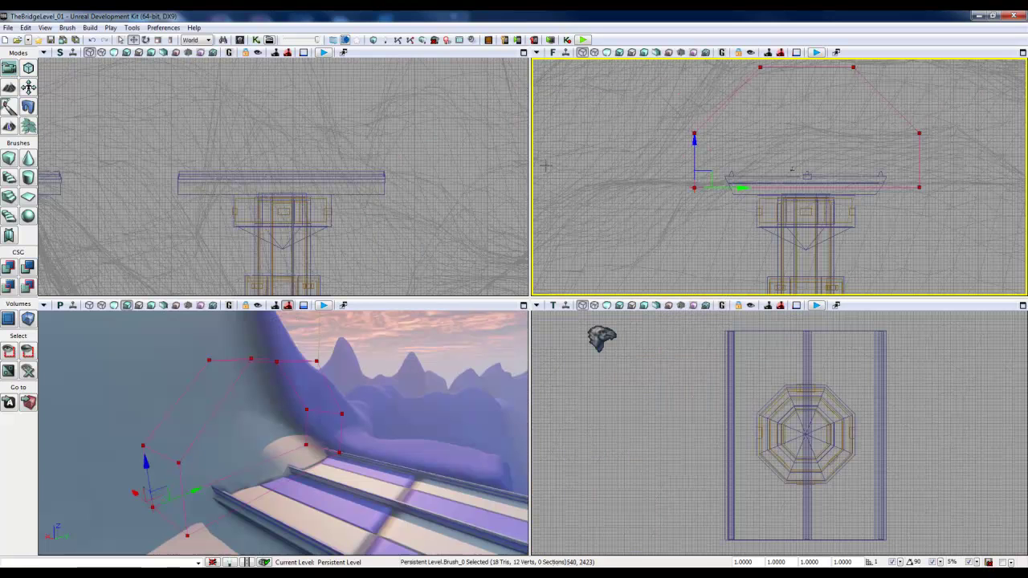
left_click(527, 305)
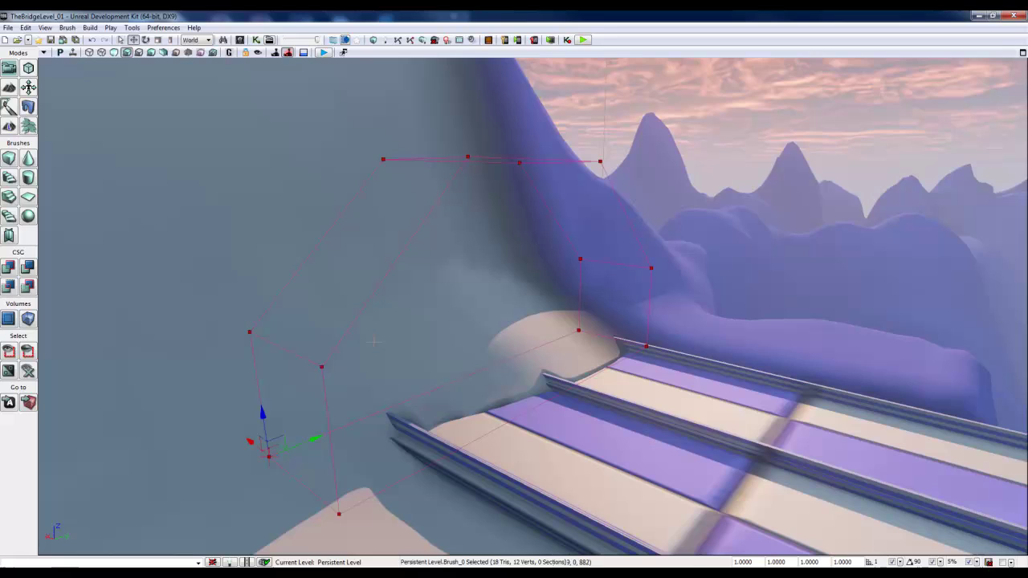
left_click(121, 40)
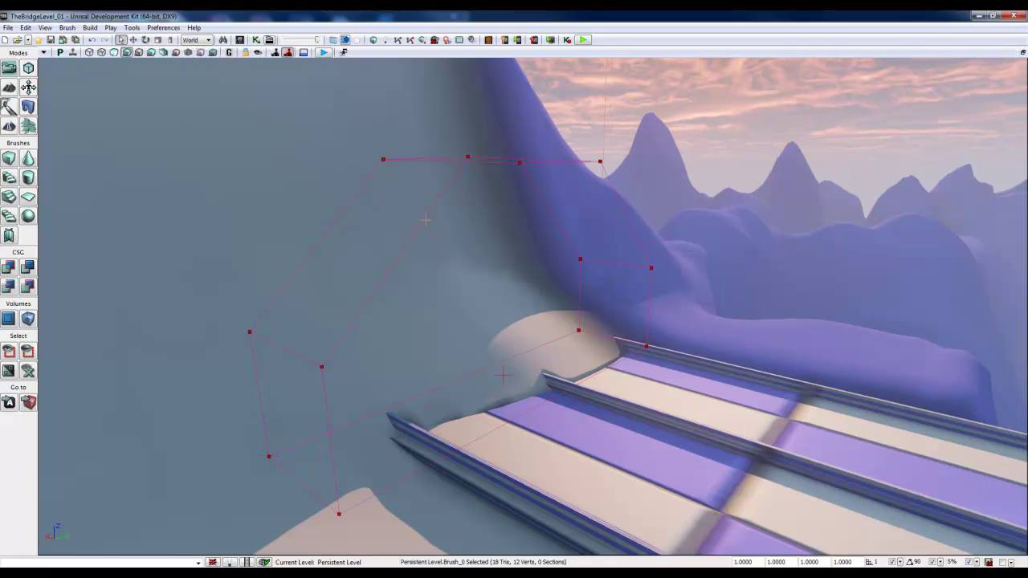
left_click(133, 40)
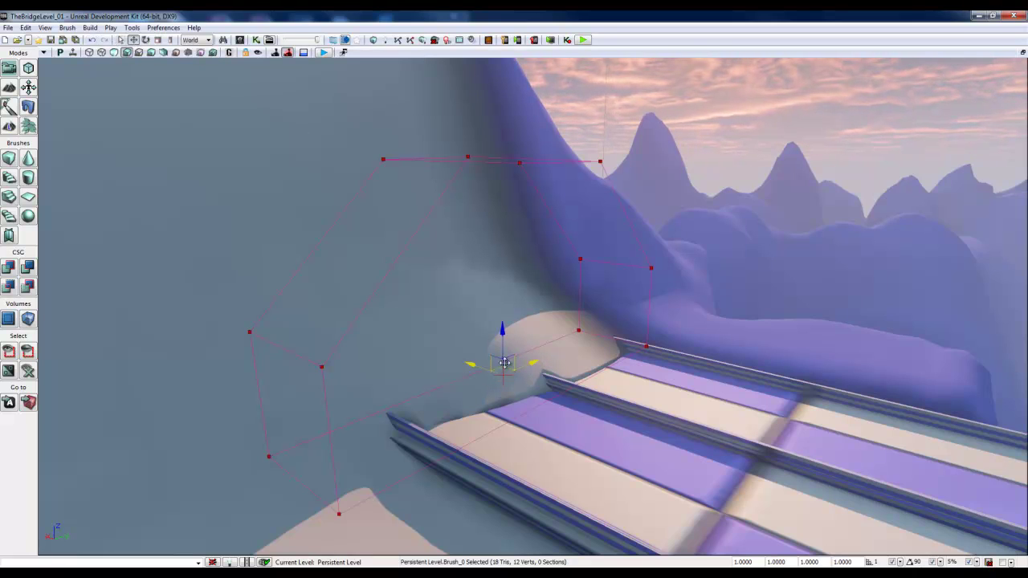
mouse_move(465, 373)
right_mouse_down()
mouse_move(333, 353)
mouse_move(567, 361)
mouse_move(781, 430)
mouse_move(753, 392)
right_mouse_up()
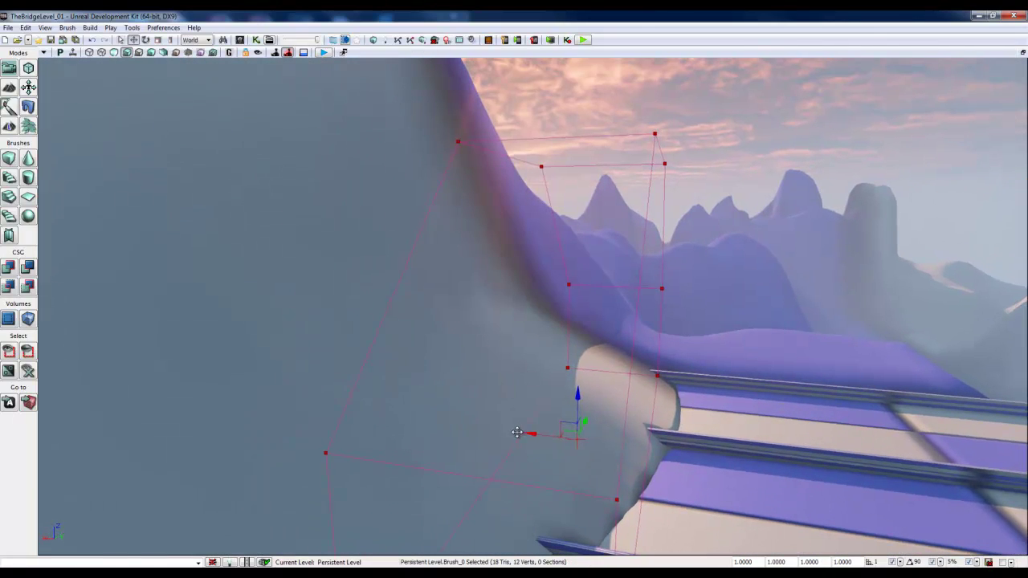
left_click_drag(540, 431, 443, 424)
mouse_move(482, 406)
right_mouse_down()
mouse_move(467, 404)
mouse_move(586, 418)
right_mouse_up()
key("s")
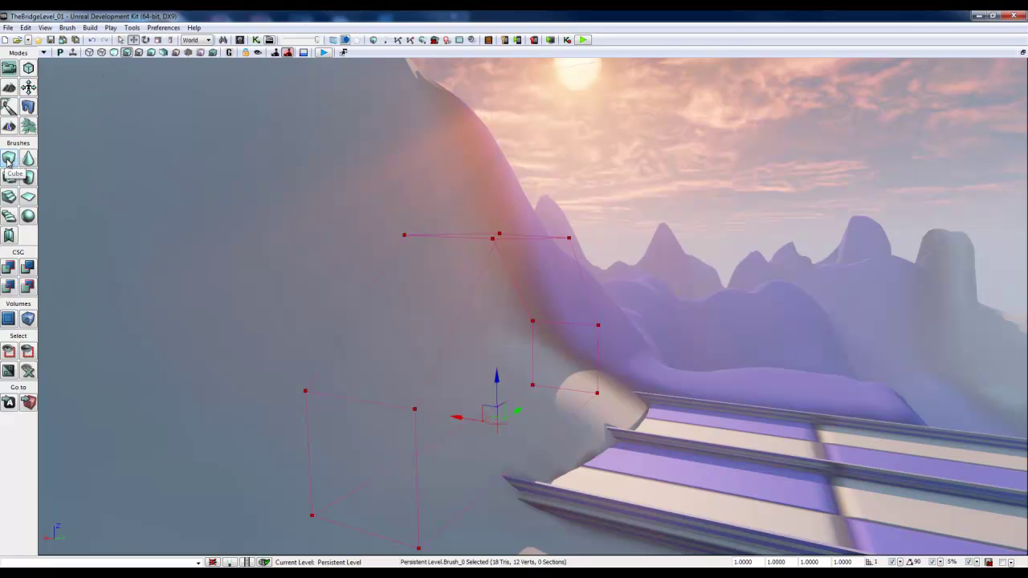
left_click(15, 273)
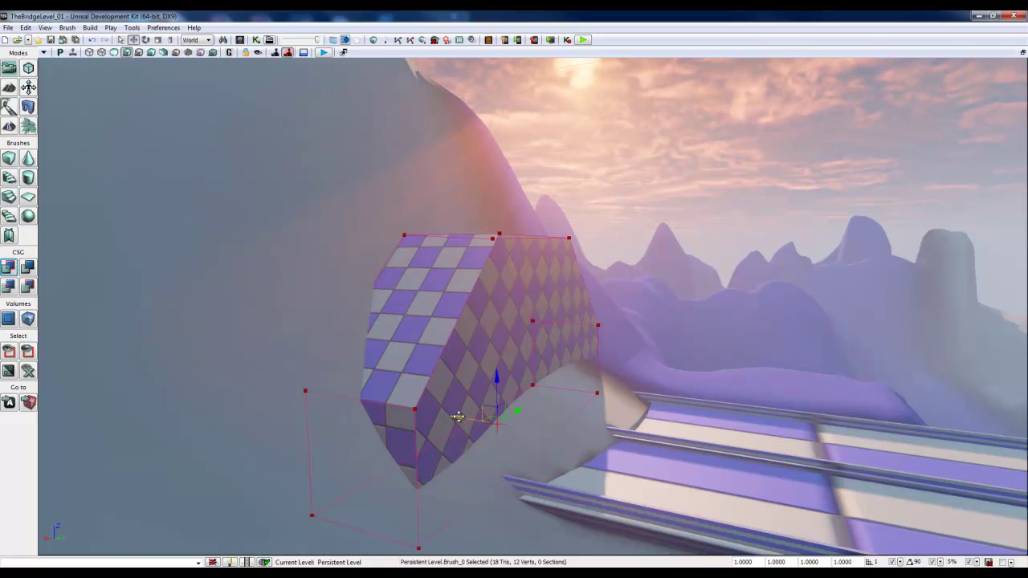
Offset the builder brush from the new block toward the bridge, then scale it down uniformly with its base level with the block's.
left_click_drag(457, 416, 487, 421)
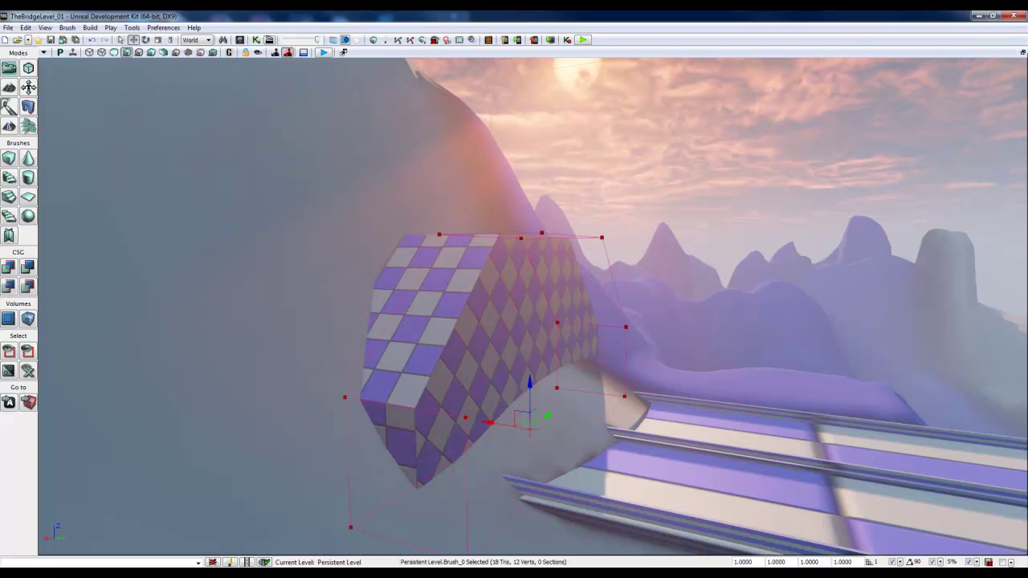
left_click(1023, 51)
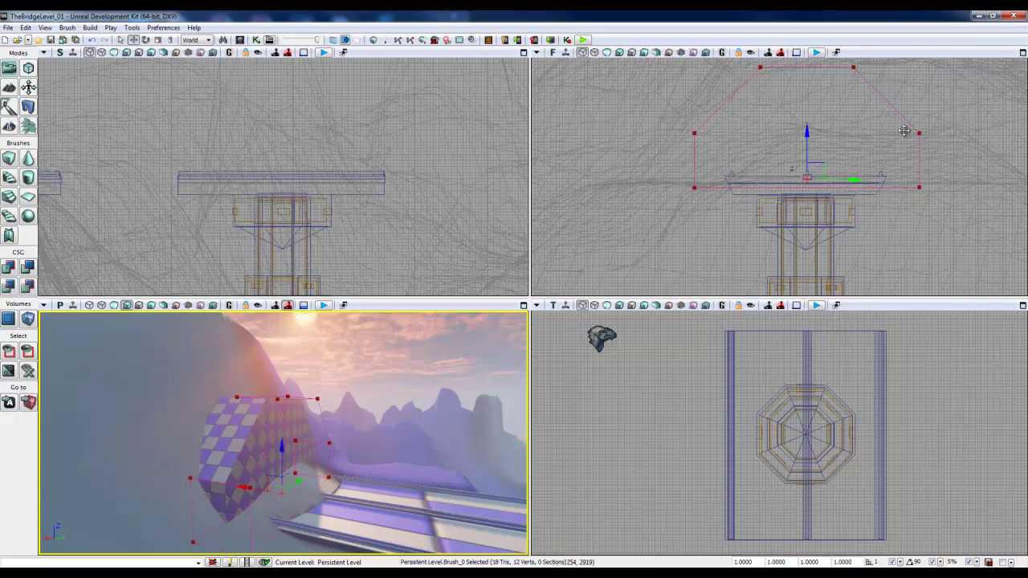
left_click(1024, 51)
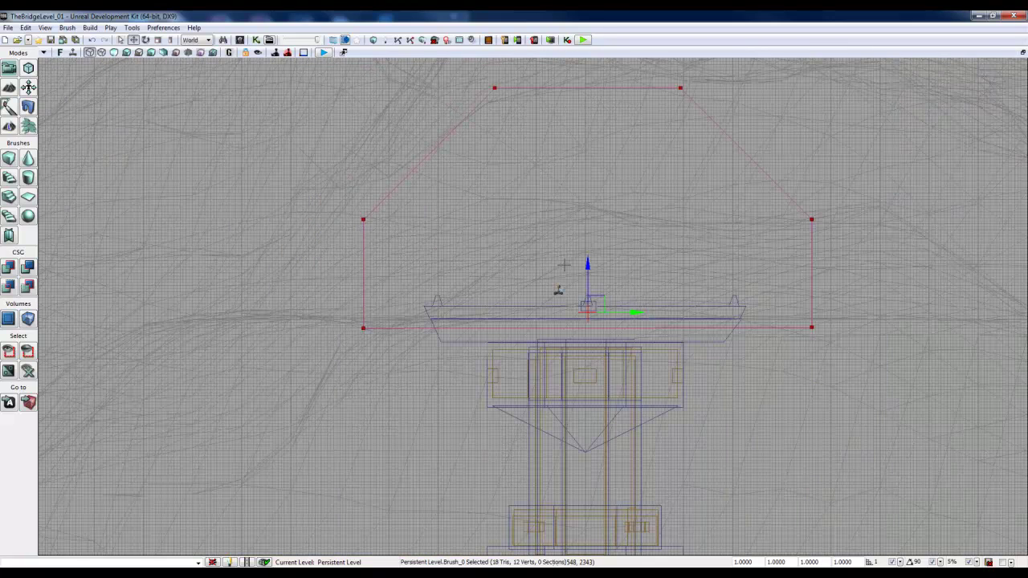
left_click(159, 40)
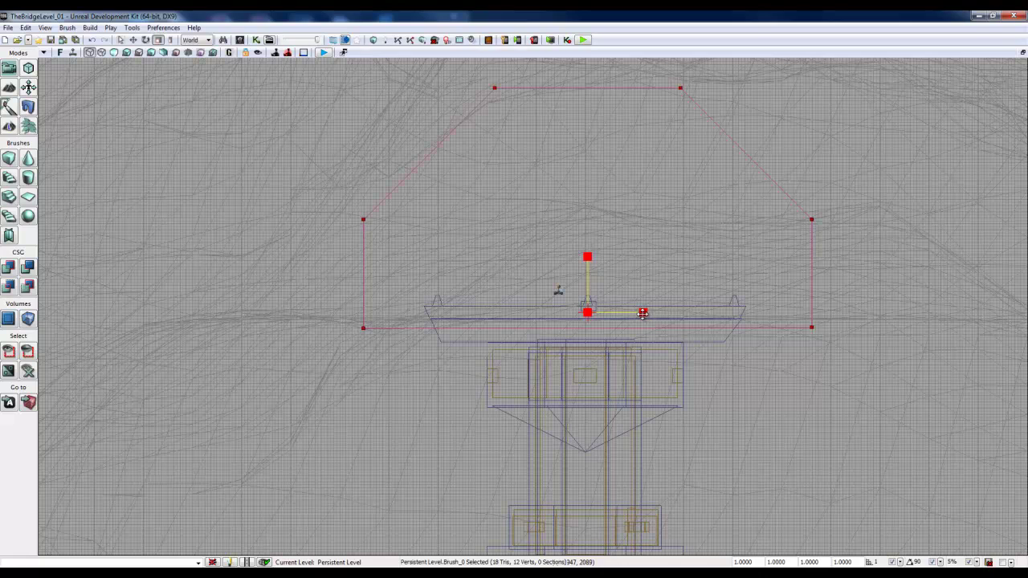
left_click_drag(643, 314, 642, 313)
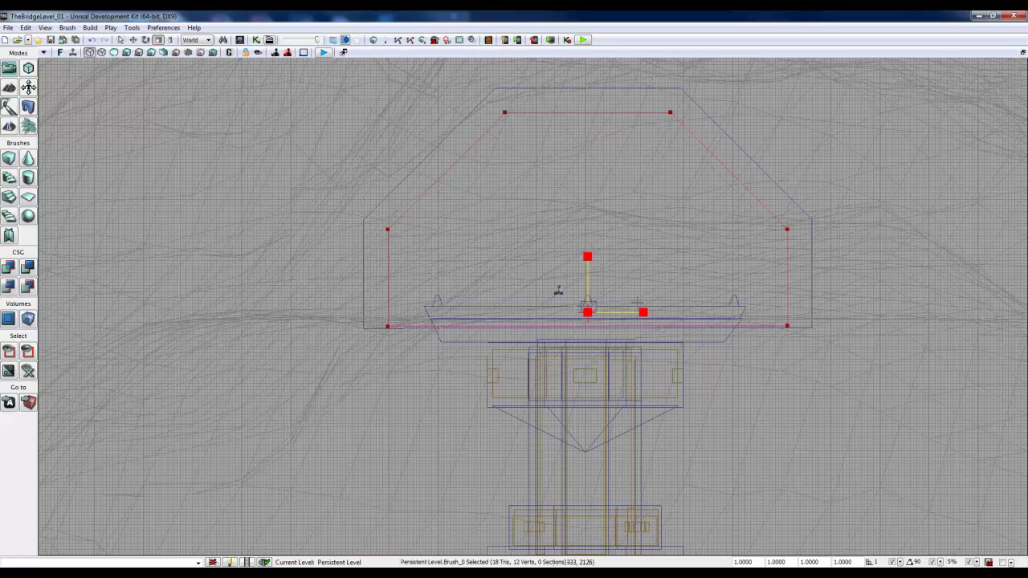
key("space")
left_click_drag(589, 266, 592, 266)
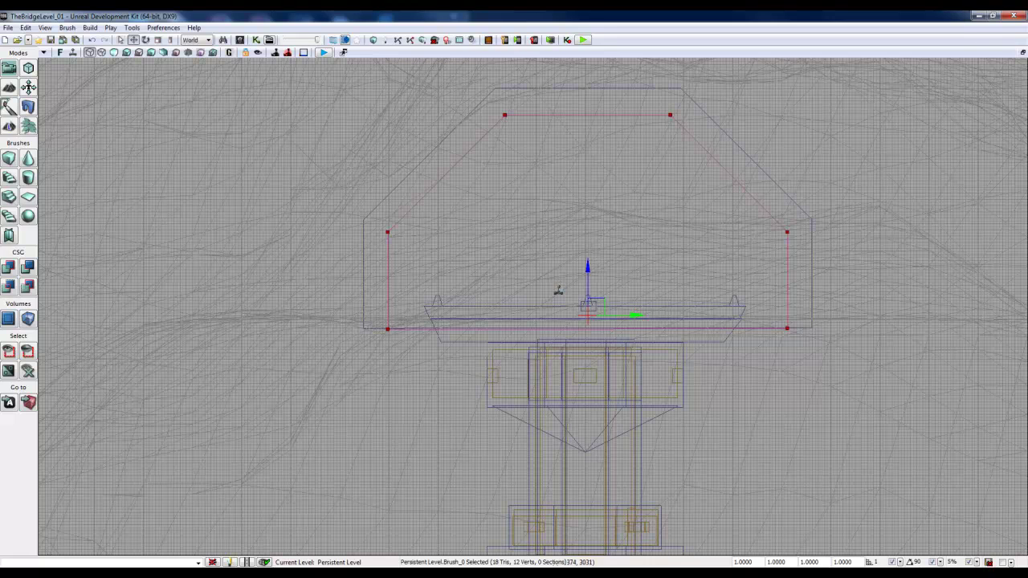
Reduce the builder brush's thickness along X with non-uniform scaling in the side view.
left_click(1023, 53)
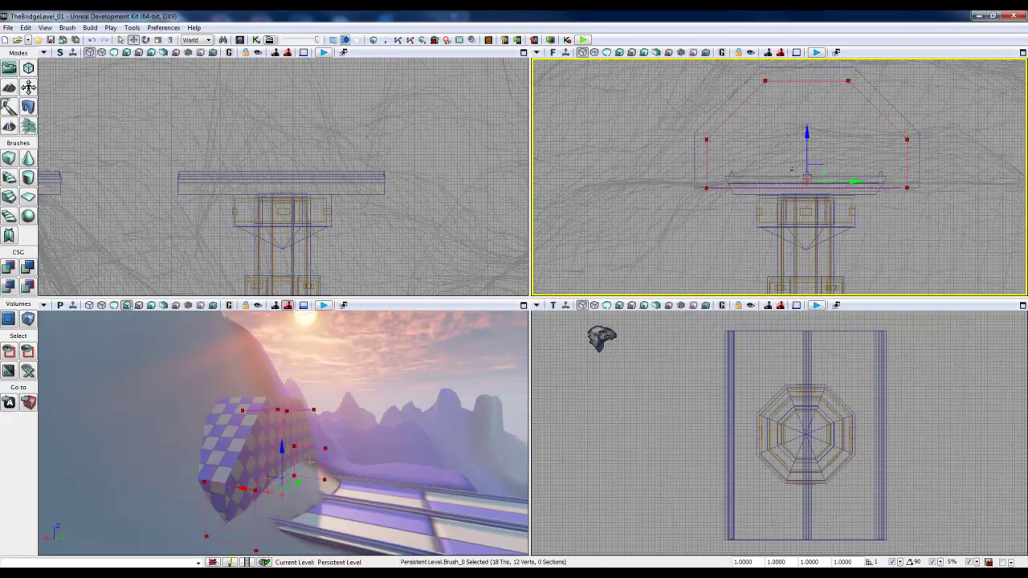
right_click_drag(236, 169, 575, 204)
right_click_drag(51, 165, 206, 156)
left_click_drag(206, 156, 231, 163)
right_click_drag(428, 168, 201, 177)
mouse_move(460, 167)
right_mouse_down()
mouse_move(331, 253)
mouse_move(338, 280)
right_mouse_up()
scroll(446, 199, "up", 2)
right_click_drag(447, 199, 450, 147)
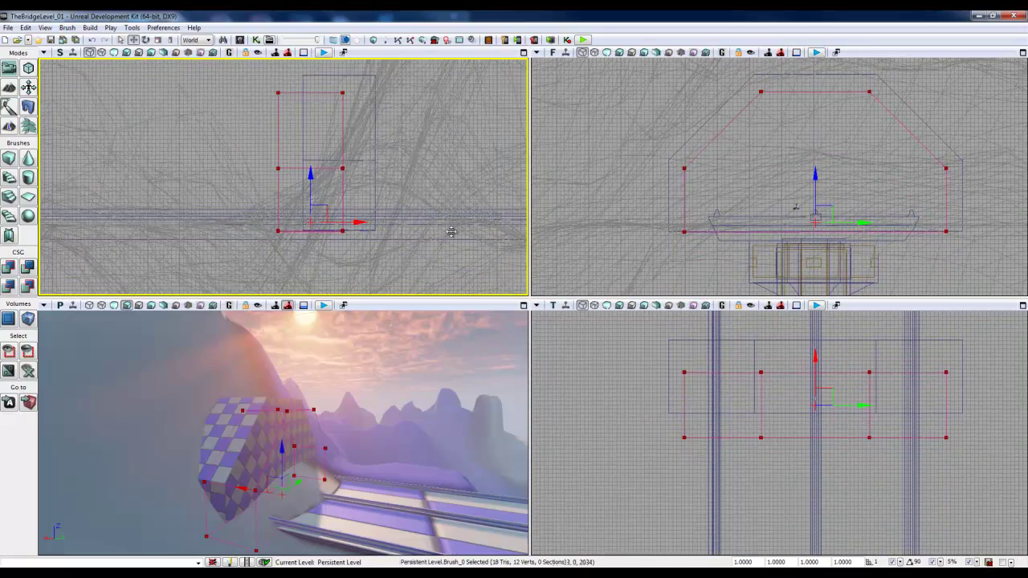
left_click(170, 39)
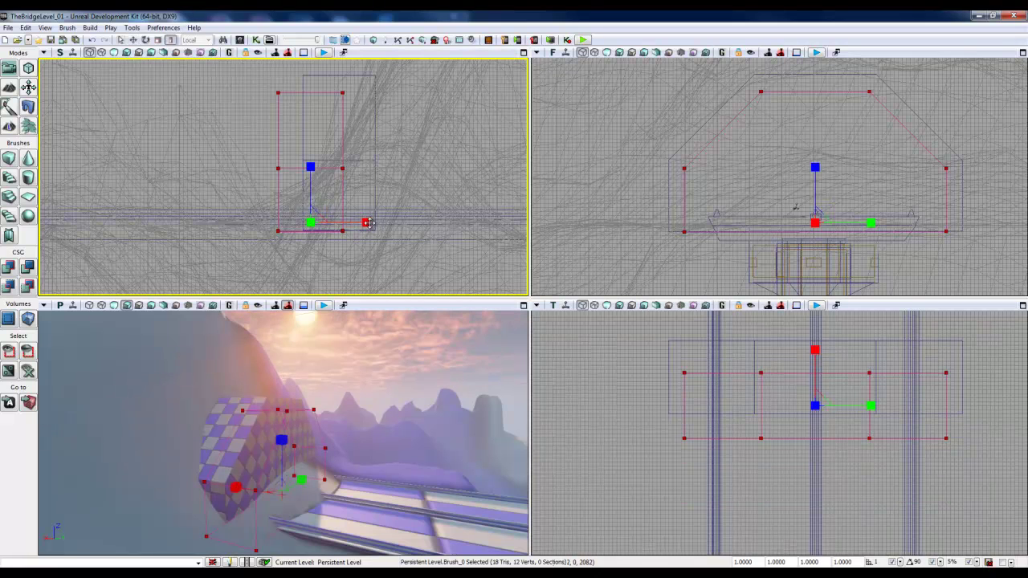
left_click_drag(370, 222, 363, 223)
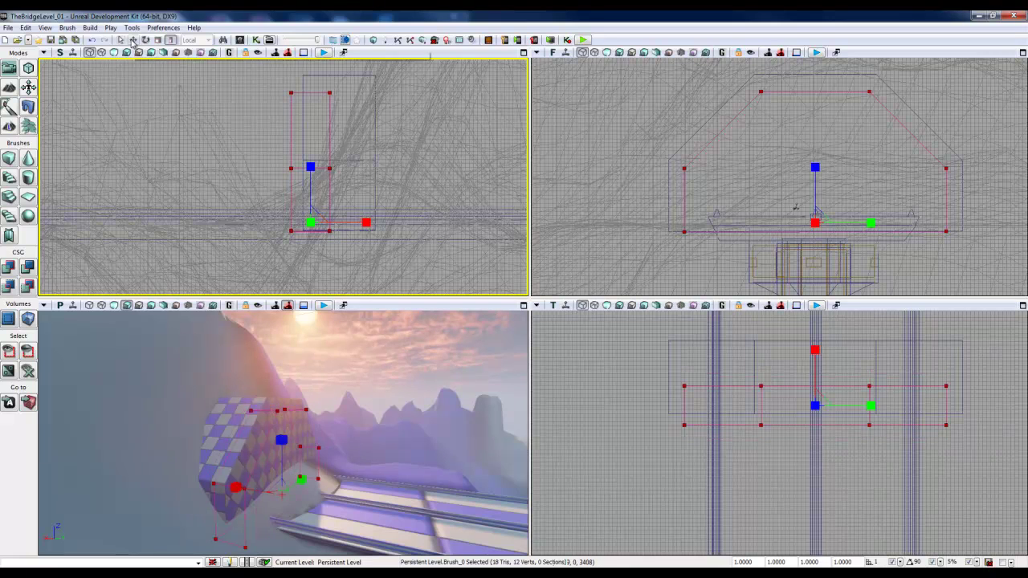
Shift the thinned builder brush along X so it protrudes from the first block and add it as solid CSG geometry.
left_click(134, 40)
left_click_drag(359, 222, 349, 221)
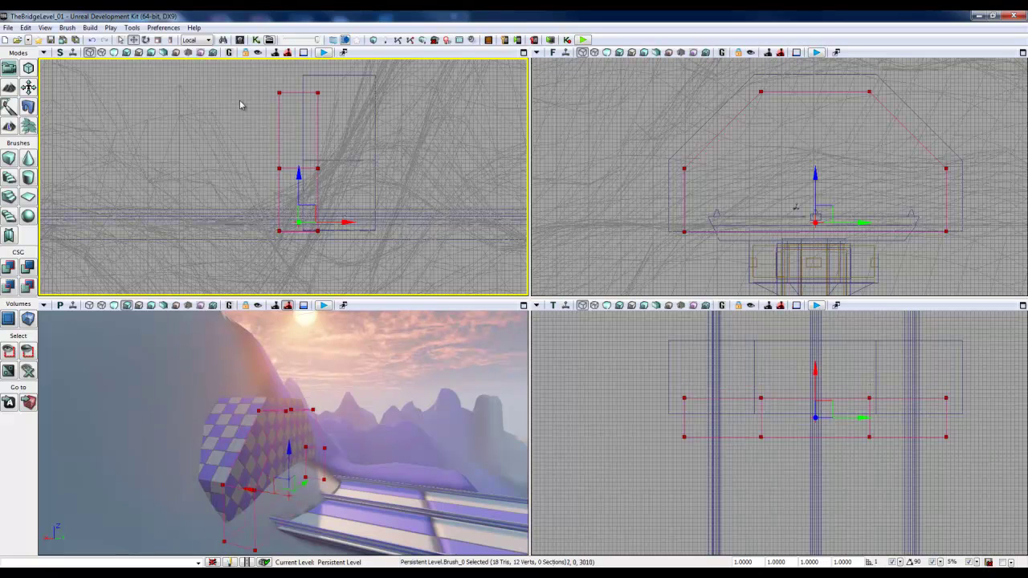
left_click(8, 268)
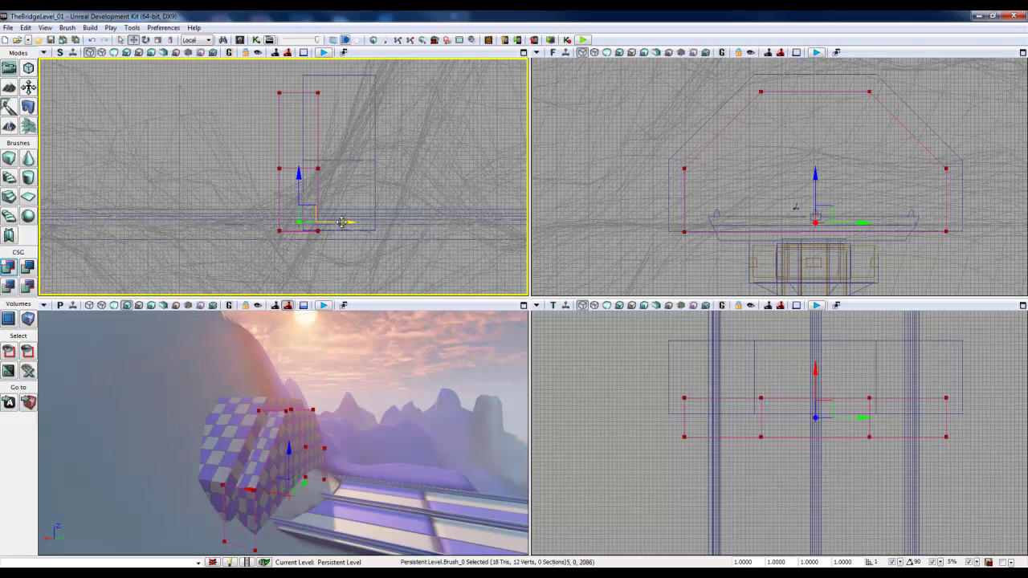
Offset the builder brush farther outward along X and scale it down uniformly to nest inside the second block's outline.
left_click_drag(342, 223, 324, 222)
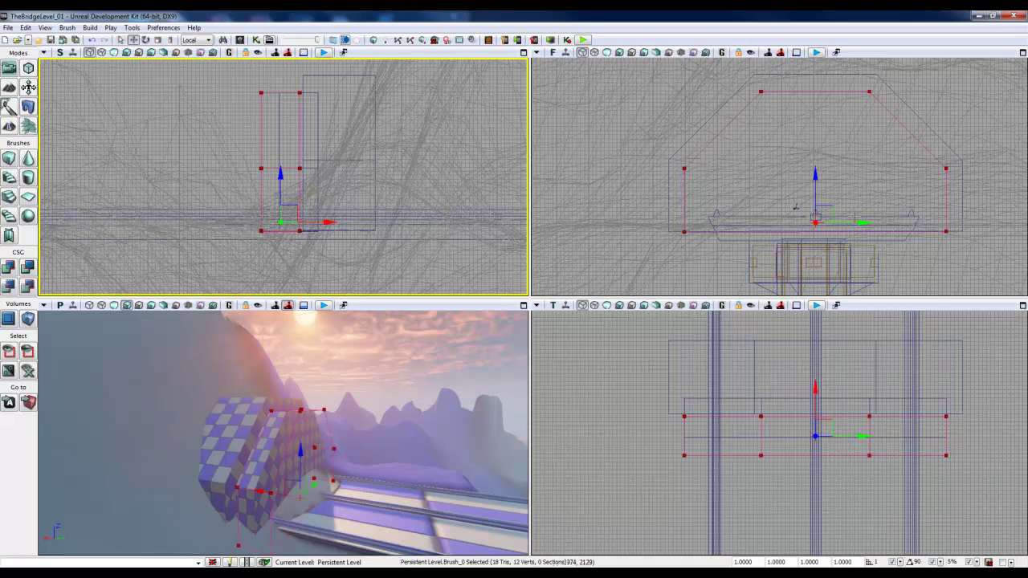
key("space")
key("space")
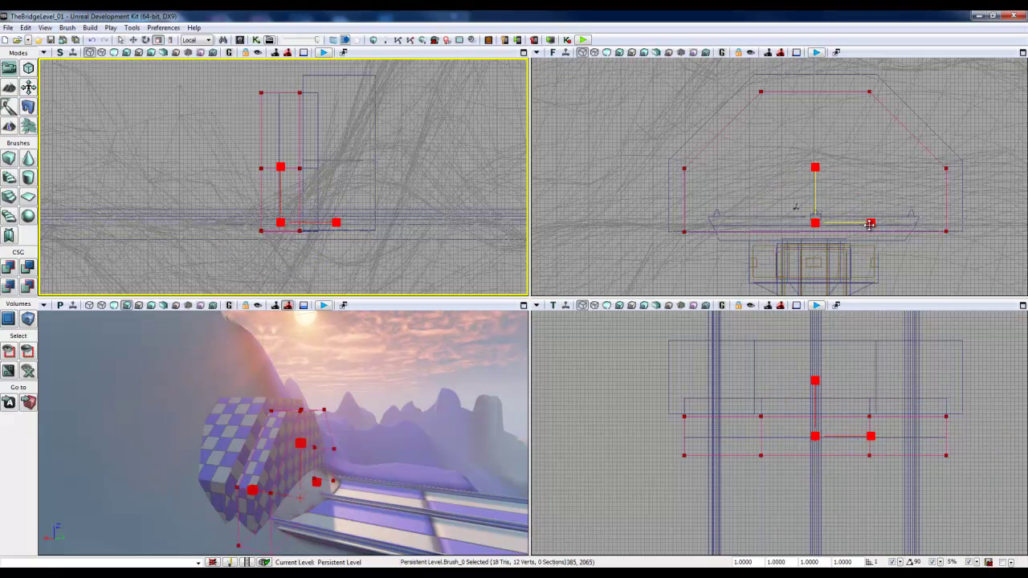
left_click_drag(870, 224, 871, 224)
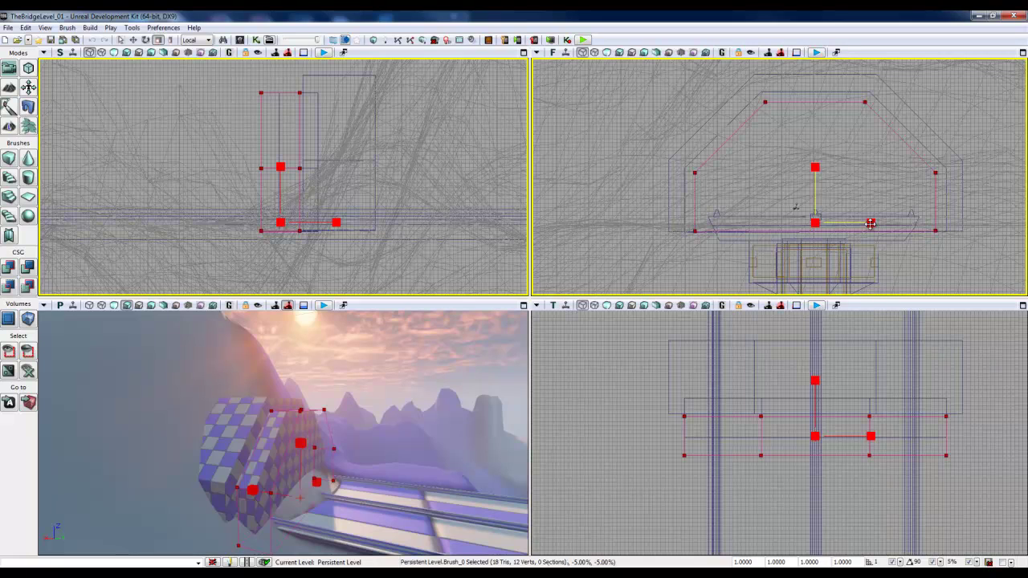
left_click_drag(870, 224, 871, 224)
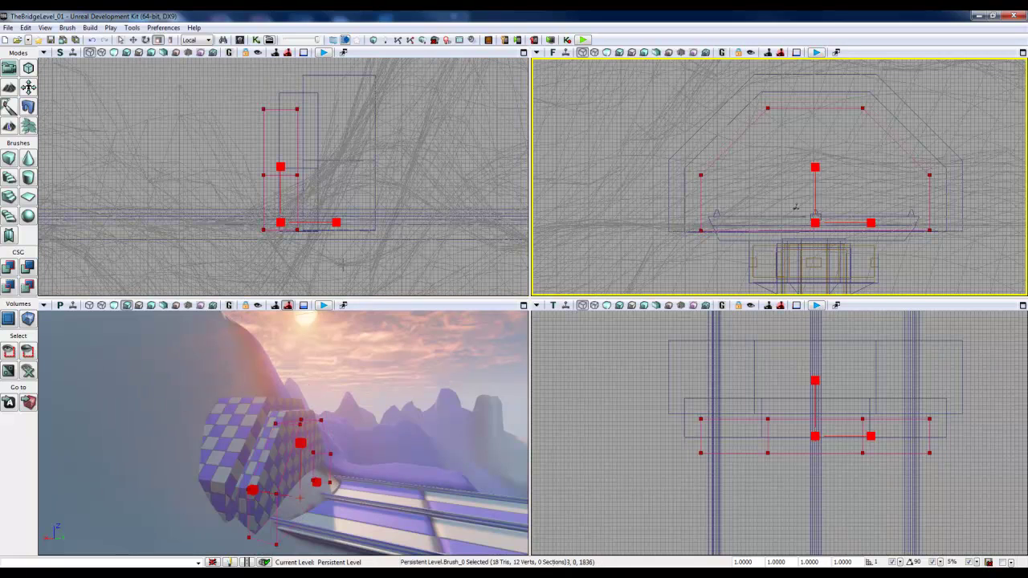
key("w")
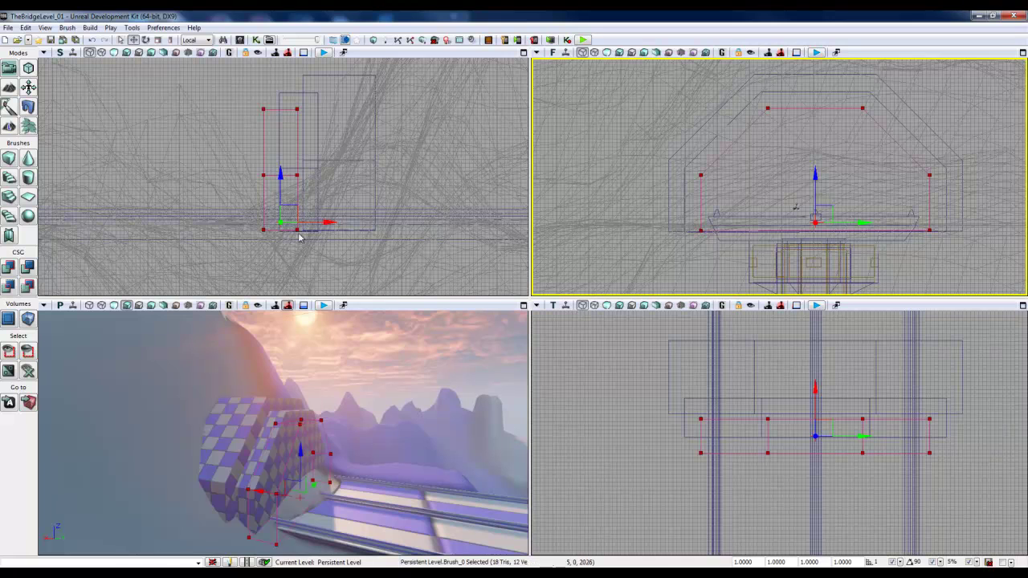
Adjust the builder brush's height so its base lines up with the second block's, and add it as the third solid CSG block.
scroll(298, 230, "up", 3)
left_click_drag(276, 167, 276, 171)
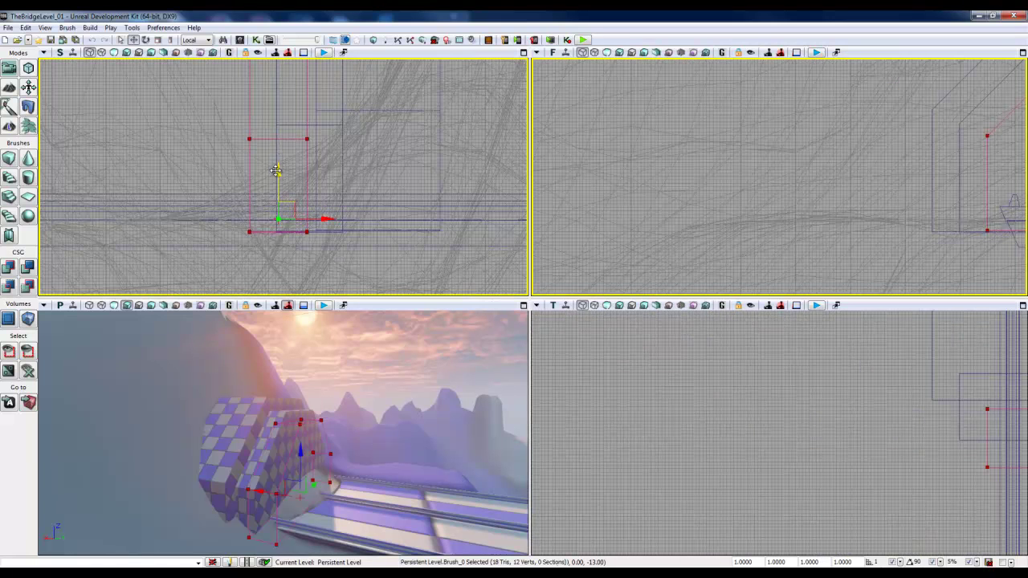
scroll(310, 90, "down", 4)
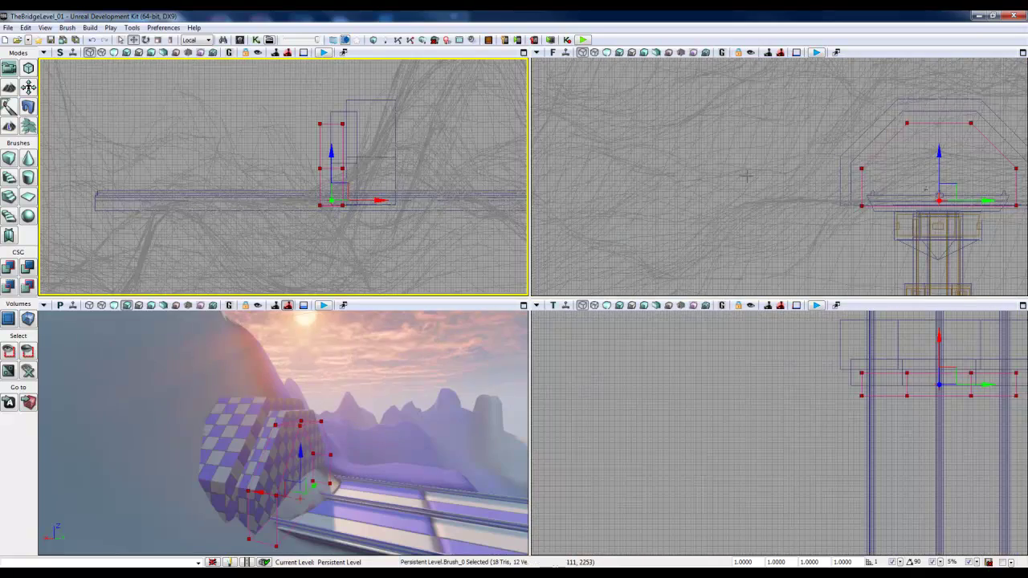
right_click_drag(759, 155, 653, 171)
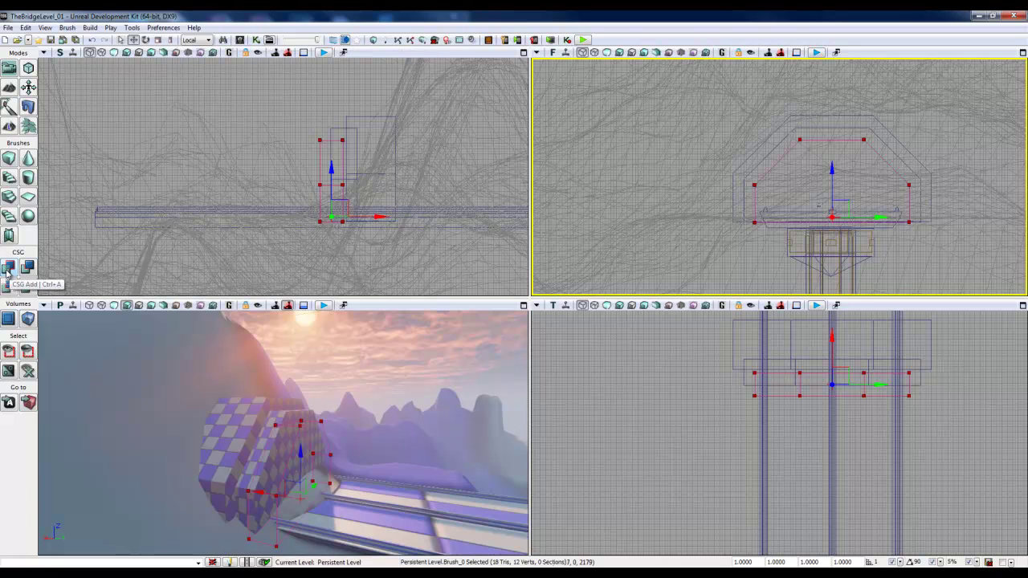
left_click(378, 217)
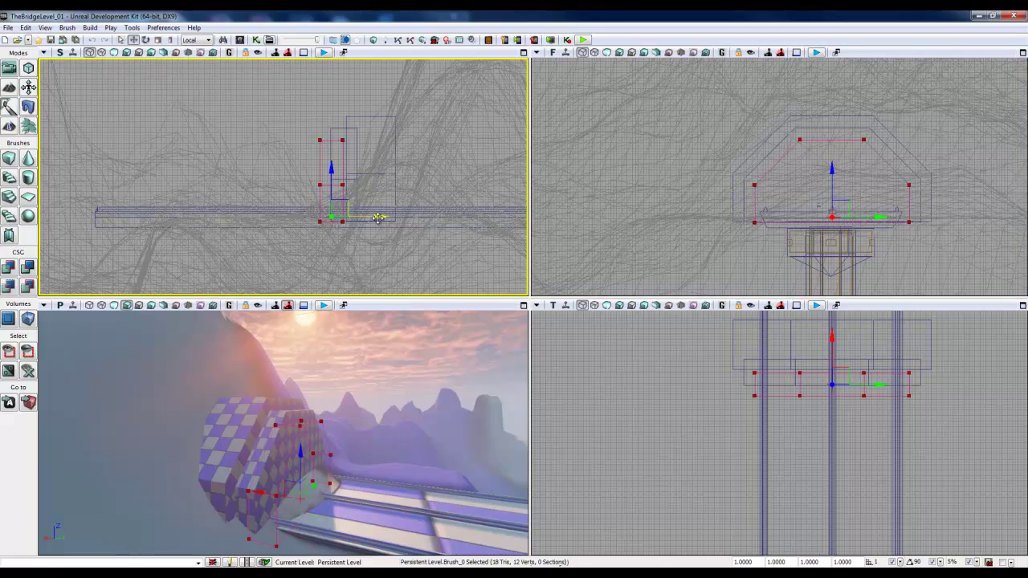
left_click(9, 268)
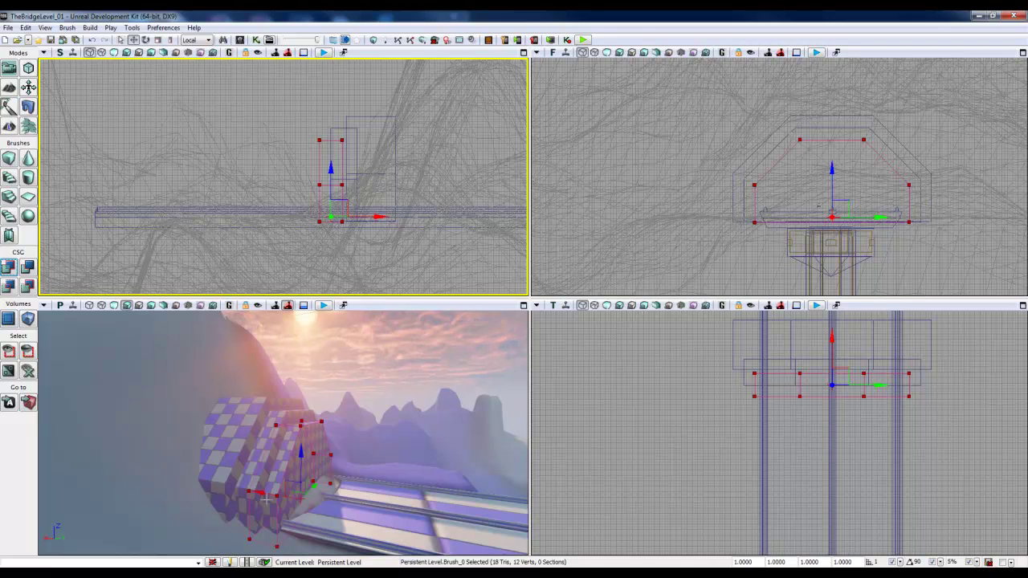
Shift the builder brush along X so it overlaps the third block and protrudes from its outer face toward the bridge.
left_click_drag(267, 498, 281, 496)
mouse_move(922, 203)
right_mouse_down()
mouse_move(856, 225)
mouse_move(832, 217)
right_mouse_up()
scroll(831, 216, "up", 3)
left_click_drag(831, 217, 858, 201)
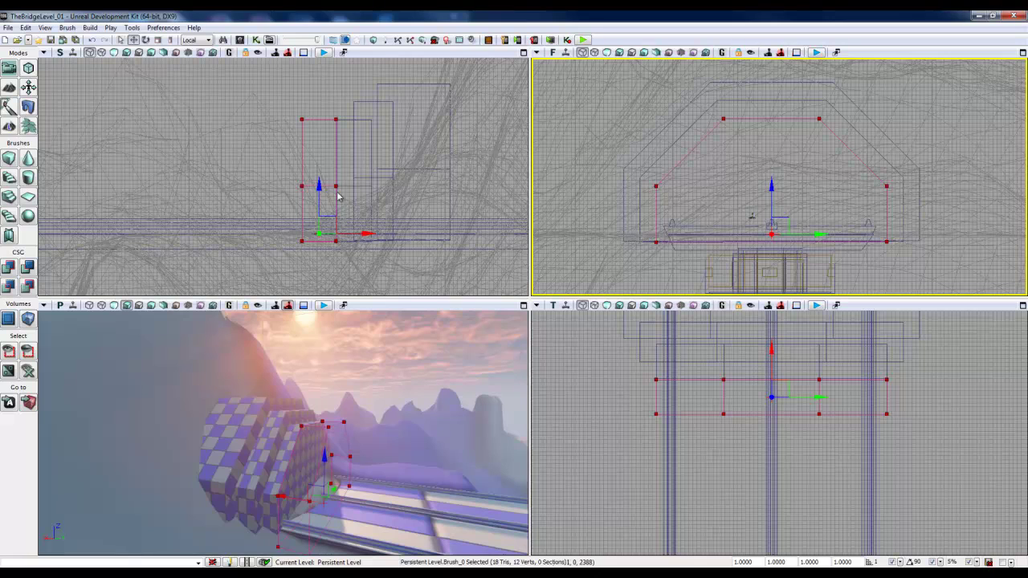
mouse_move(366, 234)
left_mouse_down()
mouse_move(427, 232)
mouse_move(412, 237)
left_mouse_up()
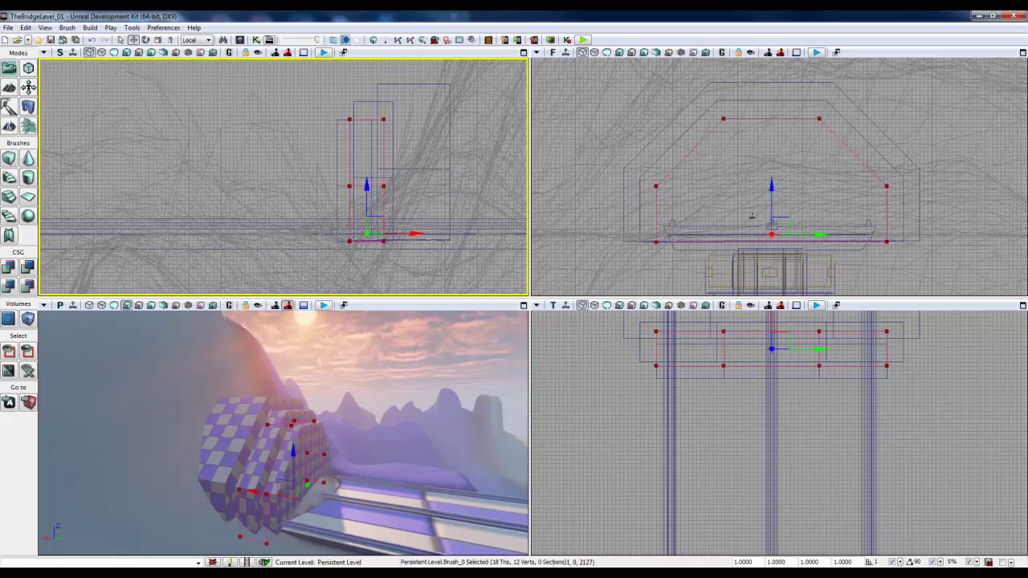
left_click_drag(408, 235, 384, 234)
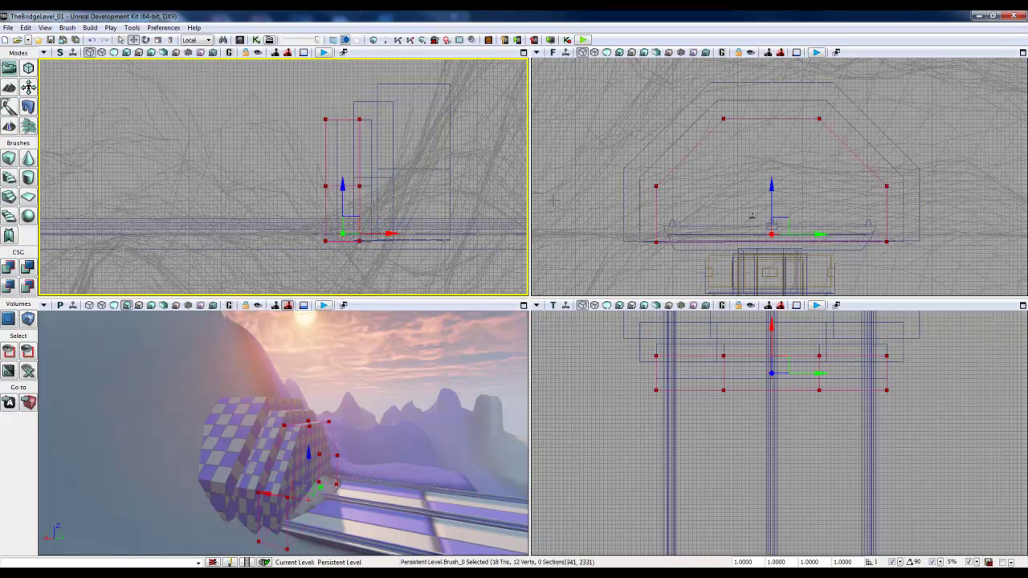
Reselect the builder brush and scale it down uniformly to nest inside the third block's outline.
mouse_move(865, 183)
right_mouse_down()
mouse_move(843, 186)
mouse_move(848, 177)
right_mouse_up()
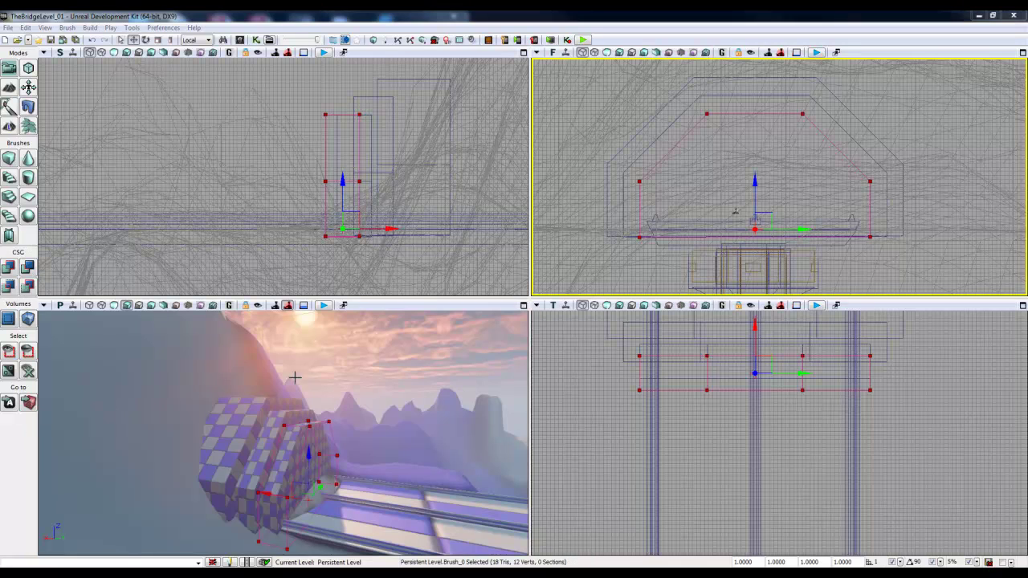
left_click(808, 231)
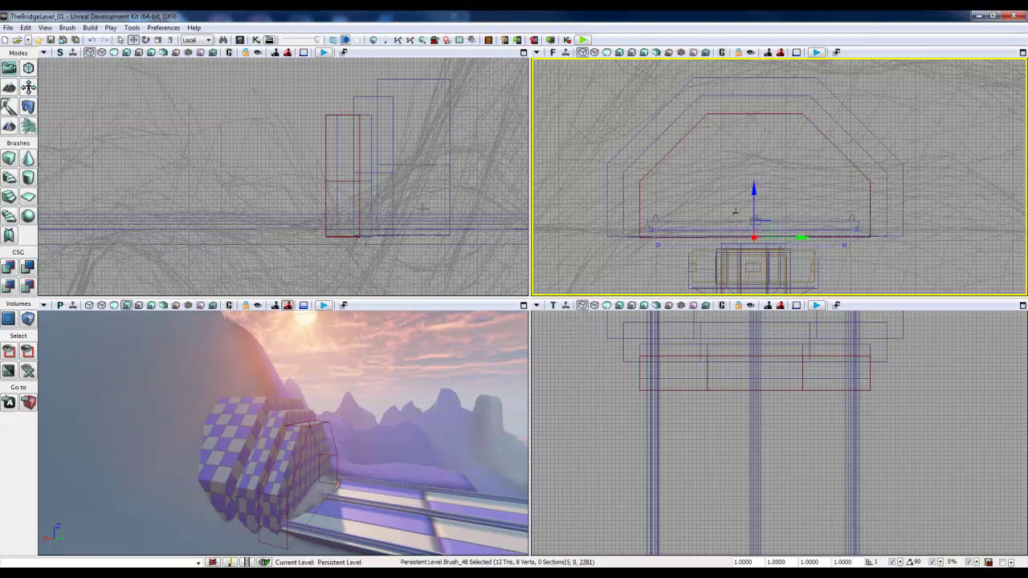
left_click(324, 157)
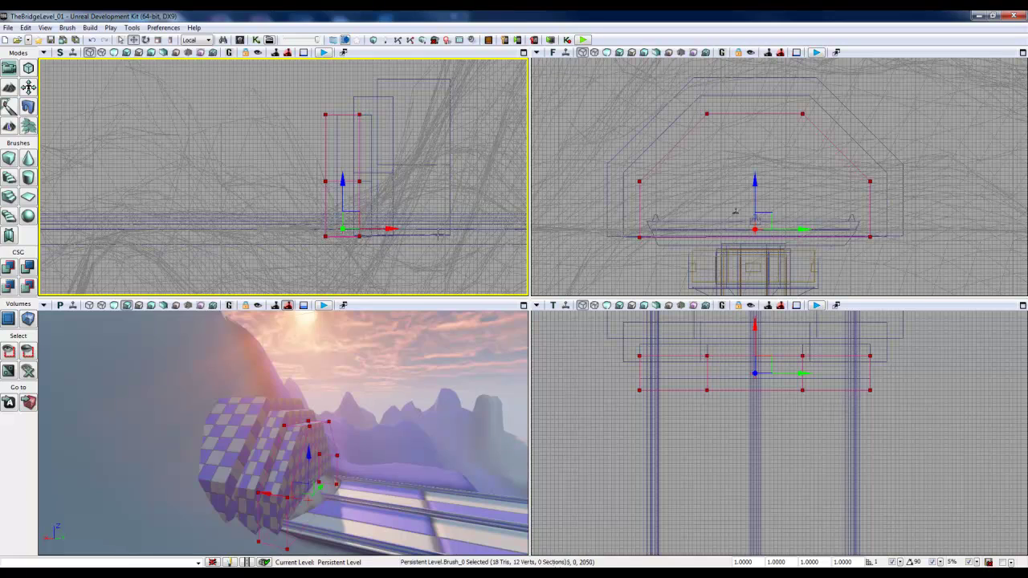
key("space")
key("space")
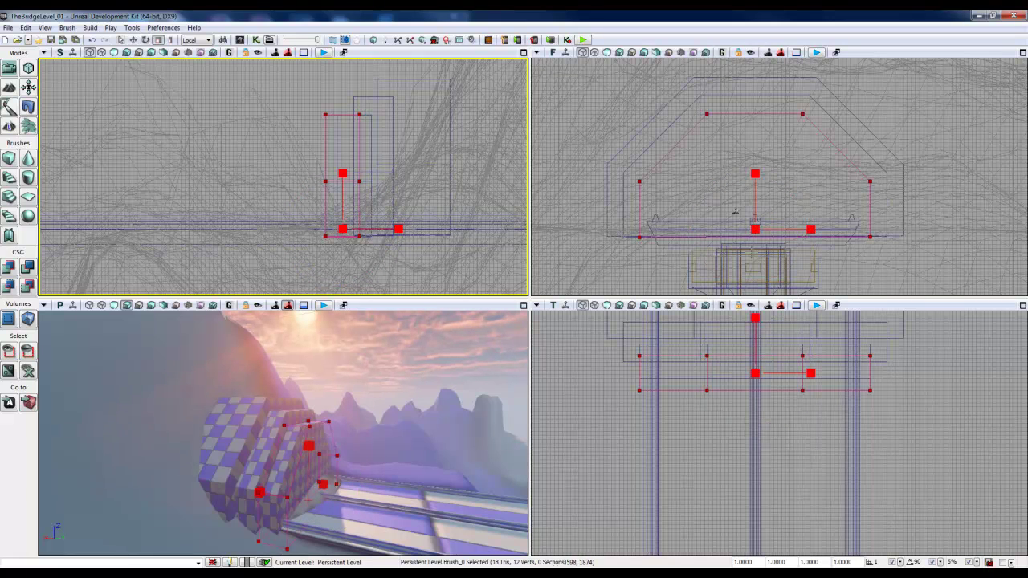
left_click_drag(811, 230, 811, 230)
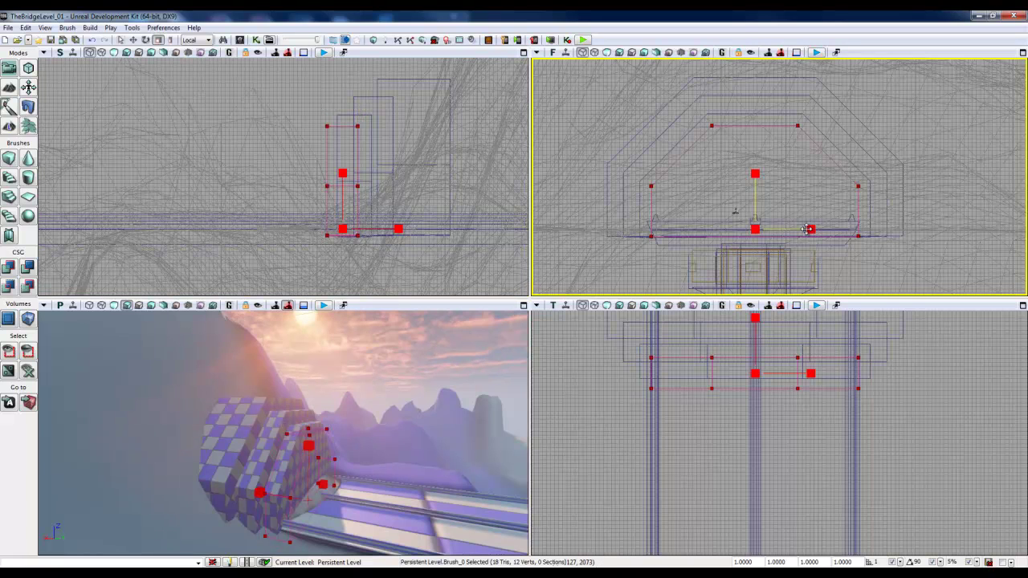
Stretch the builder brush along X with non-uniform scaling in the top view so it is longer than the three blocks combined.
left_click(171, 42)
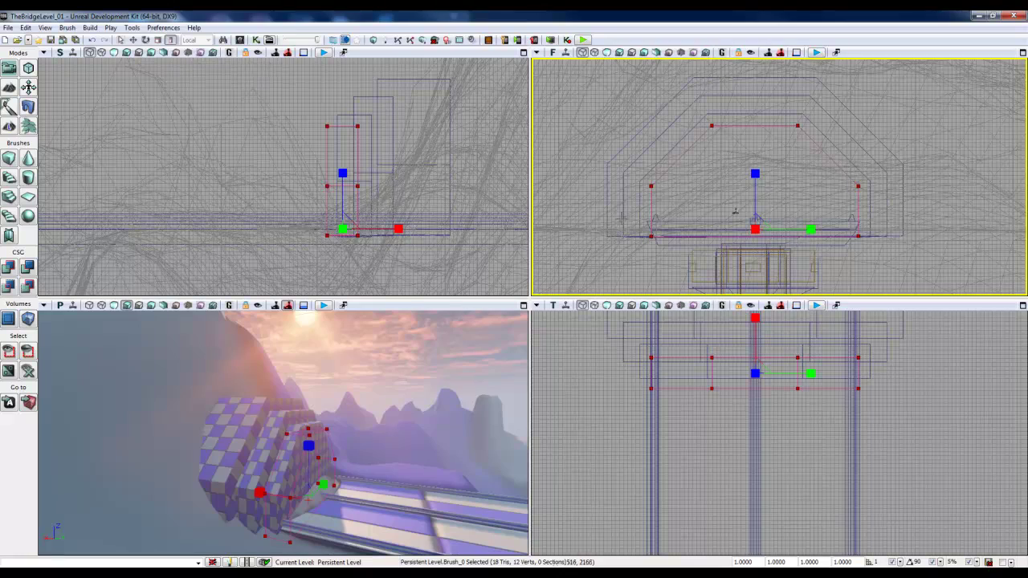
mouse_move(583, 373)
left_mouse_down()
mouse_move(828, 489)
mouse_move(776, 458)
mouse_move(837, 482)
mouse_move(837, 430)
mouse_move(798, 388)
mouse_move(860, 404)
left_mouse_up()
scroll(836, 485, "down", 3)
left_click(1023, 306)
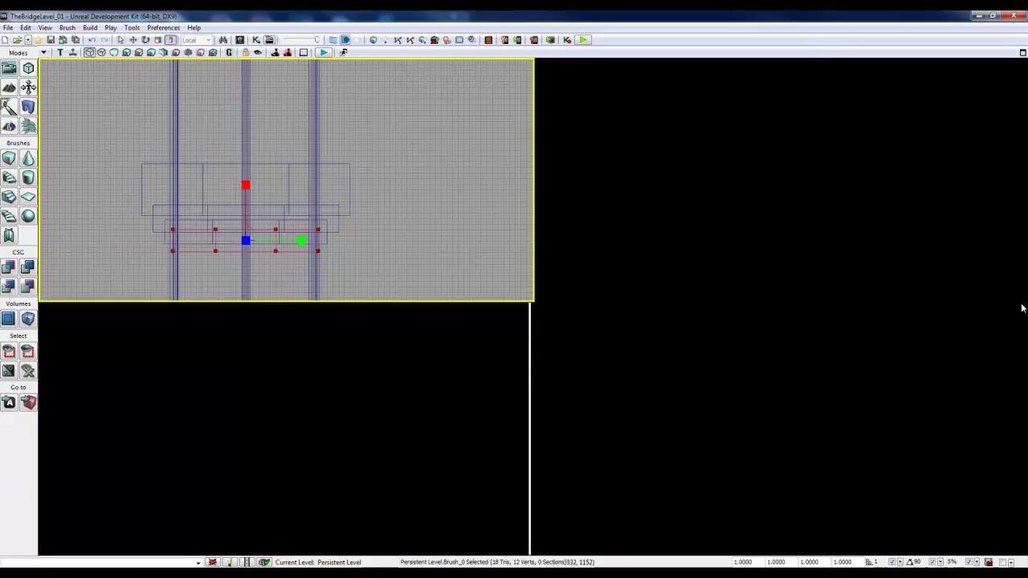
left_click_drag(661, 302, 569, 331)
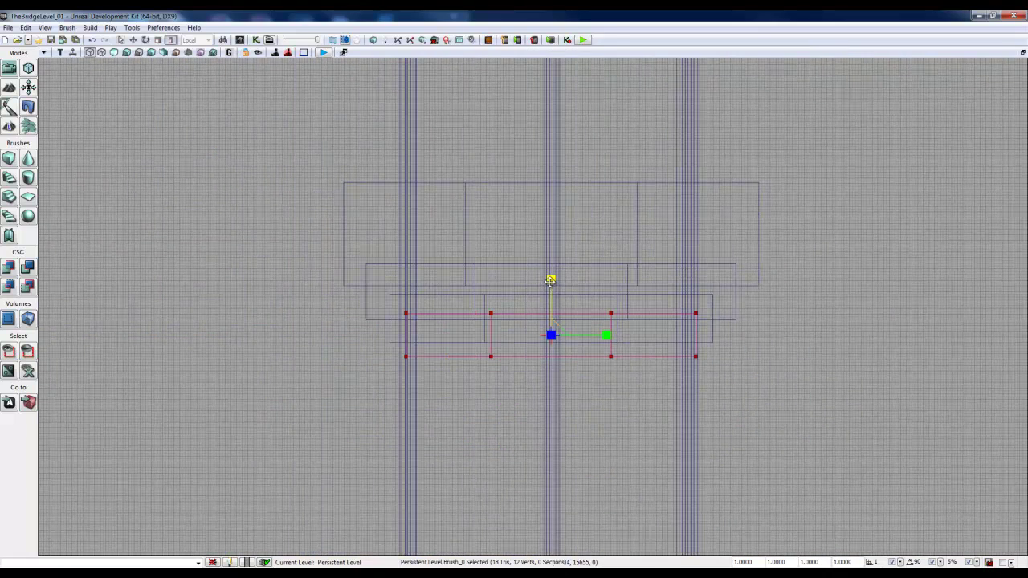
mouse_move(551, 280)
left_mouse_down()
mouse_move(548, 228)
mouse_move(551, 237)
left_mouse_up()
Move the stretched builder brush along X so it spans all three blocks, with its rear end aligned to the first block's rear face.
key("space")
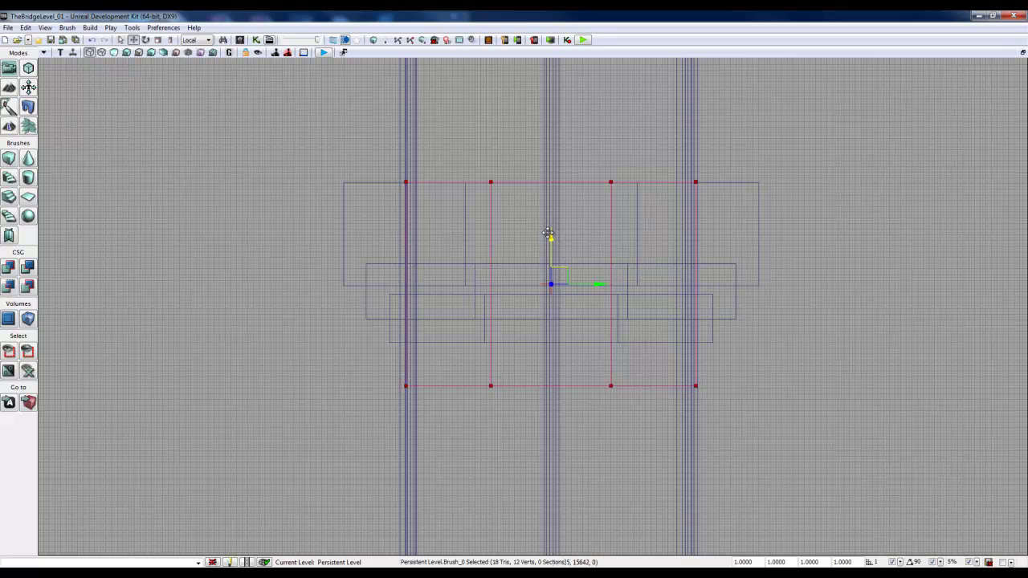
left_click_drag(746, 341, 770, 268)
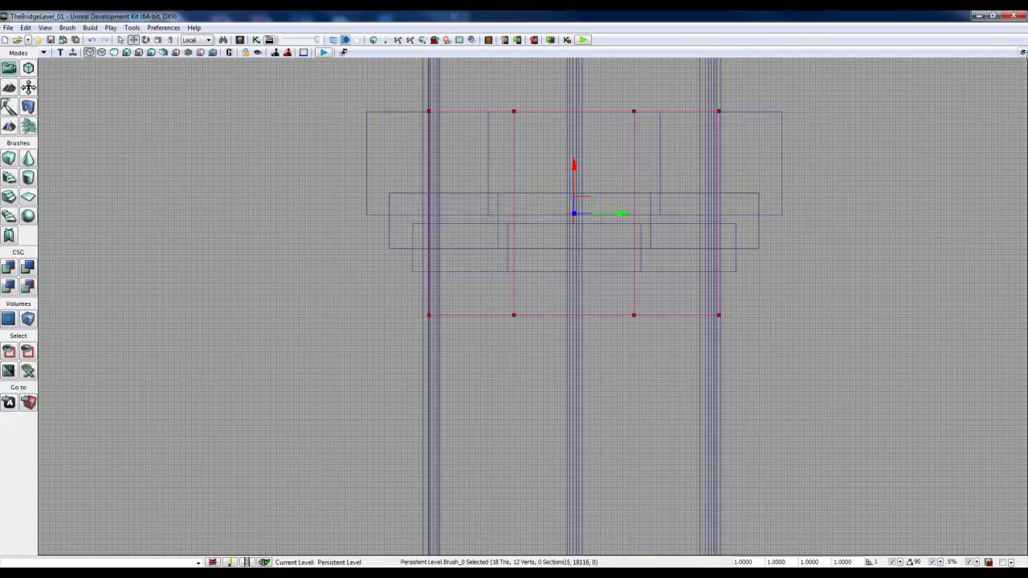
left_click(1022, 53)
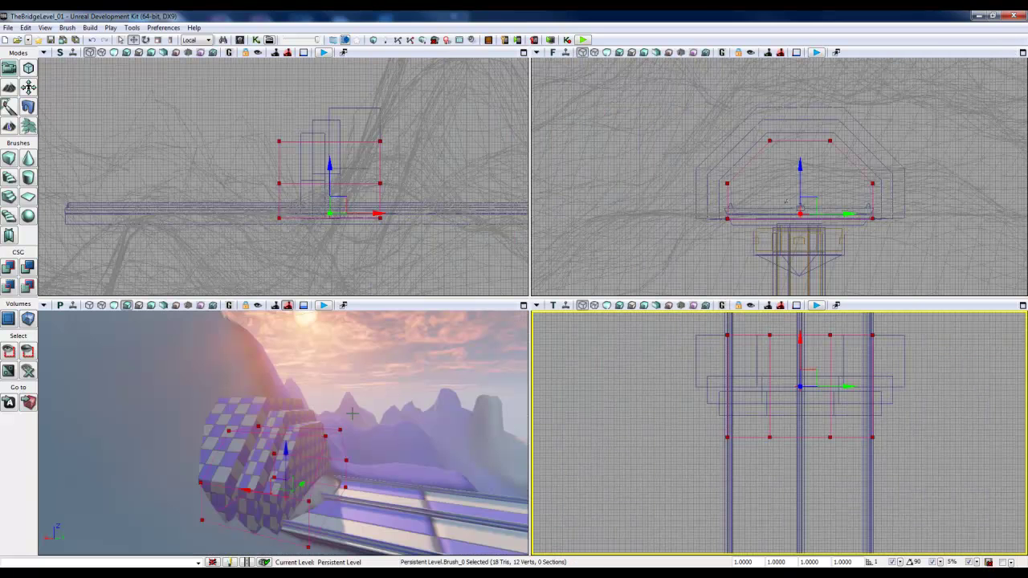
Shift the builder brush along X until it is flush with the third block's front face and subtract it to carve the tunnel opening.
right_click_drag(408, 420, 532, 311)
key("Home")
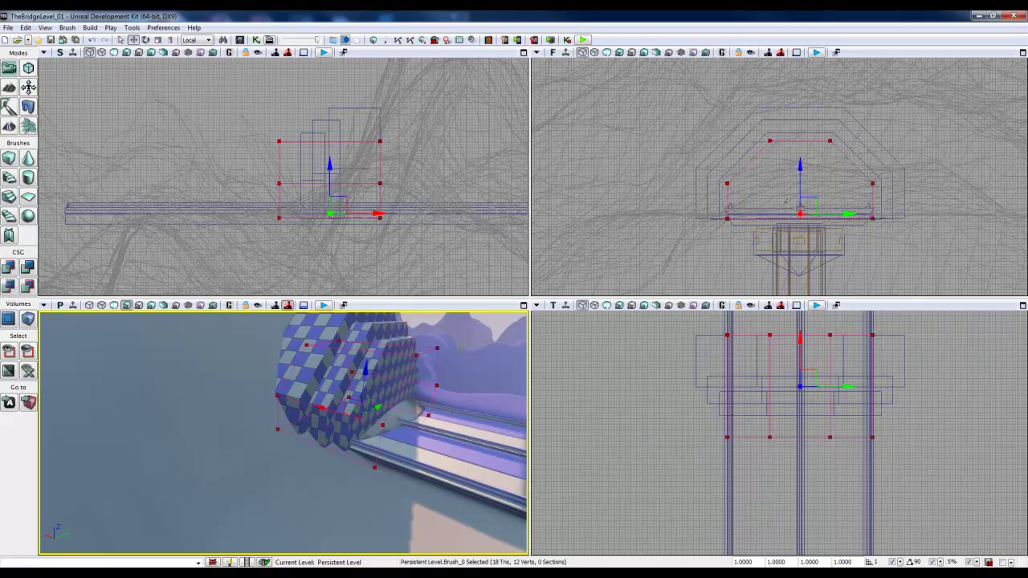
left_click(523, 305)
right_click_drag(461, 347, 530, 346)
left_click_drag(358, 286, 323, 277)
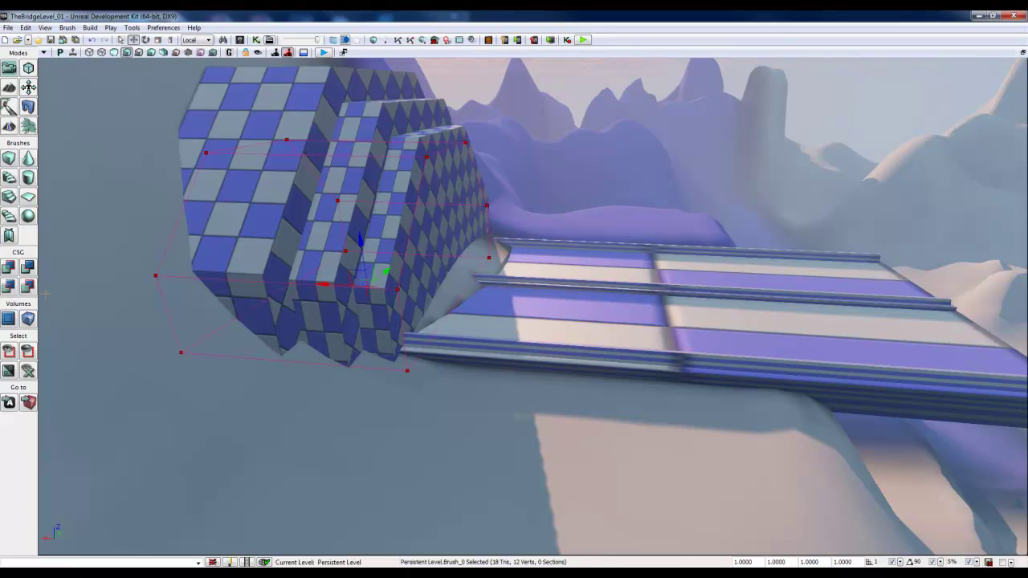
left_click(28, 271)
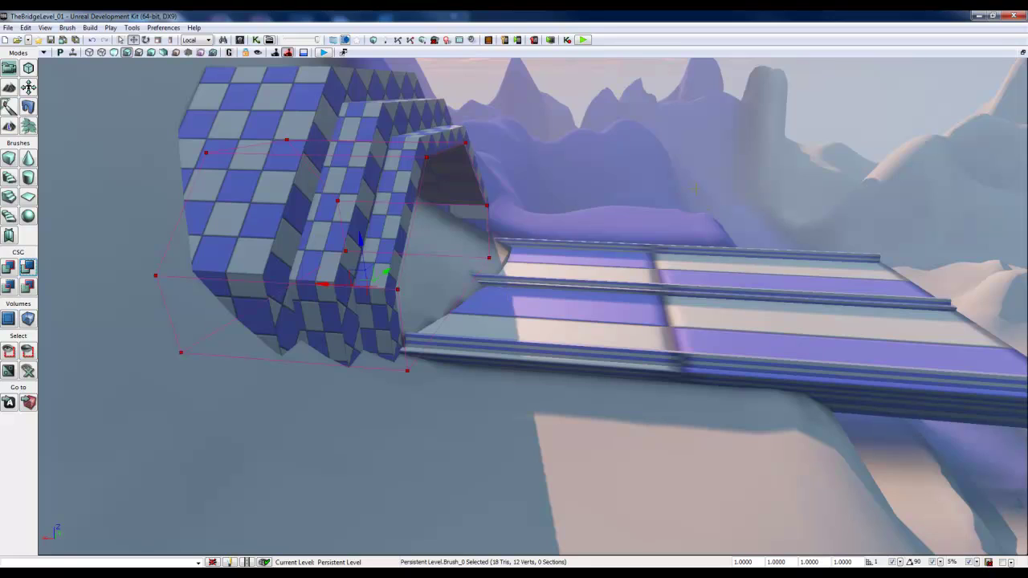
Move the builder brush aside from the tunnel, select the terrain and hide it.
mouse_move(670, 190)
right_mouse_down()
mouse_move(666, 172)
mouse_move(688, 166)
mouse_move(655, 148)
mouse_move(476, 182)
mouse_move(463, 195)
right_mouse_up()
right_click_drag(684, 225, 681, 233)
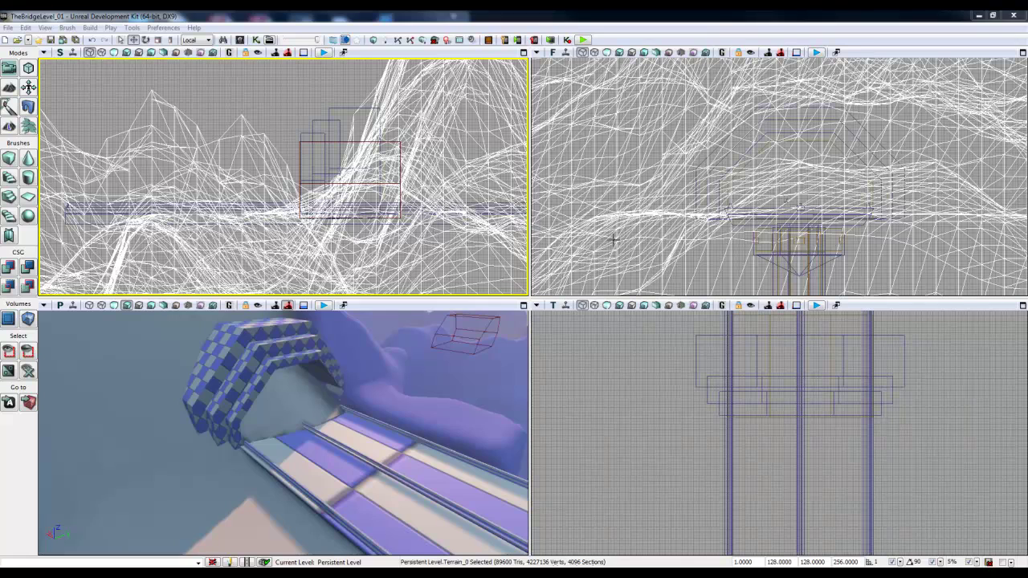
left_click(608, 245)
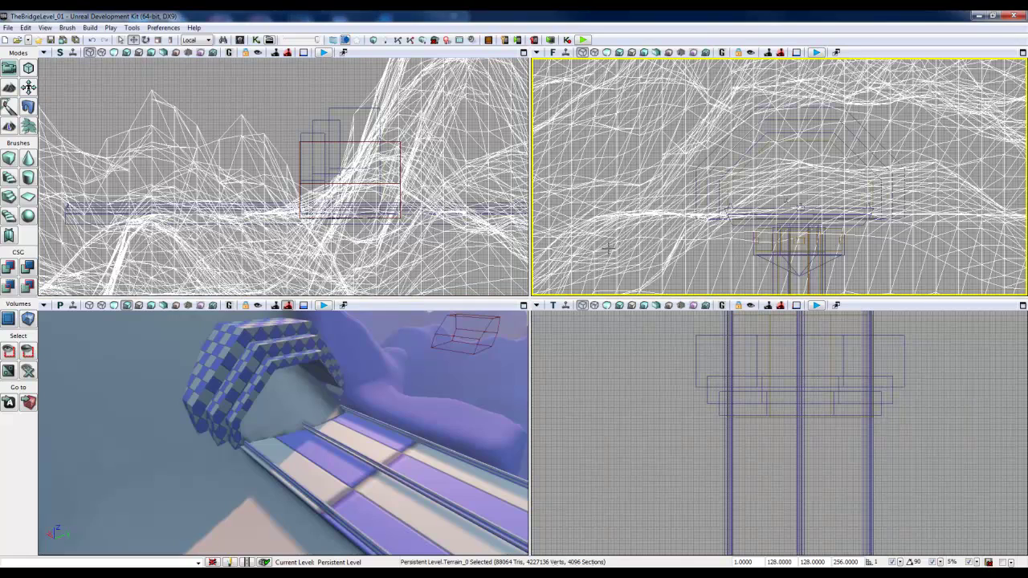
left_click(27, 352)
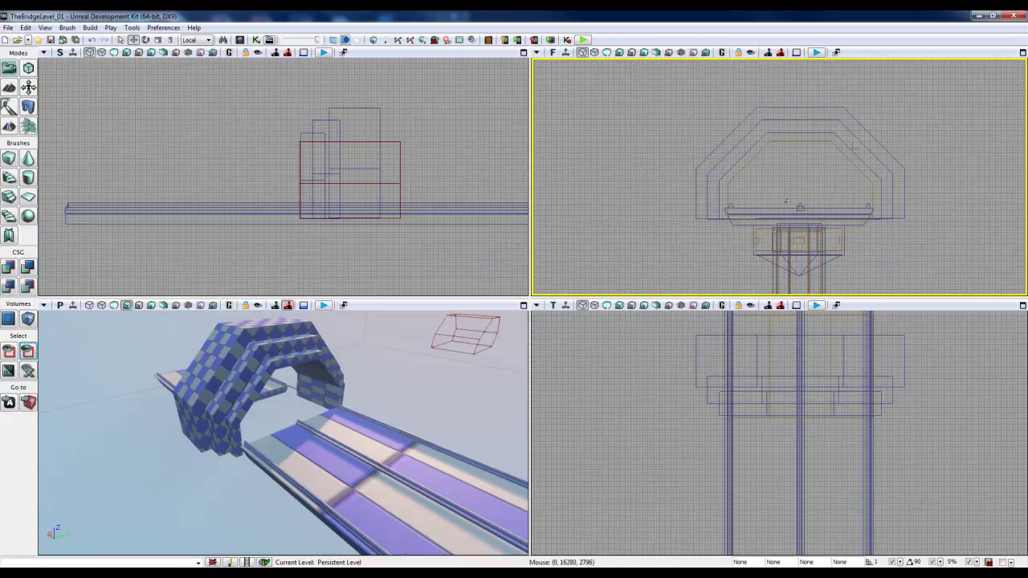
Rebuild the level geometry and examine the bridge deck inside the carved tunnel opening in the perspective view.
left_click(524, 305)
key("w")
right_click_drag(514, 330, 550, 312)
left_click_drag(551, 311, 503, 329)
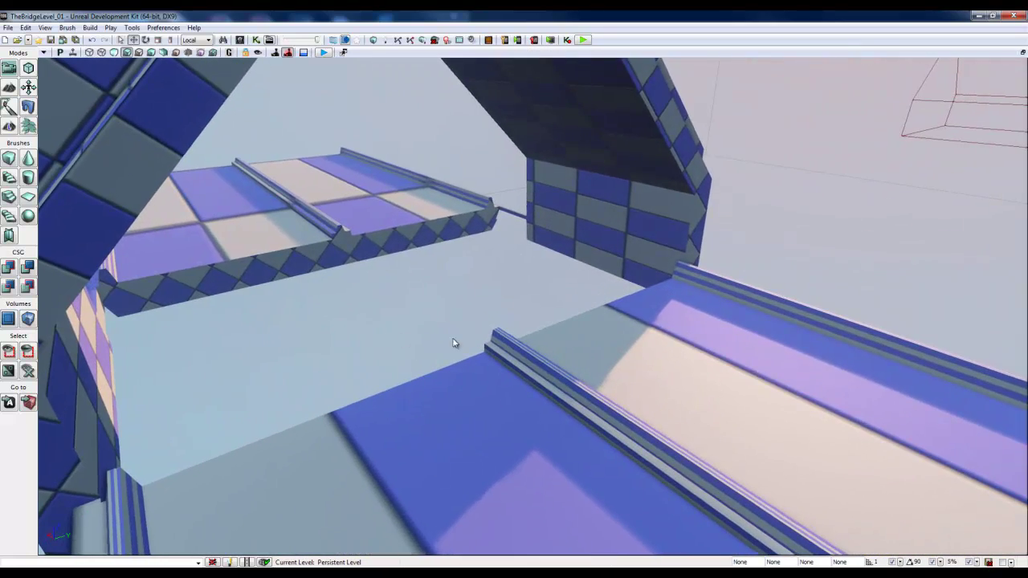
left_click(374, 40)
right_click_drag(549, 329, 487, 337)
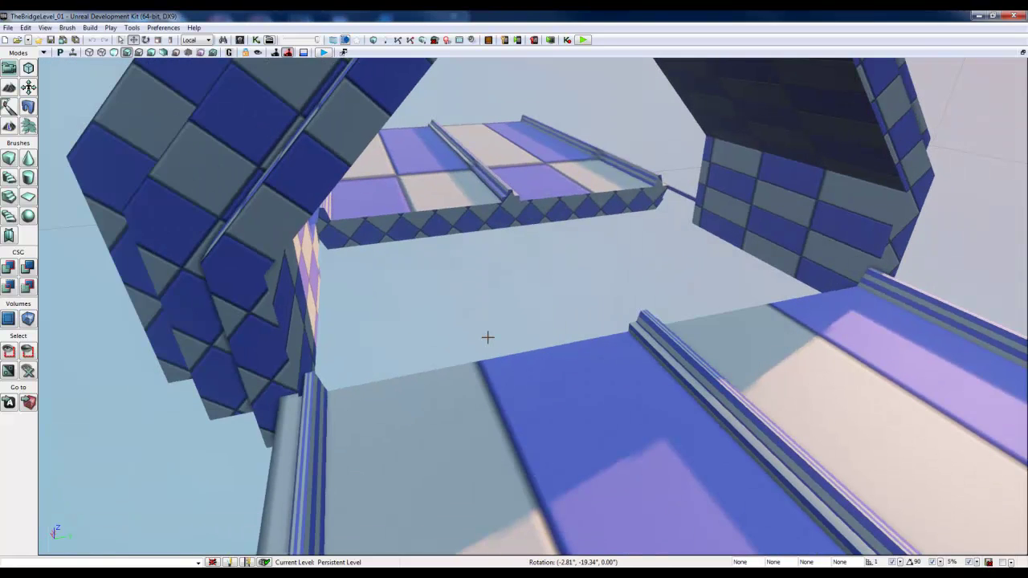
left_click_drag(488, 338, 562, 362)
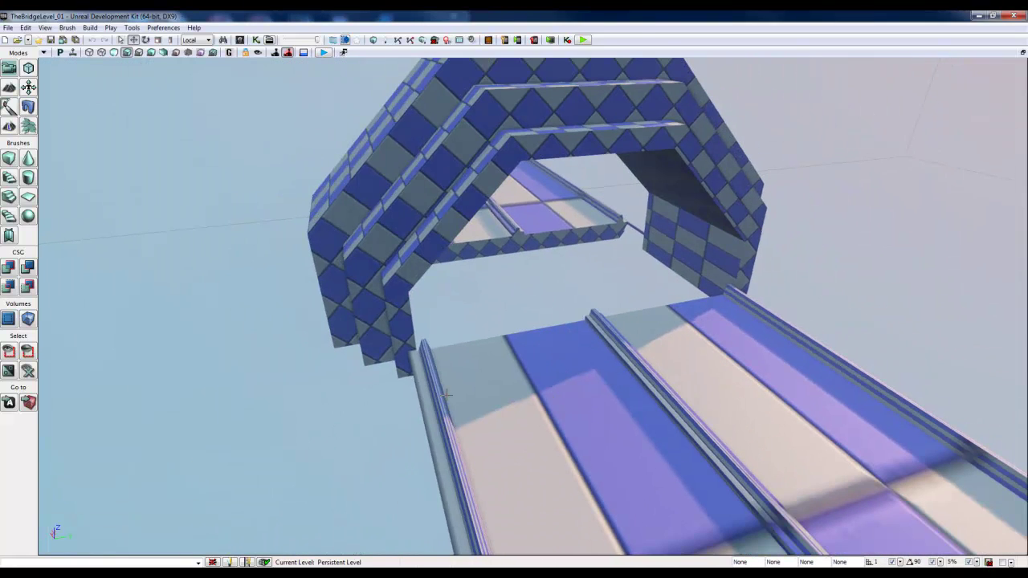
mouse_move(447, 396)
left_mouse_down()
mouse_move(394, 394)
mouse_move(474, 366)
left_mouse_up()
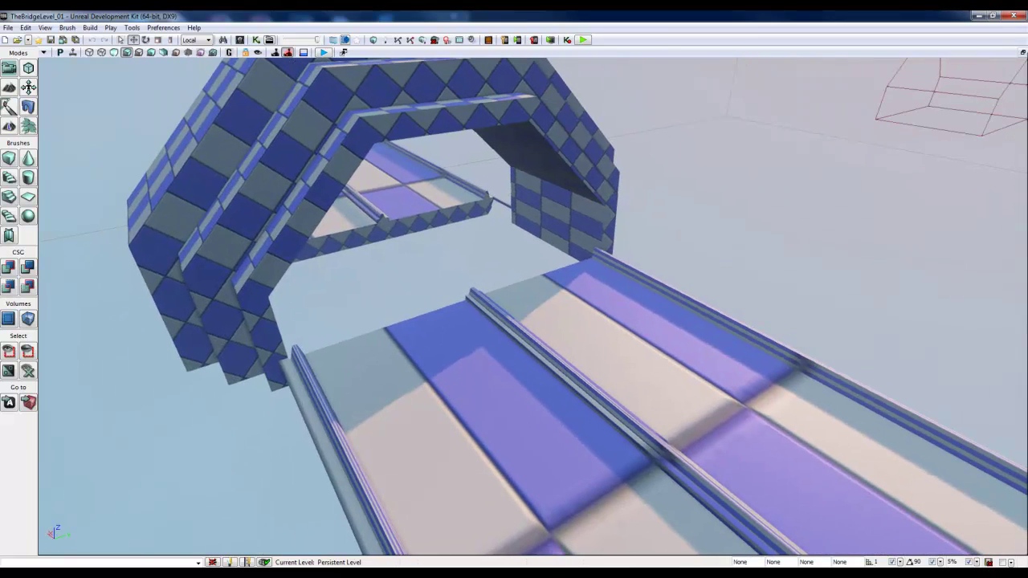
left_click(1022, 50)
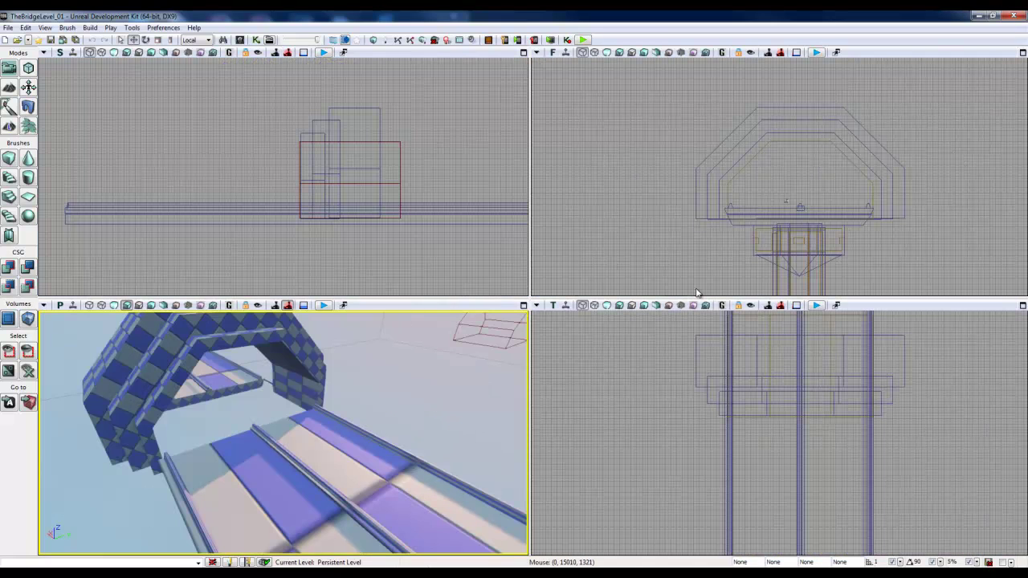
mouse_move(294, 198)
left_mouse_down()
mouse_move(485, 193)
mouse_move(496, 180)
mouse_move(248, 172)
mouse_move(374, 175)
left_mouse_up()
right_click(28, 177)
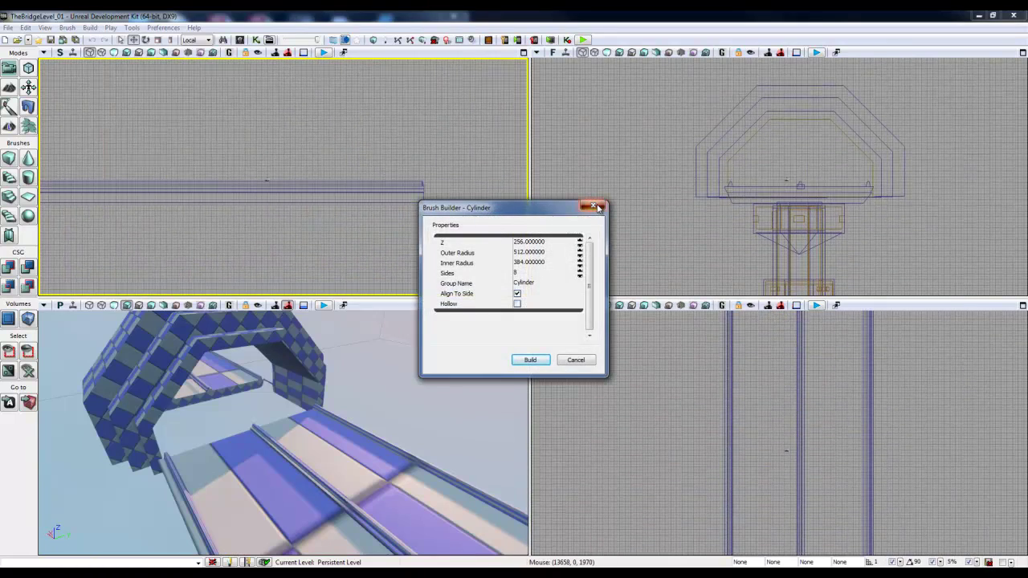
left_click(583, 359)
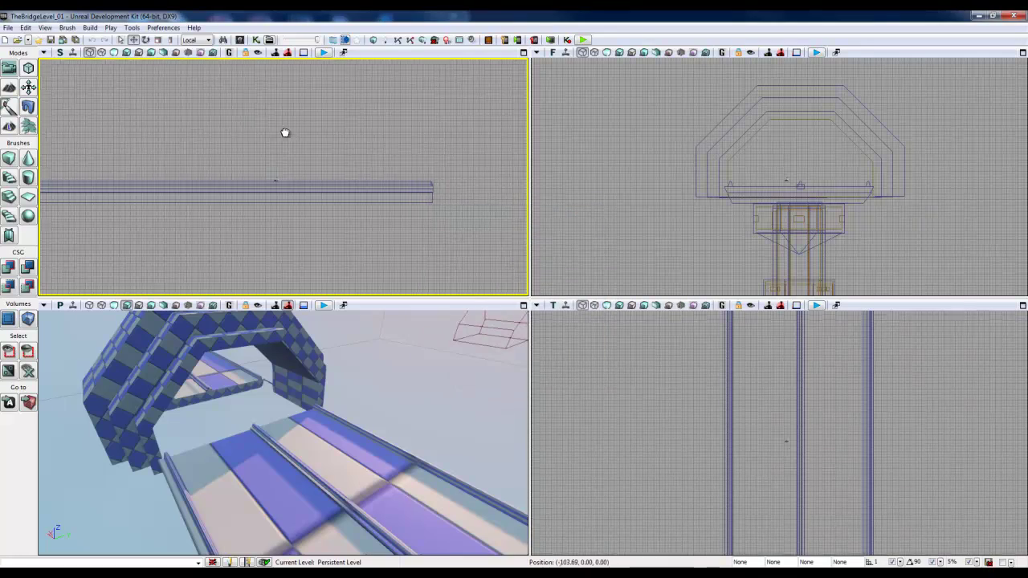
Examine the bridge segments and the deck beneath the tunnel blocks in the side and front wireframe views.
left_click_drag(286, 132, 434, 141)
left_click_drag(173, 146, 108, 190)
scroll(261, 171, "down", 2)
left_click_drag(415, 168, 208, 169)
left_click_drag(723, 177, 528, 169)
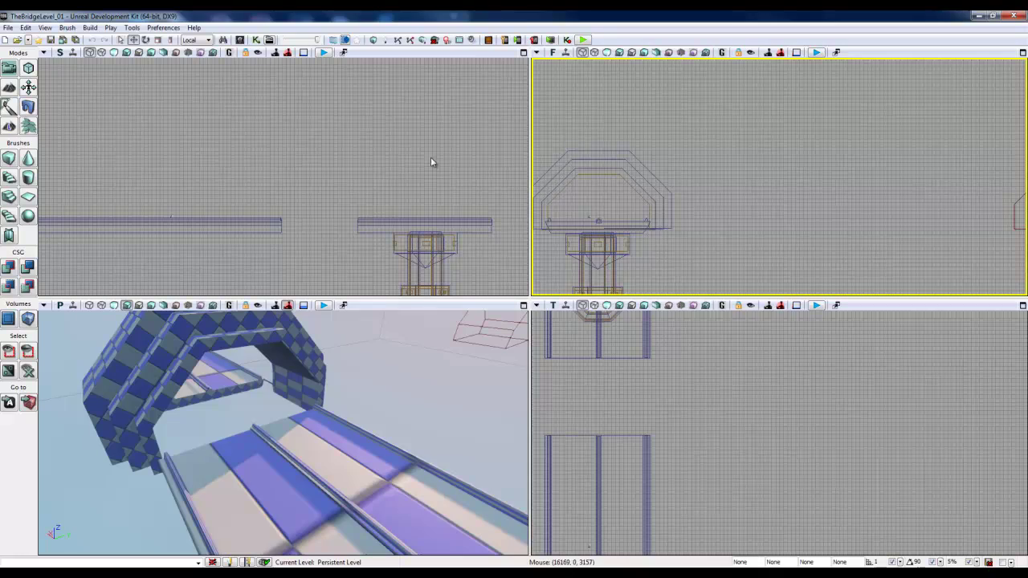
left_click_drag(727, 156, 919, 153)
left_click_drag(414, 126, 201, 125)
left_click_drag(359, 148, 239, 136)
scroll(377, 192, "up", 5)
left_click_drag(332, 236, 418, 241)
left_click_drag(160, 177, 207, 210)
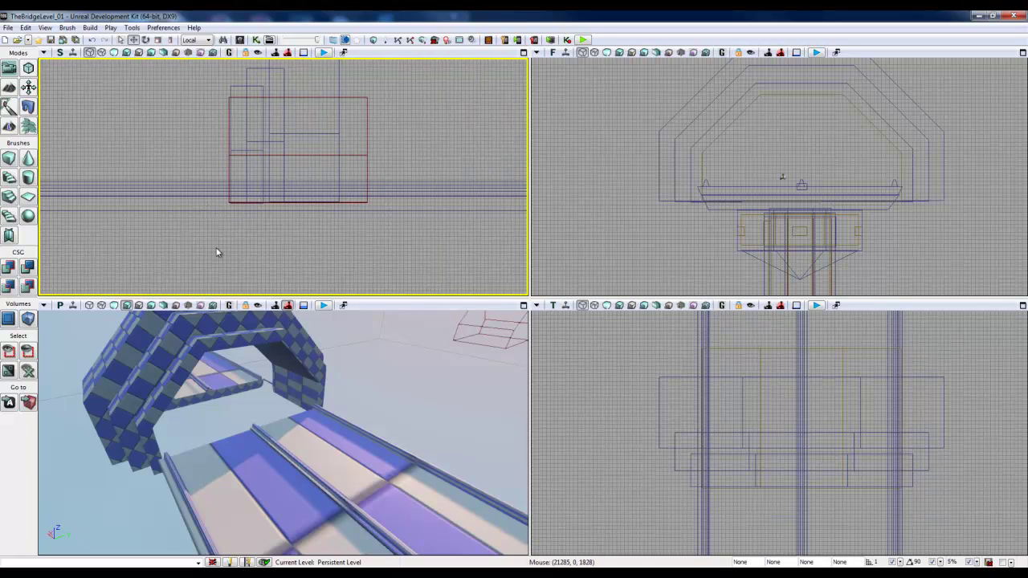
left_click_drag(216, 252, 326, 239)
scroll(321, 243, "up", 2)
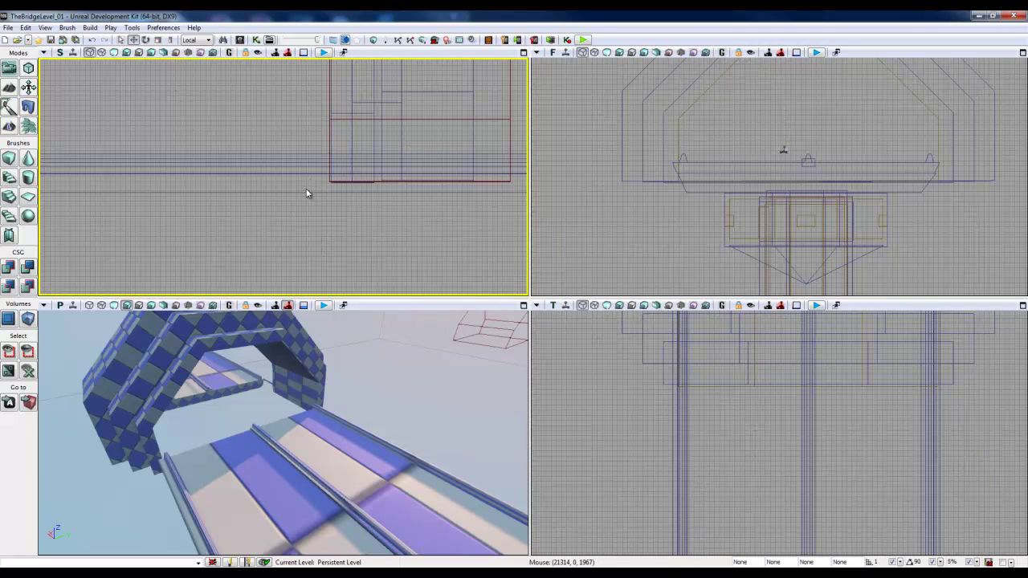
Move the bridge deck brush running through the tunnel to last in the brush order and rebuild the level geometry.
left_click(120, 40)
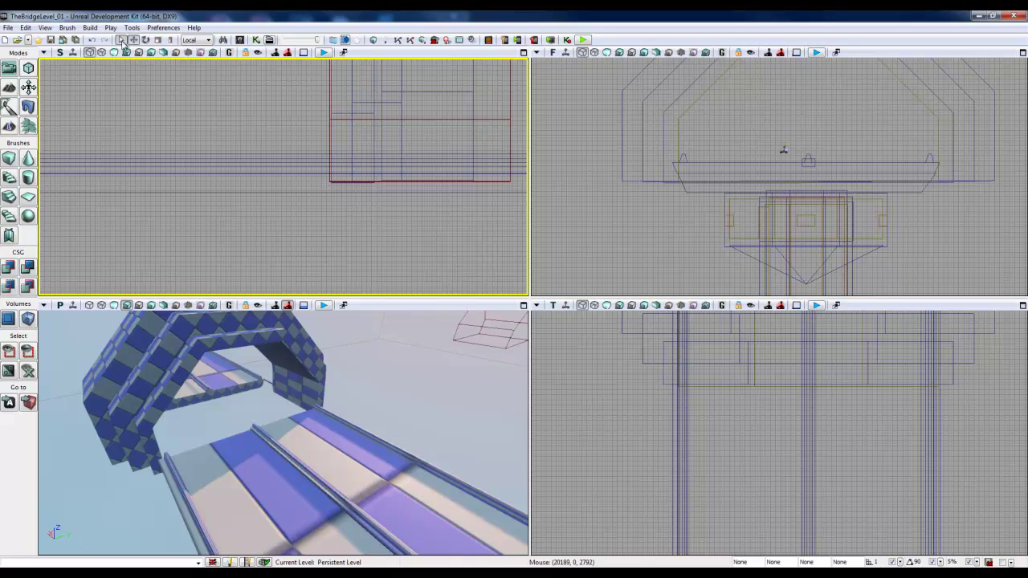
left_click(253, 194)
scroll(290, 234, "up", 2)
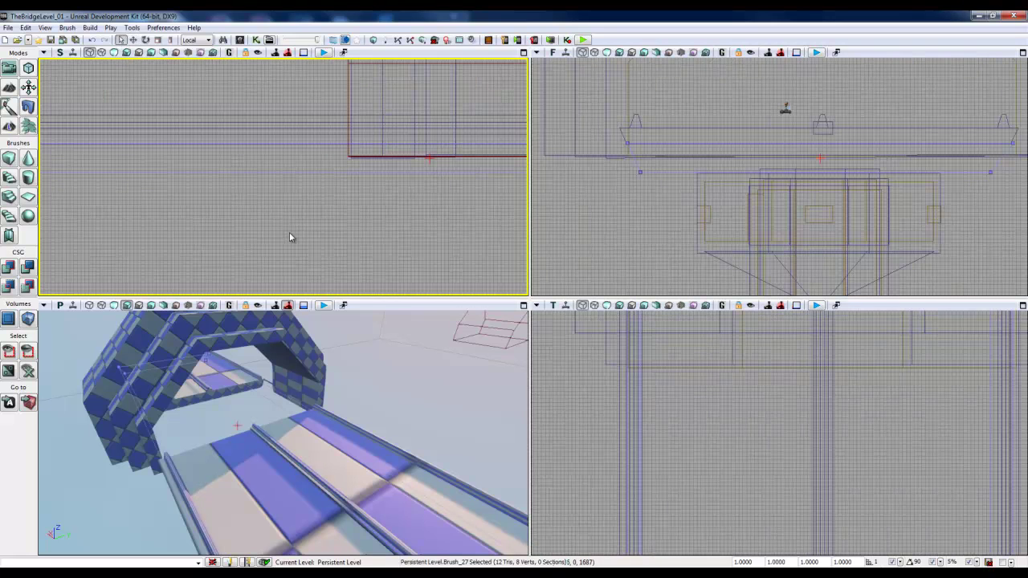
scroll(320, 210, "up", 1)
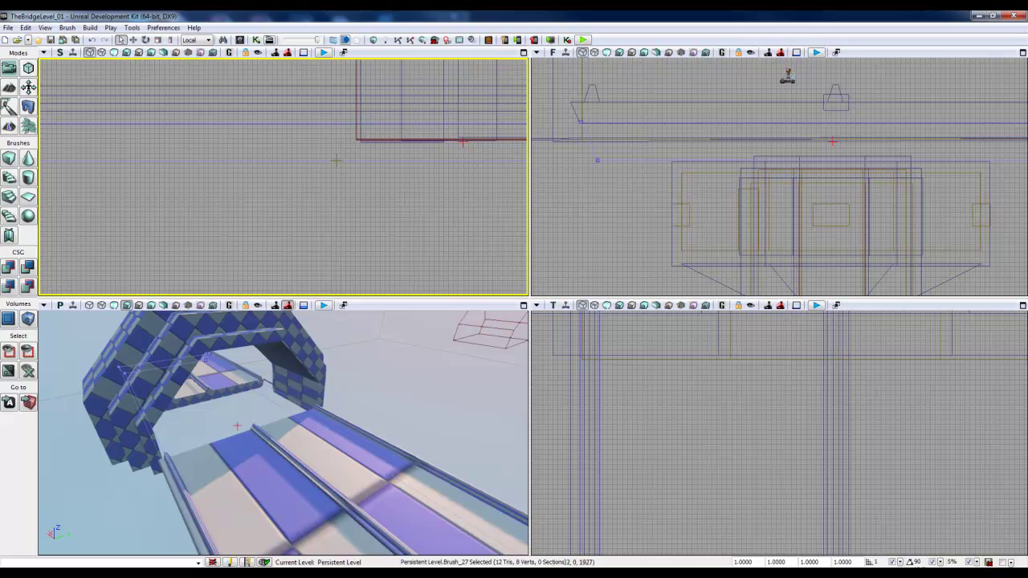
mouse_move(330, 163)
left_mouse_down()
mouse_move(306, 223)
mouse_move(314, 248)
left_mouse_up()
right_click(313, 246)
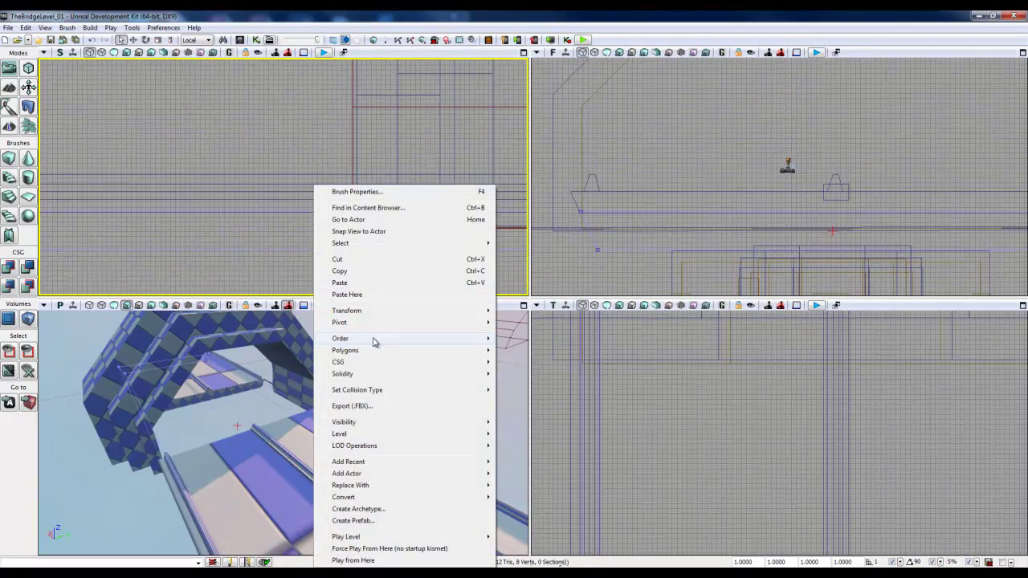
mouse_move(373, 341)
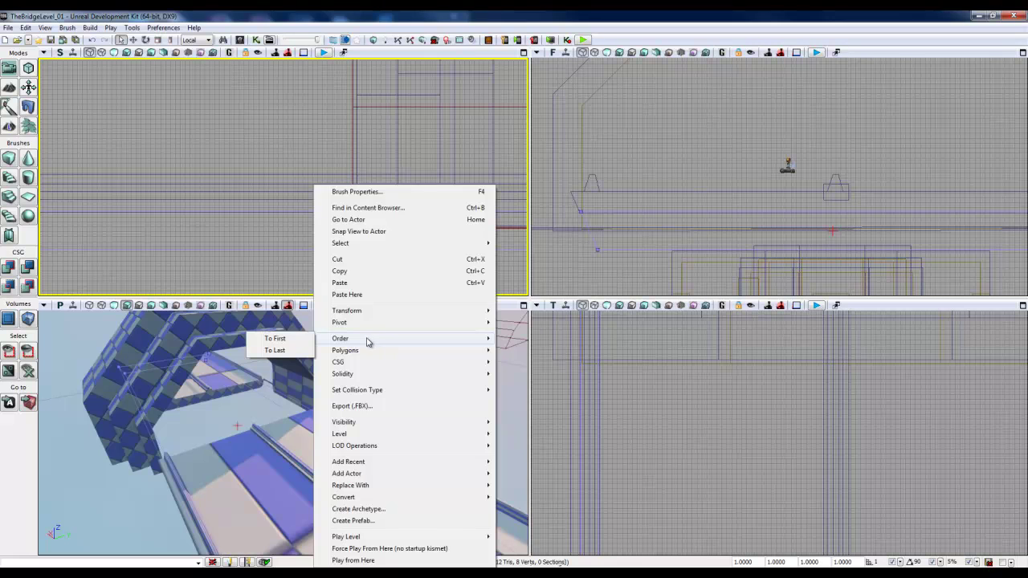
left_click(275, 350)
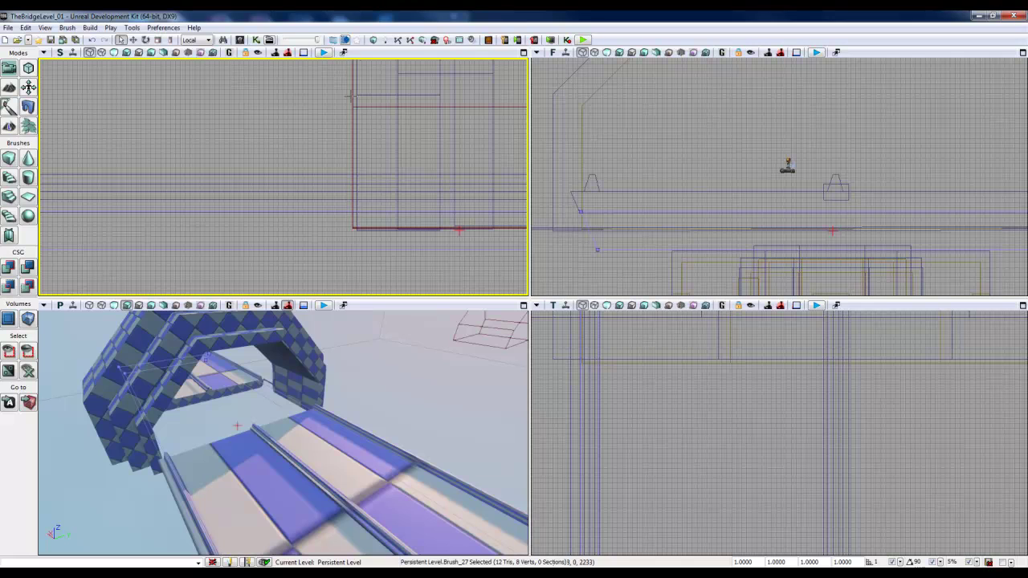
left_click(373, 40)
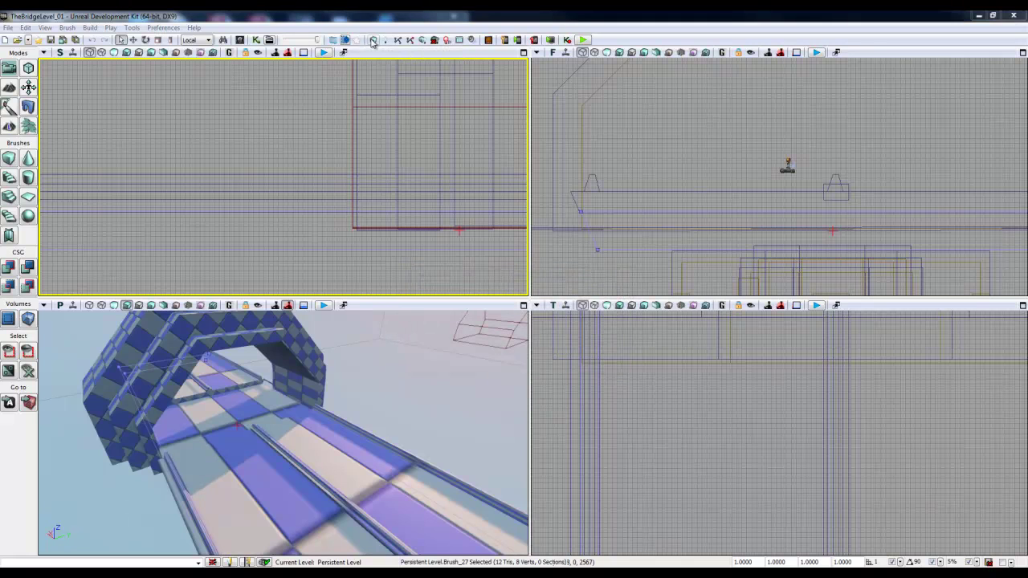
Move the two brushes of the bridge's central rail to last in the brush order and rebuild the geometry.
left_click(311, 201)
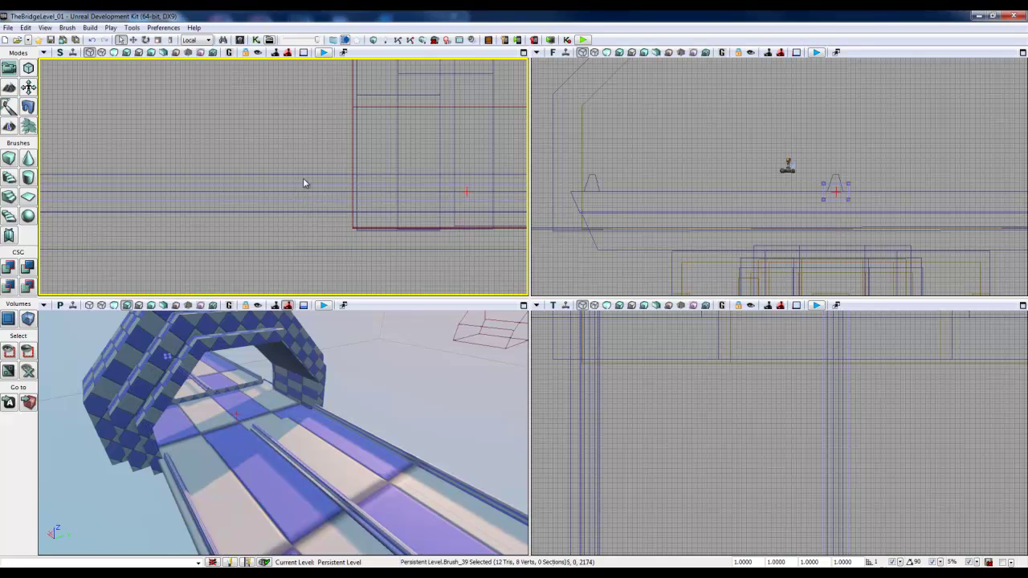
left_click(305, 175, "ctrl")
right_click(305, 177)
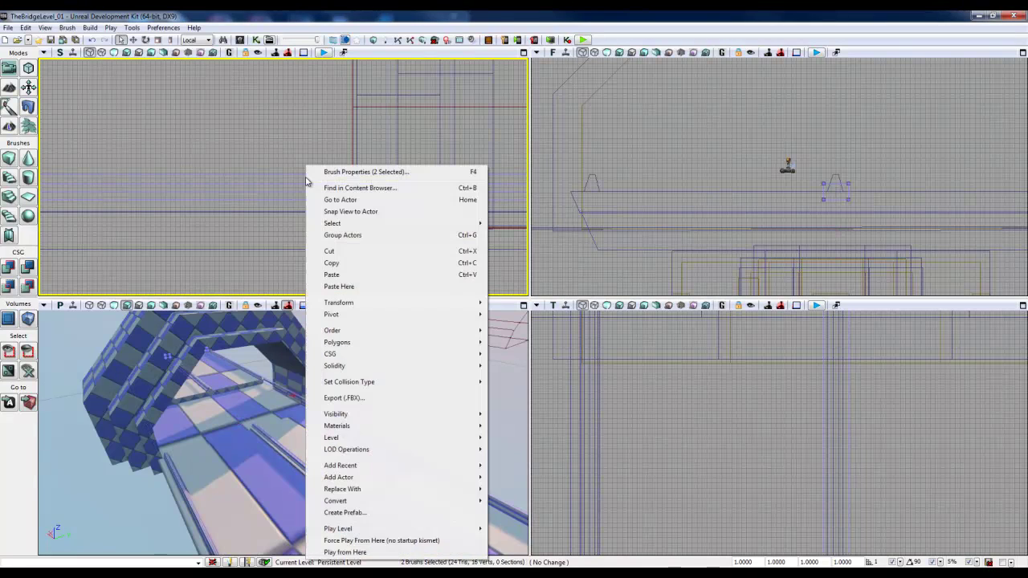
mouse_move(337, 334)
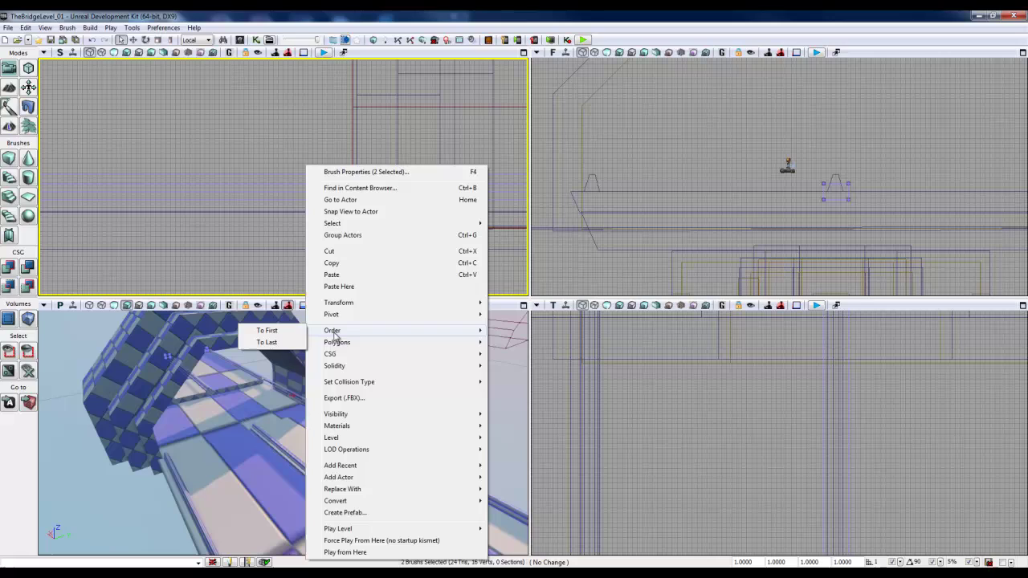
left_click(269, 343)
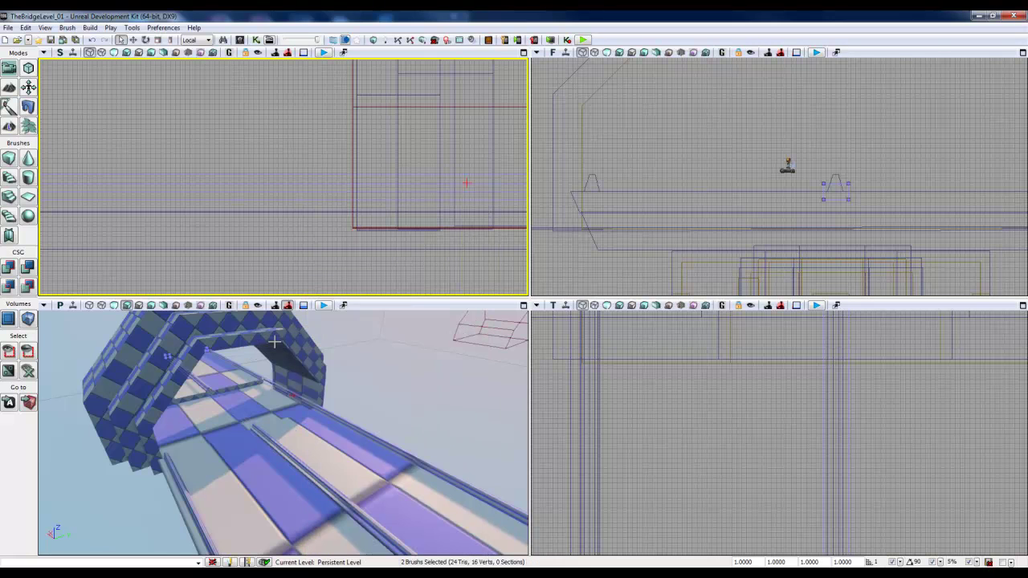
left_click(379, 41)
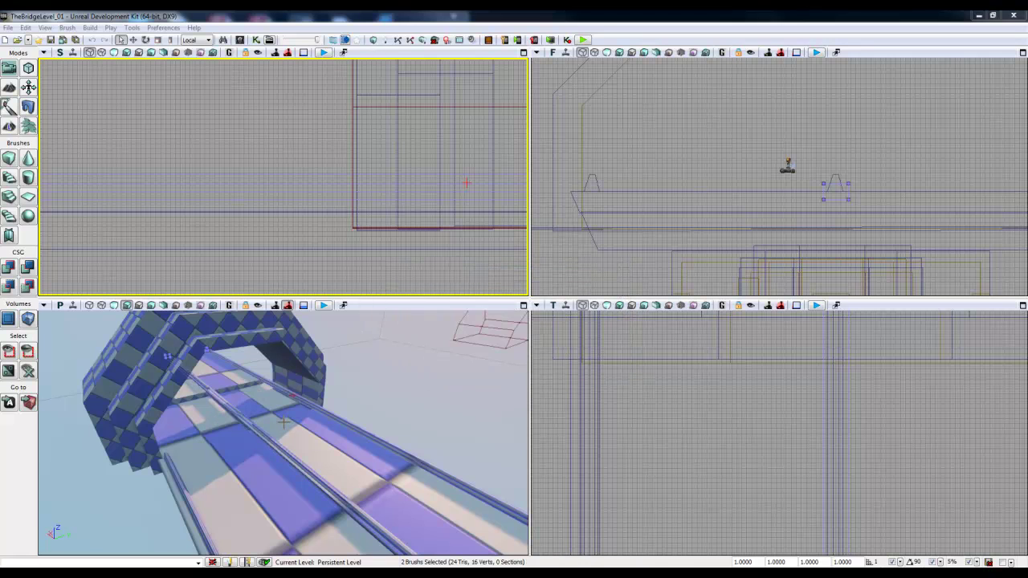
Inspect the rail and deck inside the tunnel up close, and send the bridge deck brush to last in the order again.
right_click_drag(283, 421, 285, 414)
scroll(284, 412, "up", 6)
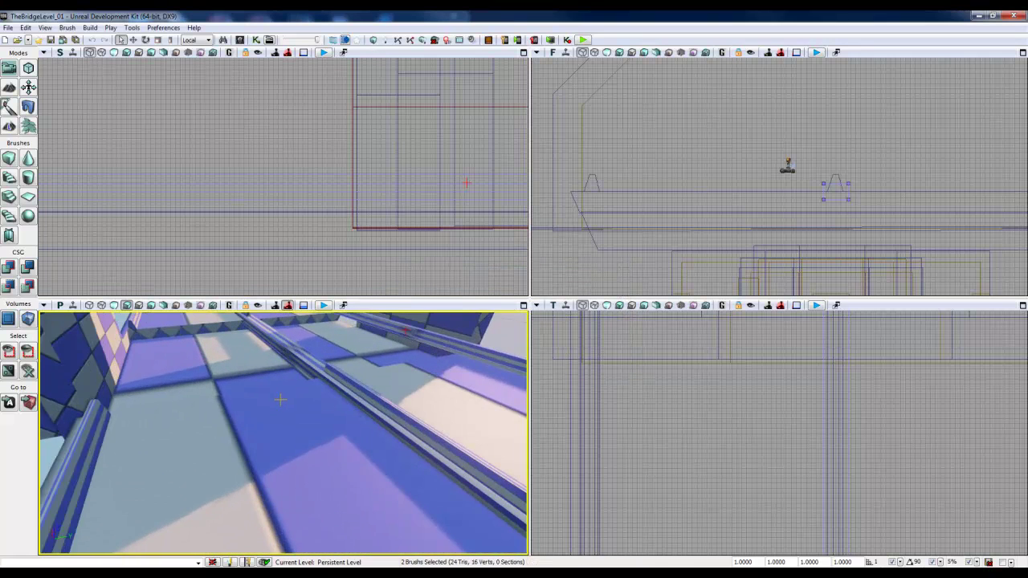
left_click_drag(281, 399, 260, 393)
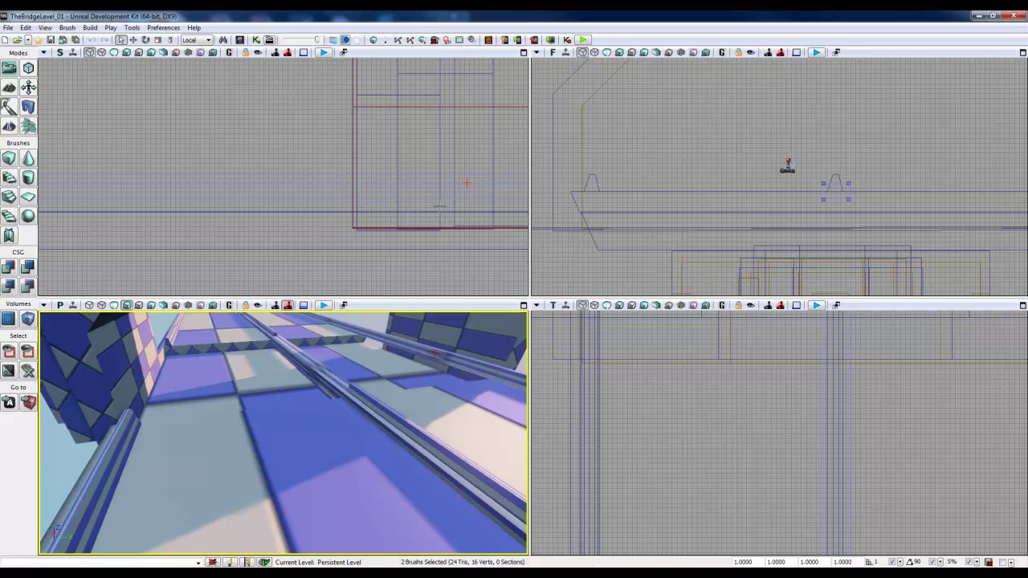
right_click_drag(284, 106, 320, 102)
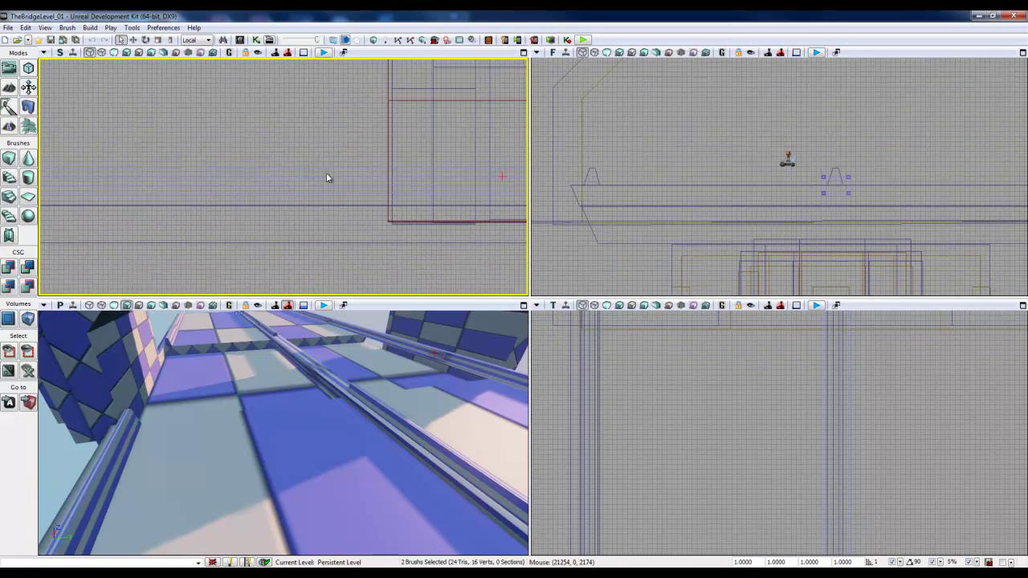
left_click(372, 206)
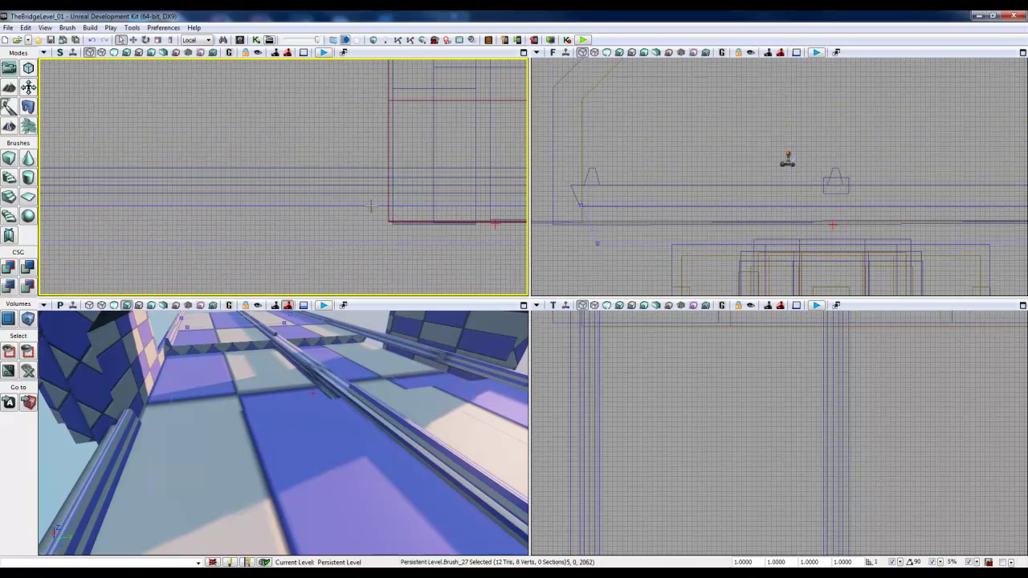
right_click(303, 203)
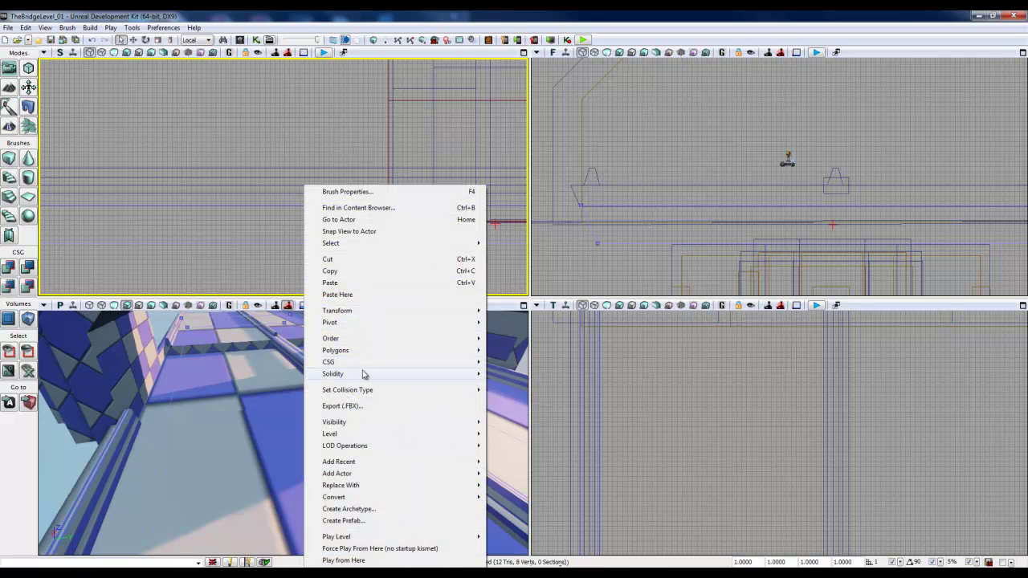
mouse_move(365, 366)
mouse_move(357, 343)
left_click(266, 350)
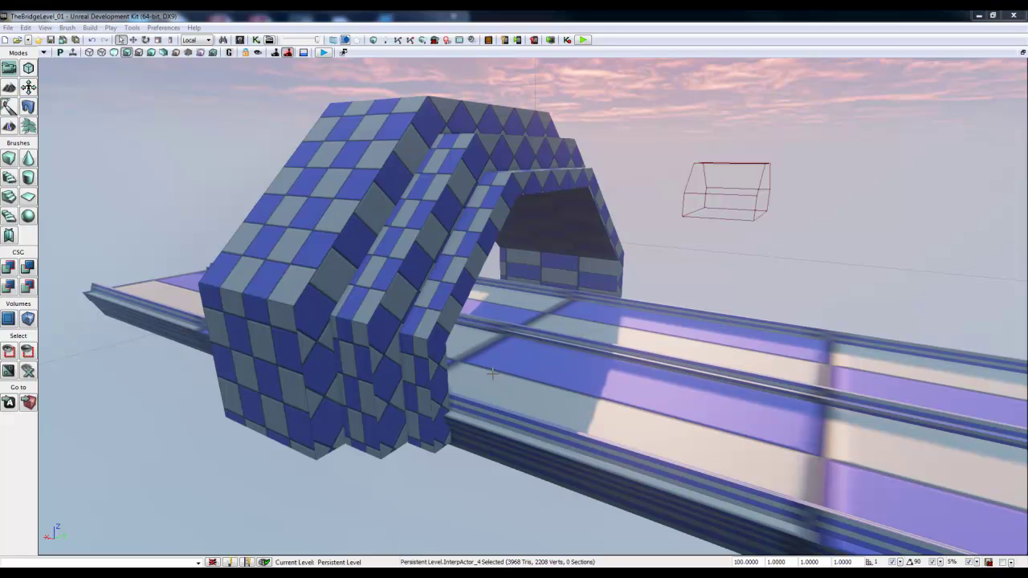
Examine the rebuilt deck and the tunnel entrance from the side and front, including where terrain fills the opening.
key("w")
mouse_move(492, 374)
right_mouse_down()
mouse_move(592, 335)
mouse_move(484, 389)
mouse_move(491, 372)
right_mouse_up()
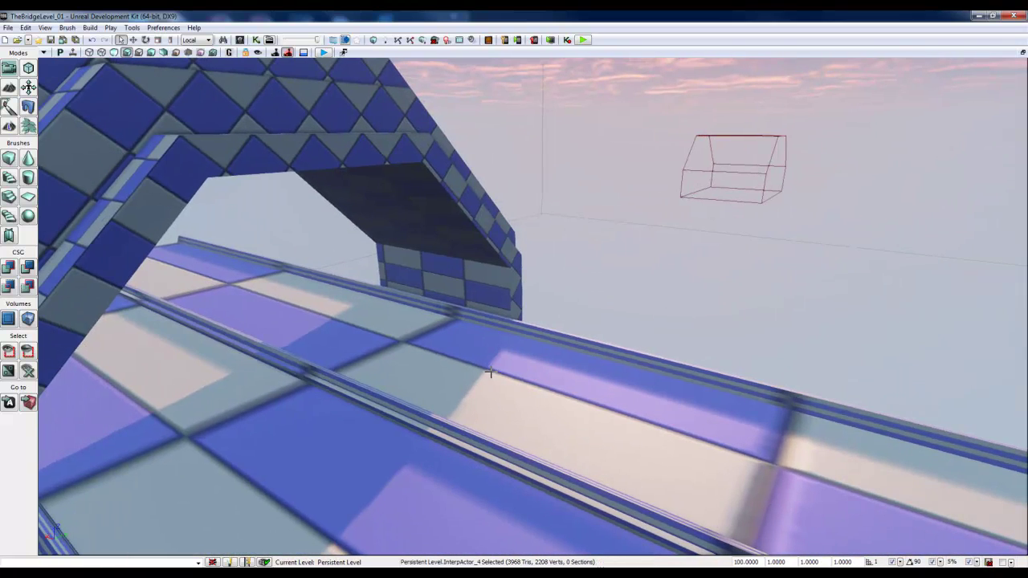
right_click_drag(596, 241, 548, 244)
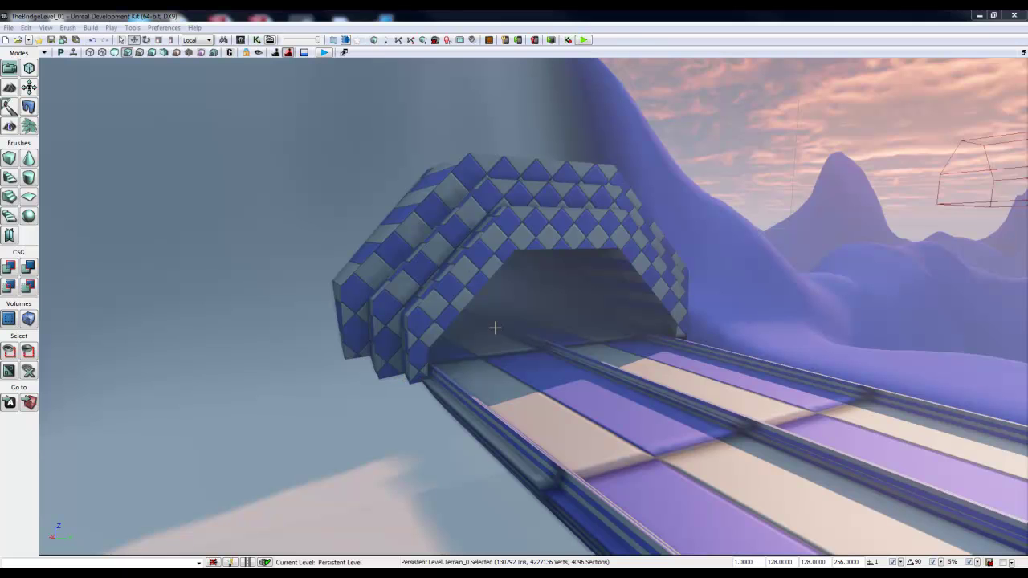
right_click_drag(461, 352, 433, 339)
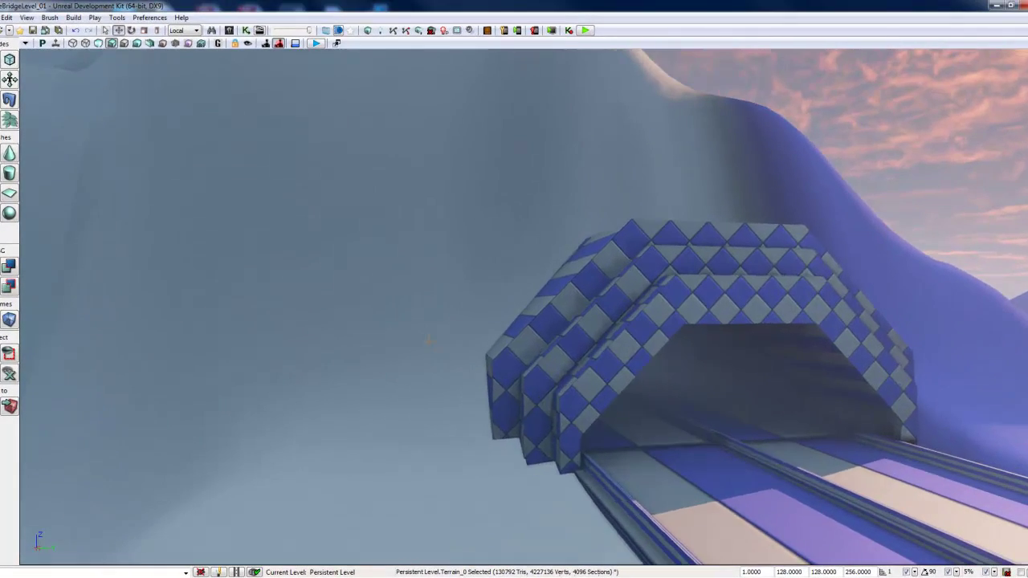
mouse_move(430, 341)
left_mouse_down()
mouse_move(532, 369)
mouse_move(306, 328)
mouse_move(364, 357)
mouse_move(434, 320)
mouse_move(340, 338)
left_mouse_up()
right_click_drag(340, 338, 551, 440)
left_click_drag(551, 440, 117, 430)
right_click_drag(117, 430, 94, 447)
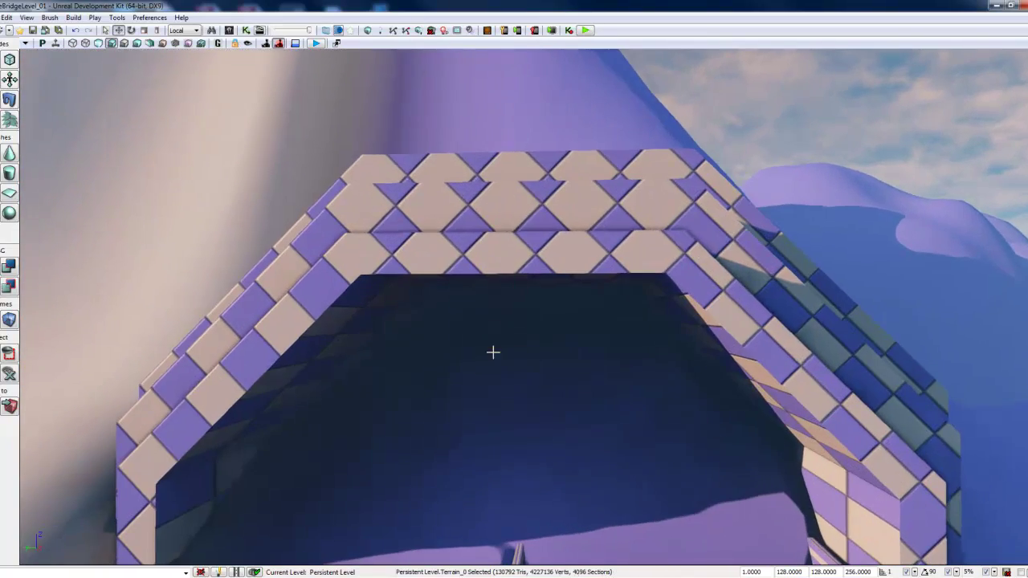
right_click_drag(493, 351, 515, 425)
left_click_drag(514, 426, 515, 423)
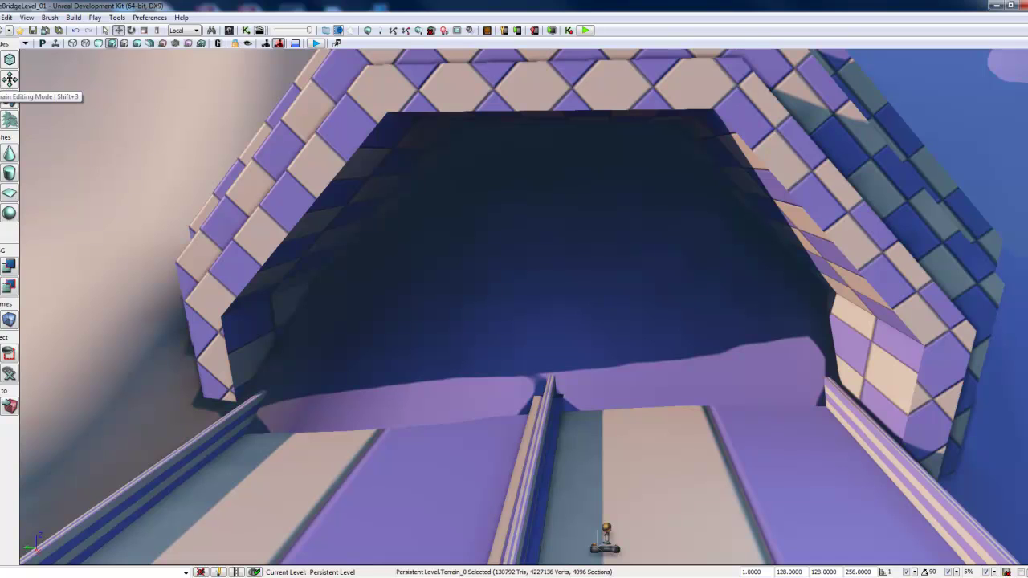
Open the terrain editor for Terrain_0 and turn on its wireframe display.
left_click(1, 80)
left_click(9, 79)
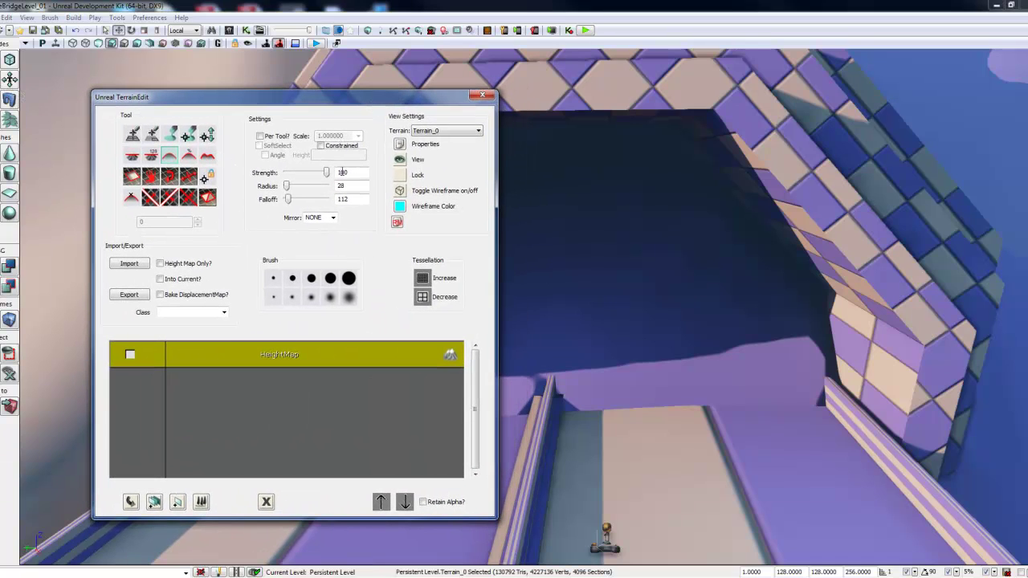
left_click(399, 191)
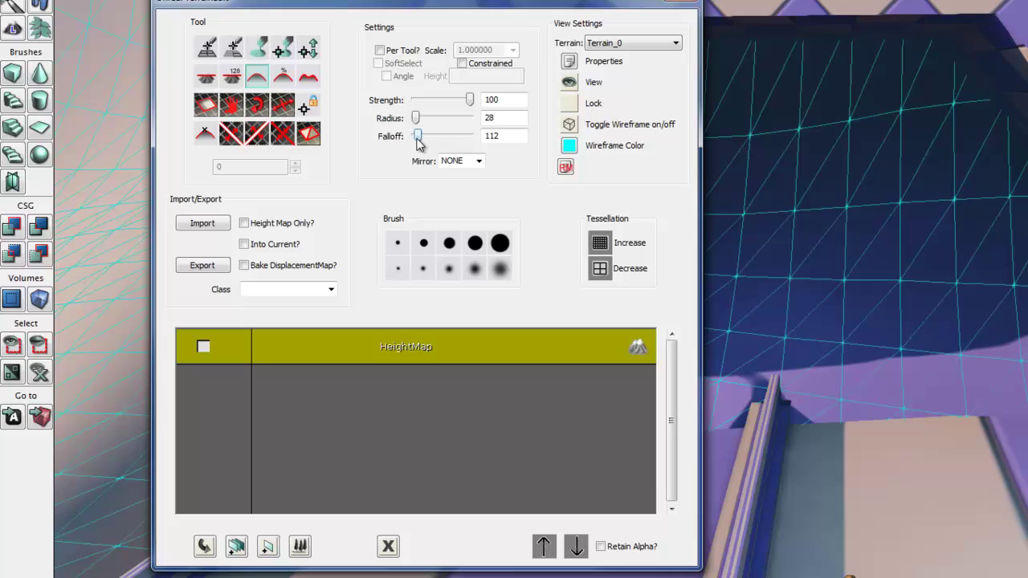
Set the terrain brush radius to 56 and its falloff to 0.
left_click_drag(417, 137, 419, 122)
left_click(416, 140)
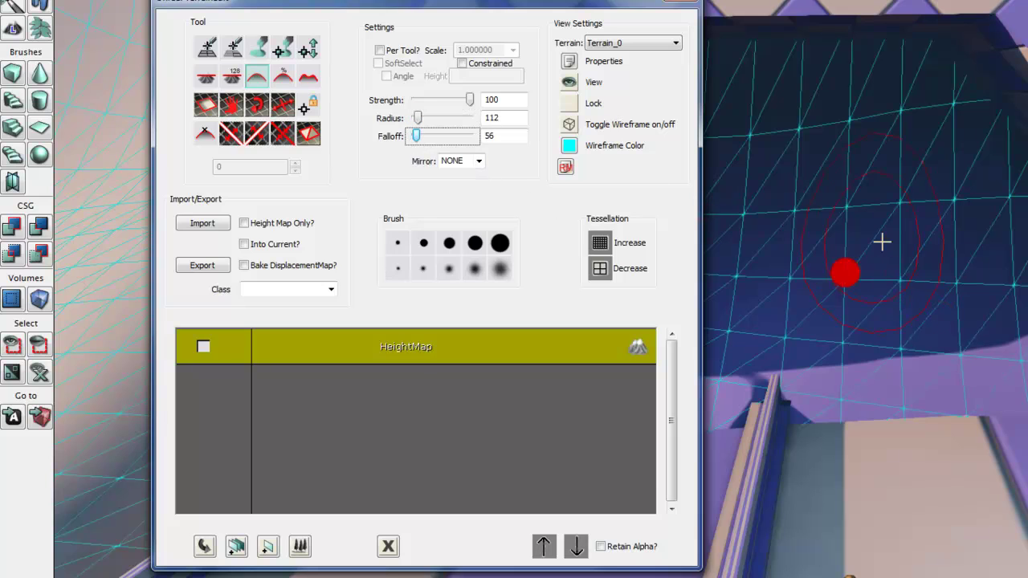
left_click_drag(416, 138, 409, 137)
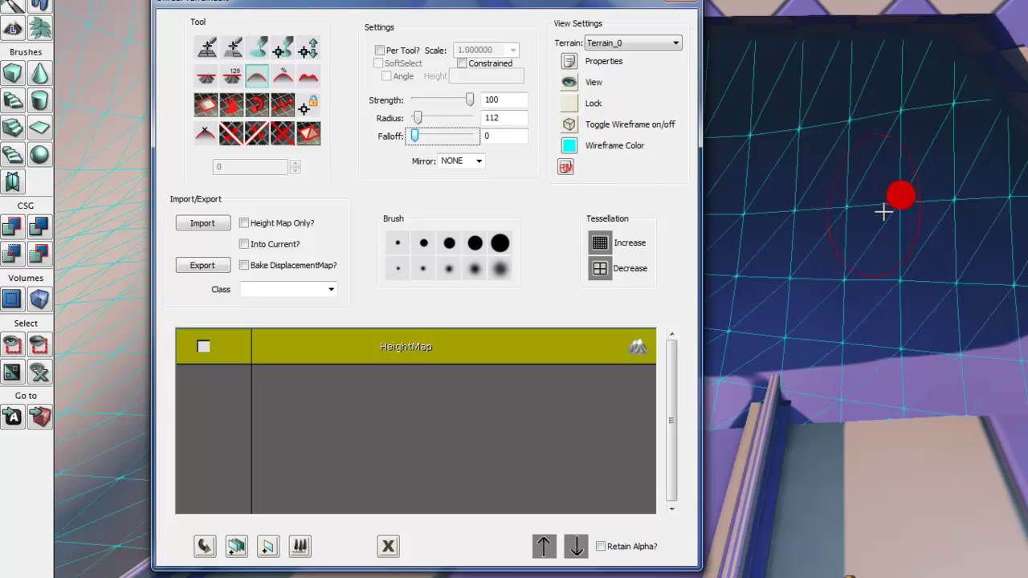
left_click(418, 119)
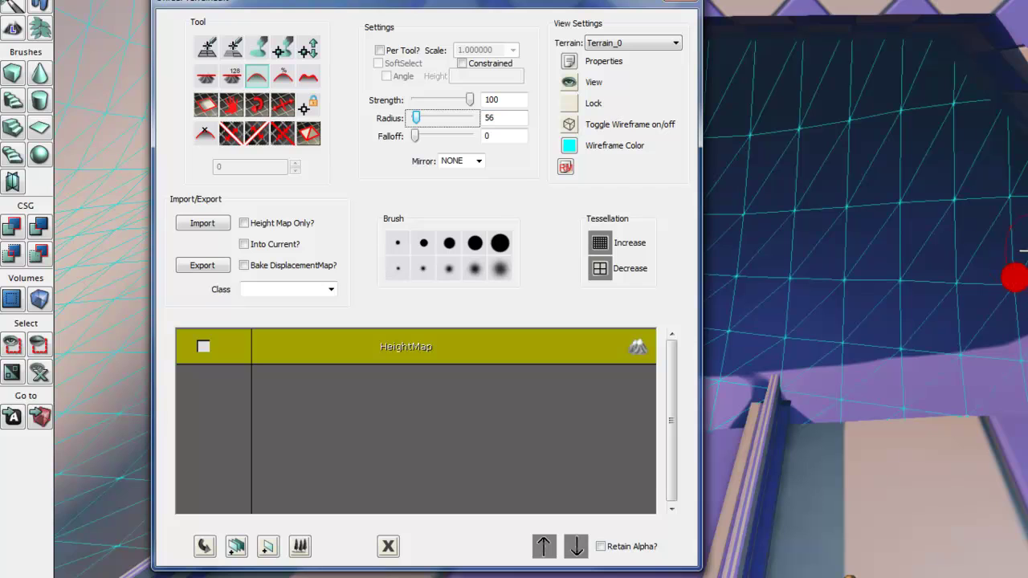
Use the terrain Visibility tool to cut away the terrain quads blocking the inside of the tunnel opening.
left_click_drag(464, 3, 405, 14)
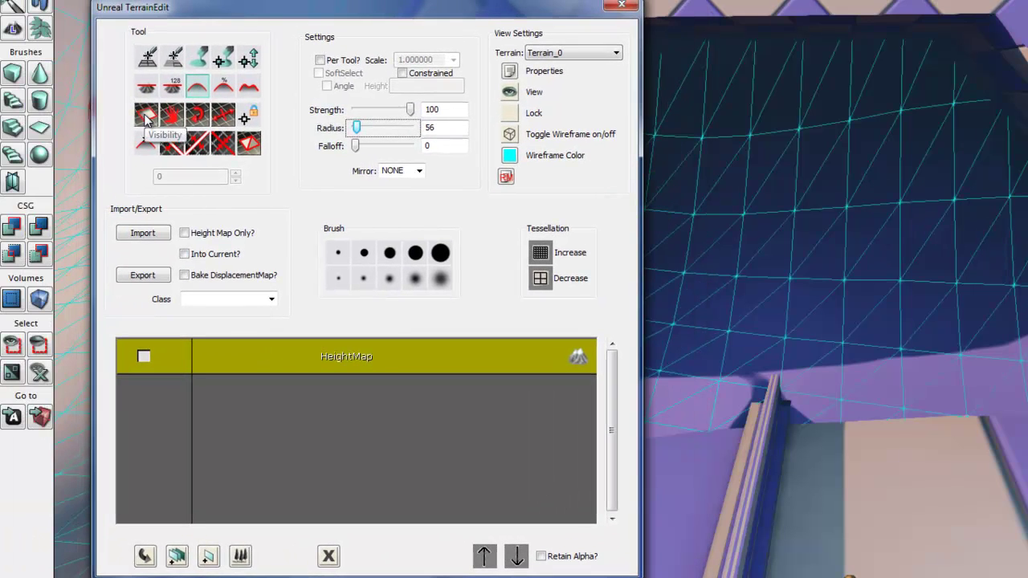
left_click(146, 120)
left_click_drag(301, 16, 35, 29)
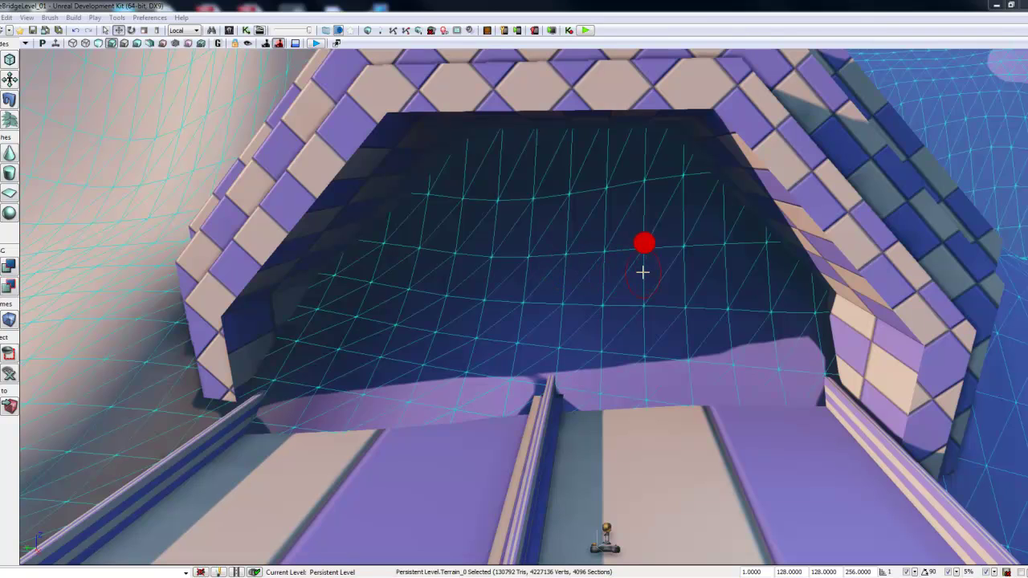
mouse_move(539, 231)
left_mouse_down("ctrl")
mouse_move(618, 238)
mouse_move(633, 175)
mouse_move(591, 160)
mouse_move(603, 144)
left_mouse_up("ctrl")
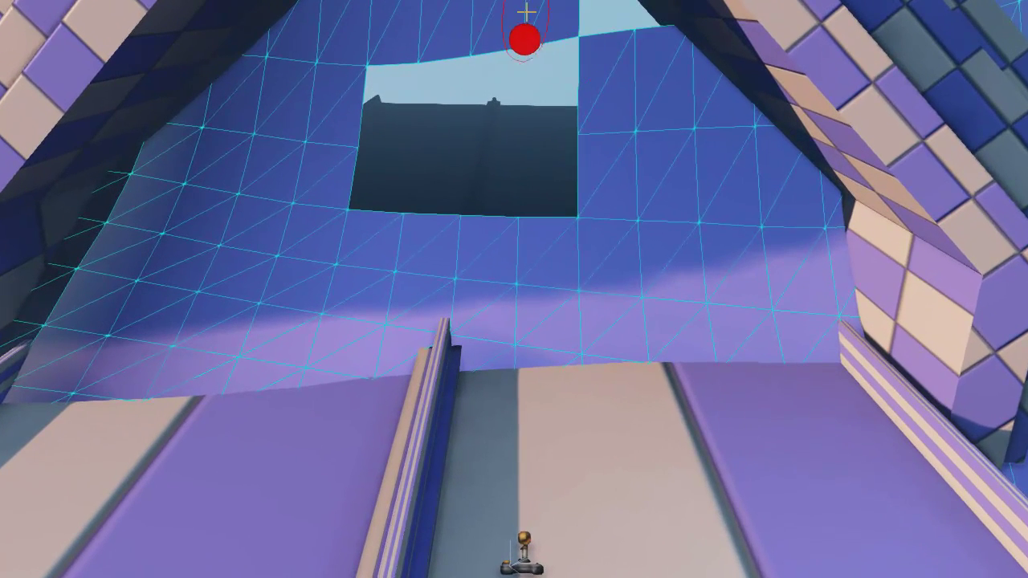
mouse_move(527, 4)
left_mouse_down("ctrl")
mouse_move(393, 16)
mouse_move(340, 41)
mouse_move(304, 103)
mouse_move(274, 118)
mouse_move(211, 121)
mouse_move(172, 222)
mouse_move(118, 308)
mouse_move(87, 270)
mouse_move(88, 227)
mouse_move(72, 245)
mouse_move(303, 254)
mouse_move(265, 333)
mouse_move(222, 362)
mouse_move(88, 388)
mouse_move(116, 404)
mouse_move(75, 399)
mouse_move(27, 449)
mouse_move(55, 412)
mouse_move(28, 450)
mouse_move(238, 414)
mouse_move(321, 442)
mouse_move(445, 383)
mouse_move(409, 317)
mouse_move(504, 321)
mouse_move(522, 386)
mouse_move(624, 394)
mouse_move(658, 353)
mouse_move(738, 317)
mouse_move(755, 220)
mouse_move(718, 154)
mouse_move(661, 124)
mouse_move(647, 127)
mouse_move(844, 236)
mouse_move(879, 339)
mouse_move(867, 331)
left_mouse_up("ctrl")
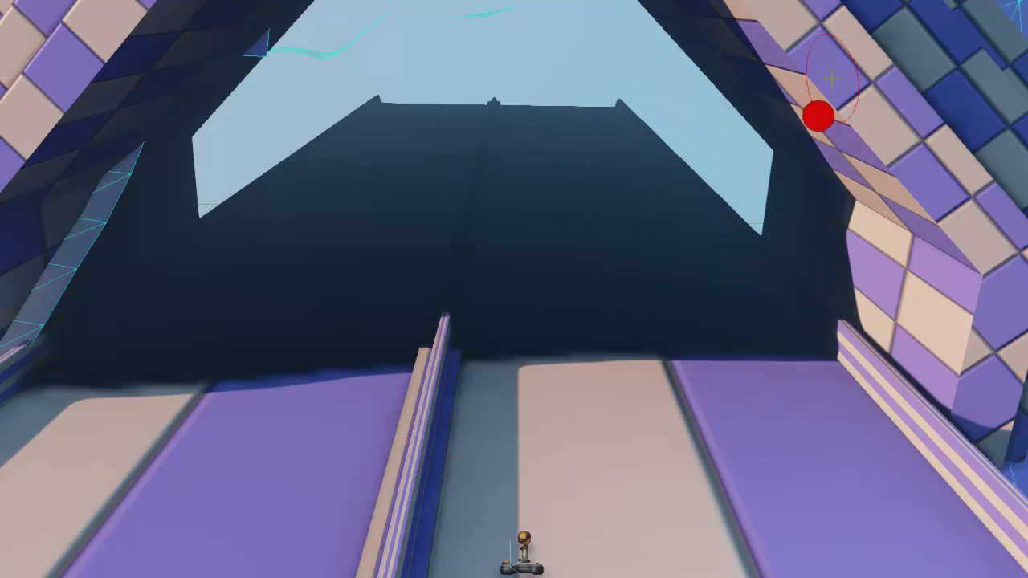
Cut away the leftover terrain quads along the tunnel's left inner wall beside the outer rail.
mouse_move(812, 98)
right_mouse_down()
mouse_move(730, 96)
mouse_move(723, 129)
right_mouse_up()
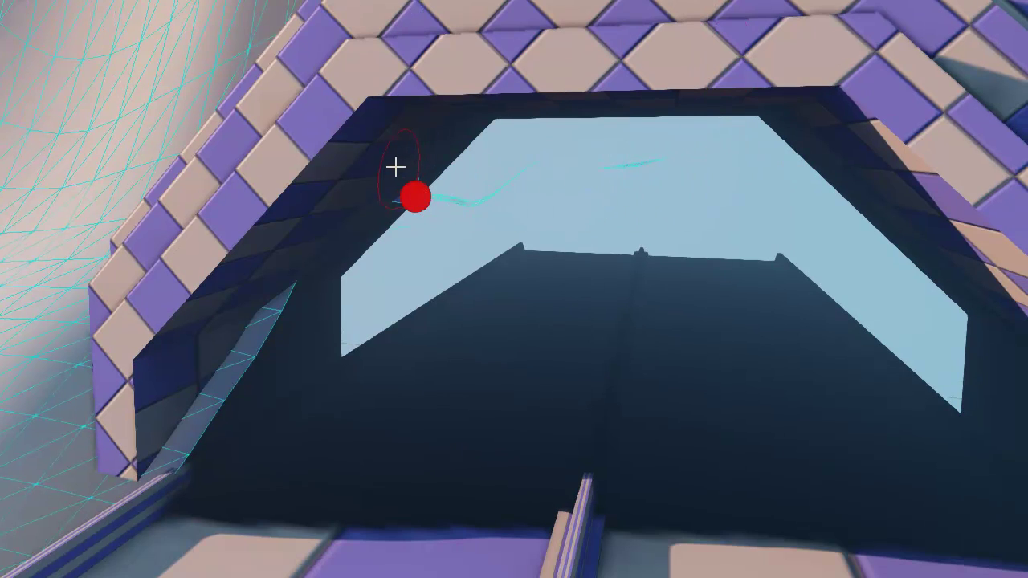
left_click(208, 378, "ctrl")
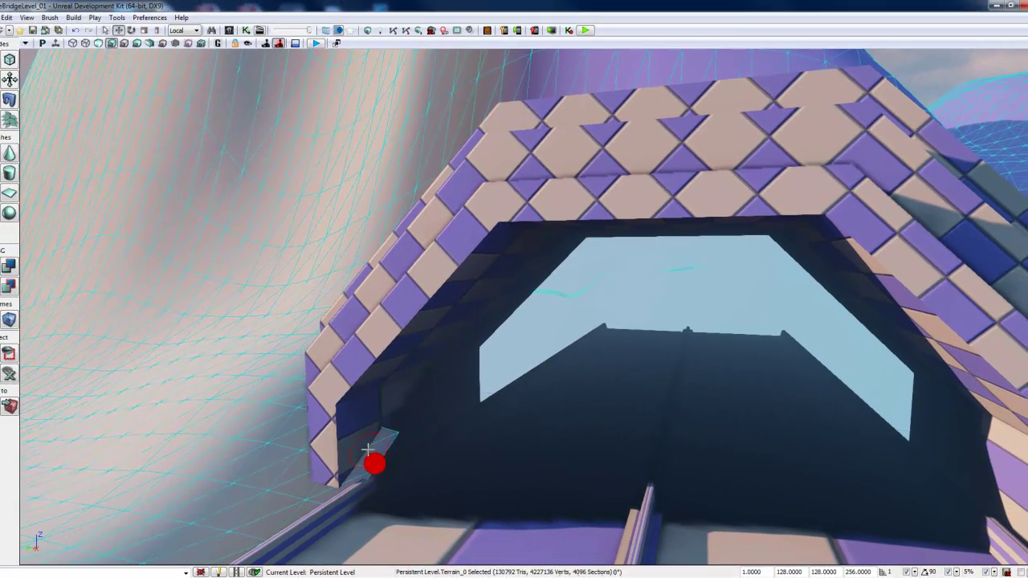
left_click(363, 448, "ctrl")
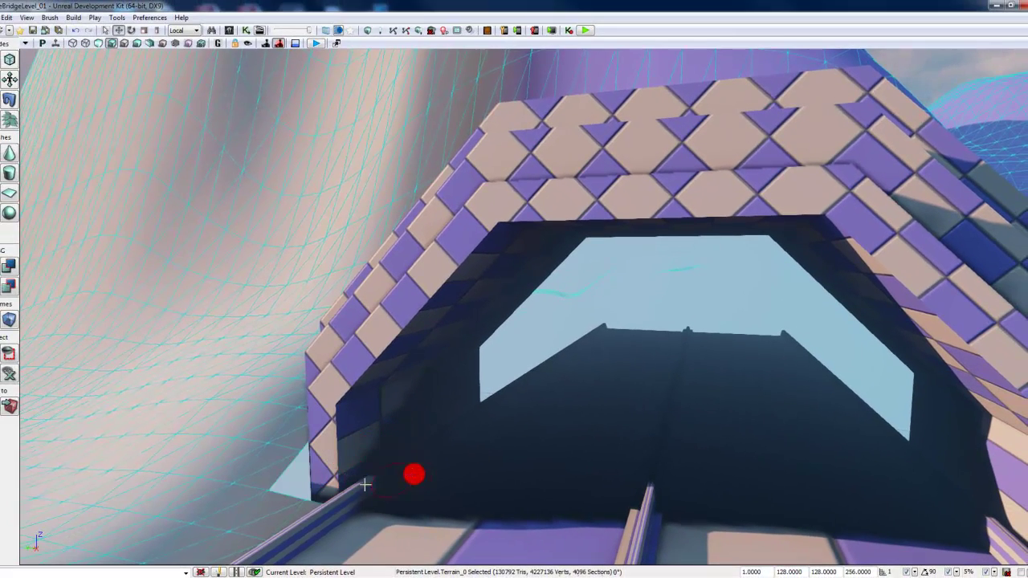
Restore the hidden terrain quads outside the base of the tunnel's left front wall to close the gap beside the bridge.
right_click_drag(386, 470, 782, 487)
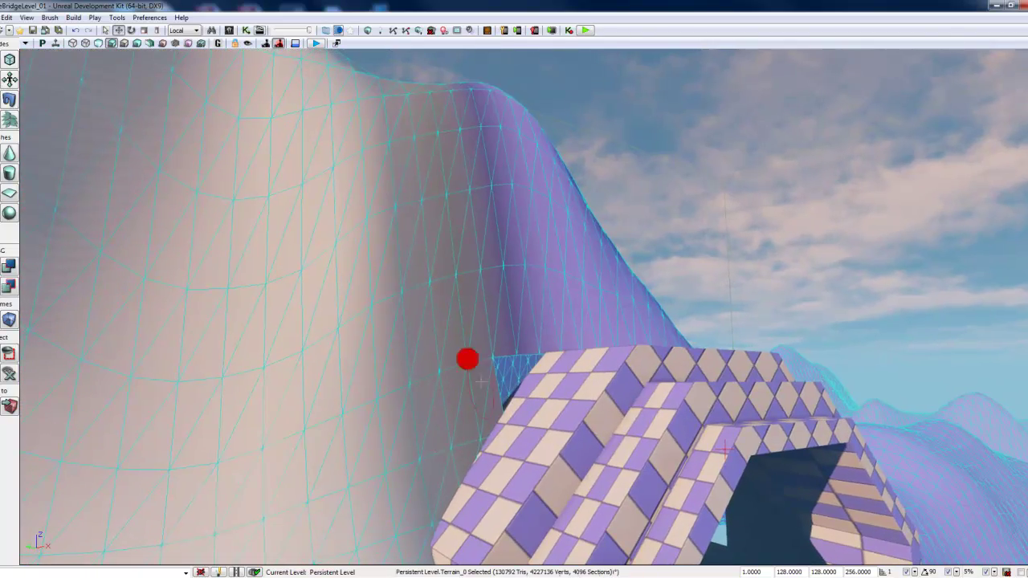
mouse_move(548, 475)
right_mouse_down()
mouse_move(535, 548)
mouse_move(604, 467)
right_mouse_up()
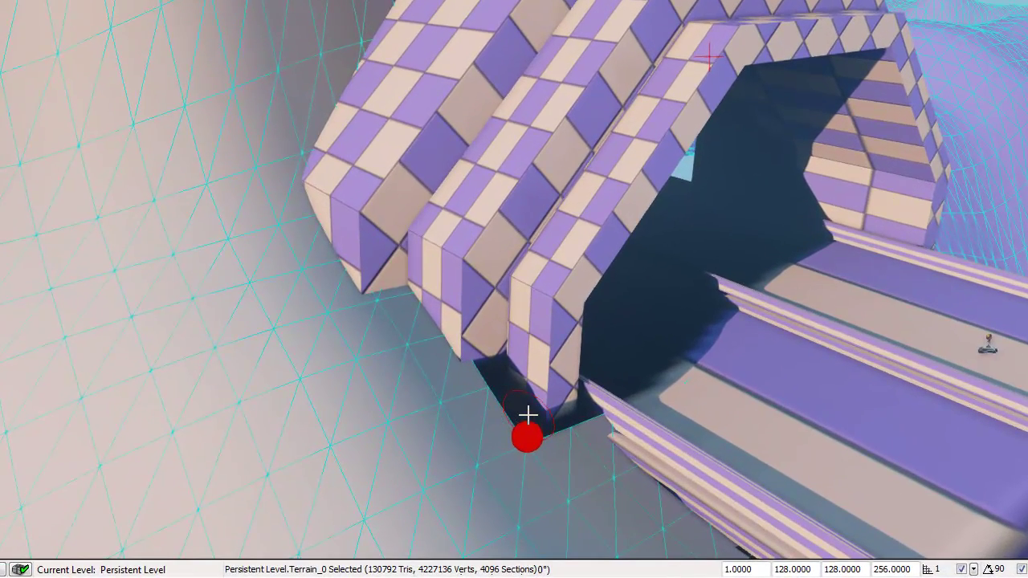
right_click(528, 415, "ctrl")
Try to restore the missing terrain quads behind the rear right edge of the tunnel roof.
right_click_drag(461, 145, 452, 97)
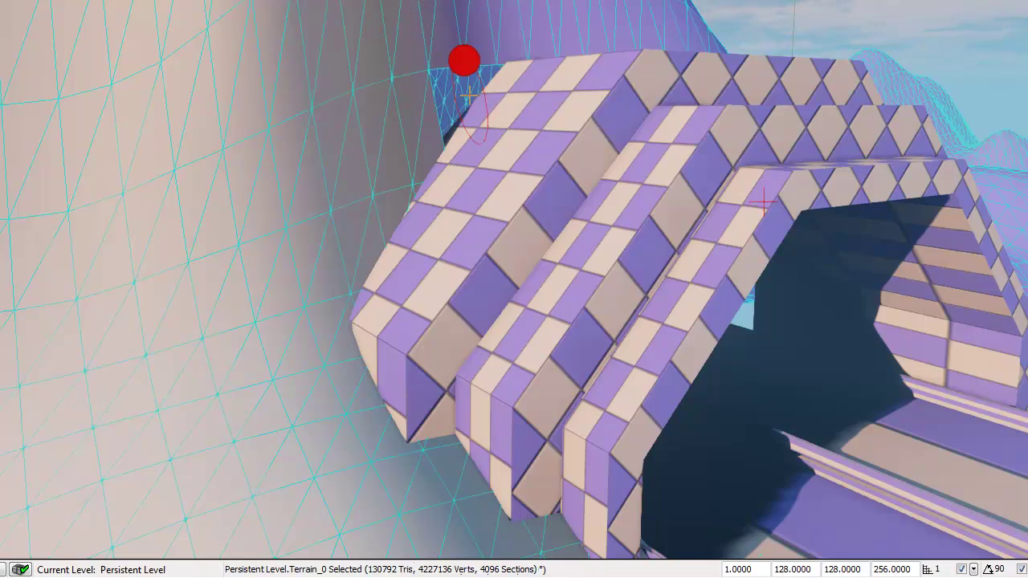
right_click_drag(663, 308, 165, 268)
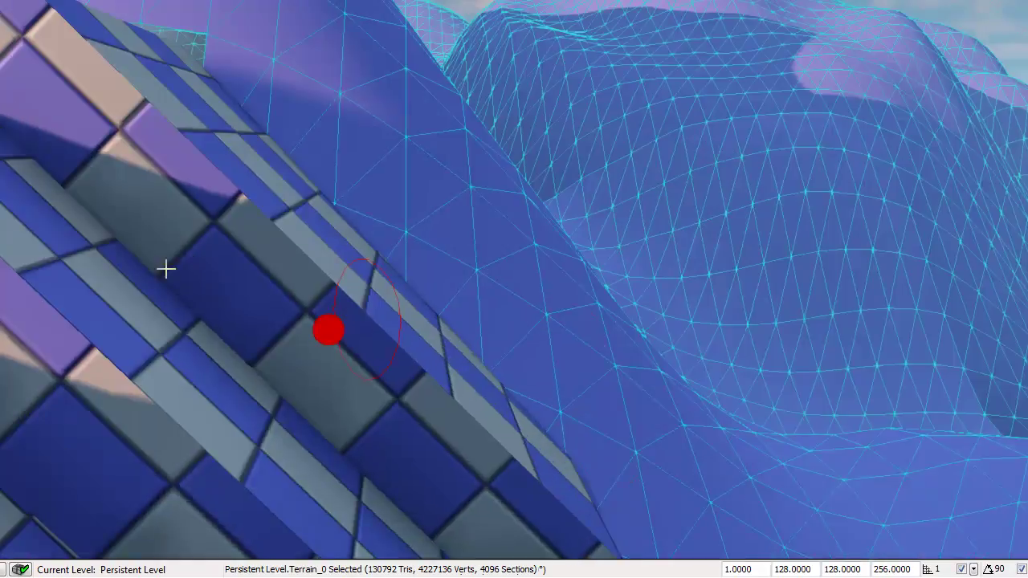
right_click_drag(327, 330, 636, 298)
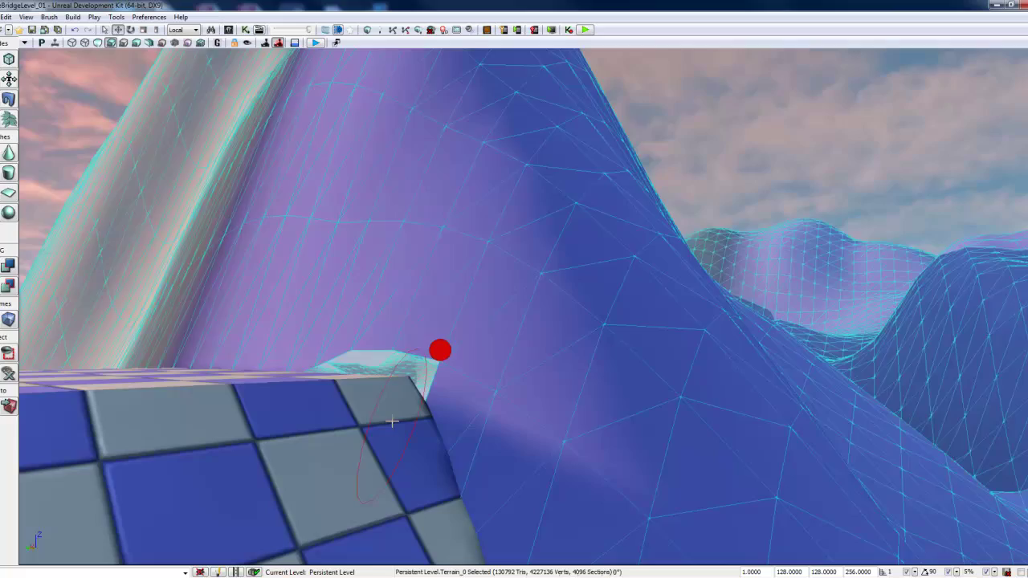
right_click_drag(215, 369, 223, 367)
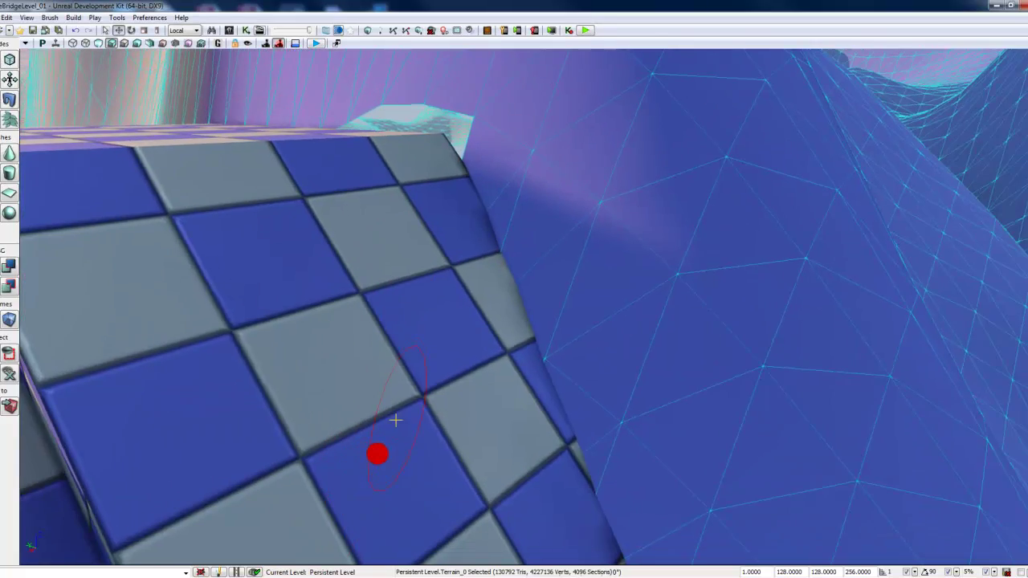
scroll(396, 420, "down", 6)
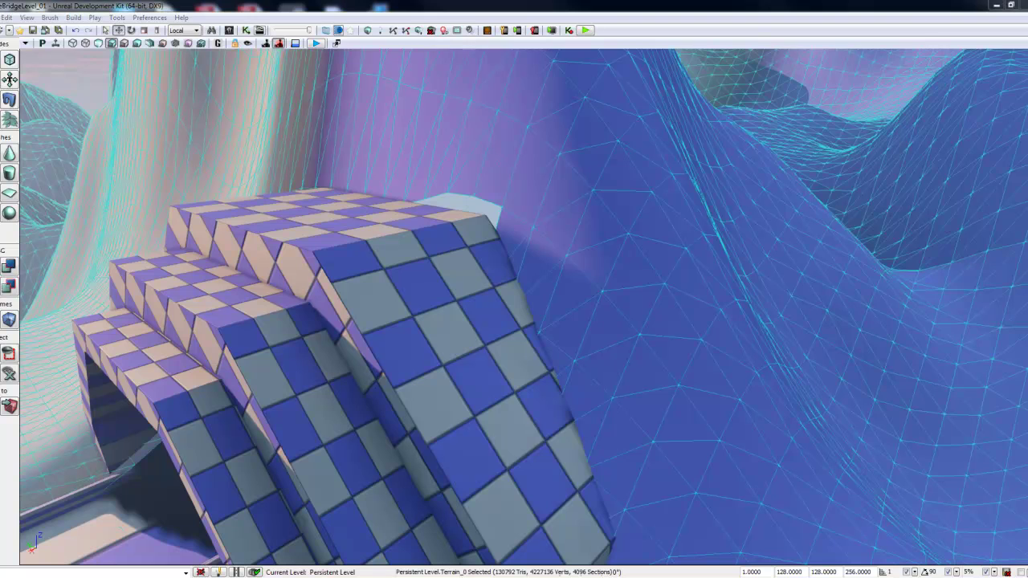
right_click(474, 191, "ctrl")
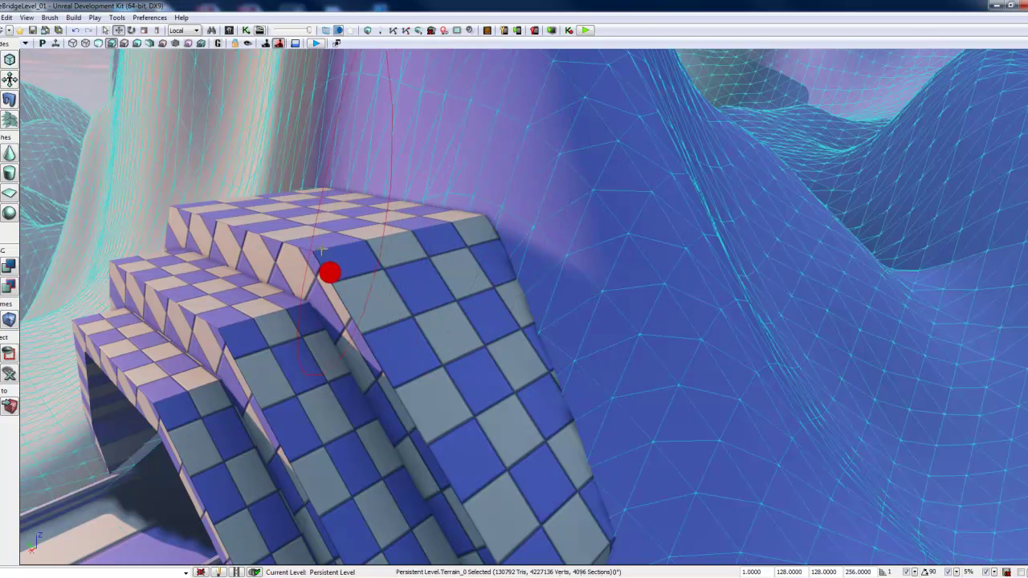
Cut away the terrain quads hanging into the top of the tunnel opening, seen from inside along the bridge deck.
right_click_drag(330, 273, 514, 244)
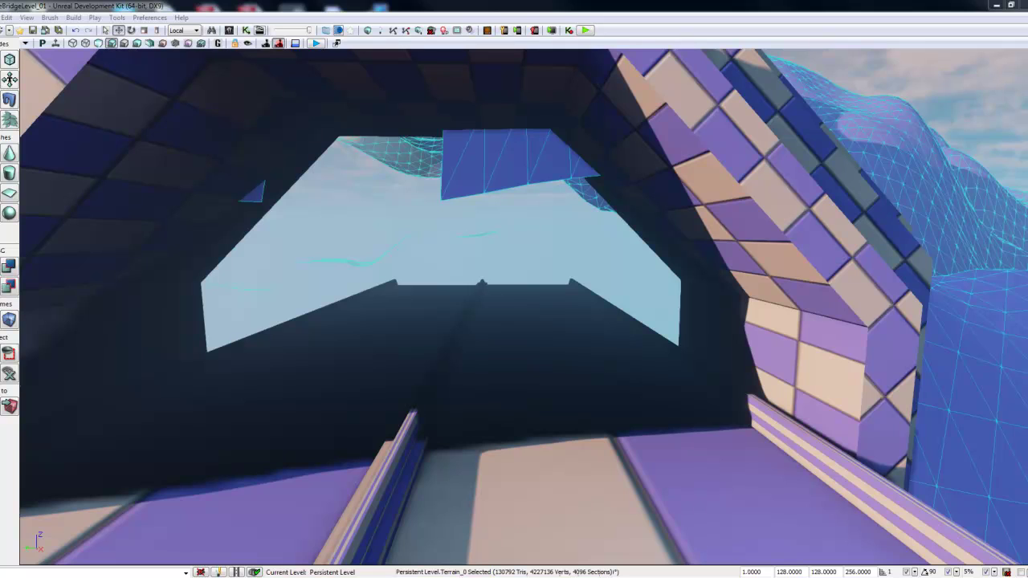
left_click(451, 176, "ctrl")
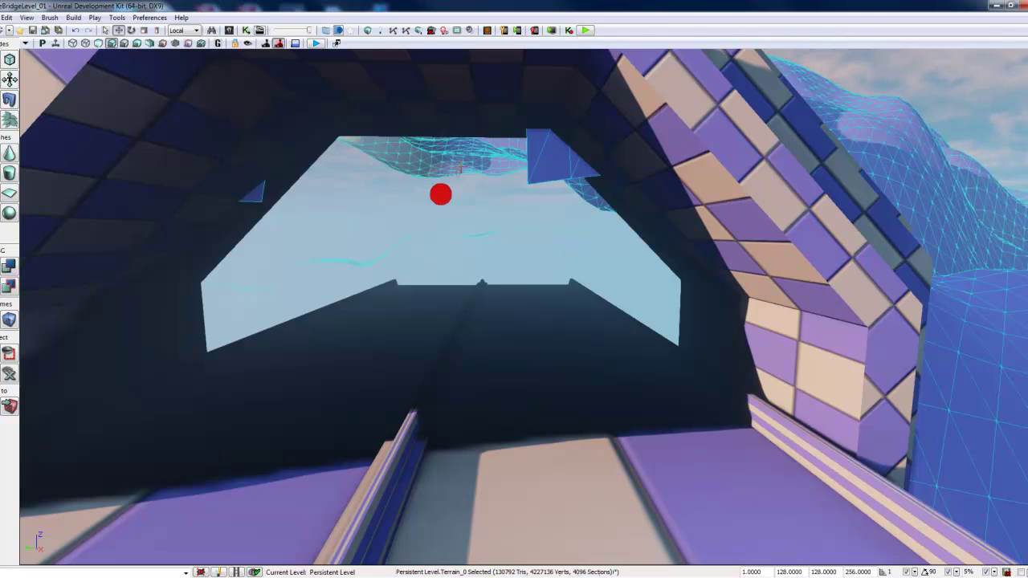
left_click(573, 172, "ctrl")
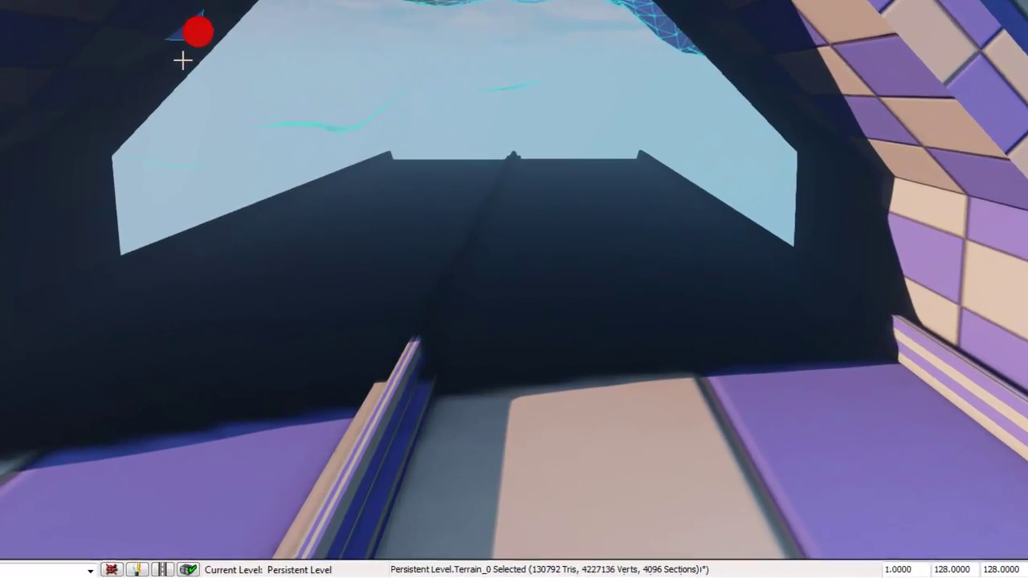
right_click_drag(237, 201, 111, 144)
right_click_drag(22, 13, 179, 159)
mouse_move(152, 87)
right_mouse_down()
mouse_move(37, 106)
mouse_move(41, 388)
mouse_move(425, 170)
mouse_move(340, 165)
right_mouse_up()
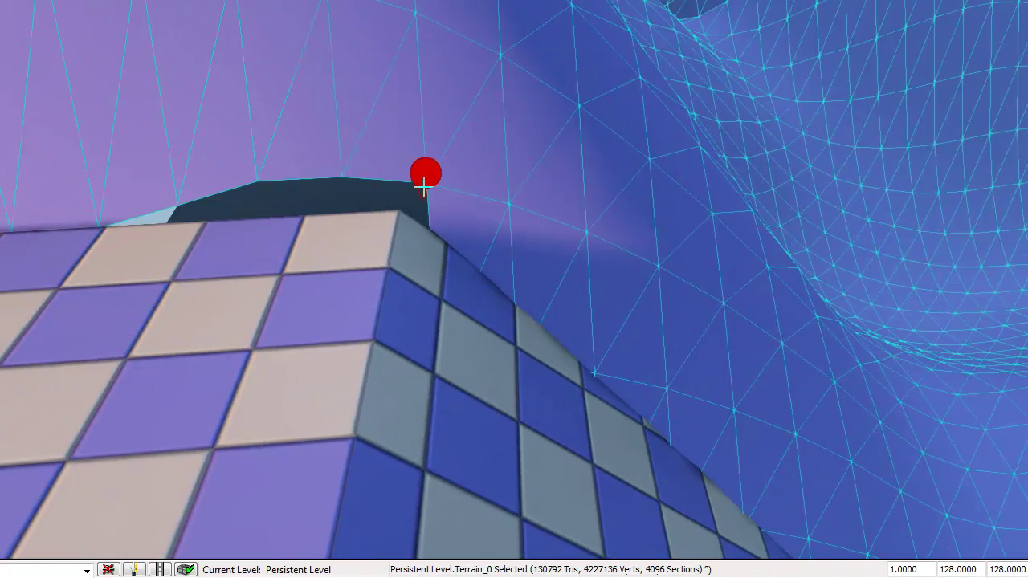
Try to fill the terrain gap along the back of the tunnel roof by making its hidden quads visible again.
mouse_move(410, 193)
right_mouse_down()
mouse_move(322, 181)
mouse_move(191, 195)
right_mouse_up()
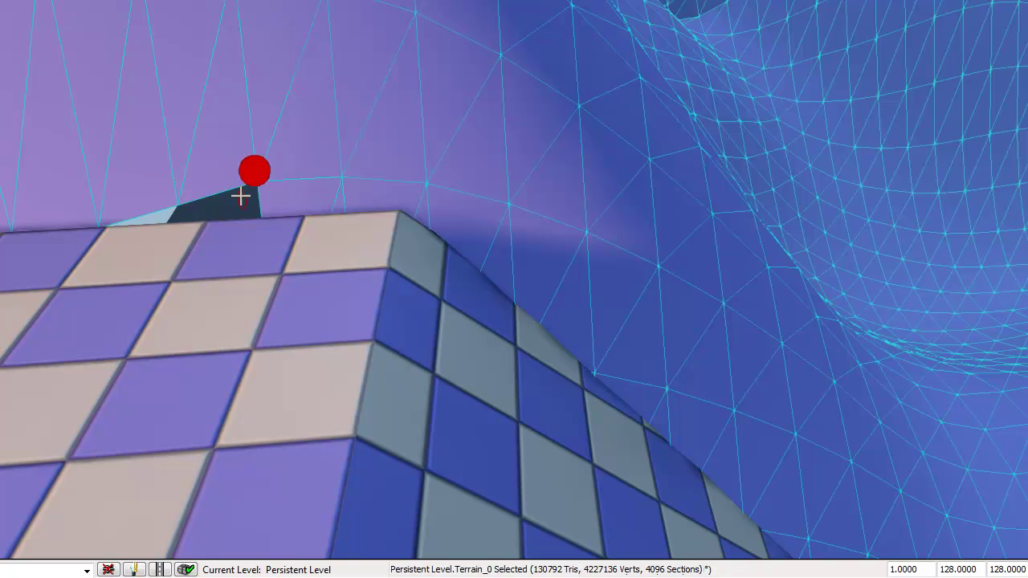
mouse_move(338, 211)
right_mouse_down()
mouse_move(41, 209)
mouse_move(54, 208)
right_mouse_up()
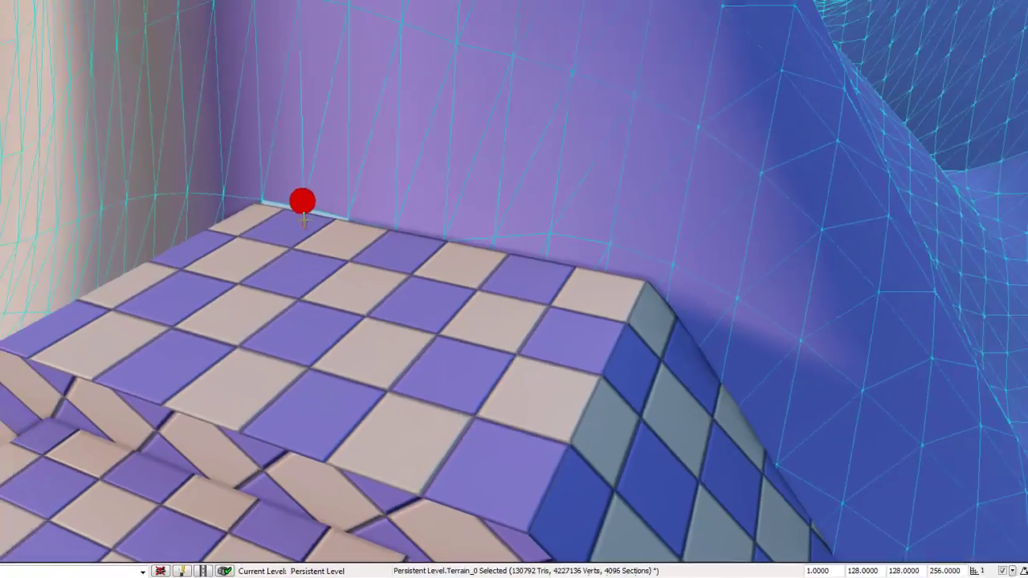
right_click(297, 150, "ctrl")
Cut away the whole row of terrain quads blocking the upper part of the tunnel's inner opening, including both upper corners.
mouse_move(631, 309)
right_mouse_down()
mouse_move(679, 416)
mouse_move(305, 326)
mouse_move(67, 305)
mouse_move(447, 335)
mouse_move(780, 253)
mouse_move(707, 420)
mouse_move(305, 489)
mouse_move(592, 298)
mouse_move(571, 297)
mouse_move(609, 292)
mouse_move(567, 252)
mouse_move(578, 236)
mouse_move(590, 333)
mouse_move(541, 316)
right_mouse_up()
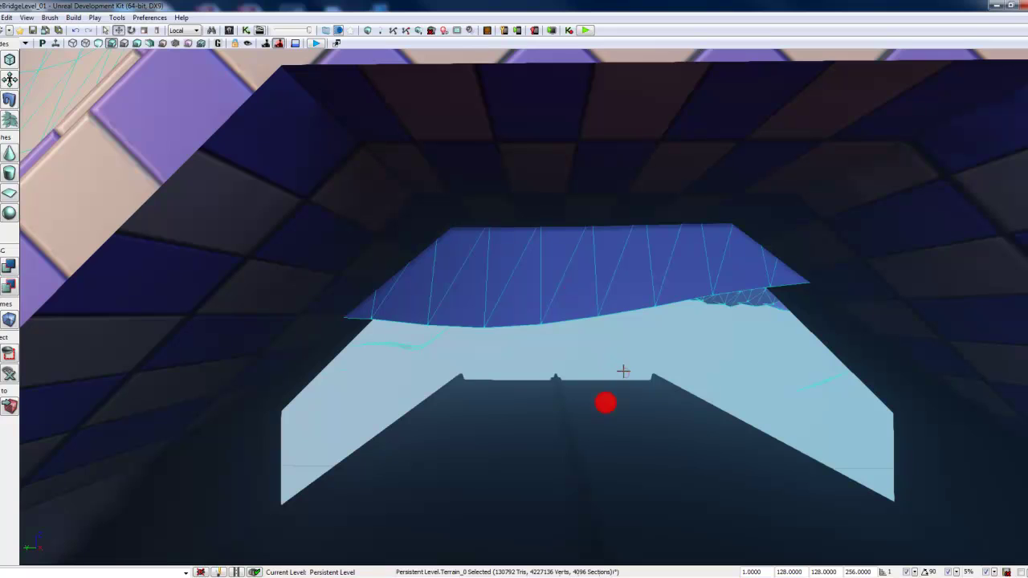
mouse_move(605, 403)
right_mouse_down()
mouse_move(574, 344)
mouse_move(570, 259)
mouse_move(581, 386)
mouse_move(575, 339)
right_mouse_up()
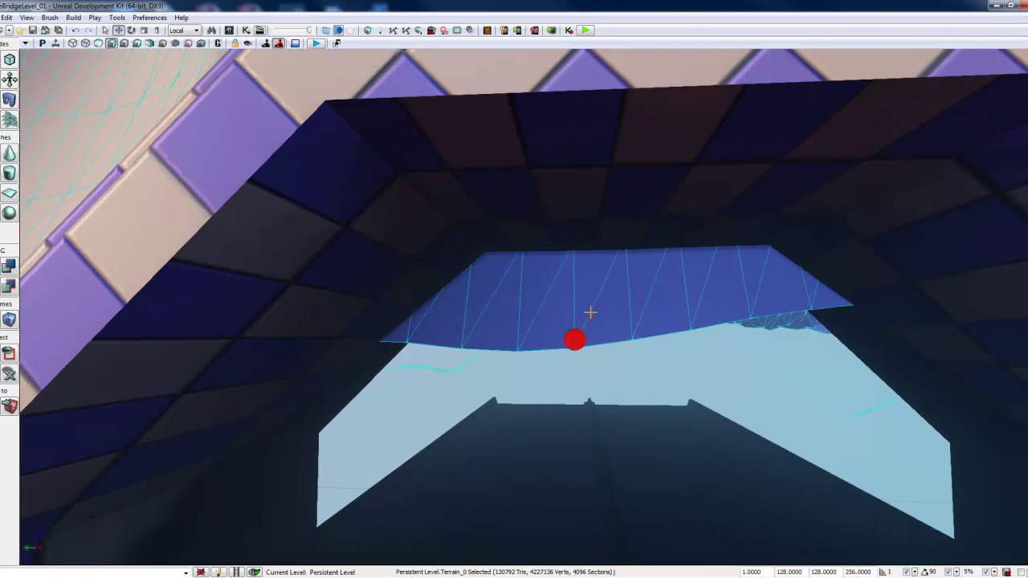
left_click(678, 324, "ctrl")
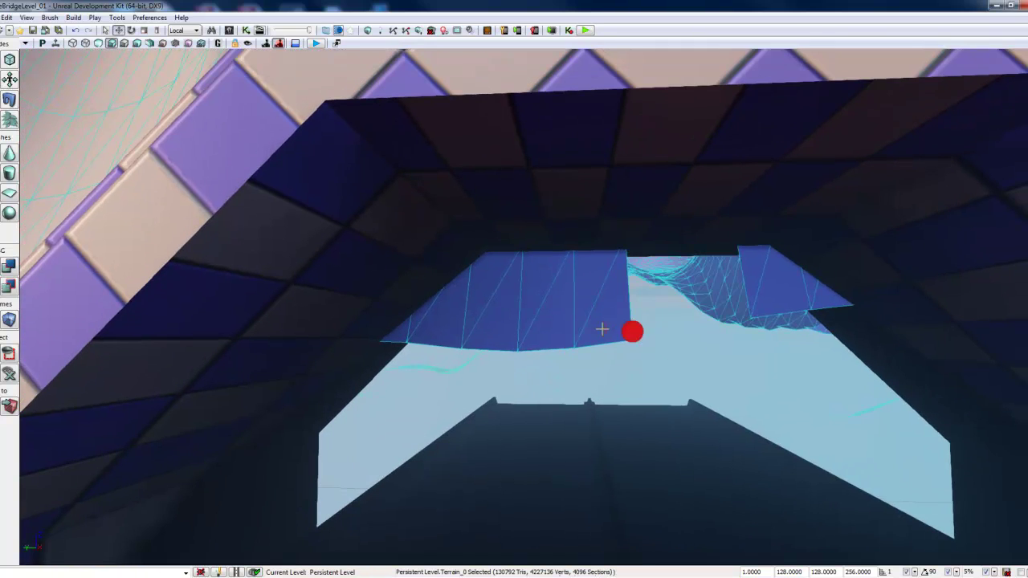
right_click_drag(575, 339, 574, 339, "ctrl")
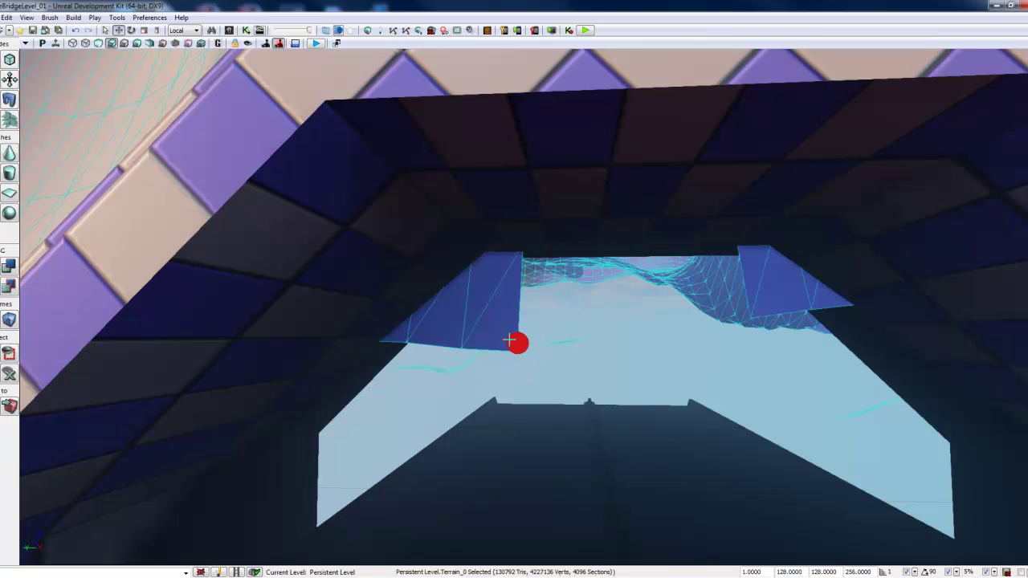
right_click_drag(476, 341, 430, 340, "ctrl")
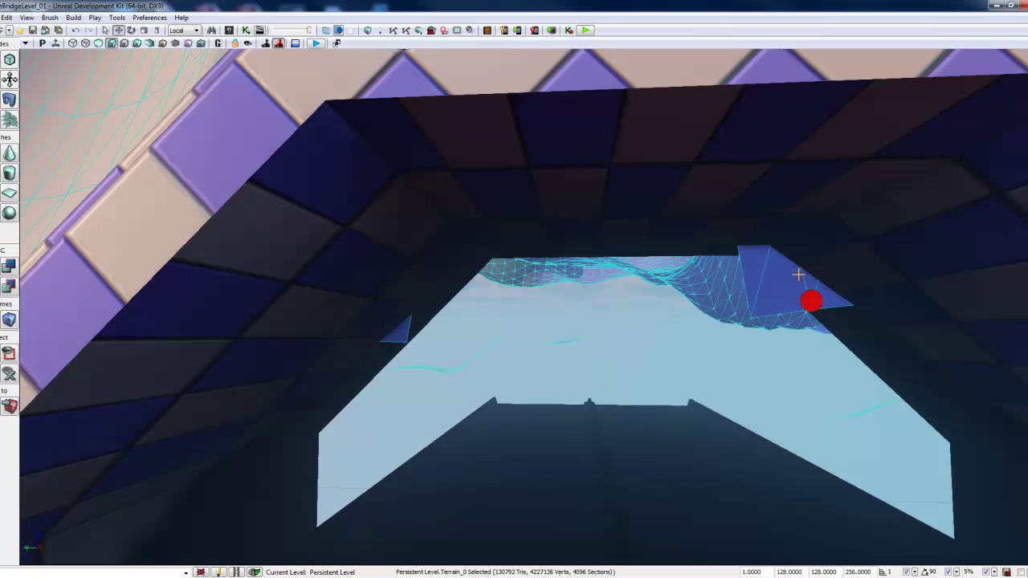
right_click(403, 337, "ctrl")
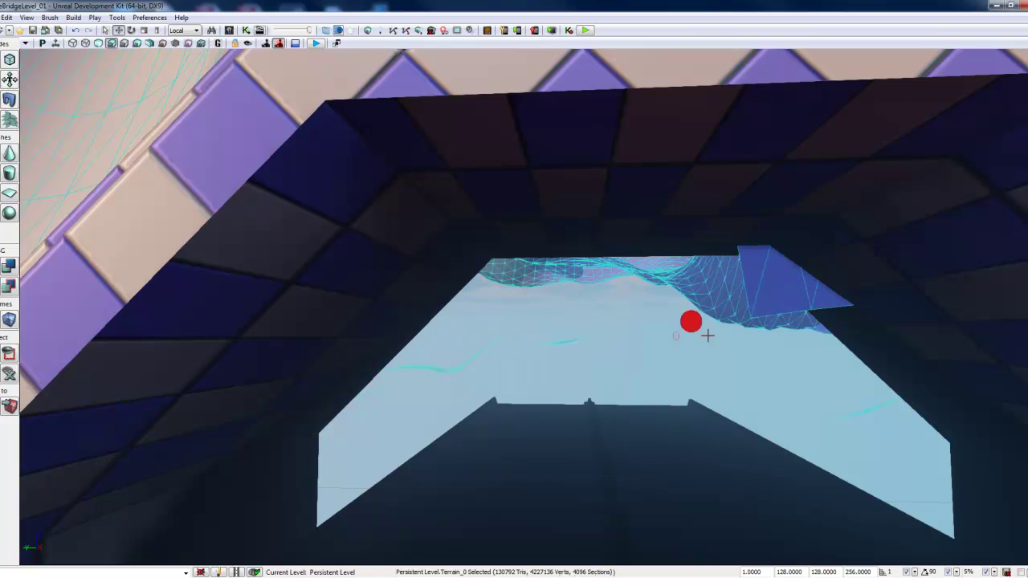
right_click(744, 262, "ctrl")
mouse_move(778, 297)
right_mouse_down()
mouse_move(851, 149)
mouse_move(522, 441)
mouse_move(616, 438)
mouse_move(537, 407)
mouse_move(570, 490)
mouse_move(619, 490)
mouse_move(555, 489)
mouse_move(533, 450)
mouse_move(744, 324)
right_mouse_up()
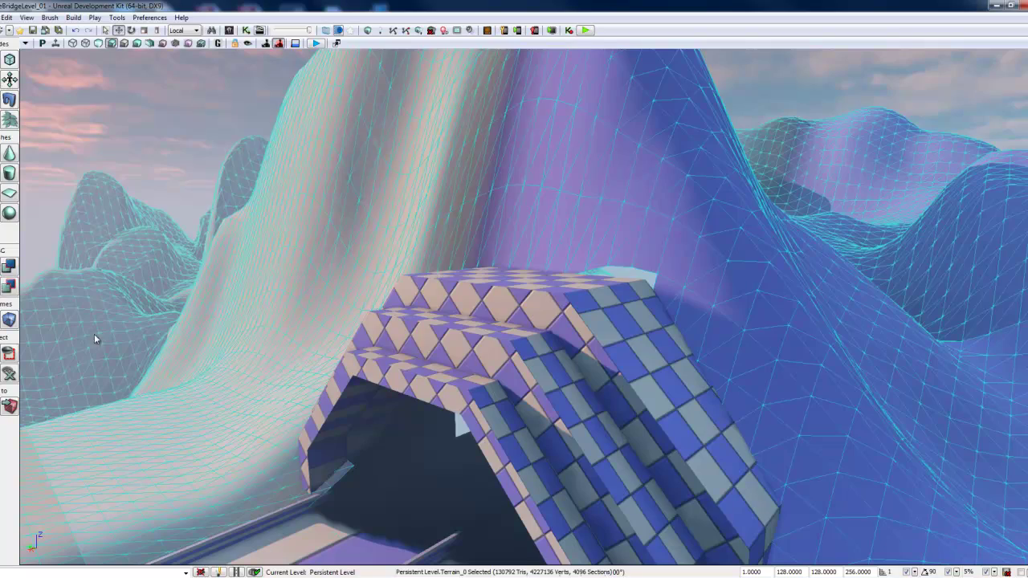
Lower the terrain poking through the tunnel's left wall base with the Paint tool at strength 100, radius 56 and falloff 56.
mouse_move(94, 334)
right_mouse_down()
mouse_move(236, 391)
mouse_move(129, 411)
mouse_move(360, 268)
mouse_move(298, 297)
mouse_move(370, 314)
mouse_move(365, 329)
mouse_move(424, 300)
mouse_move(356, 385)
mouse_move(158, 303)
right_mouse_up()
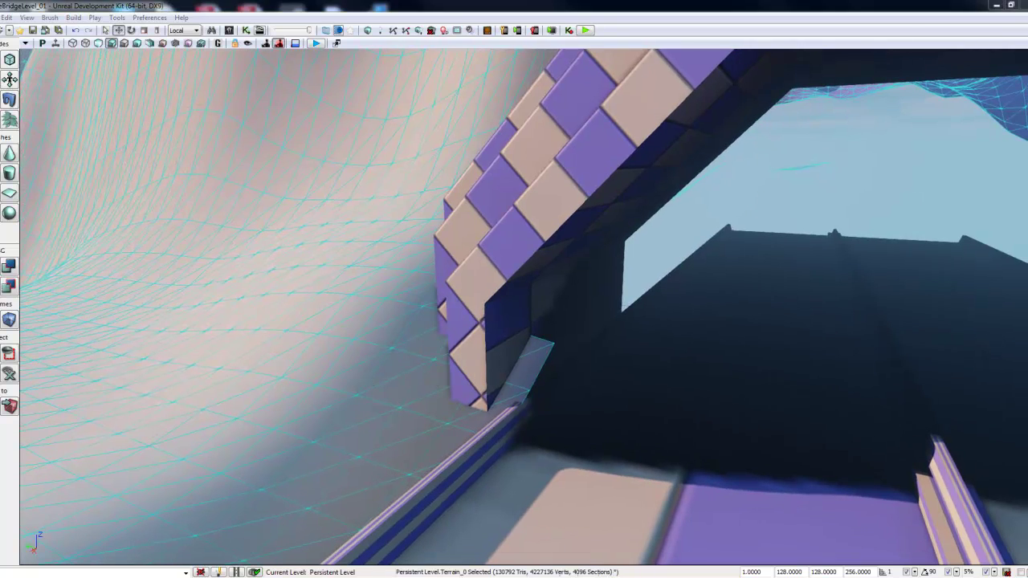
mouse_move(274, 326)
right_mouse_down()
mouse_move(271, 351)
mouse_move(75, 306)
mouse_move(650, 450)
mouse_move(677, 420)
mouse_move(333, 354)
right_mouse_up()
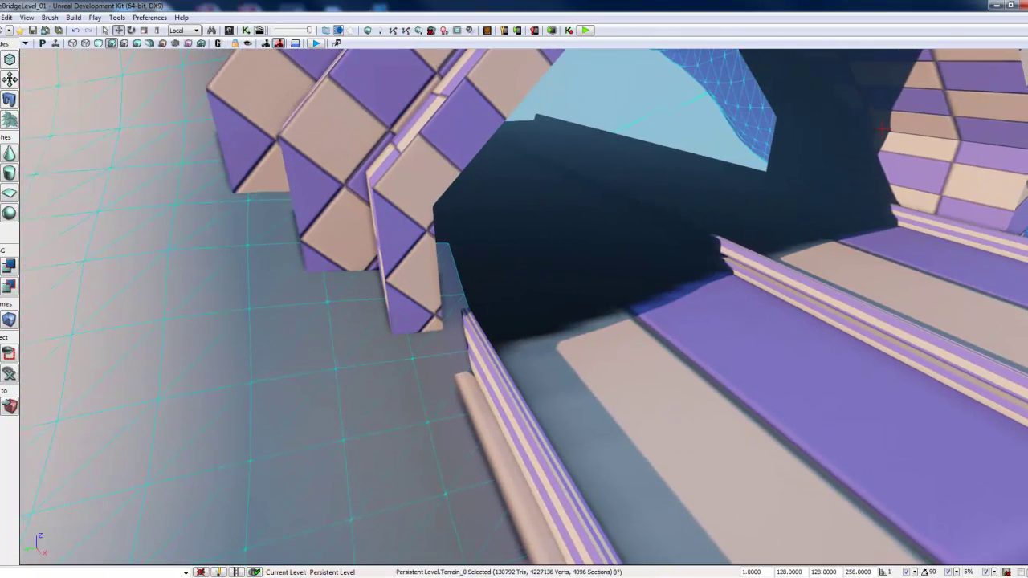
right_click_drag(464, 286, 449, 290)
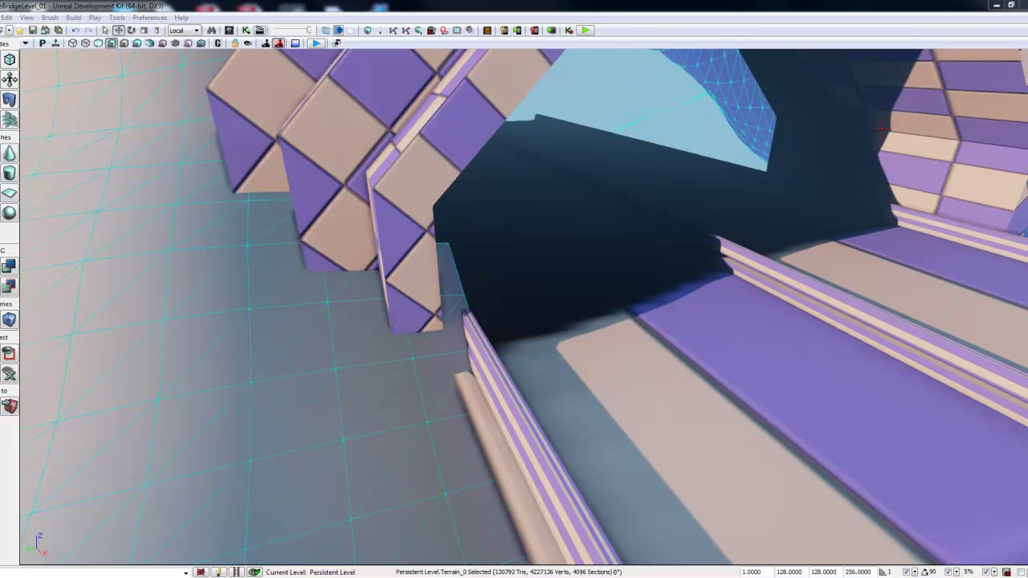
left_click_drag(217, 106, 204, 101)
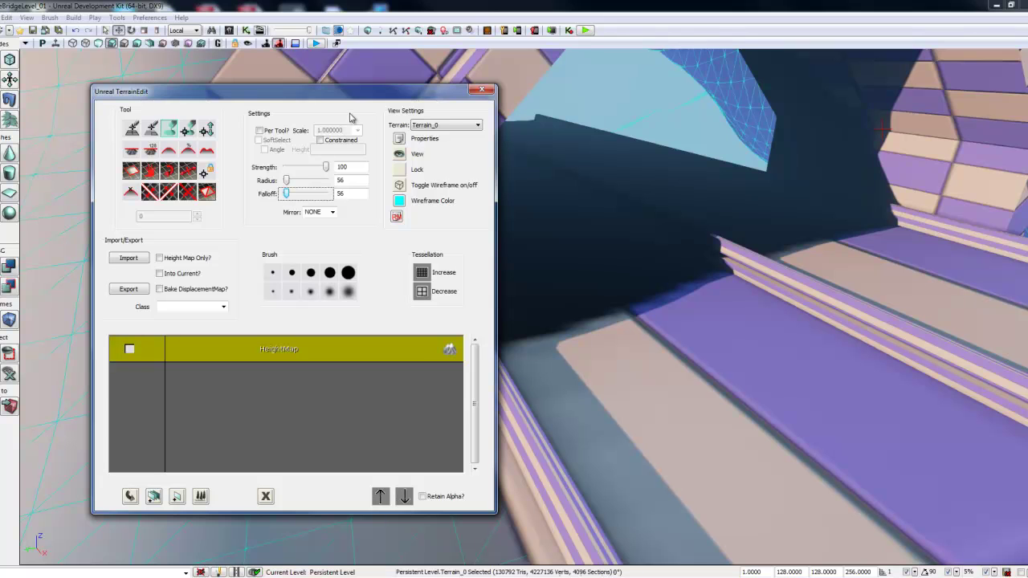
left_click_drag(351, 98, 0, 101)
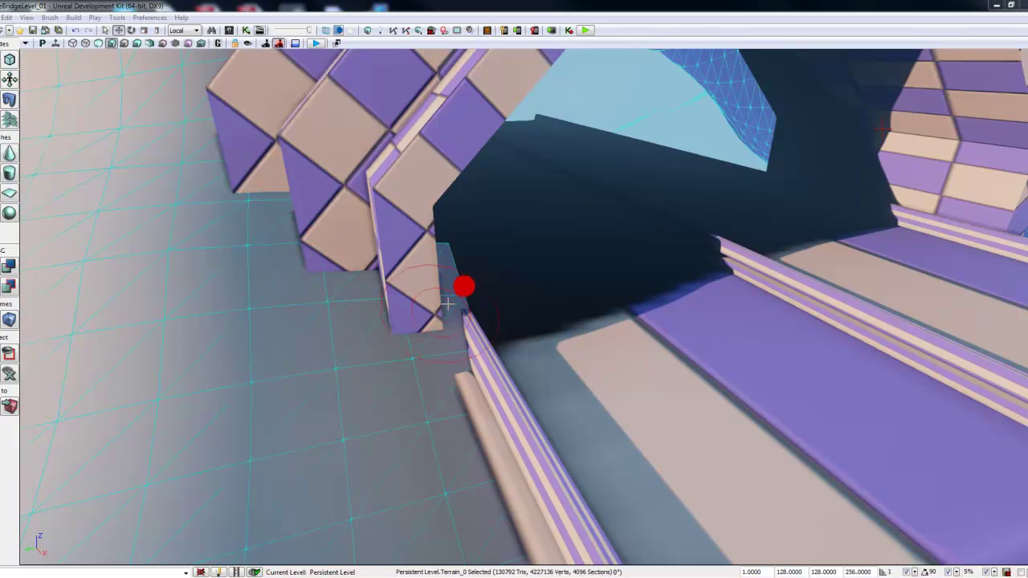
right_click(424, 294, "ctrl")
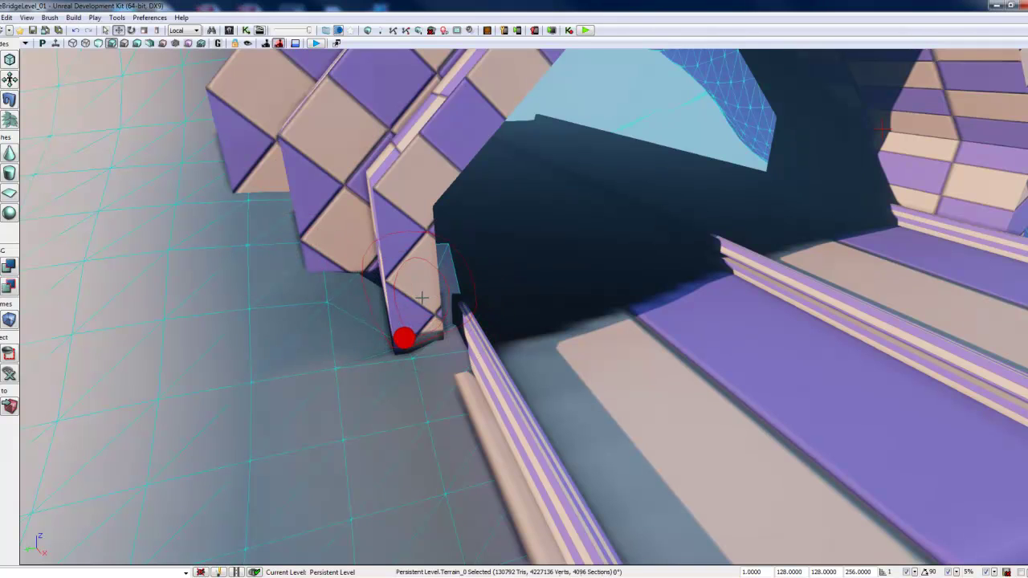
right_click(433, 277, "ctrl")
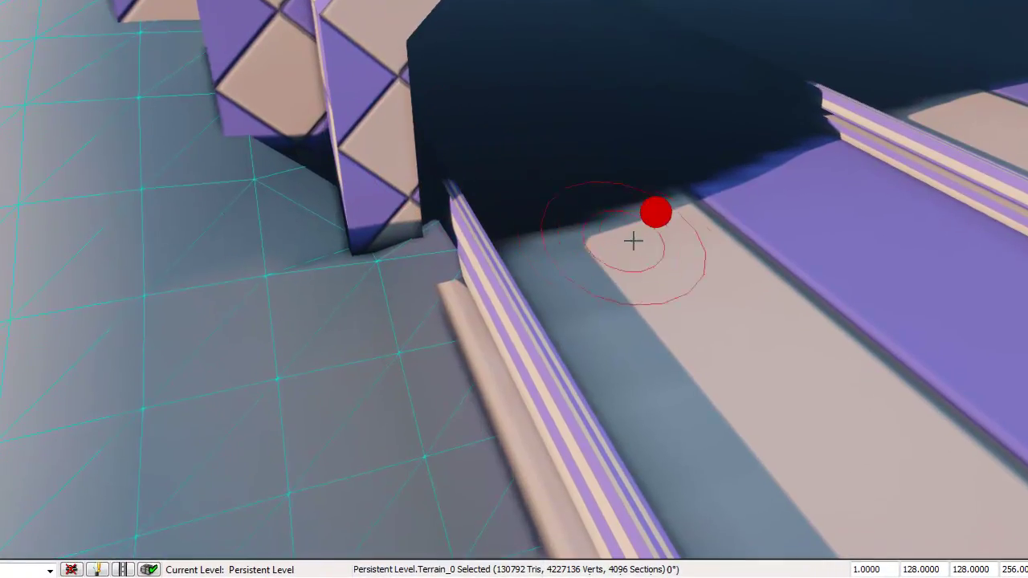
Adjust the terrain height around the left wall base beside the outer rail, and even it out with the Smooth tool.
right_click_drag(590, 344, 664, 314)
mouse_move(740, 197)
left_mouse_down()
mouse_move(760, 179)
mouse_move(391, 225)
mouse_move(46, 167)
left_mouse_up()
mouse_move(46, 167)
right_mouse_down()
mouse_move(624, 260)
mouse_move(663, 250)
right_mouse_up()
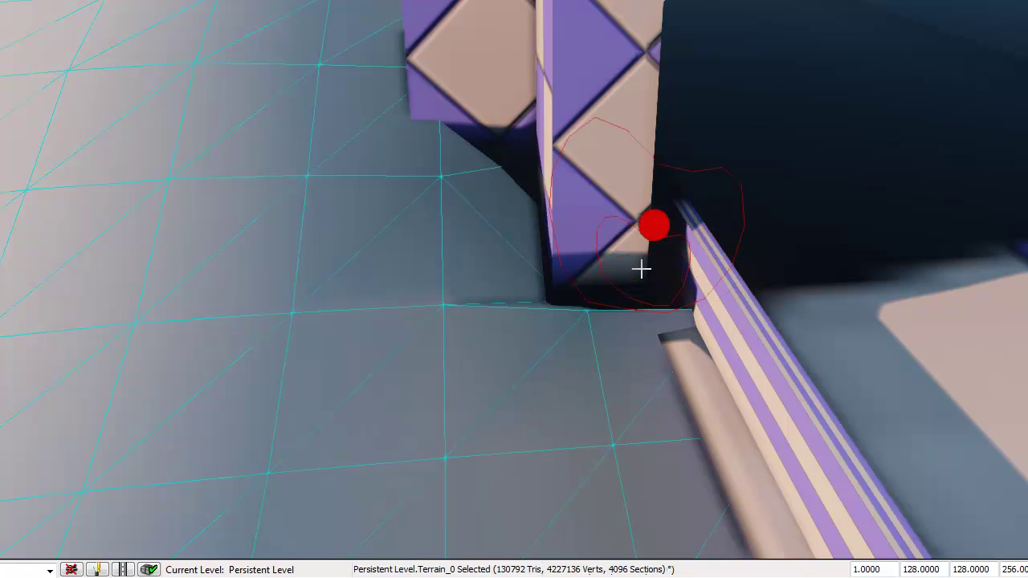
left_click_drag(635, 296, 572, 254)
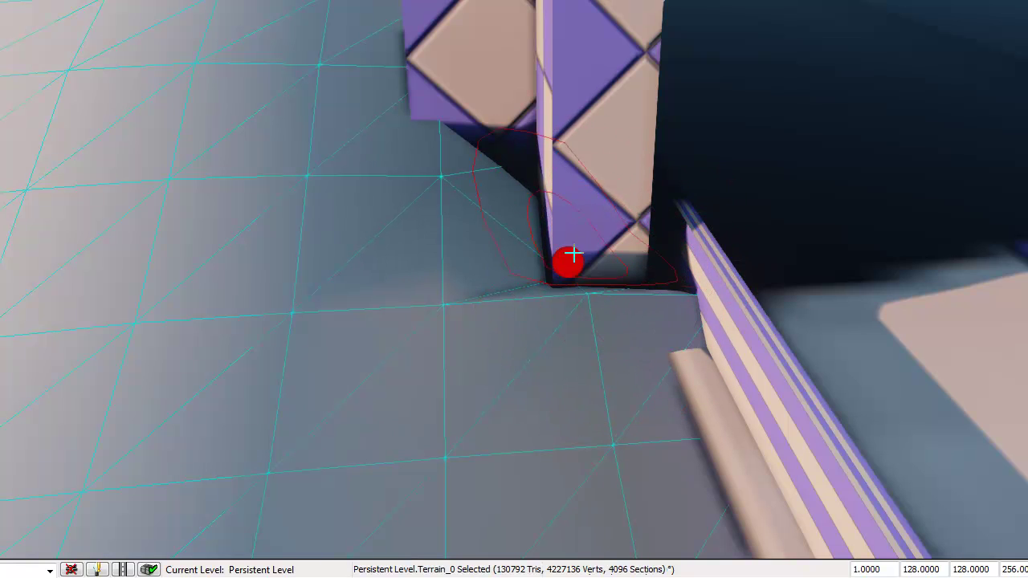
right_click(644, 311, "ctrl")
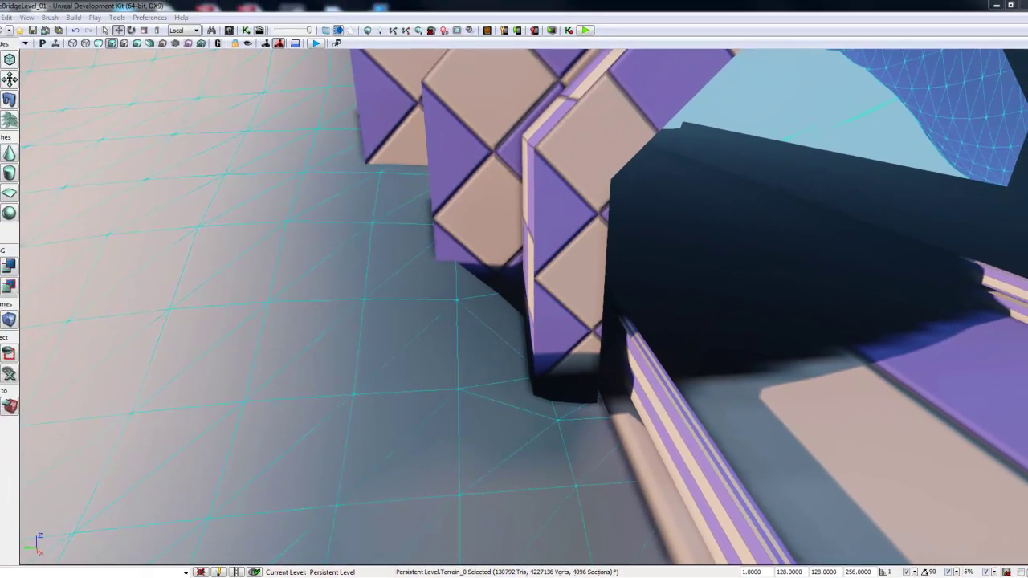
left_click_drag(0, 74, 0, 73)
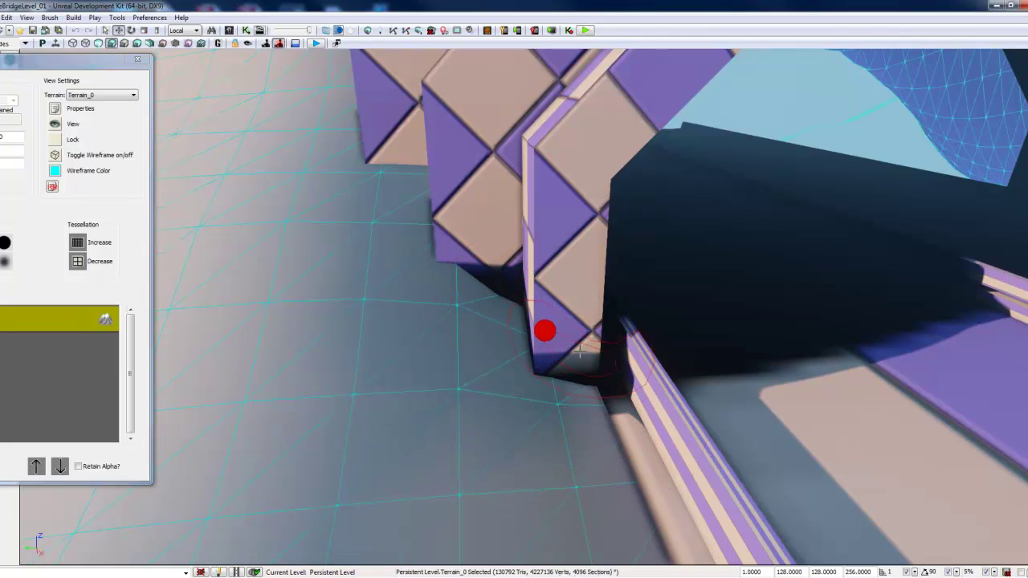
Switch back to the Visibility tool and restore the missing terrain quads beside the tunnel's upper left outer edge.
right_click_drag(746, 372, 613, 305)
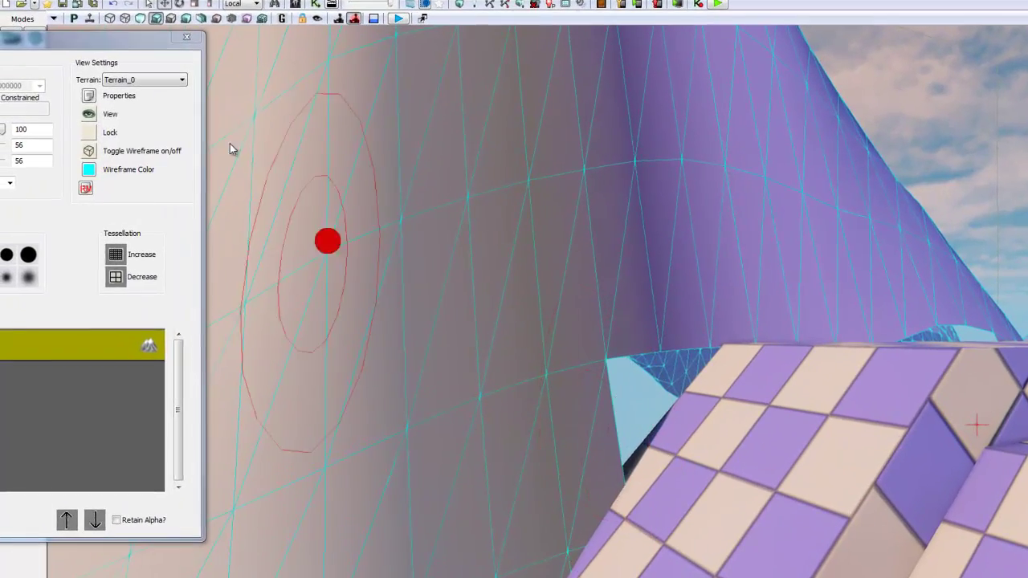
left_click_drag(88, 41, 425, 87)
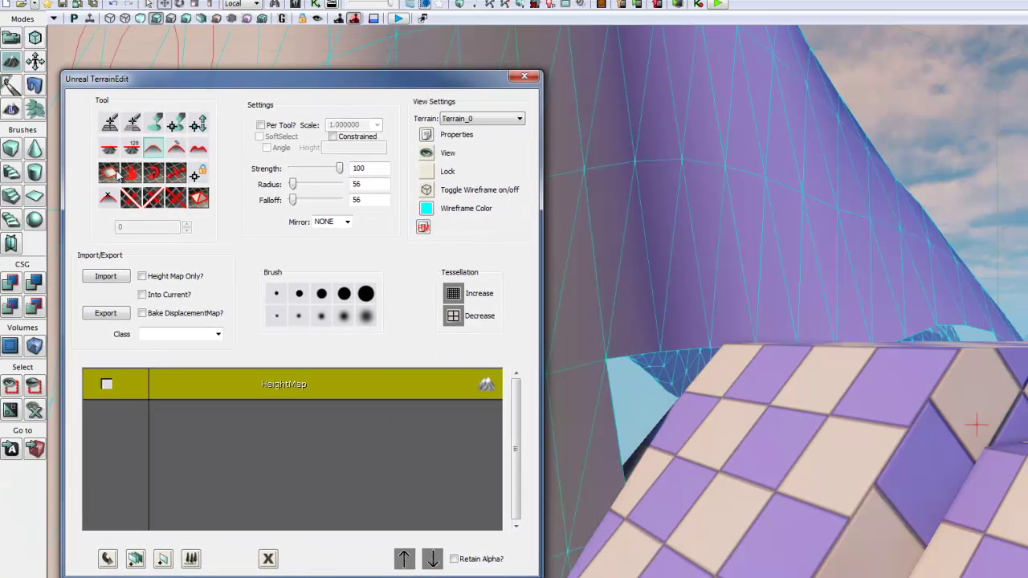
left_click(110, 172)
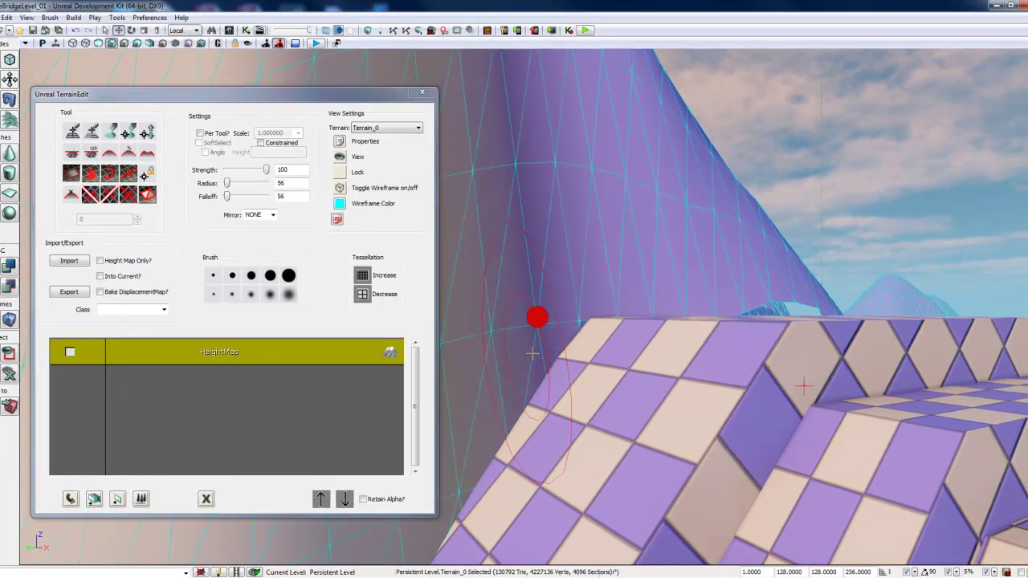
Lower the terrain edge behind the tunnel's roof to close the small gap above the outer shell.
key("w")
mouse_move(827, 301)
right_mouse_down()
mouse_move(896, 284)
mouse_move(888, 290)
right_mouse_up()
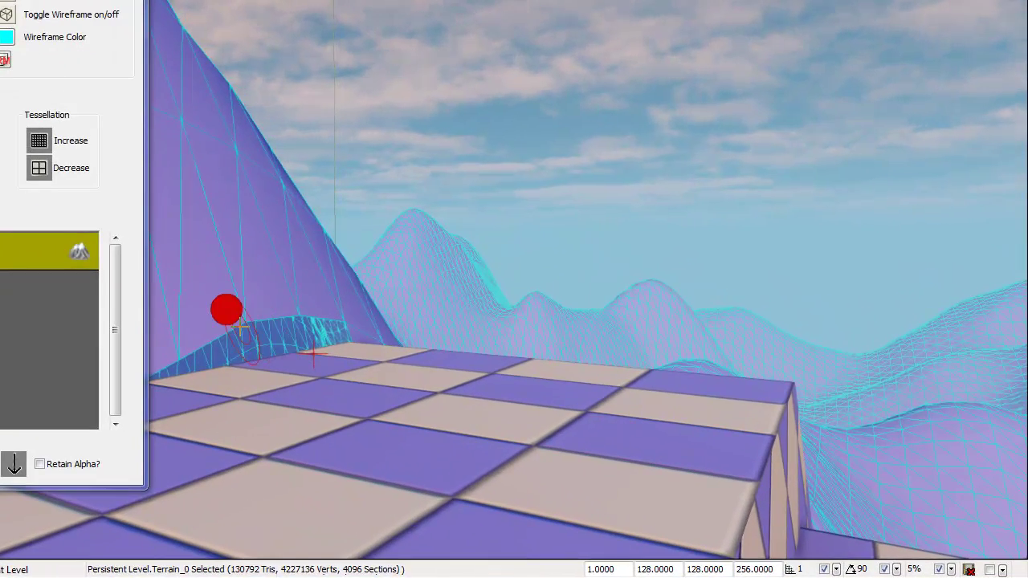
right_click_drag(358, 266, 305, 261)
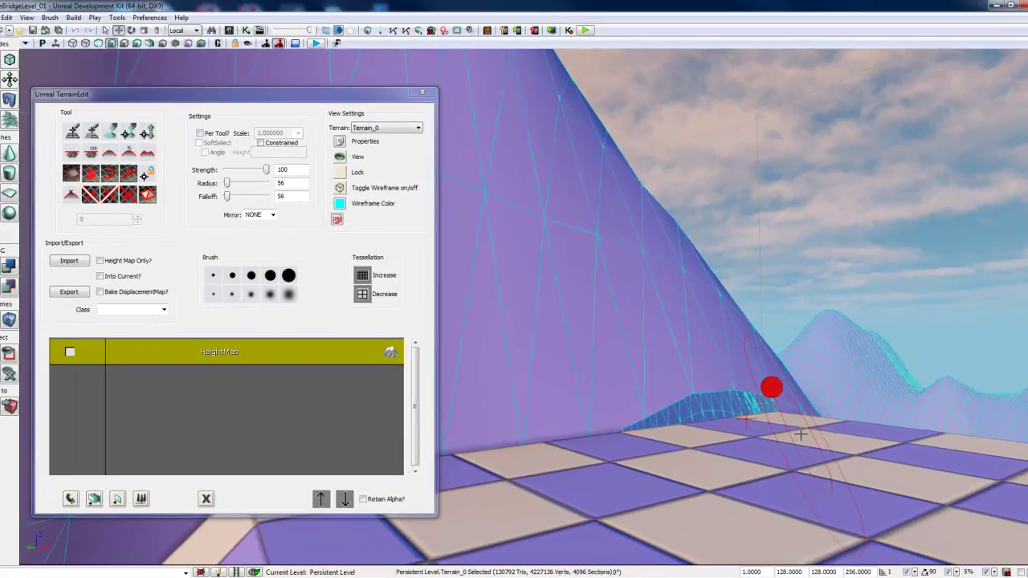
mouse_move(784, 426)
right_mouse_down()
mouse_move(884, 439)
mouse_move(1014, 405)
mouse_move(306, 565)
mouse_move(863, 461)
mouse_move(872, 486)
right_mouse_up()
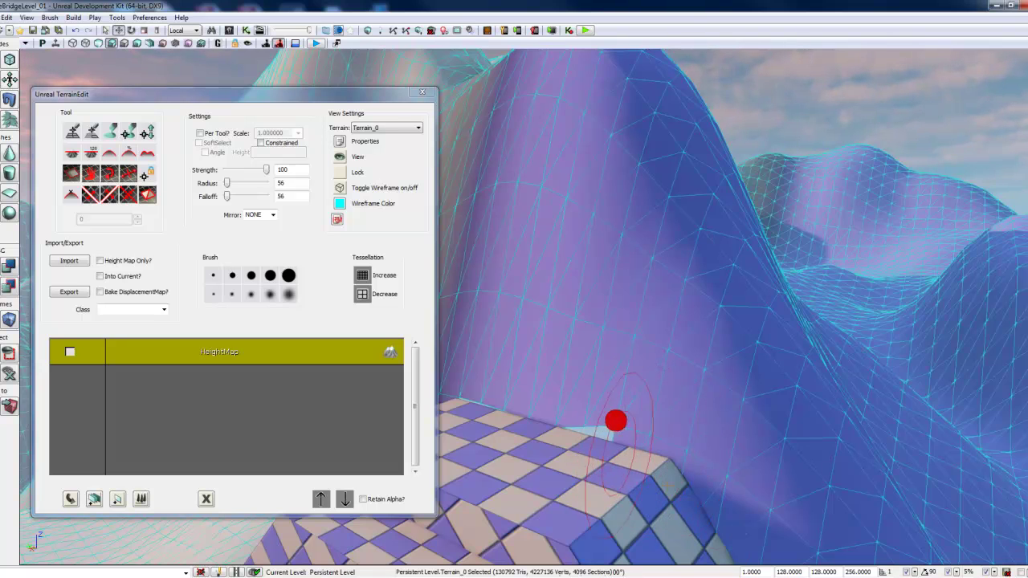
right_click(582, 469, "ctrl")
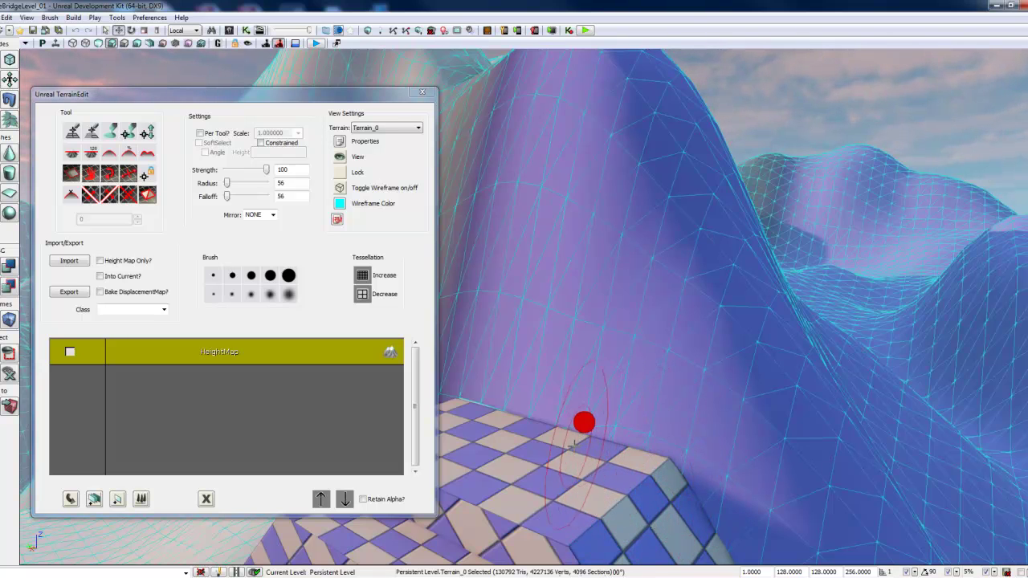
Raise the terrain hanging into the upper part of the tunnel's inner opening until the passage is clear.
right_click_drag(557, 466, 723, 333)
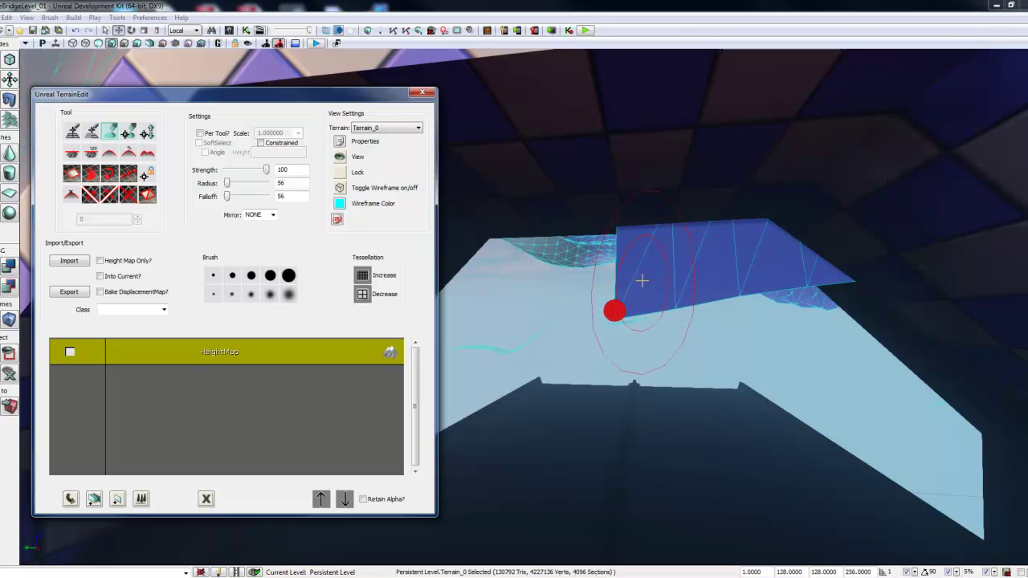
mouse_move(643, 280)
left_mouse_down("ctrl")
mouse_move(735, 270)
mouse_move(684, 202)
mouse_move(693, 239)
mouse_move(677, 260)
left_mouse_up("ctrl")
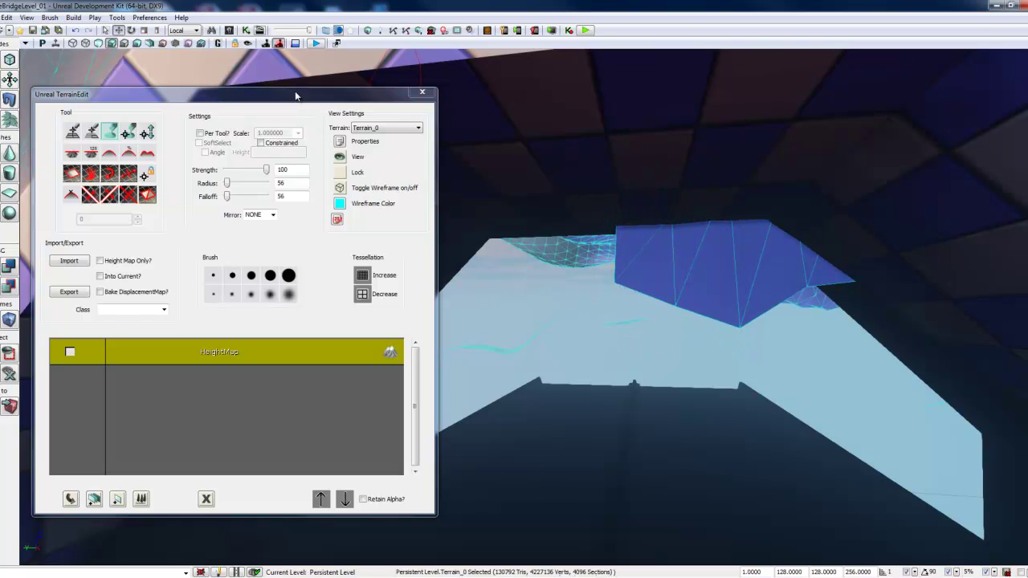
left_click_drag(295, 97, 256, 95)
left_click(149, 95)
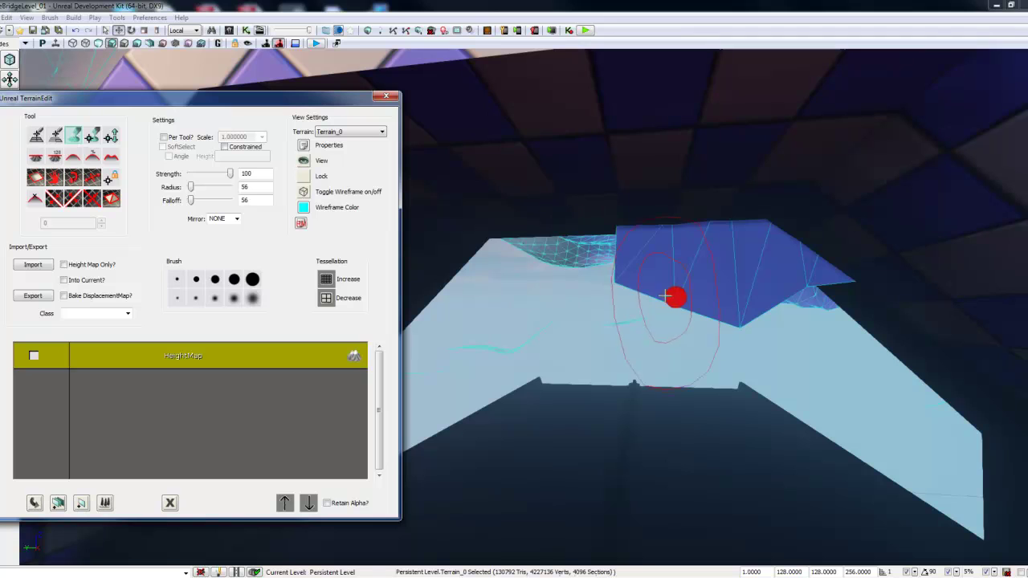
left_click(633, 280, "ctrl")
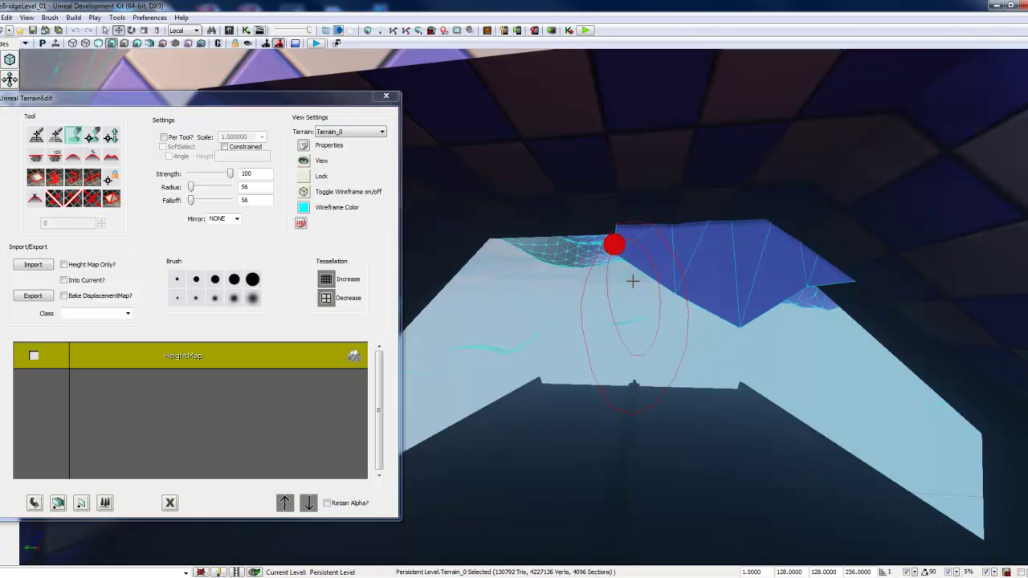
left_click(689, 276, "ctrl")
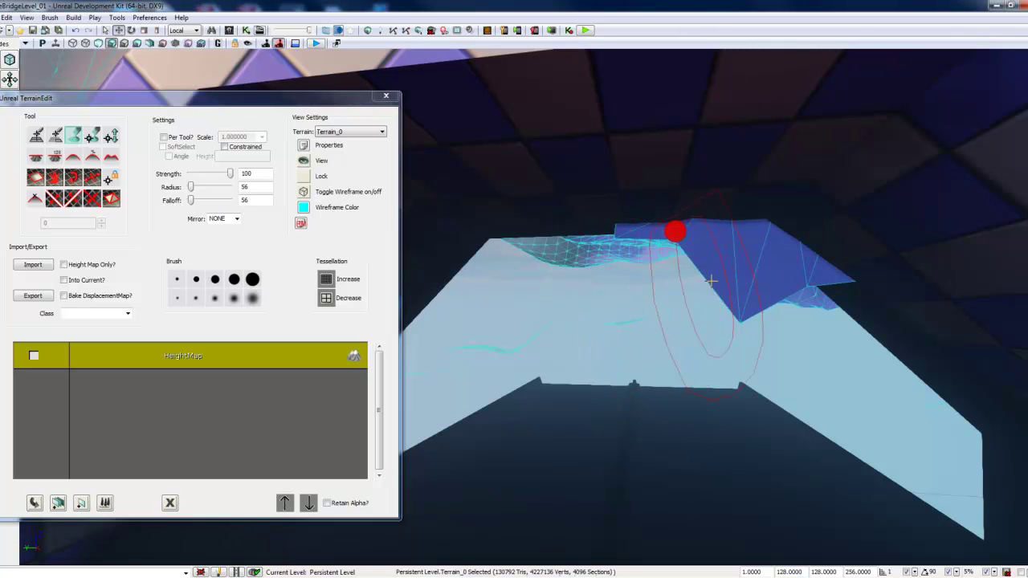
left_click(736, 288, "ctrl")
mouse_move(798, 277)
left_mouse_down("ctrl")
mouse_move(739, 261)
mouse_move(737, 220)
mouse_move(633, 238)
mouse_move(619, 205)
mouse_move(779, 241)
left_mouse_up("ctrl")
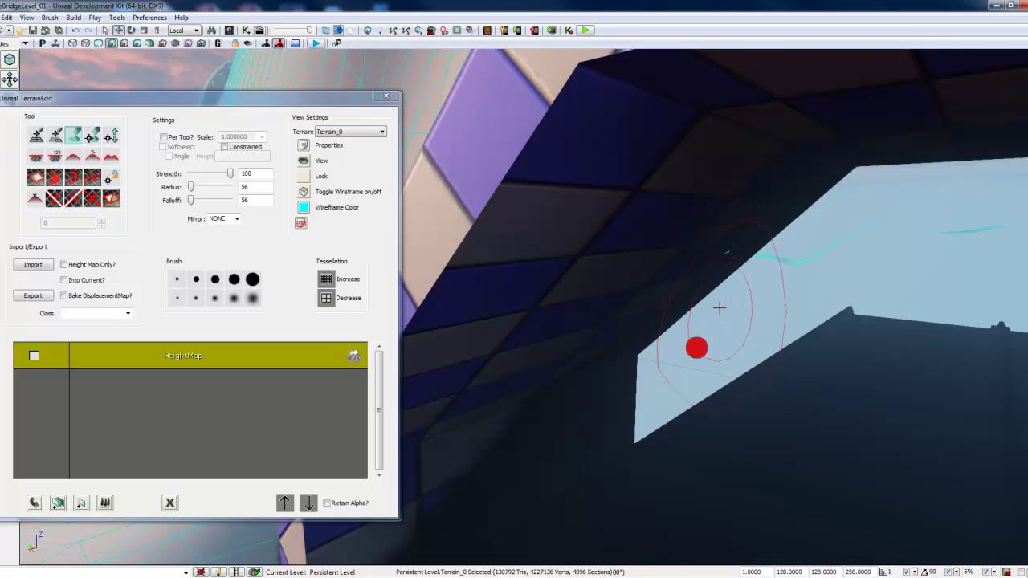
Close the remaining terrain gap at the tunnel's upper left outer corner, check the opening, and close the terrain editor.
right_click_drag(720, 287, 710, 336)
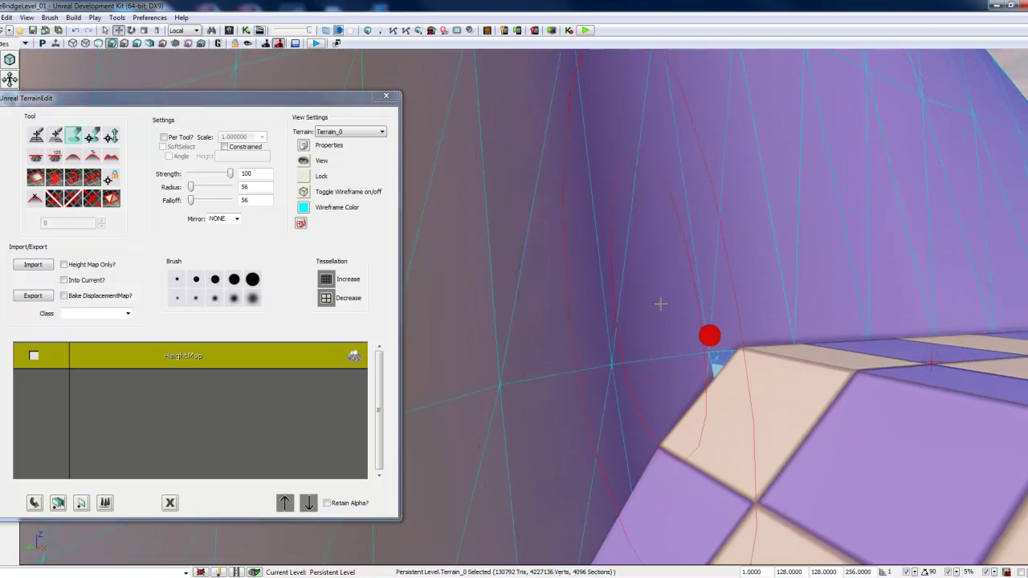
right_click(706, 325, "ctrl")
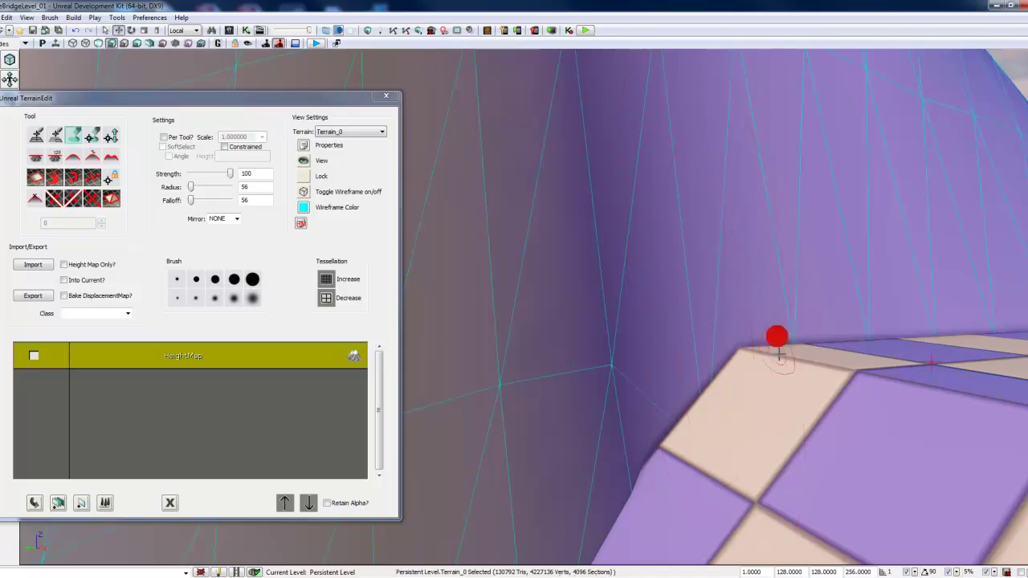
right_click_drag(877, 413, 324, 307)
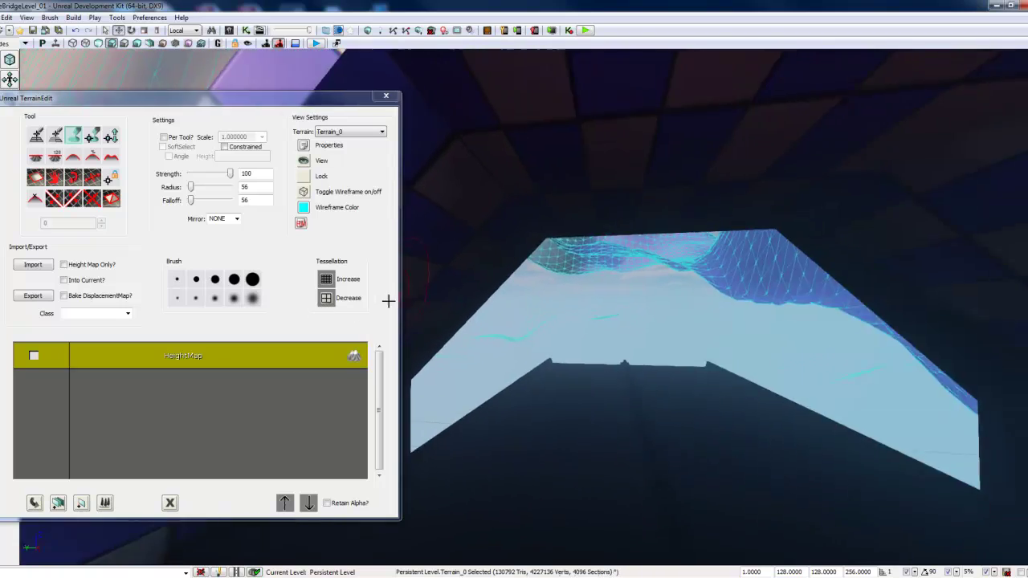
right_click_drag(388, 301, 359, 308)
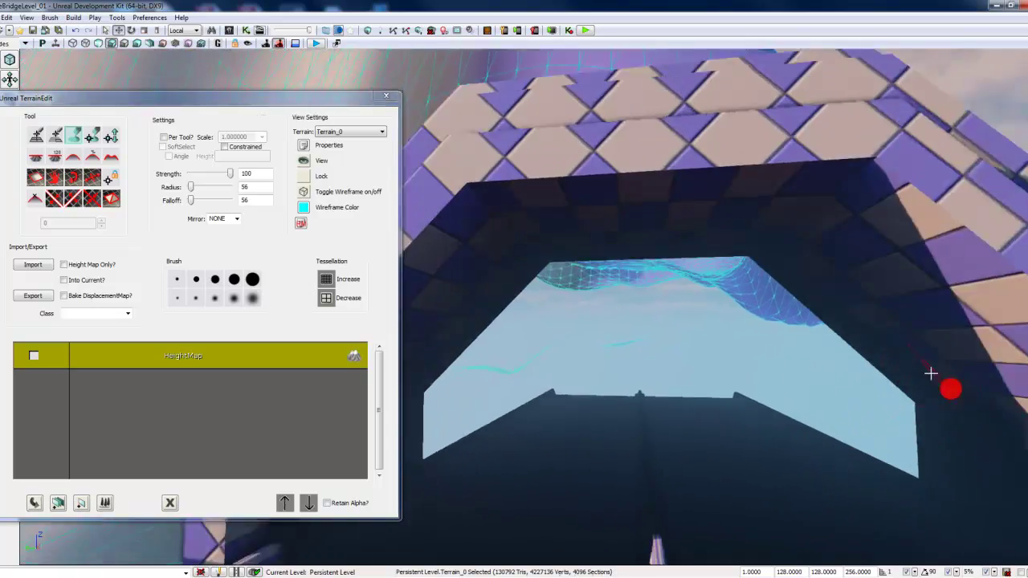
right_click_drag(931, 373, 876, 370)
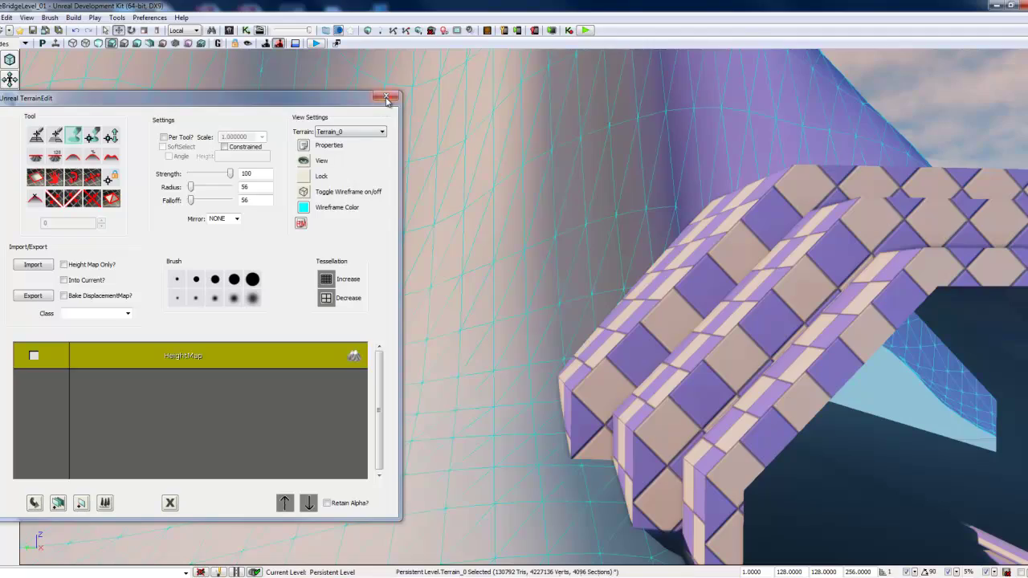
left_click(385, 97)
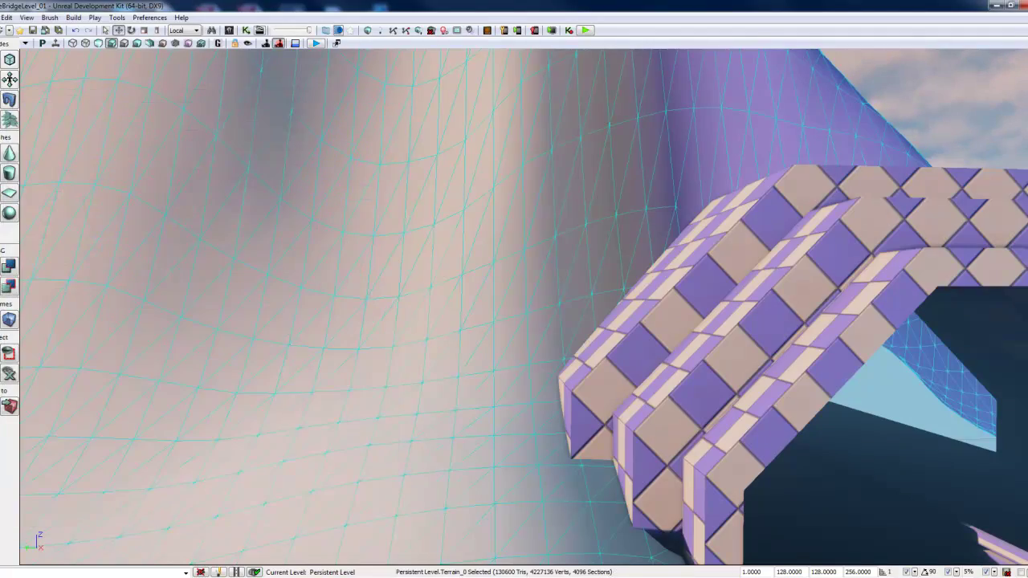
Inspect the blended tunnel entrance from along the bridge deck, through the passage and from the outside.
right_click_drag(650, 336, 515, 347)
left_click_drag(514, 347, 80, 346)
key("w")
right_click_drag(80, 346, 98, 358)
left_click_drag(96, 357, 97, 357)
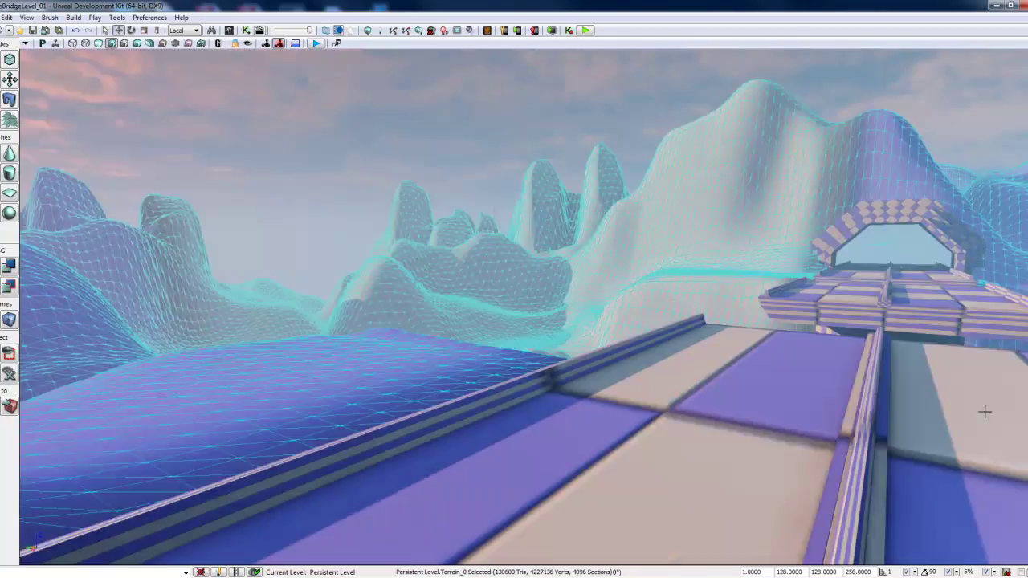
left_click_drag(988, 413, 997, 409)
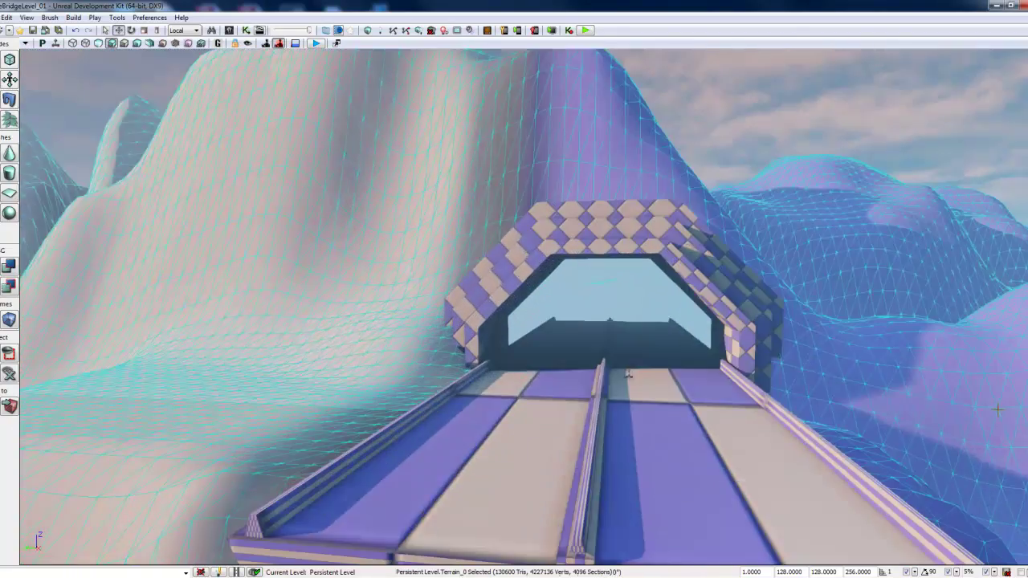
right_click_drag(998, 410, 998, 353)
key("w")
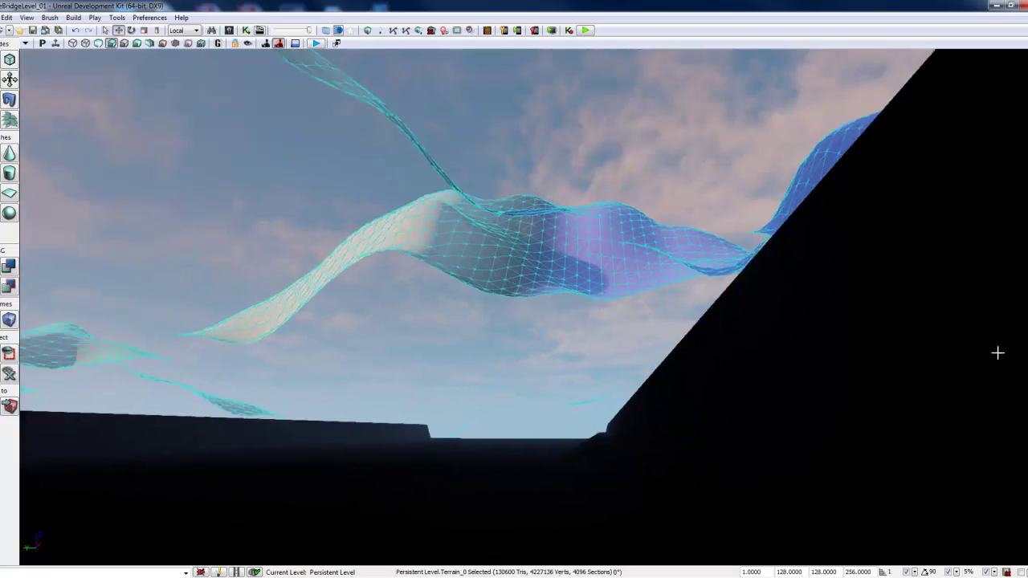
left_click_drag(997, 352, 1014, 427)
right_click_drag(1014, 426, 1009, 425)
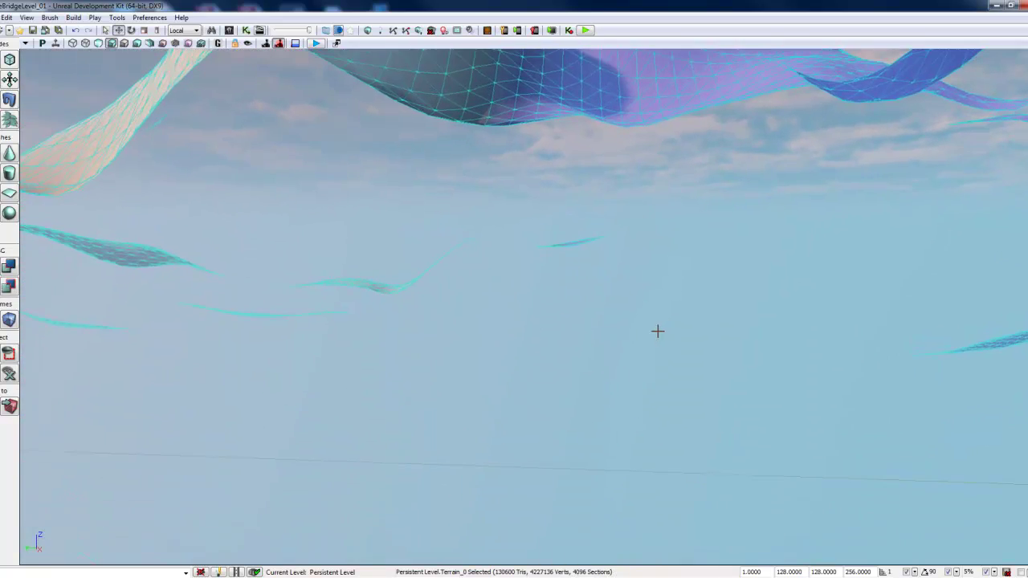
right_click_drag(658, 331, 679, 323)
key("w")
key("s")
key("w")
left_click_drag(677, 318, 691, 349)
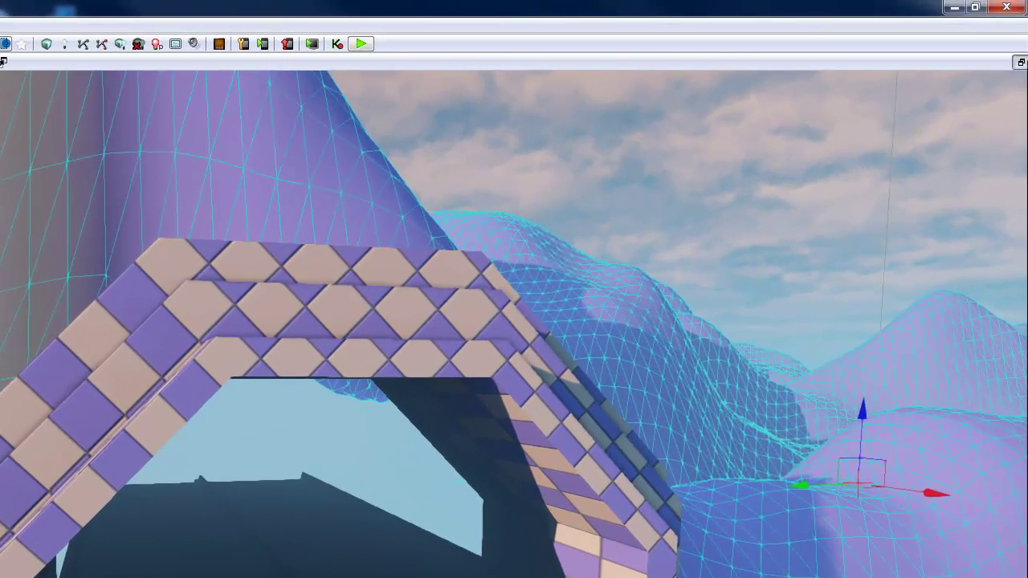
Return to the four-viewport layout and delete the terrain from the level.
left_click(1020, 62)
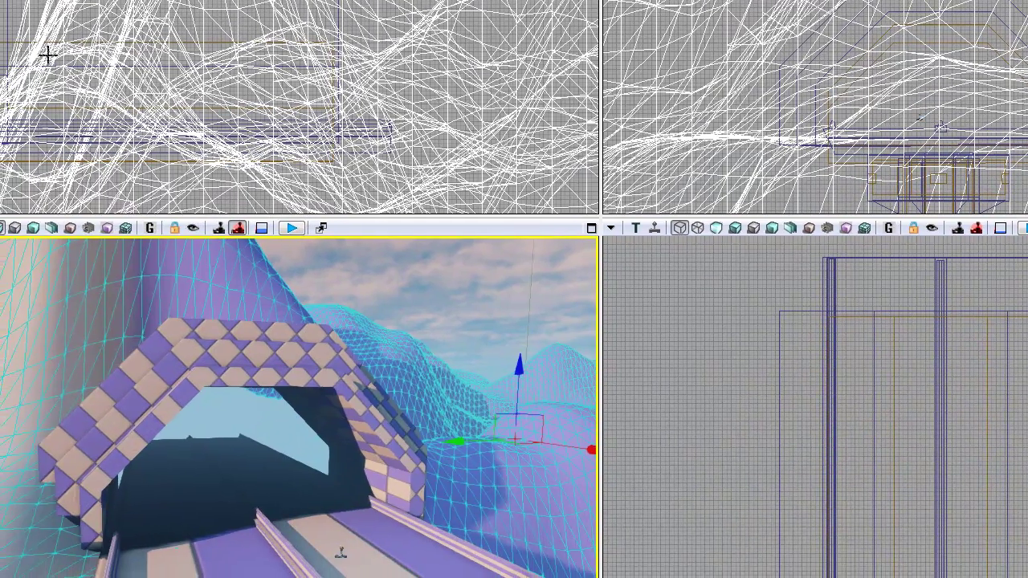
left_click(49, 52)
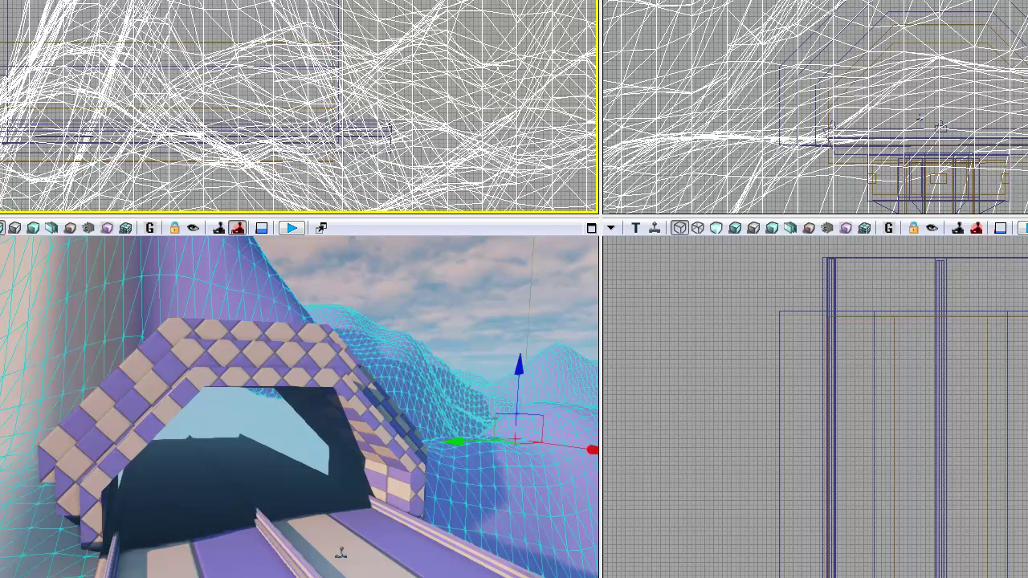
key("Delete")
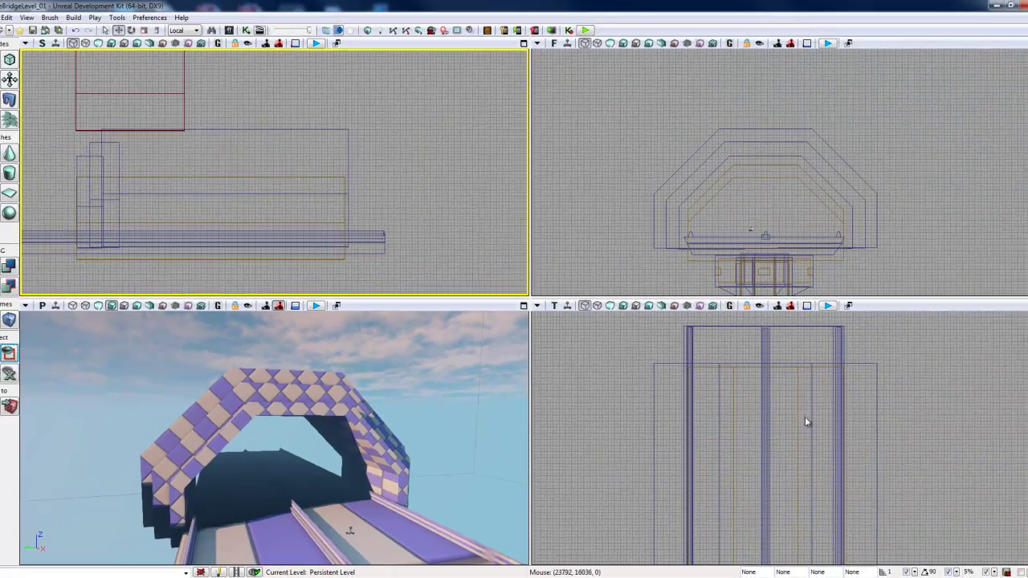
Stretch the largest outer shell and the subtractive interior of the shorter tunnel at the bridge's other end along the deck with non-uniform scaling.
scroll(805, 416, "down", 5)
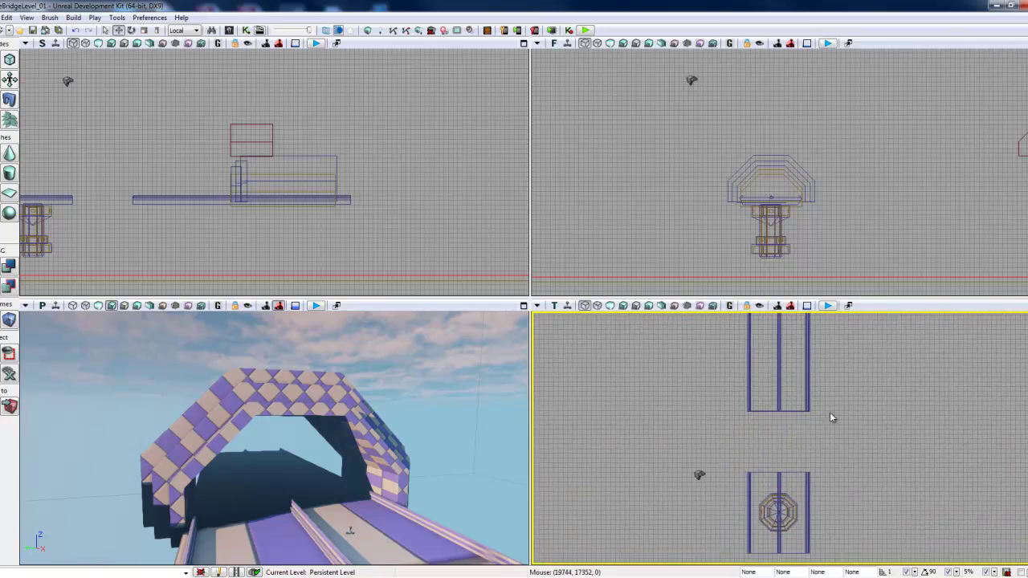
scroll(831, 415, "down", 3)
right_click_drag(870, 478, 812, 269)
right_click_drag(828, 515, 808, 559)
scroll(806, 529, "up", 3)
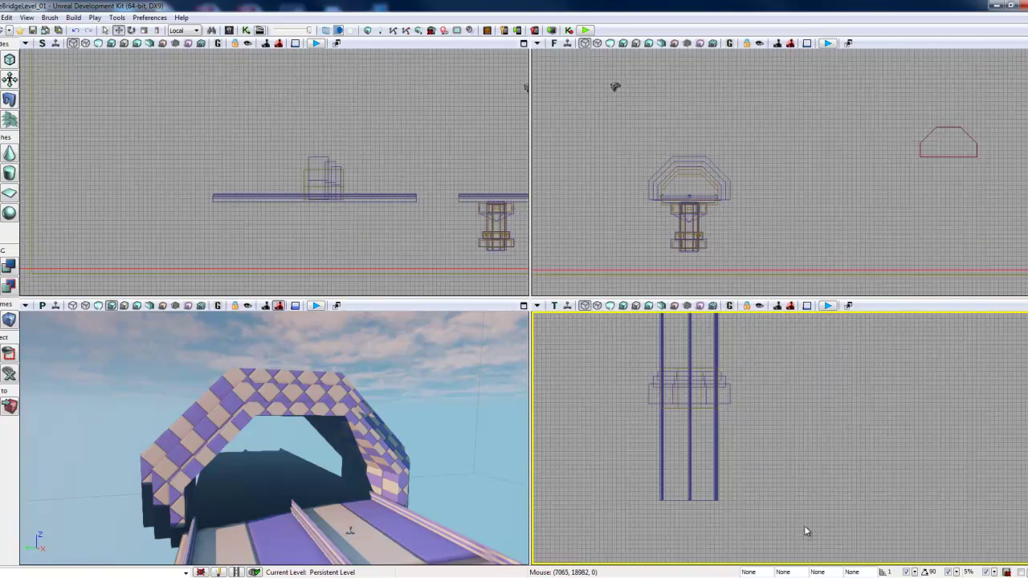
right_click_drag(787, 465, 804, 524)
scroll(795, 503, "up", 5)
right_click_drag(705, 442, 797, 441)
scroll(789, 442, "up", 2)
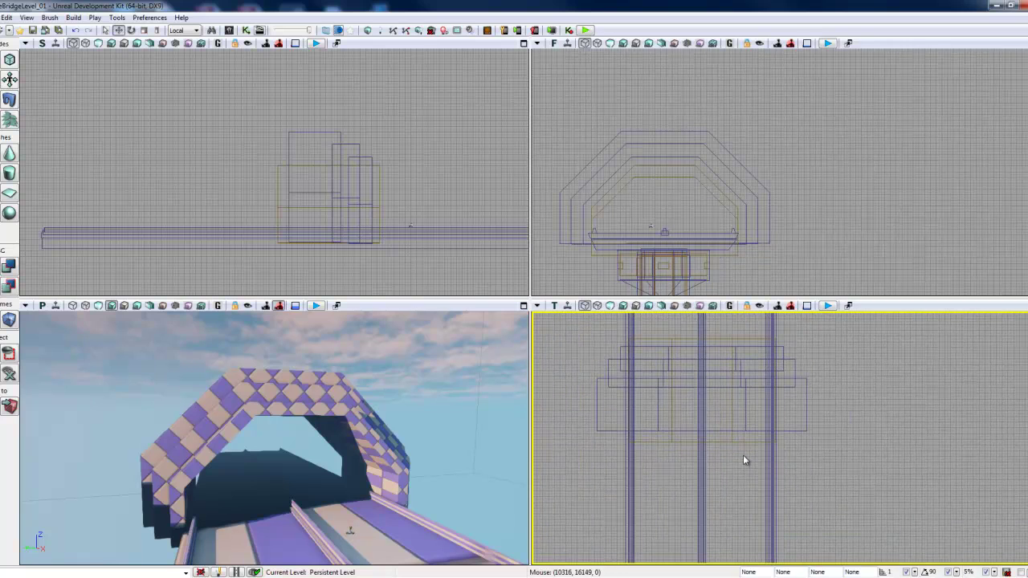
left_click(612, 452)
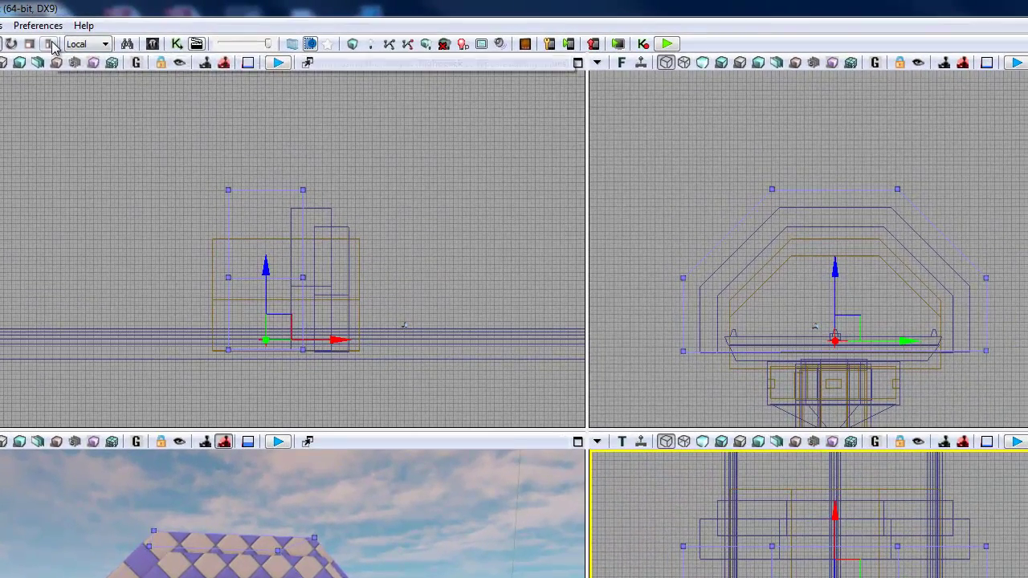
left_click(159, 30)
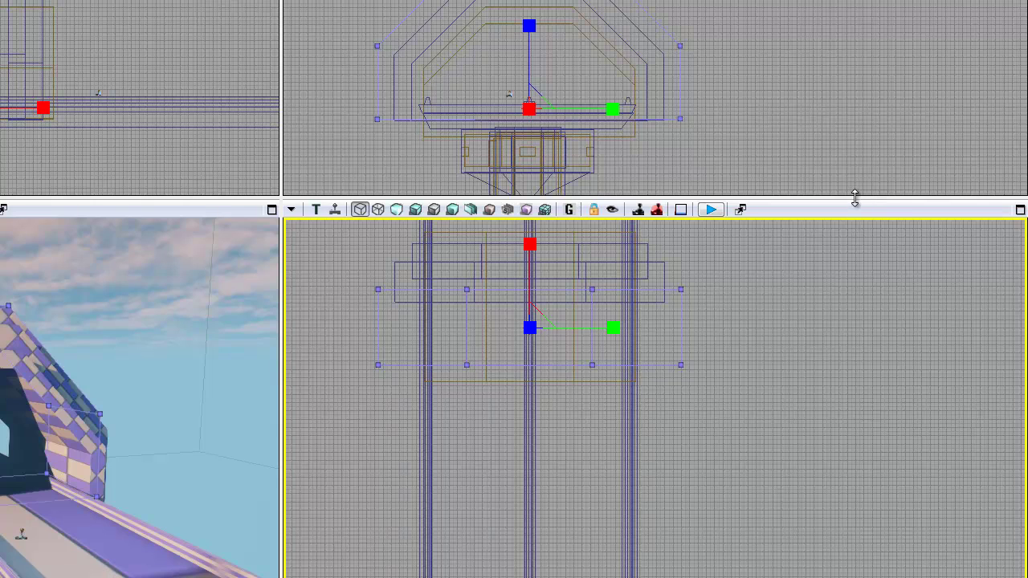
left_click_drag(856, 200, 833, 53)
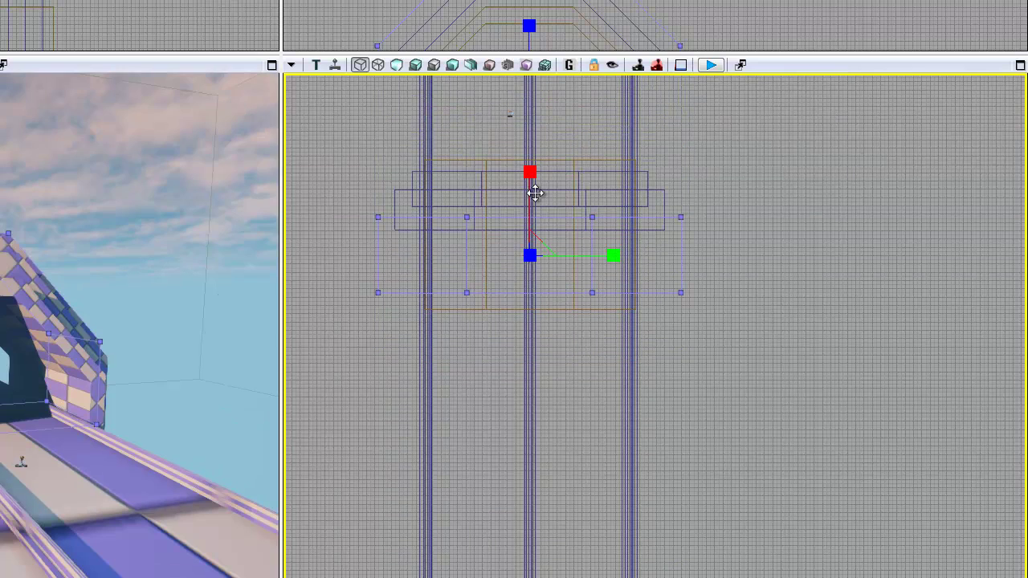
left_click(458, 310)
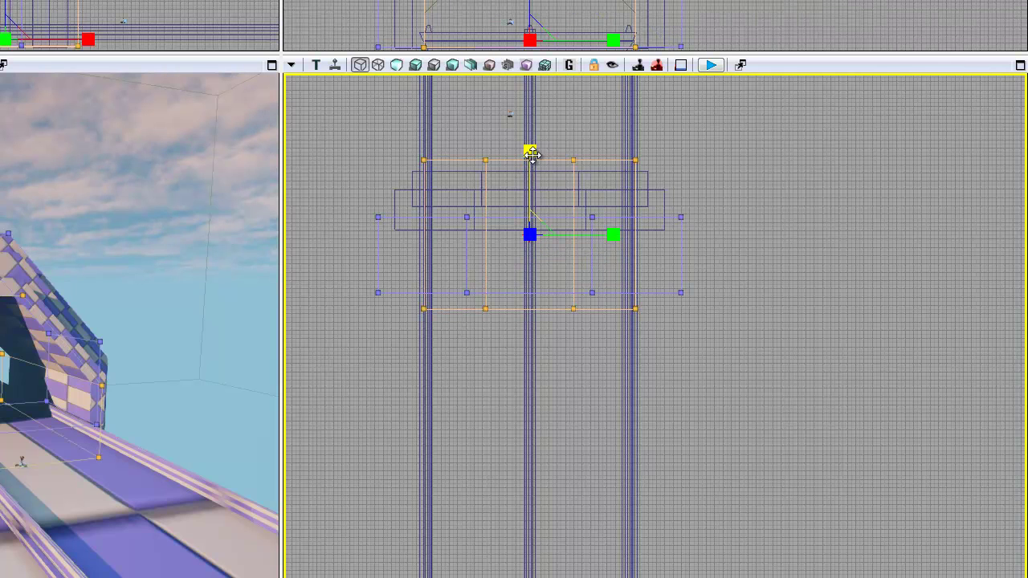
left_click_drag(532, 154, 534, 148)
Move the stretched shell and subtractive interior back along the deck so the shell overlaps only part of the middle step.
key("space")
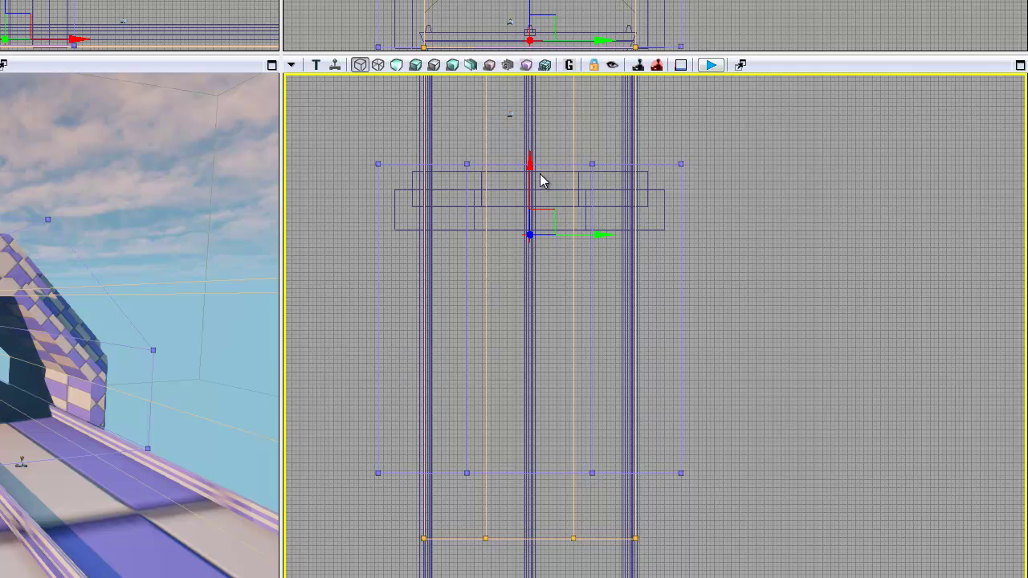
left_click_drag(532, 165, 531, 208)
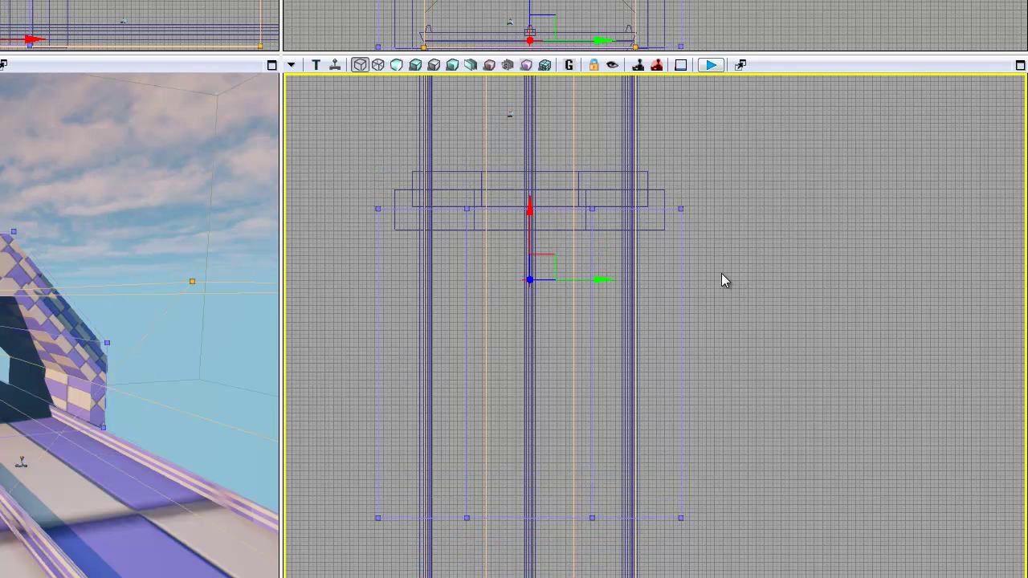
mouse_move(742, 279)
right_mouse_down()
mouse_move(730, 439)
mouse_move(746, 279)
mouse_move(746, 289)
right_mouse_up()
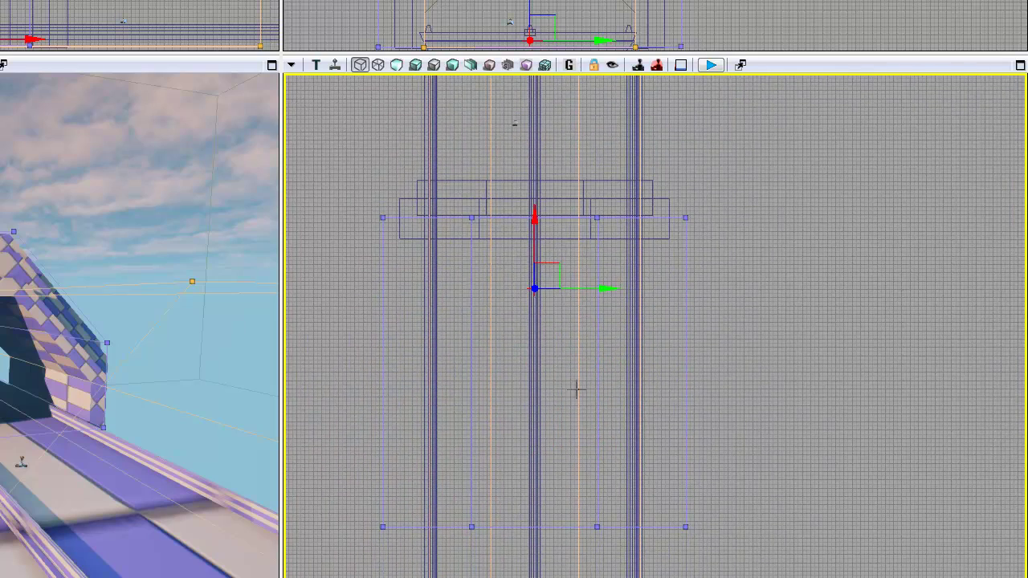
left_click_drag(782, 292, 750, 409)
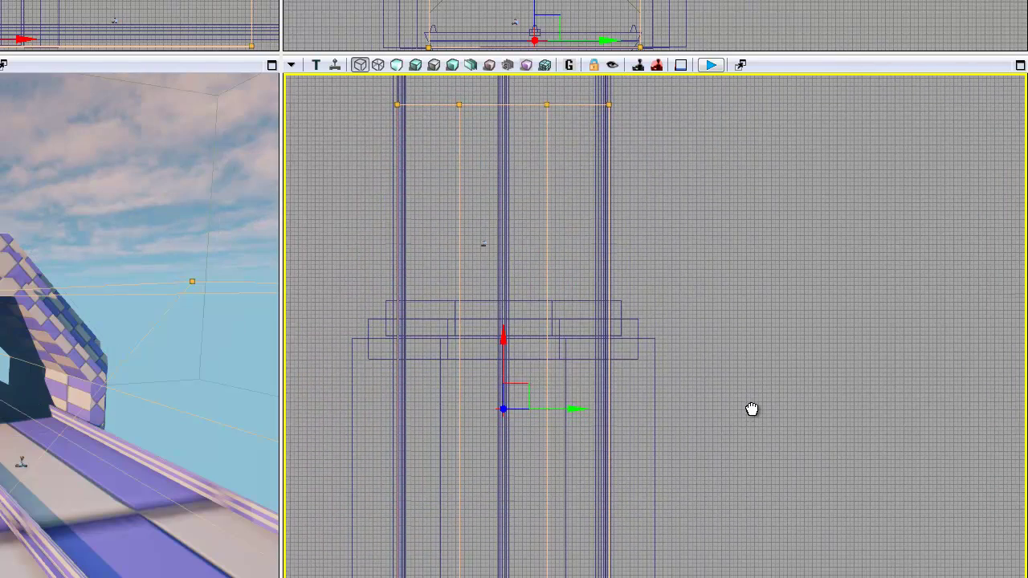
Shorten the tunnel's subtractive interior along the bridge deck with non-uniform scaling.
key("space")
key("space")
key("space")
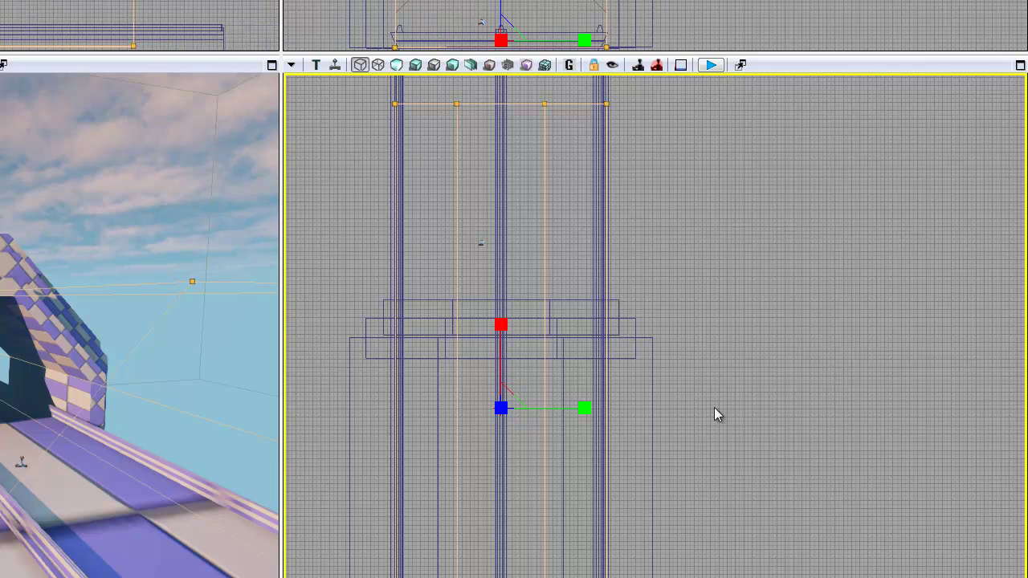
right_click_drag(714, 407, 686, 369)
left_click_drag(469, 291, 470, 289)
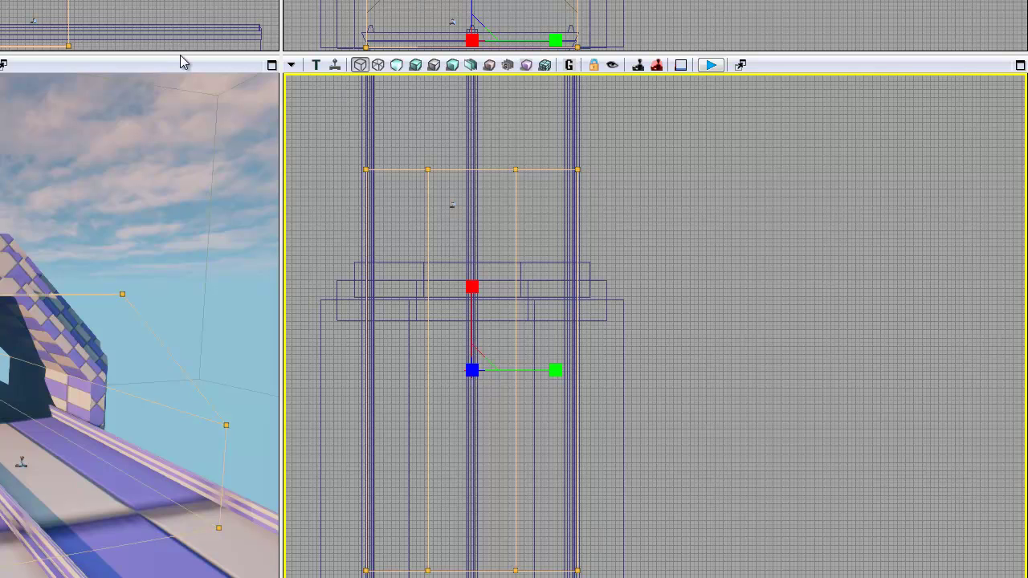
Scale the subtractive interior down further along the deck in the side view, so its open end lies within the middle entrance step.
left_click_drag(184, 56, 210, 206)
key("space")
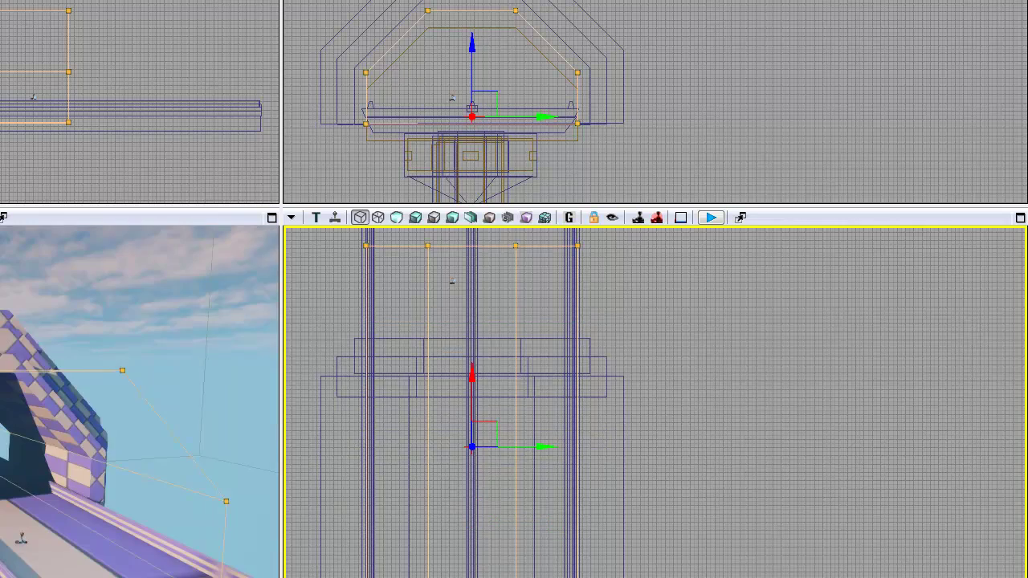
mouse_move(188, 295)
left_mouse_down()
mouse_move(136, 296)
mouse_move(211, 348)
mouse_move(182, 346)
left_mouse_up()
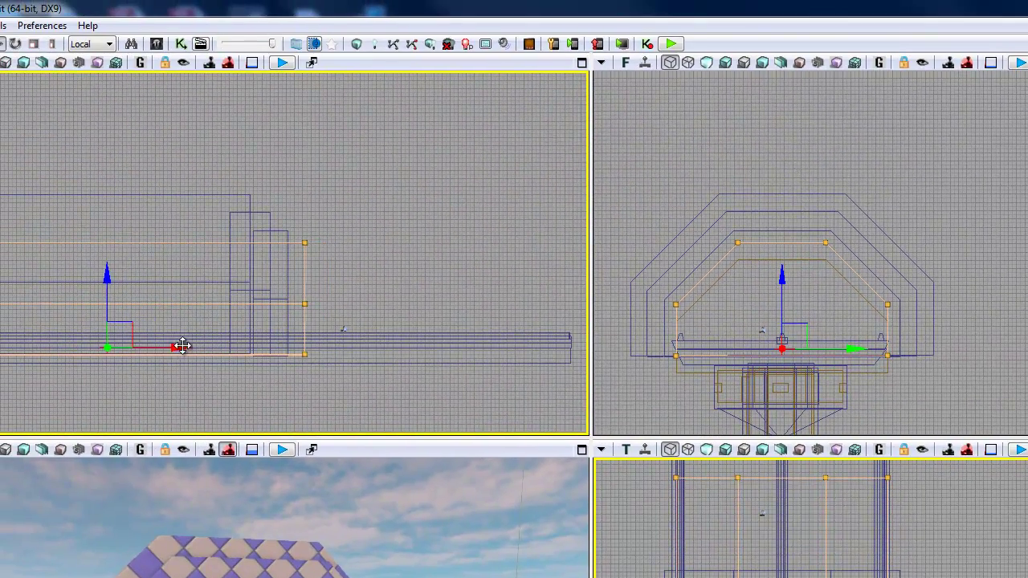
key("space")
key("space")
key("space")
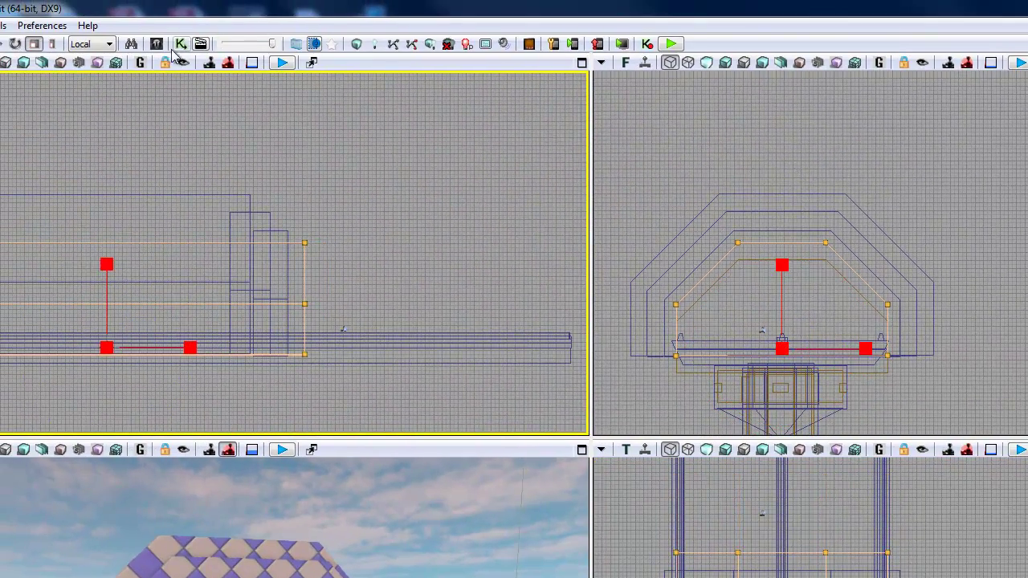
left_click(50, 44)
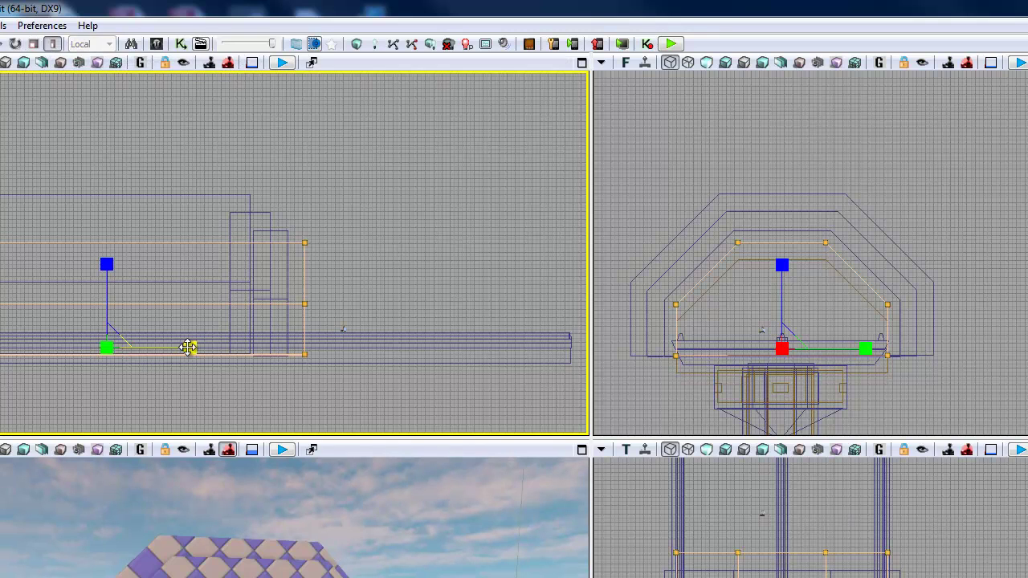
left_click_drag(191, 348, 185, 348)
key("space")
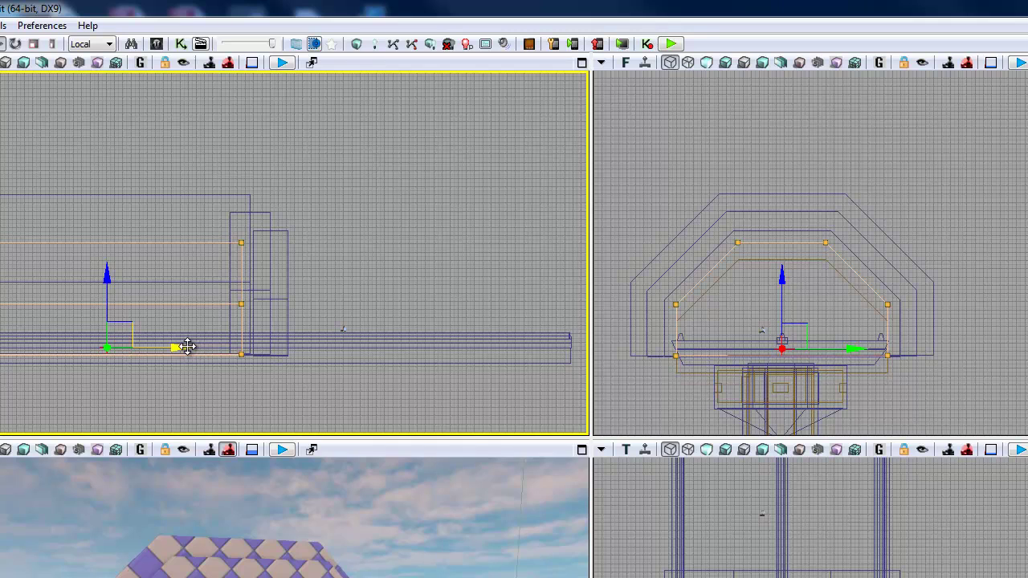
Try enlarging the subtractive interior with uniform scaling, and scale it back down to fit inside the smallest entrance step.
key("space")
key("space")
left_click_drag(193, 347, 207, 367)
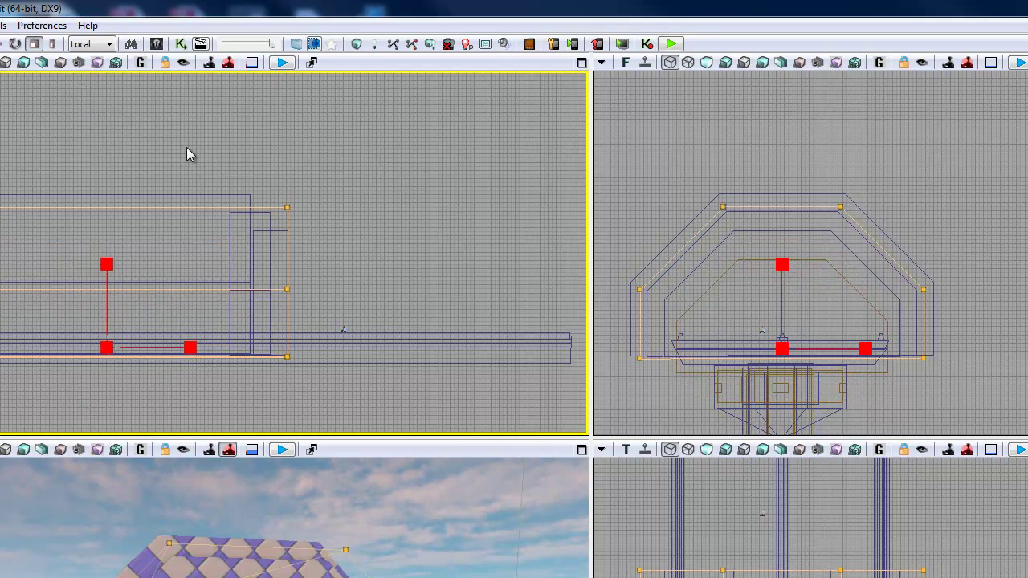
left_click(52, 45)
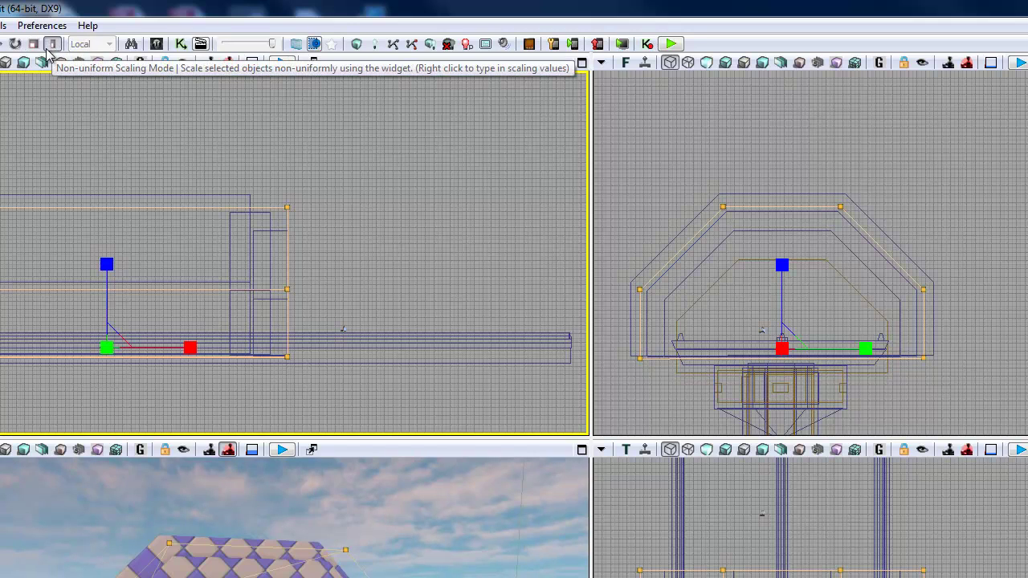
left_click(32, 45)
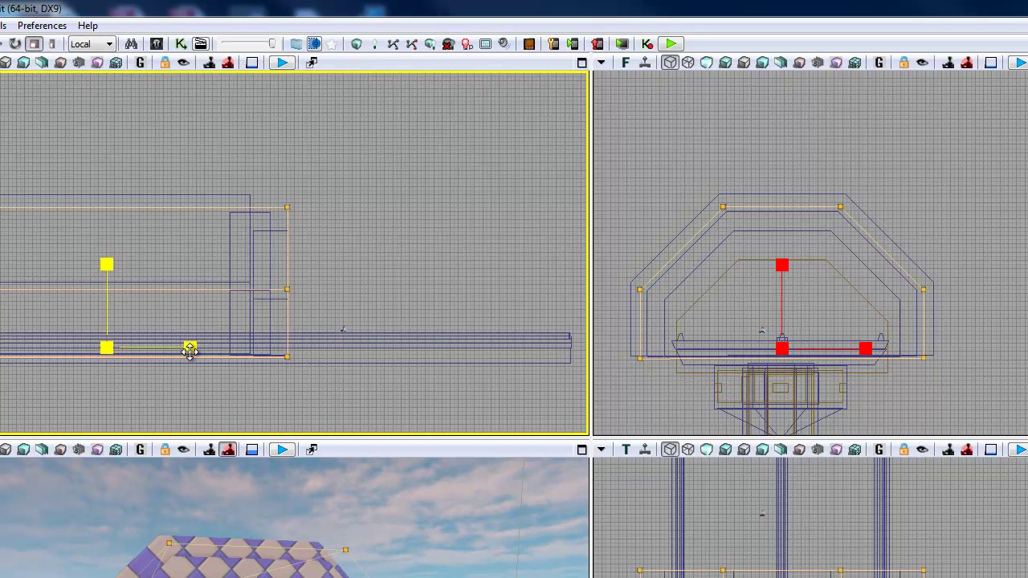
left_click_drag(191, 347, 193, 348)
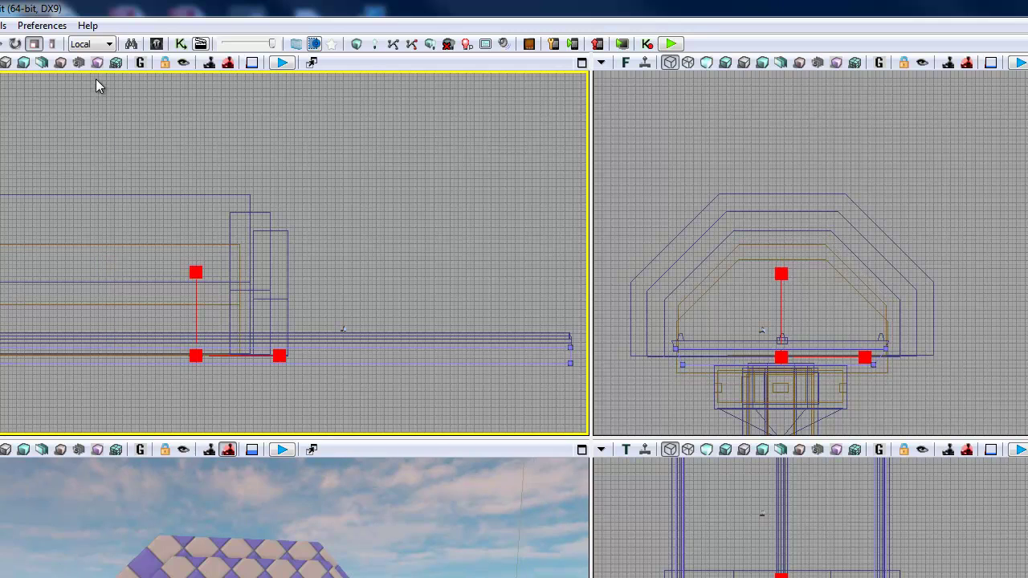
Stretch the subtractive interior non-uniformly along the deck, move it just past the outermost entrance step, and rebuild the geometry.
left_click(51, 44)
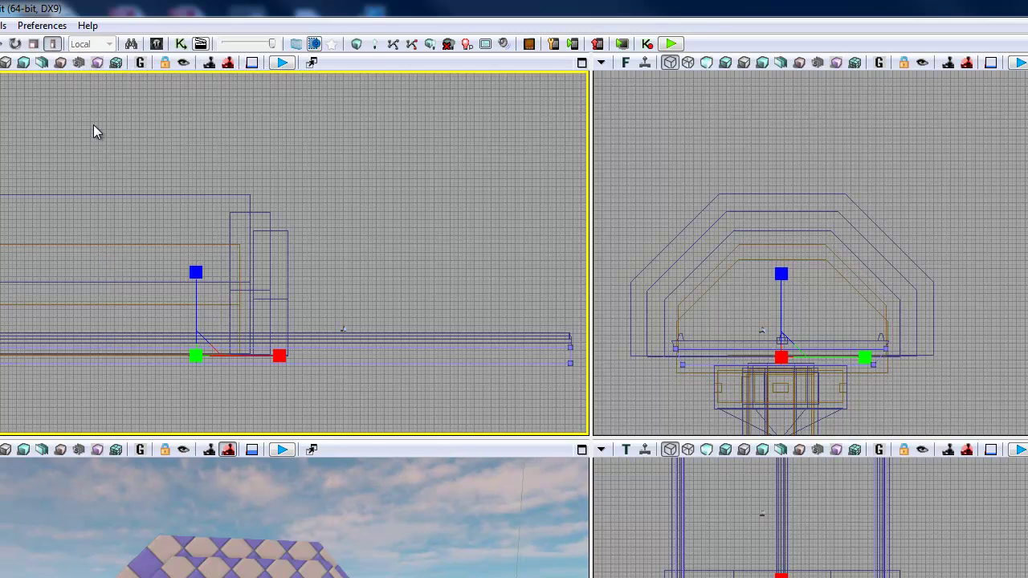
left_click(147, 240)
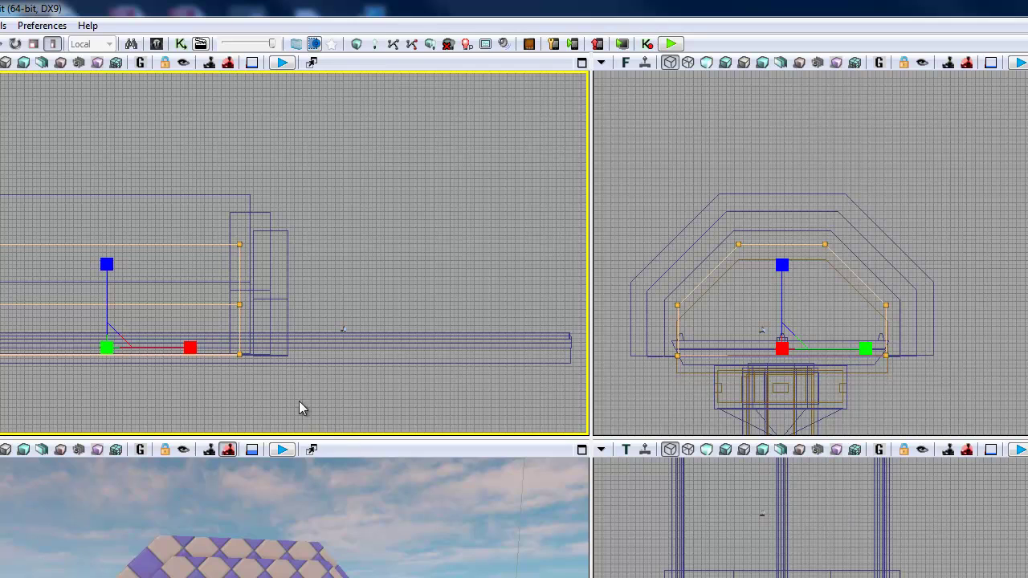
left_click_drag(191, 349, 196, 345)
key("space")
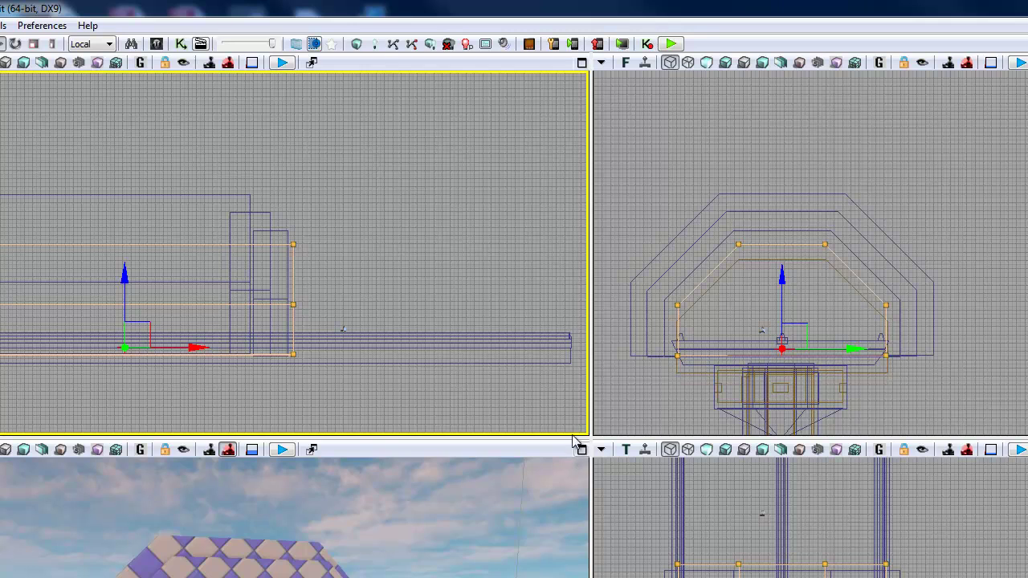
left_click(356, 44)
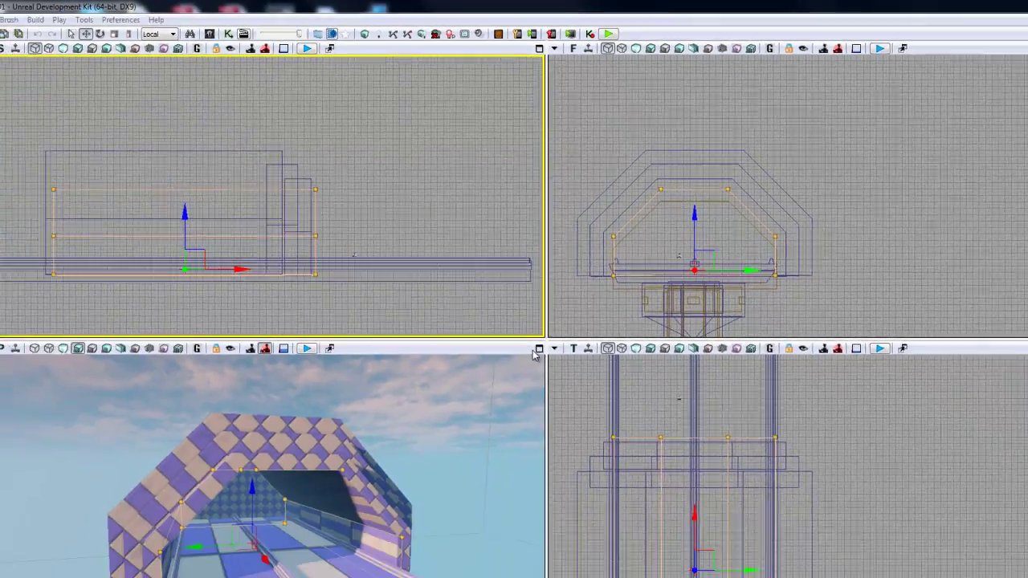
Inspect the rebuilt tunnel entrance in a maximized perspective view, up close and from farther back along the bridge.
left_click(578, 447)
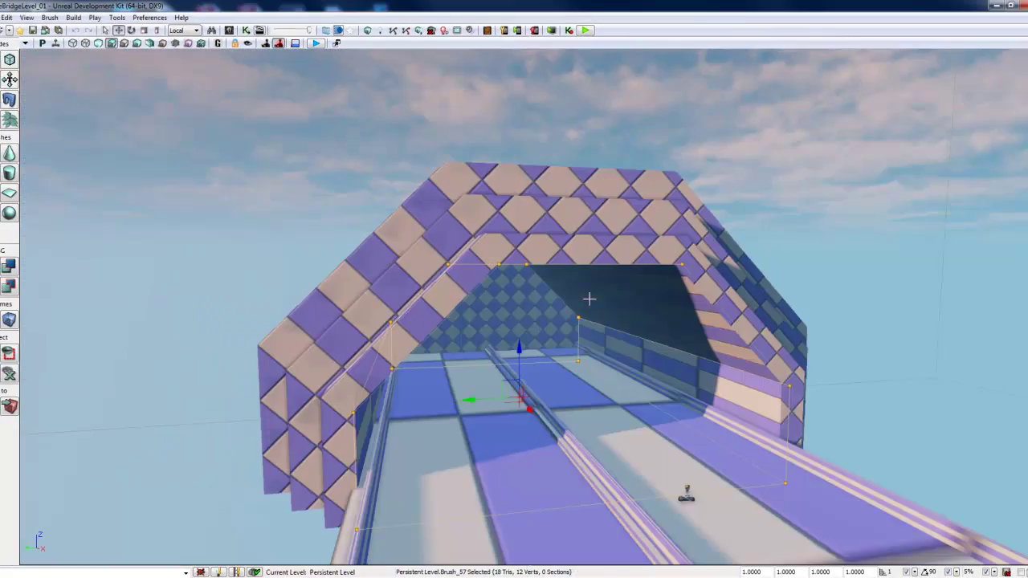
right_click_drag(590, 298, 753, 223)
left_click(752, 228)
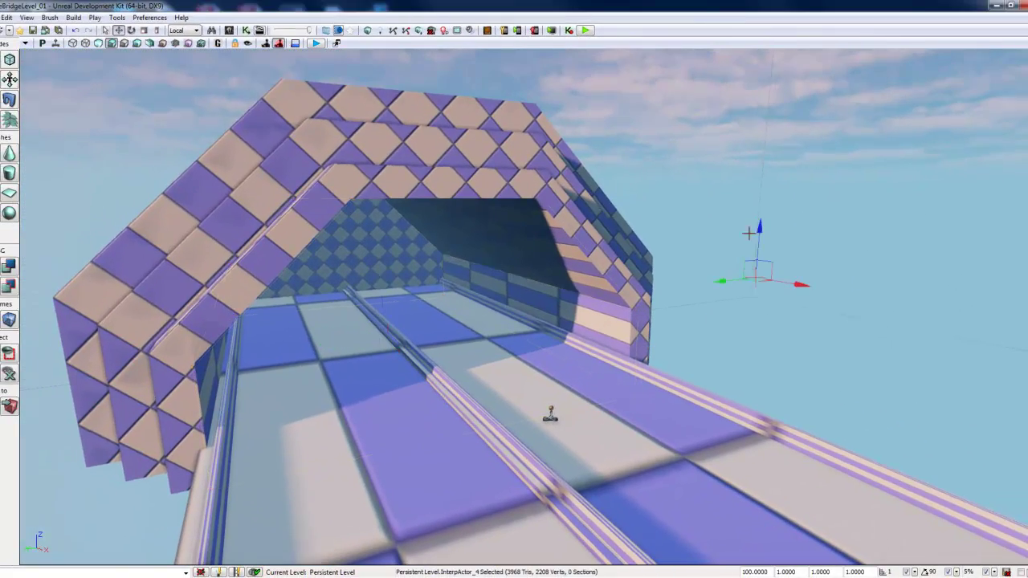
right_click_drag(791, 339, 1010, 321)
key("w")
key("w")
left_click_drag(1006, 317, 1011, 229)
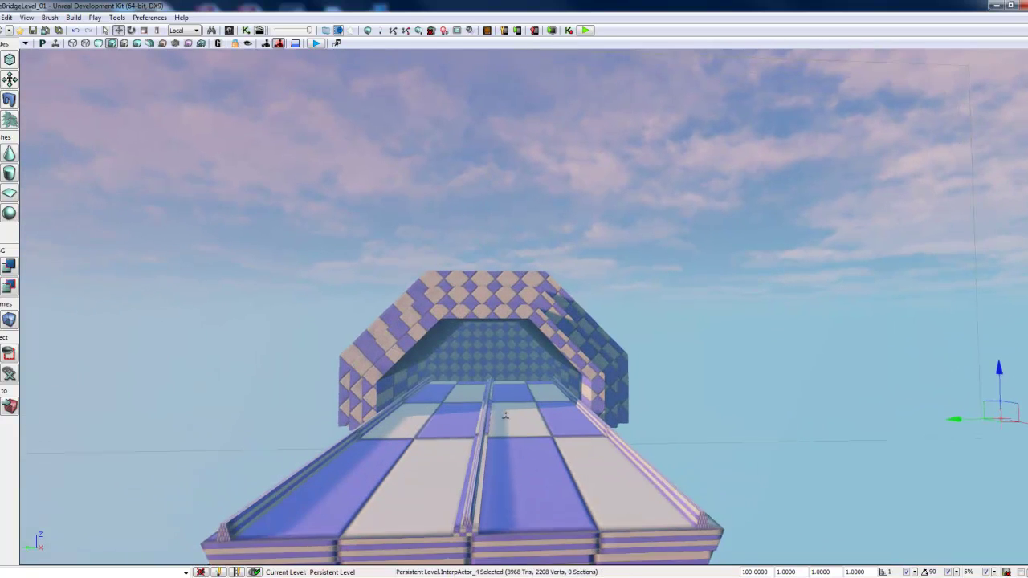
Unhide all hidden objects to bring the terrain back around the tunnels and bridge segments.
left_click(10, 375)
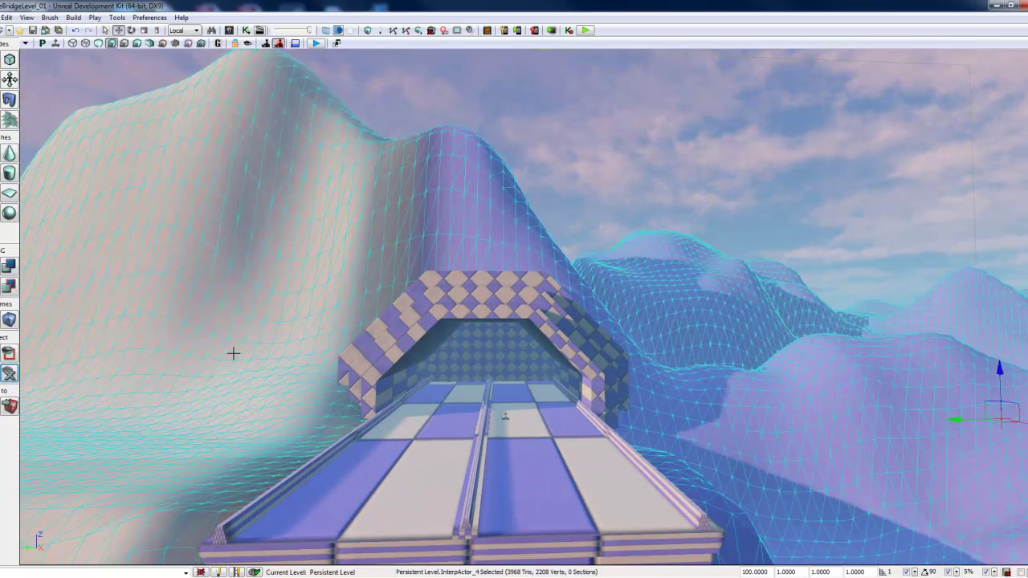
left_click_drag(642, 177, 647, 177)
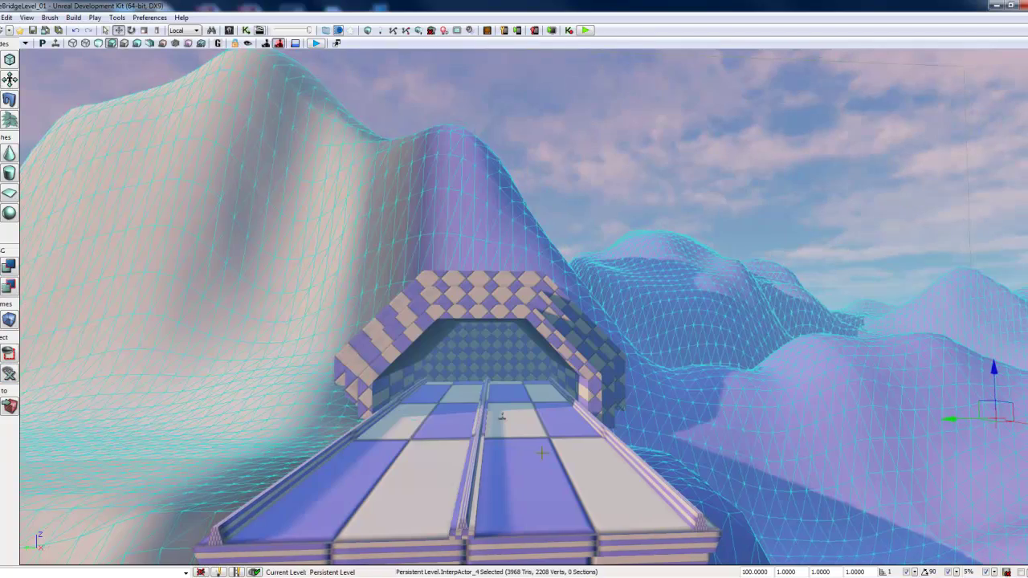
left_click_drag(542, 454, 327, 490)
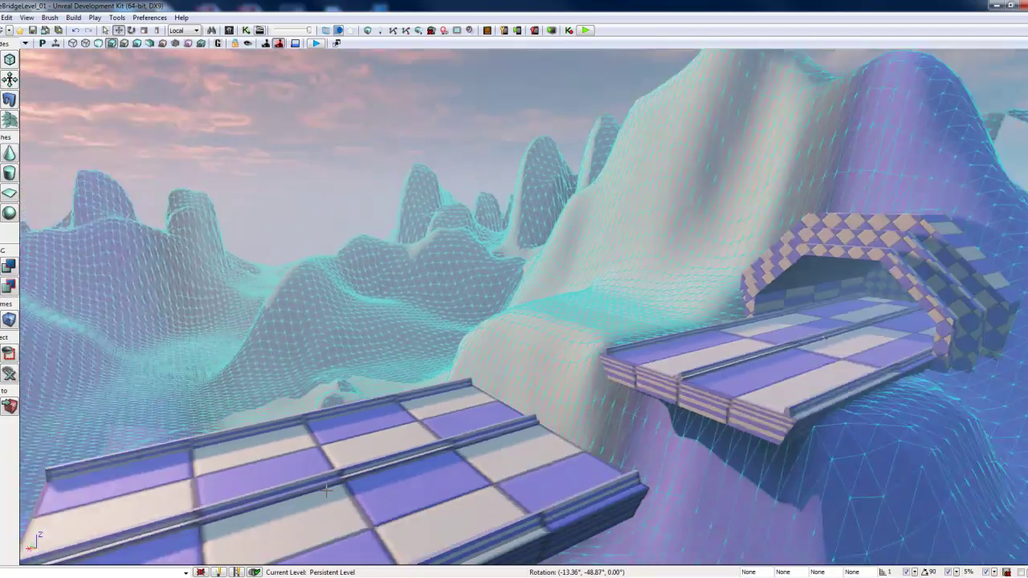
right_click_drag(327, 490, 219, 504)
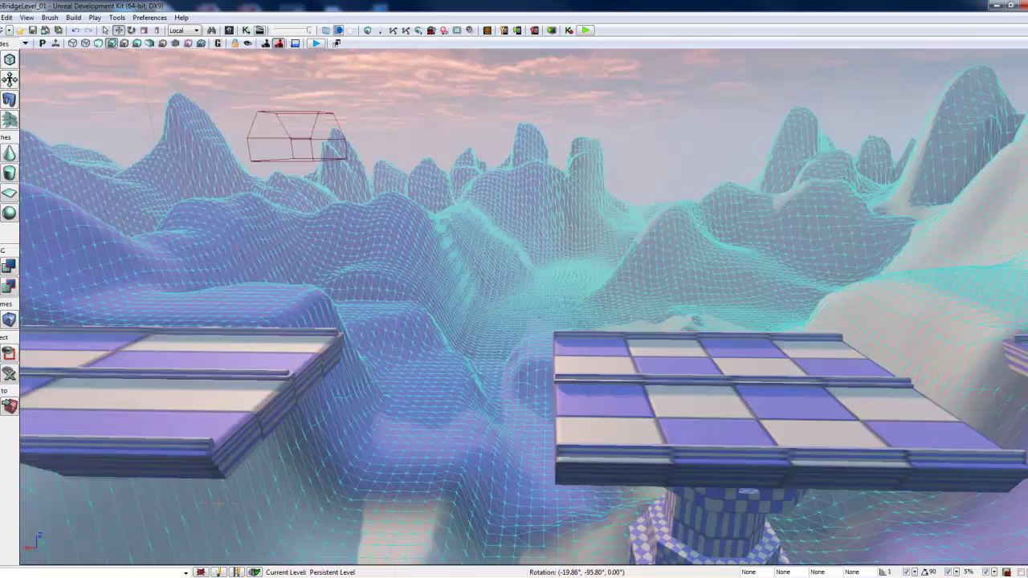
left_click_drag(217, 503, 331, 492)
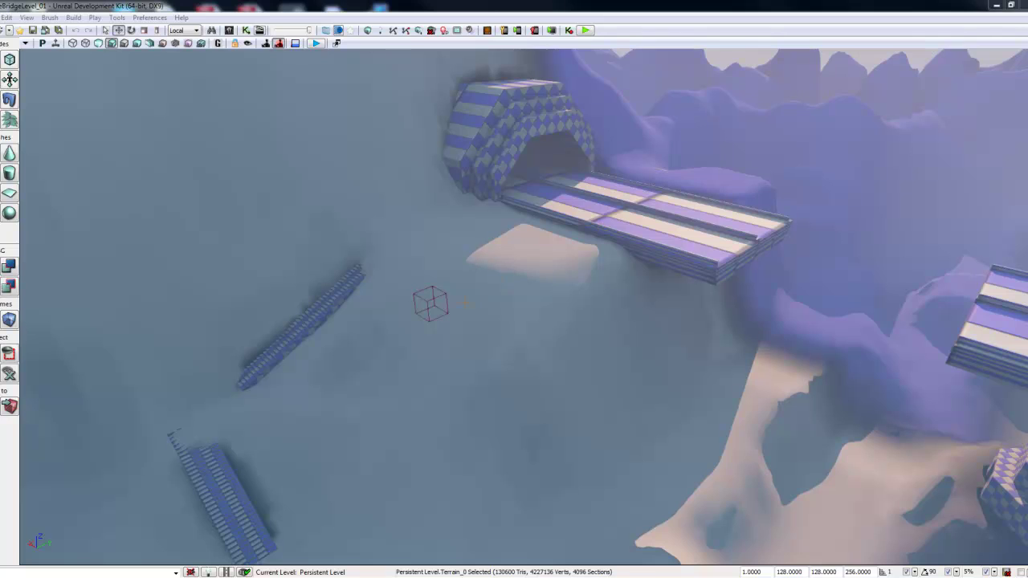
Examine the terrain around the broken bridge, its support pillar, the tunnel entrance and the stairs on the canyon slope.
right_click_drag(466, 303, 1026, 249)
right_click_drag(515, 305, 956, 280)
right_click_drag(867, 256, 721, 276)
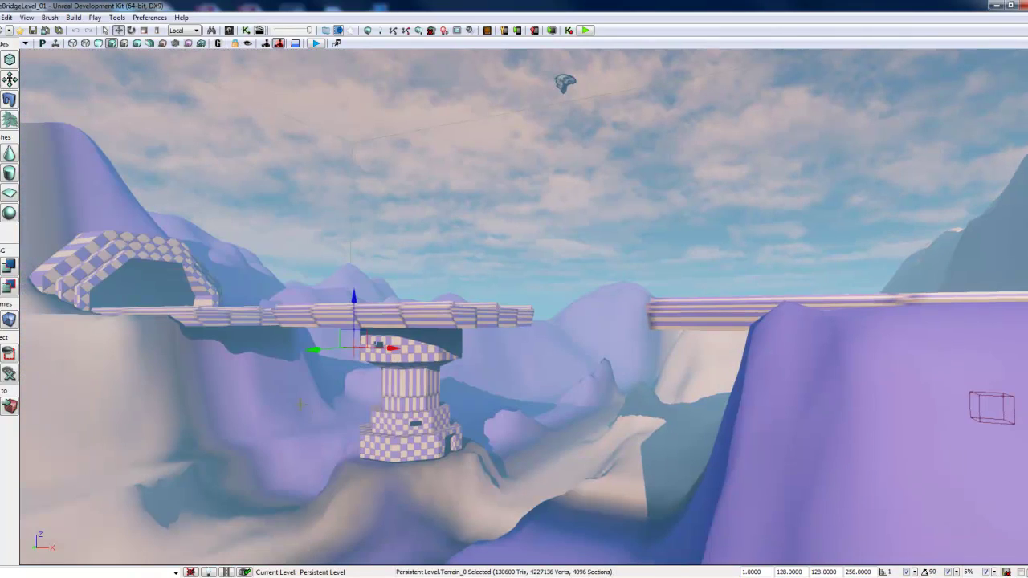
right_click_drag(301, 404, 352, 410)
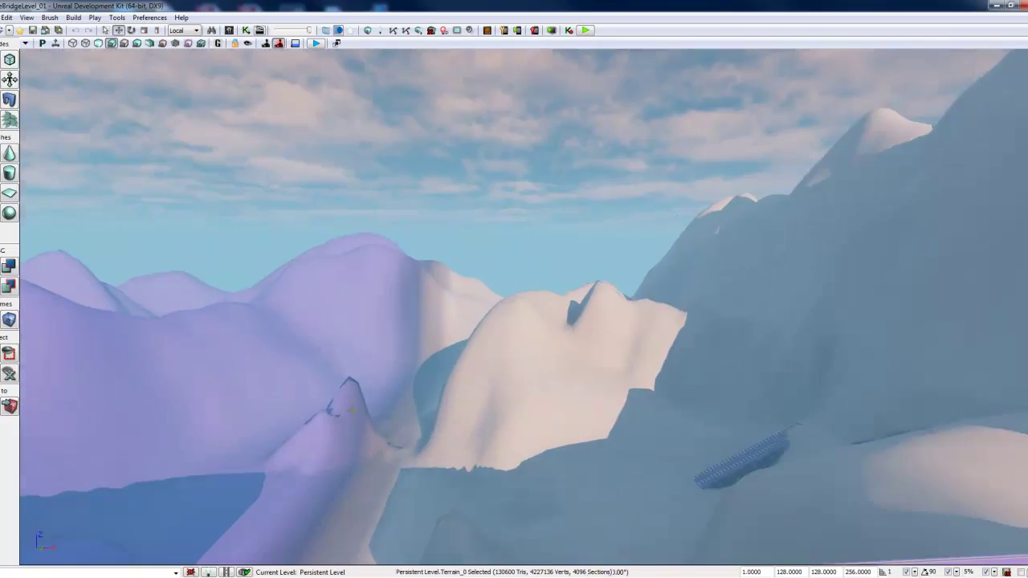
right_click_drag(667, 269, 271, 394)
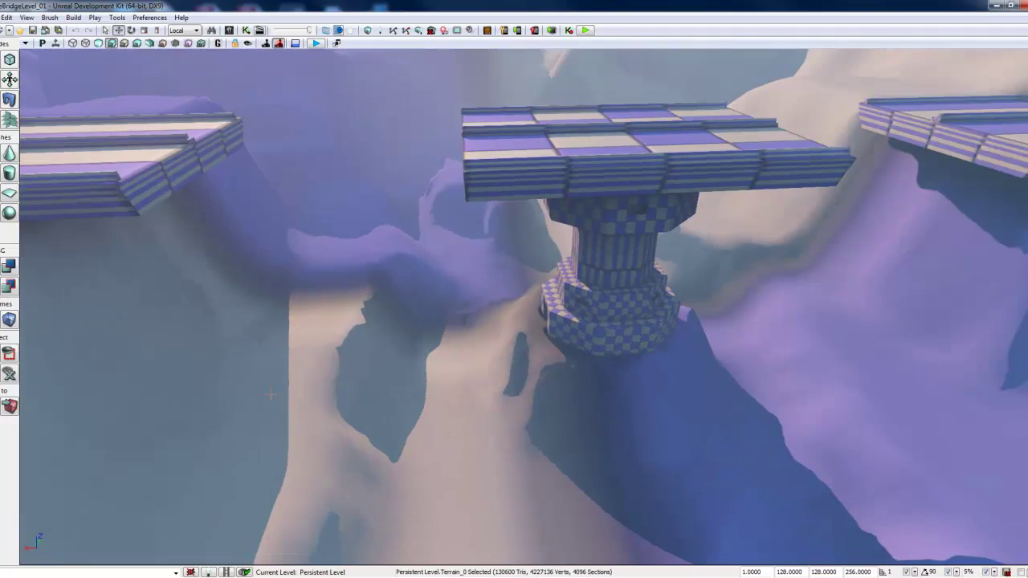
right_click_drag(254, 351, 194, 336)
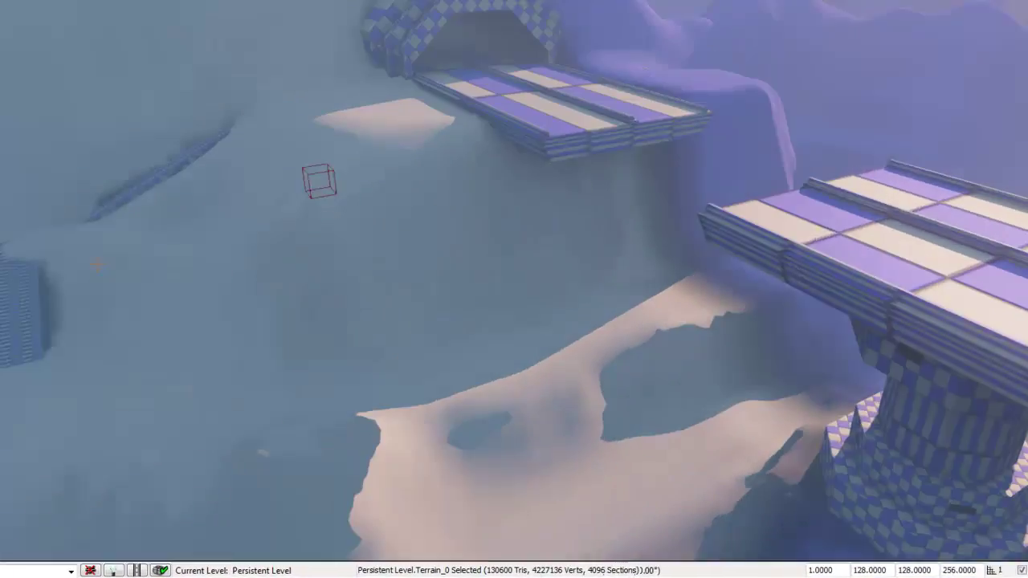
right_click_drag(426, 289, 378, 295)
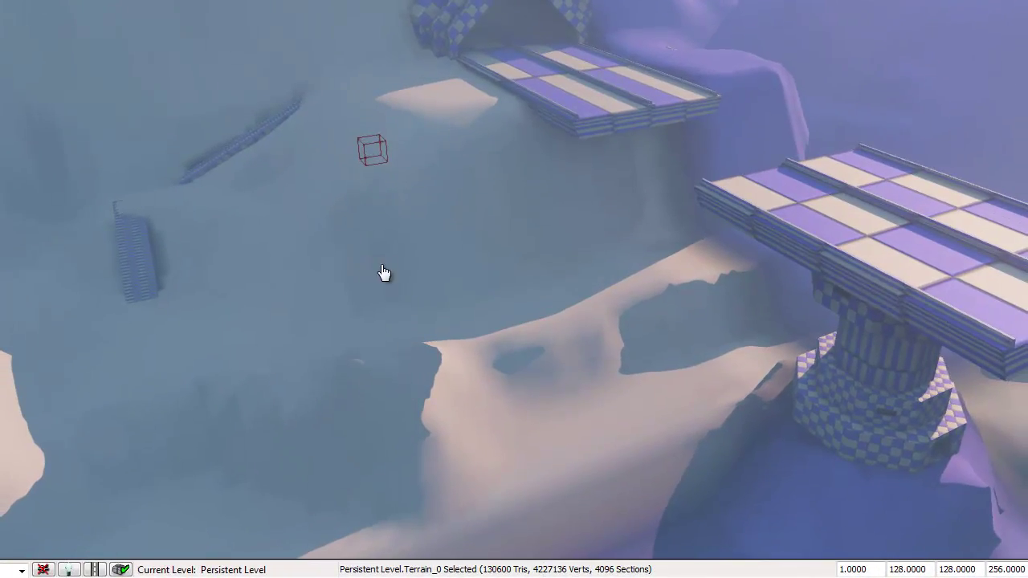